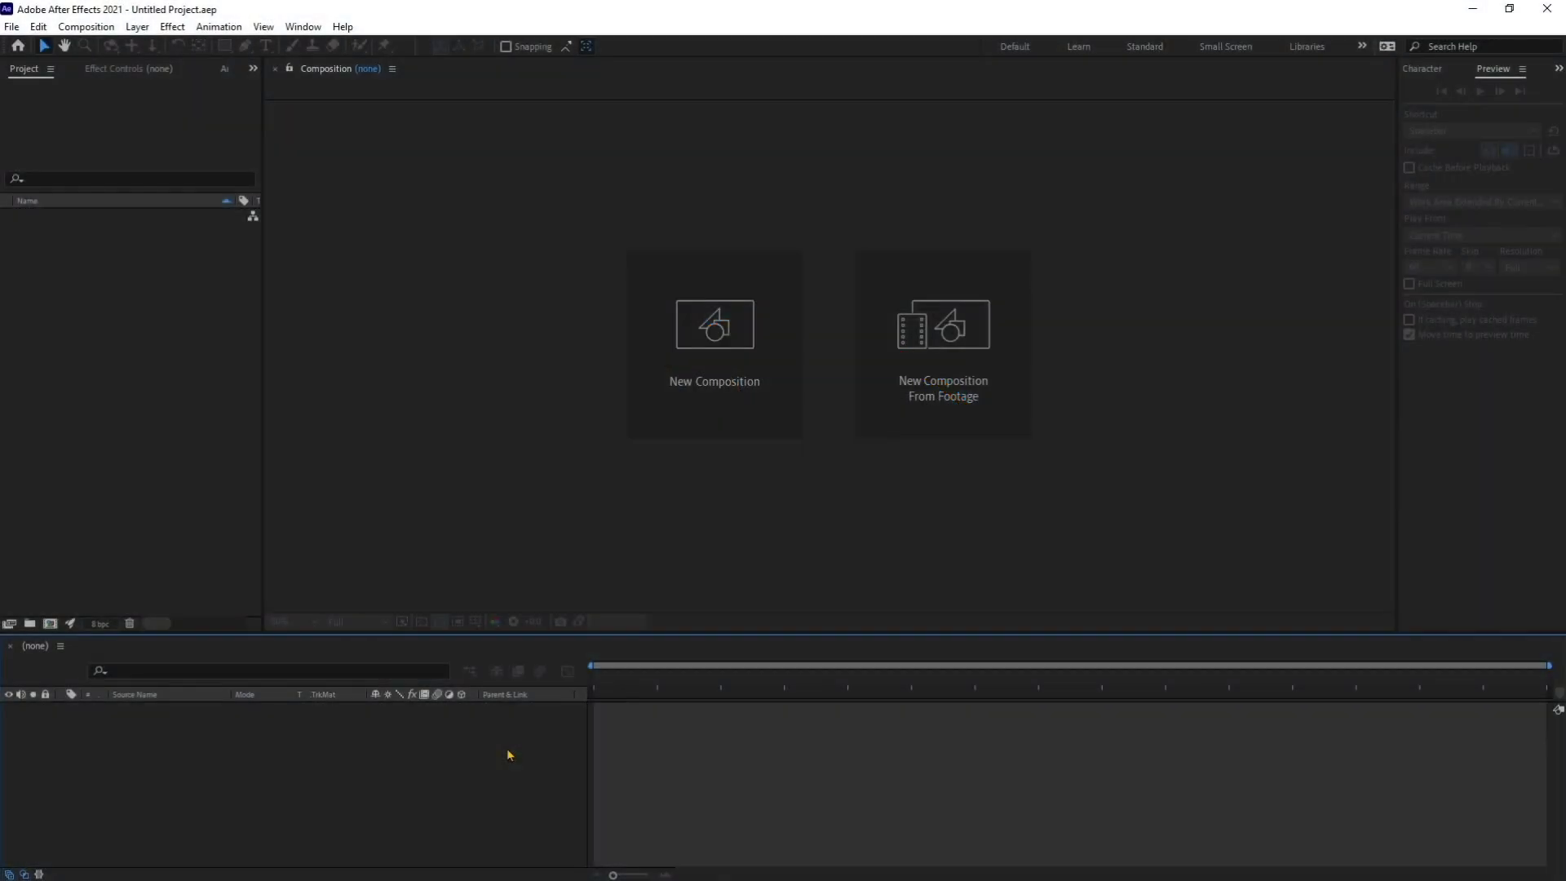
# - Create a 1920 x 1080 px, 30 fps composition named "Eye animation"
pyautogui.click(49, 623)
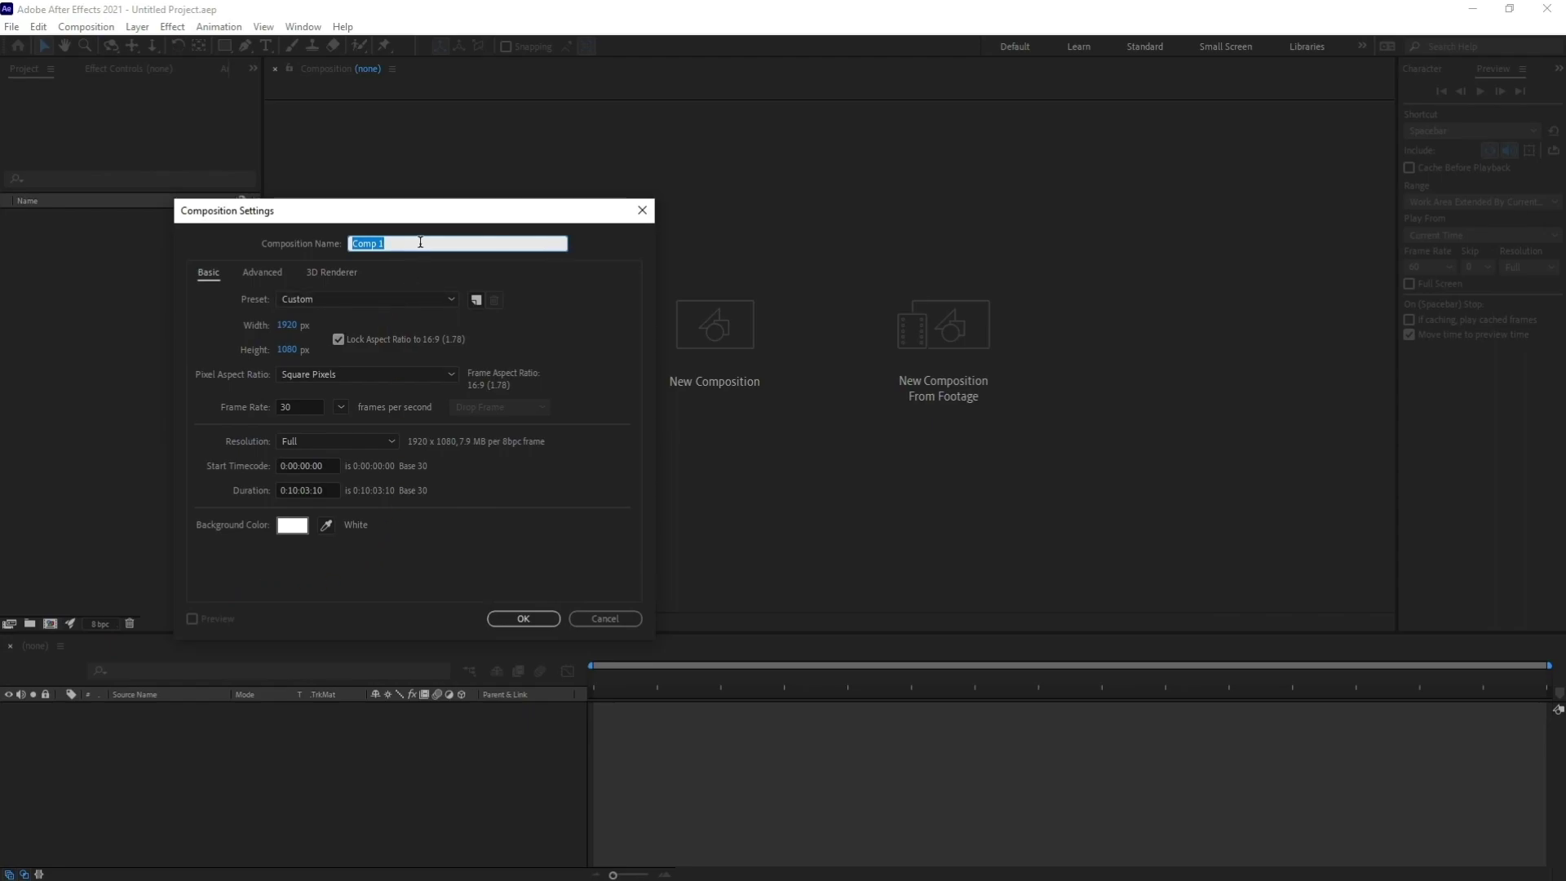
pyautogui.write('Eye animation')
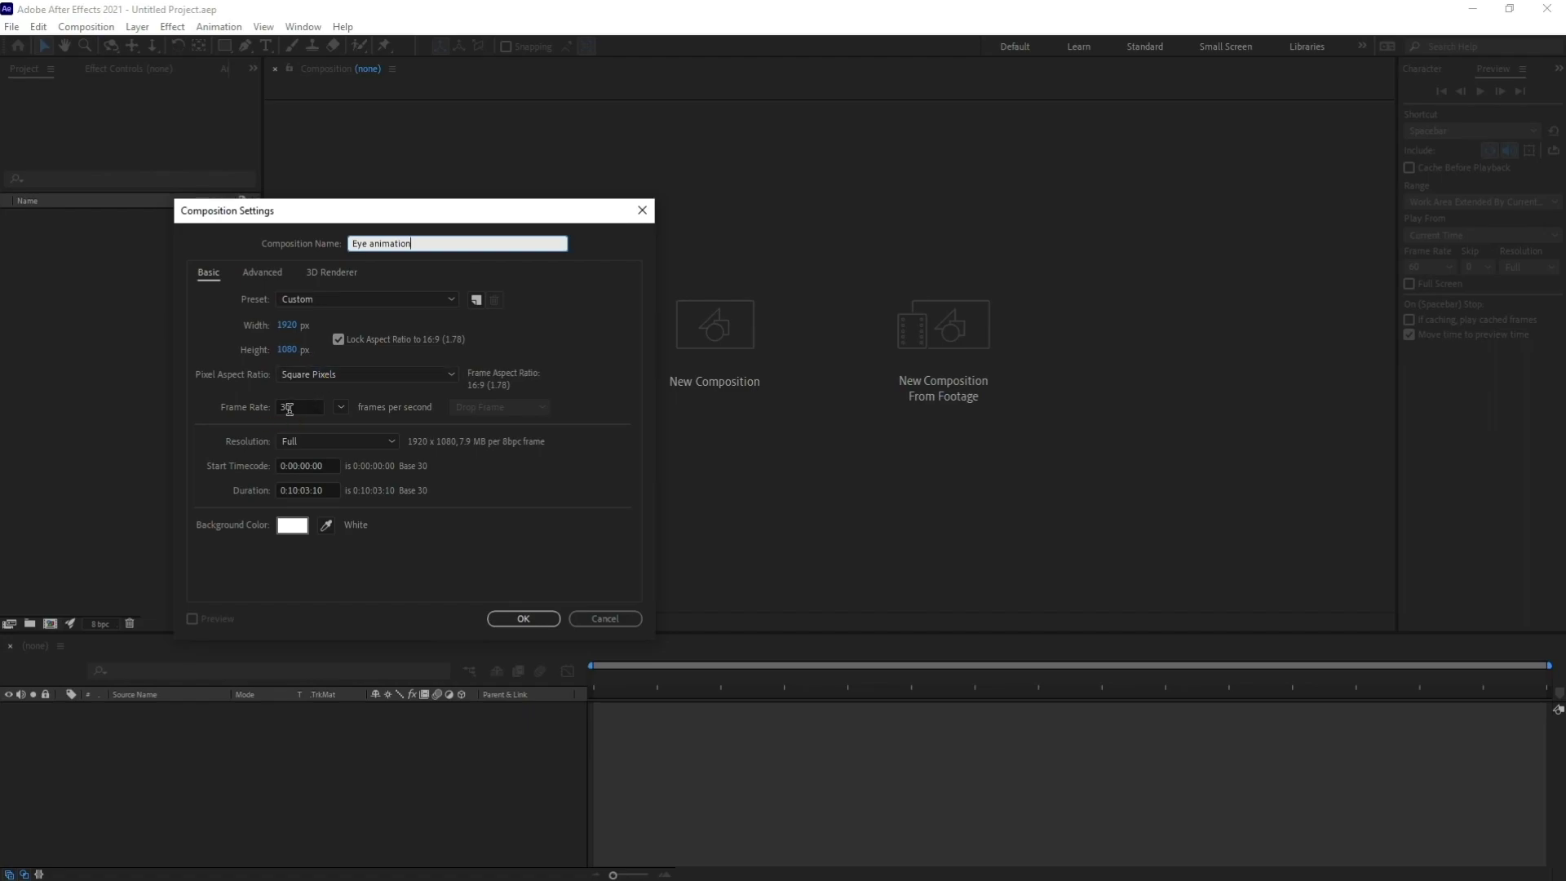
pyautogui.click(523, 619)
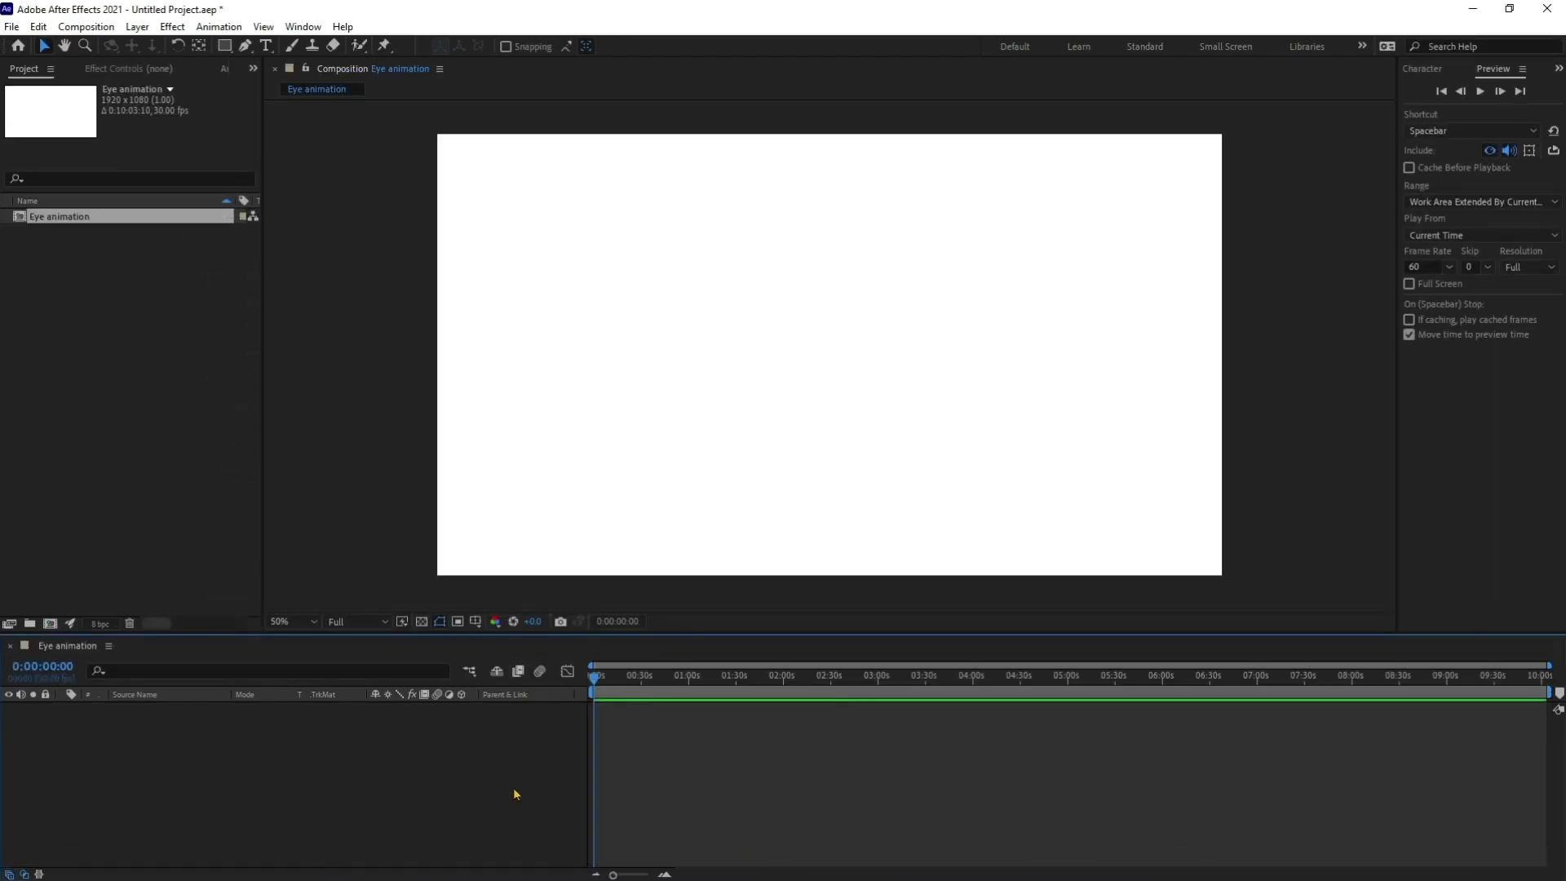
pyautogui.click(319, 747)
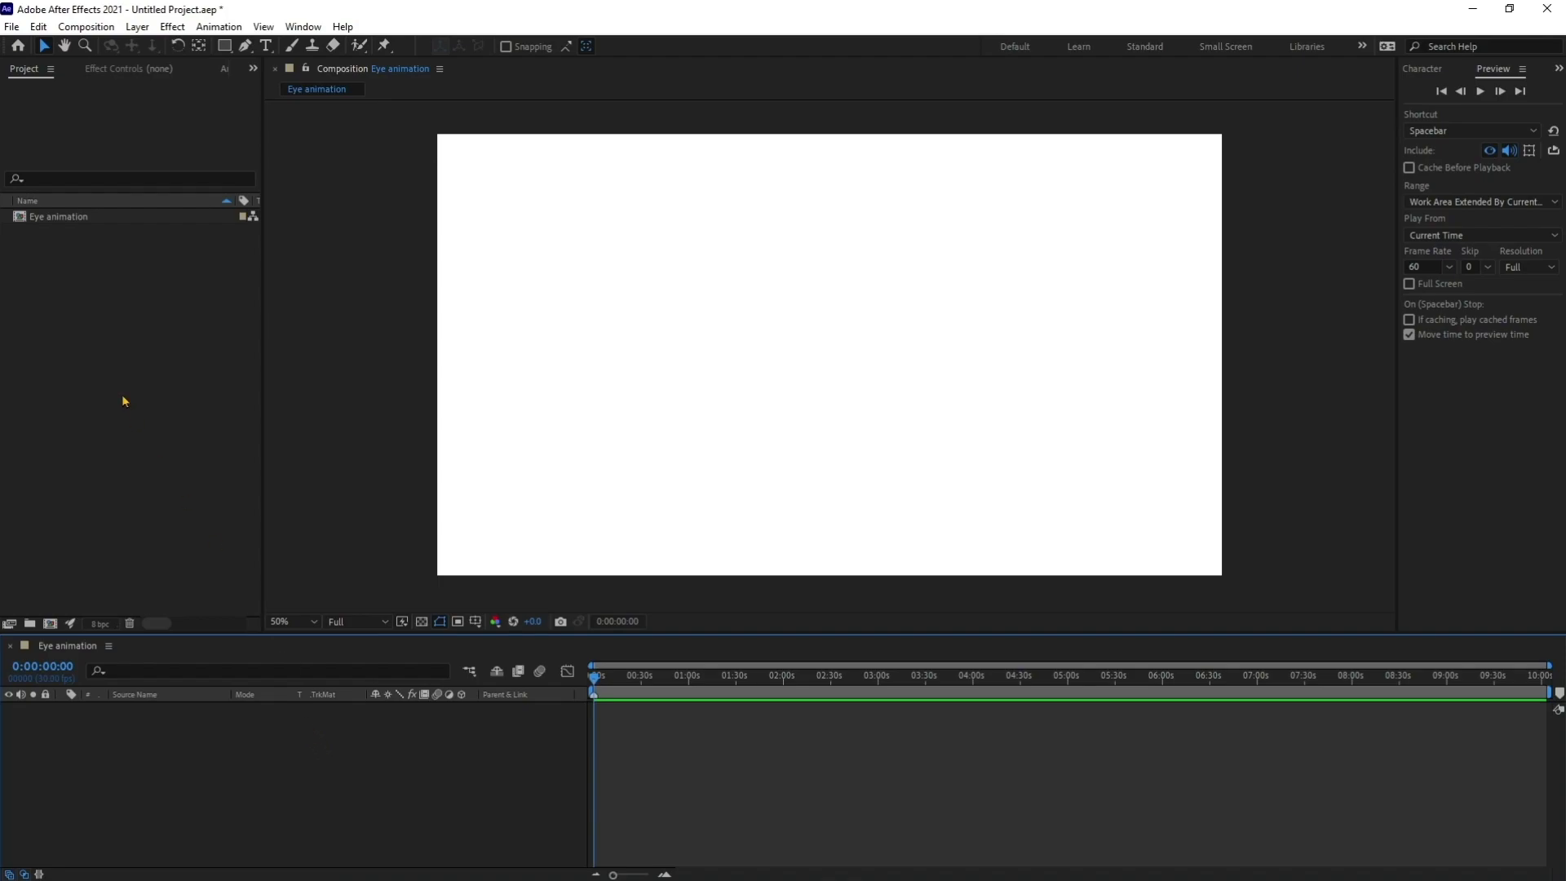
# - Import the "eye animation tutorial" artwork as a layered composition and place it in the Eye animation composition
pyautogui.doubleClick(125, 401)
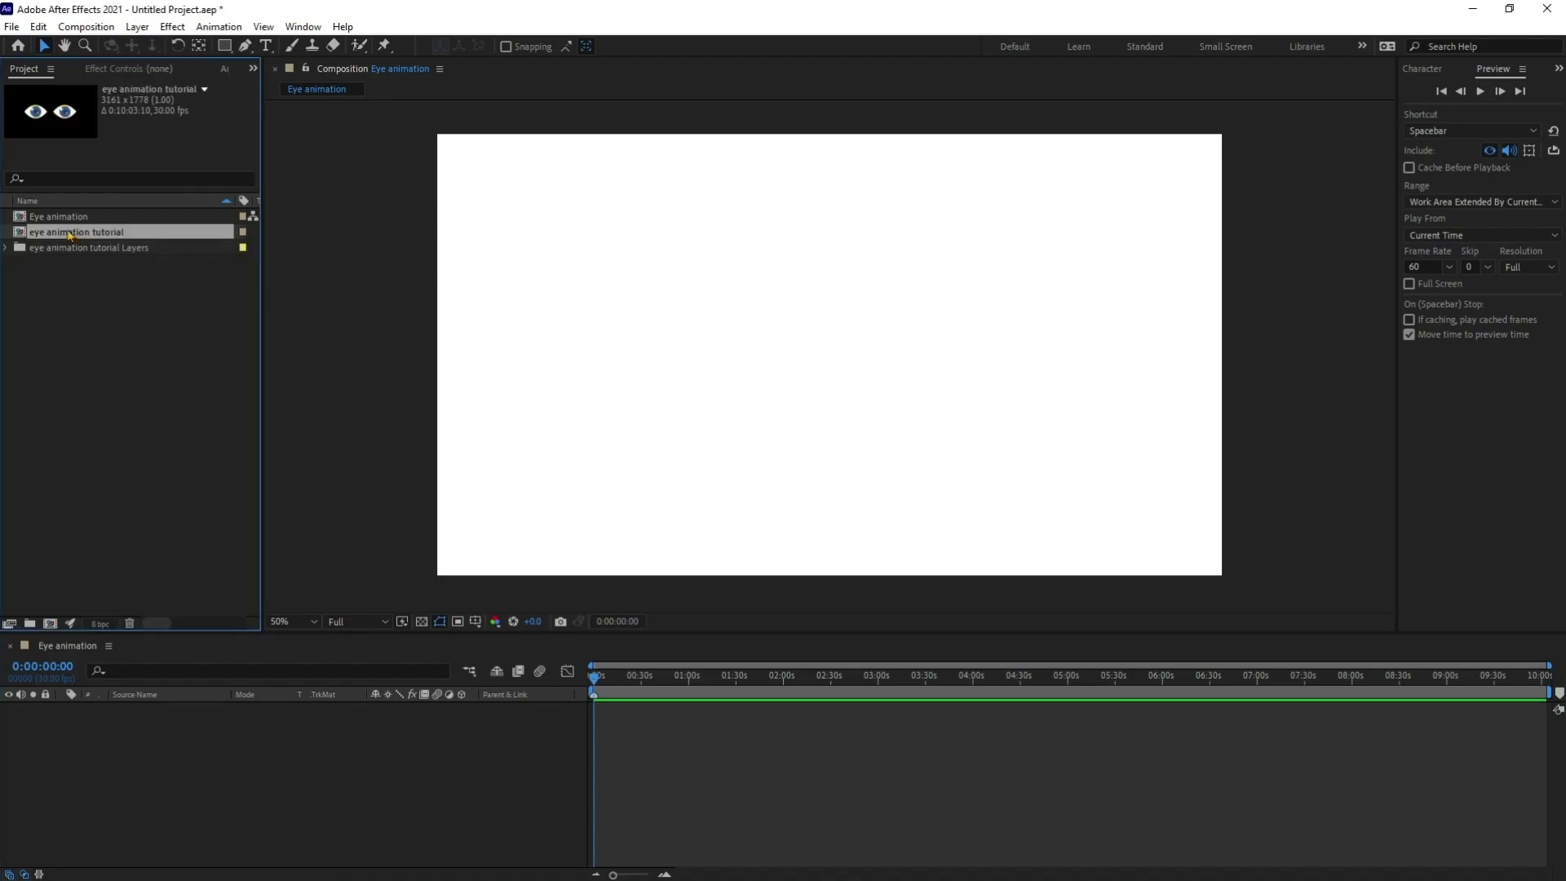
pyautogui.moveTo(70, 236); pyautogui.dragTo(204, 727)
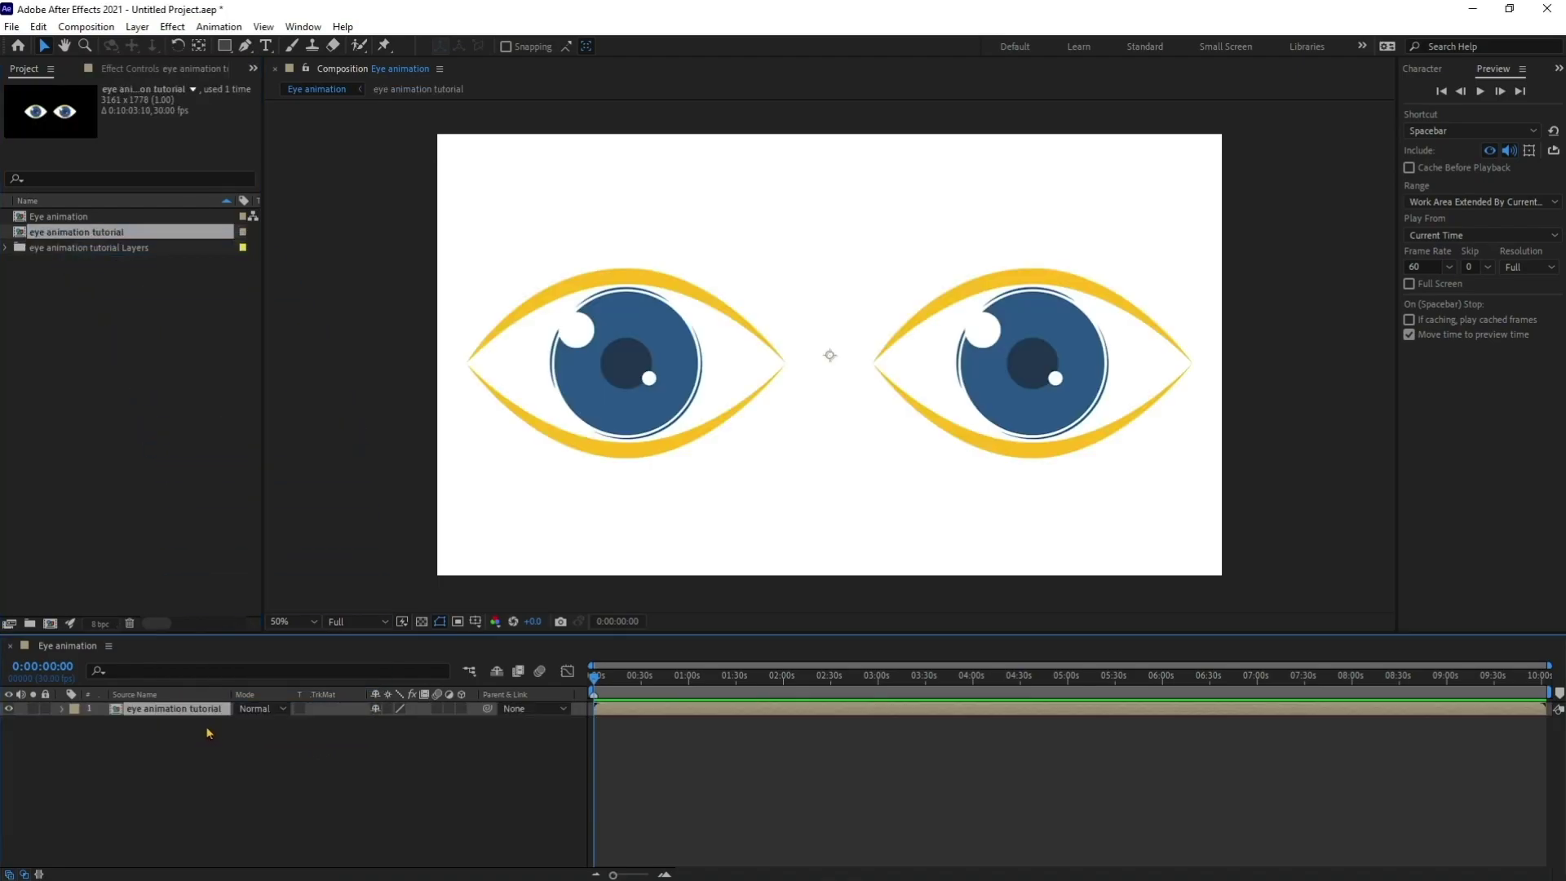
# - Inside the nested eye animation tutorial composition, pre-compose the six layers from Reflection through Eye back as "Eye 1"
pyautogui.doubleClick(137, 709)
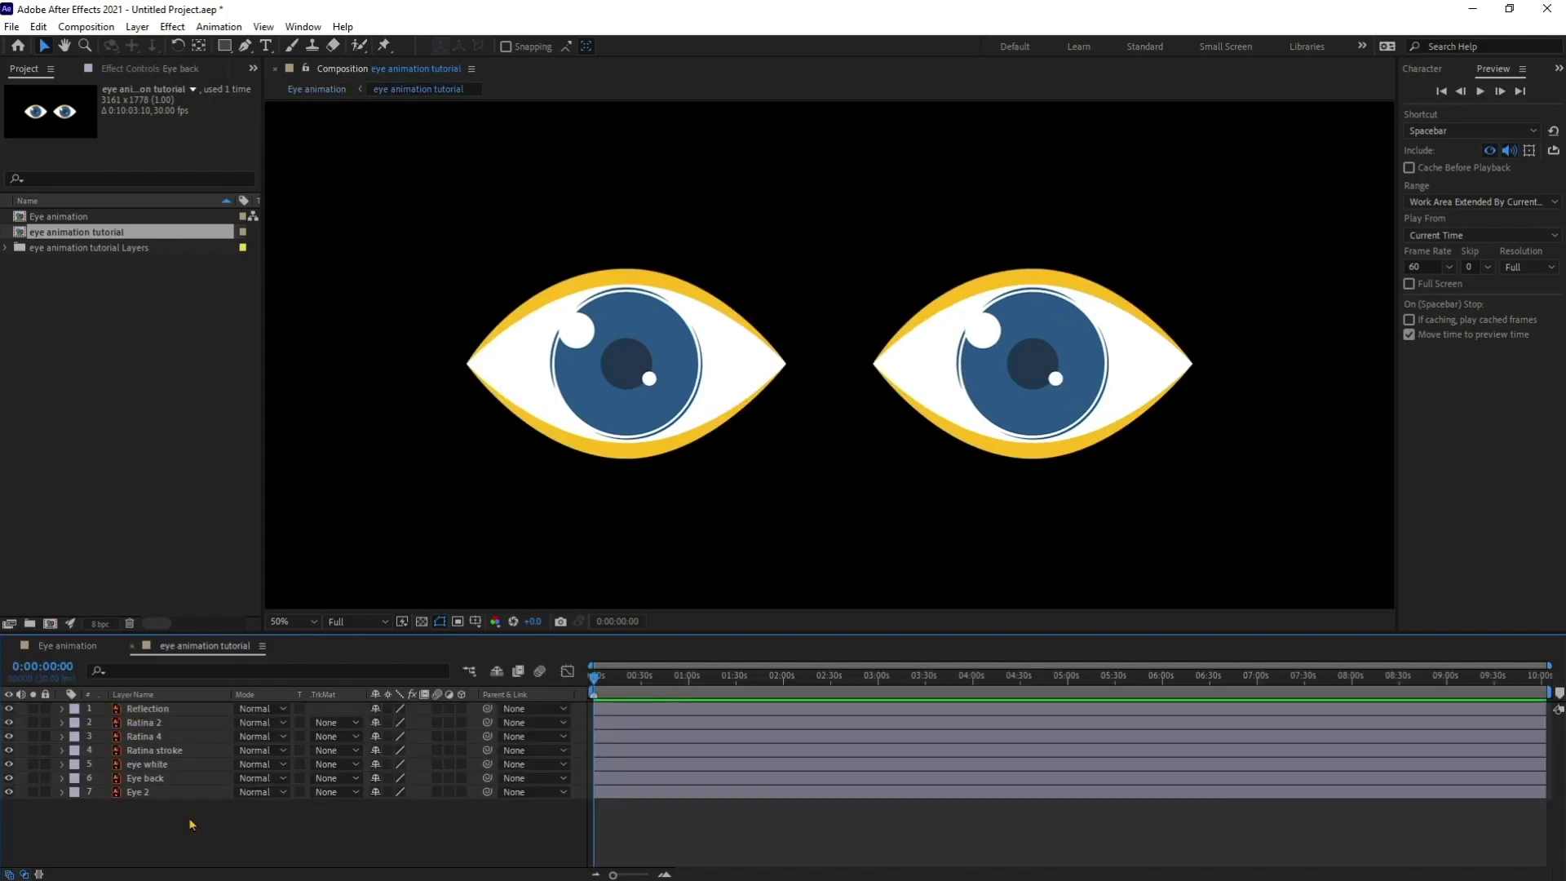
pyautogui.click(156, 709)
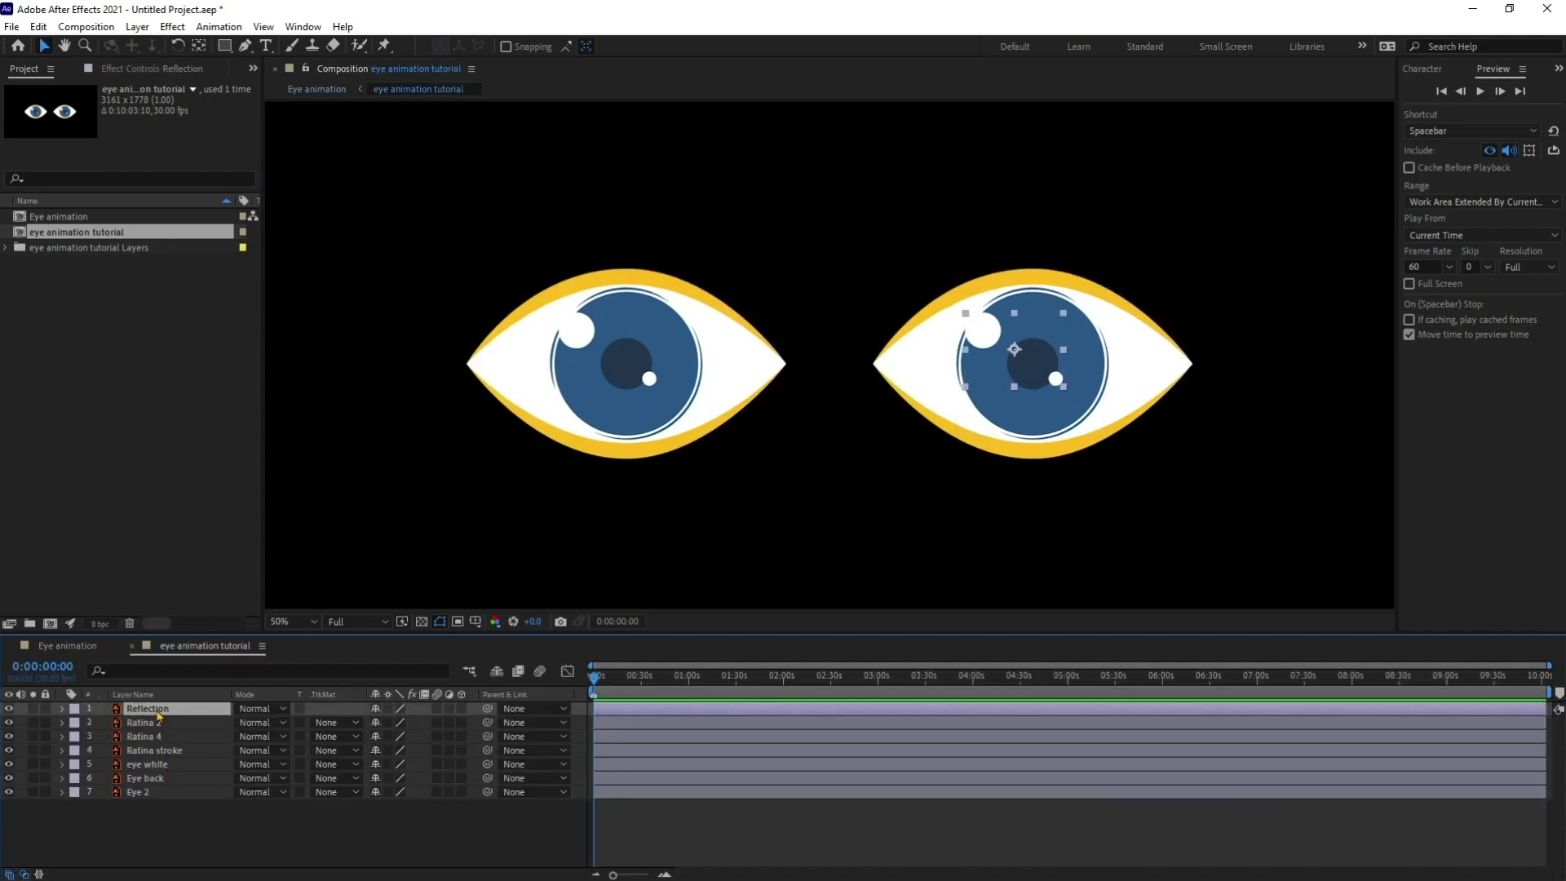
pyautogui.keyDown('shift'); pyautogui.click(159, 780); pyautogui.keyUp('shift')
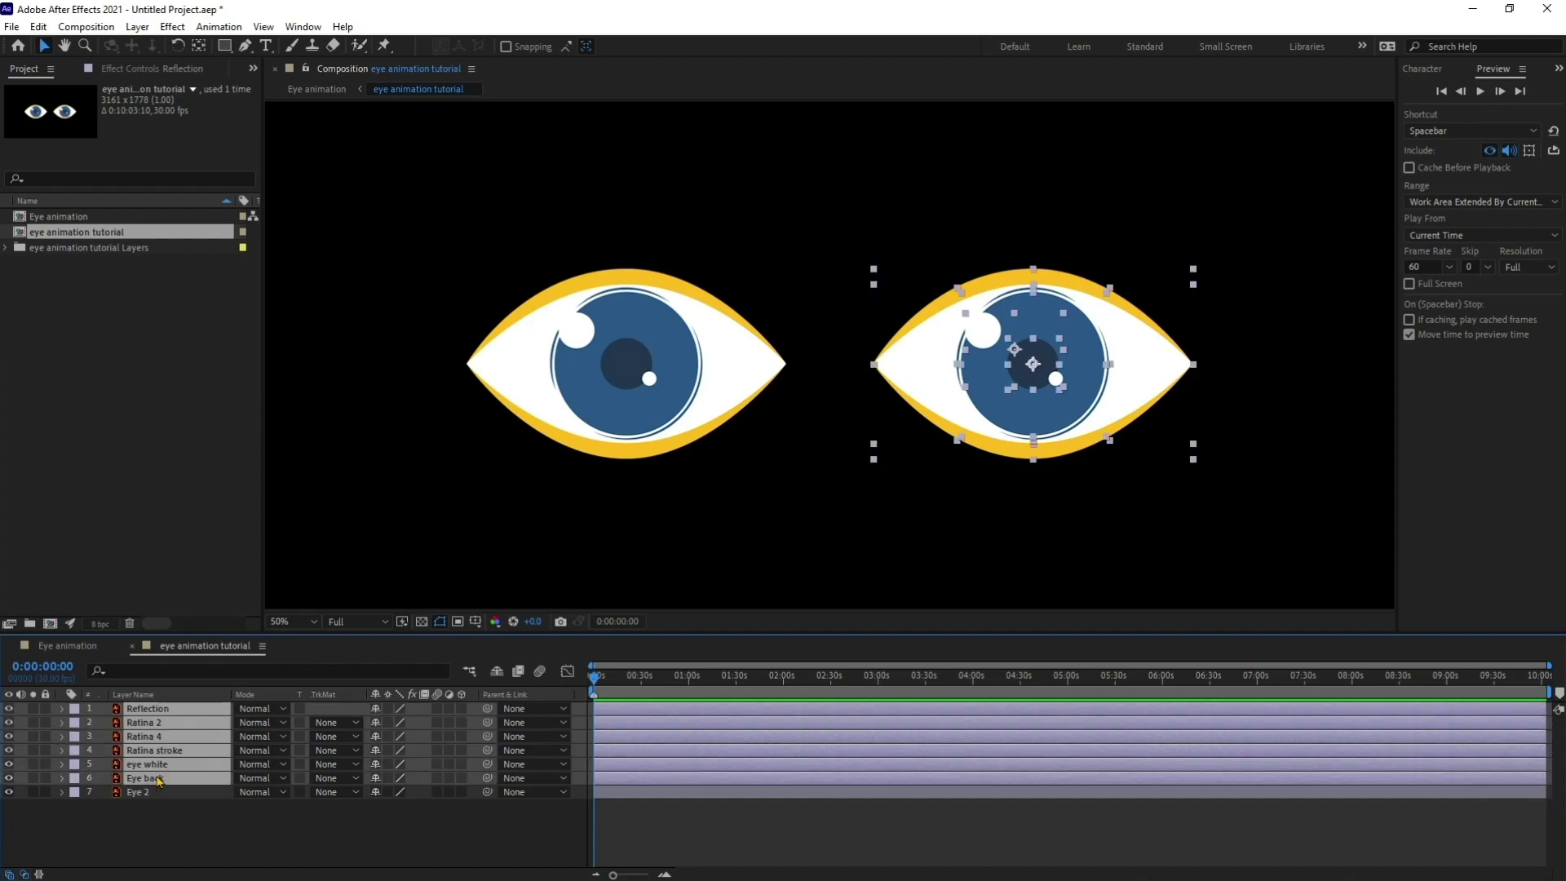
pyautogui.rightClick(159, 775)
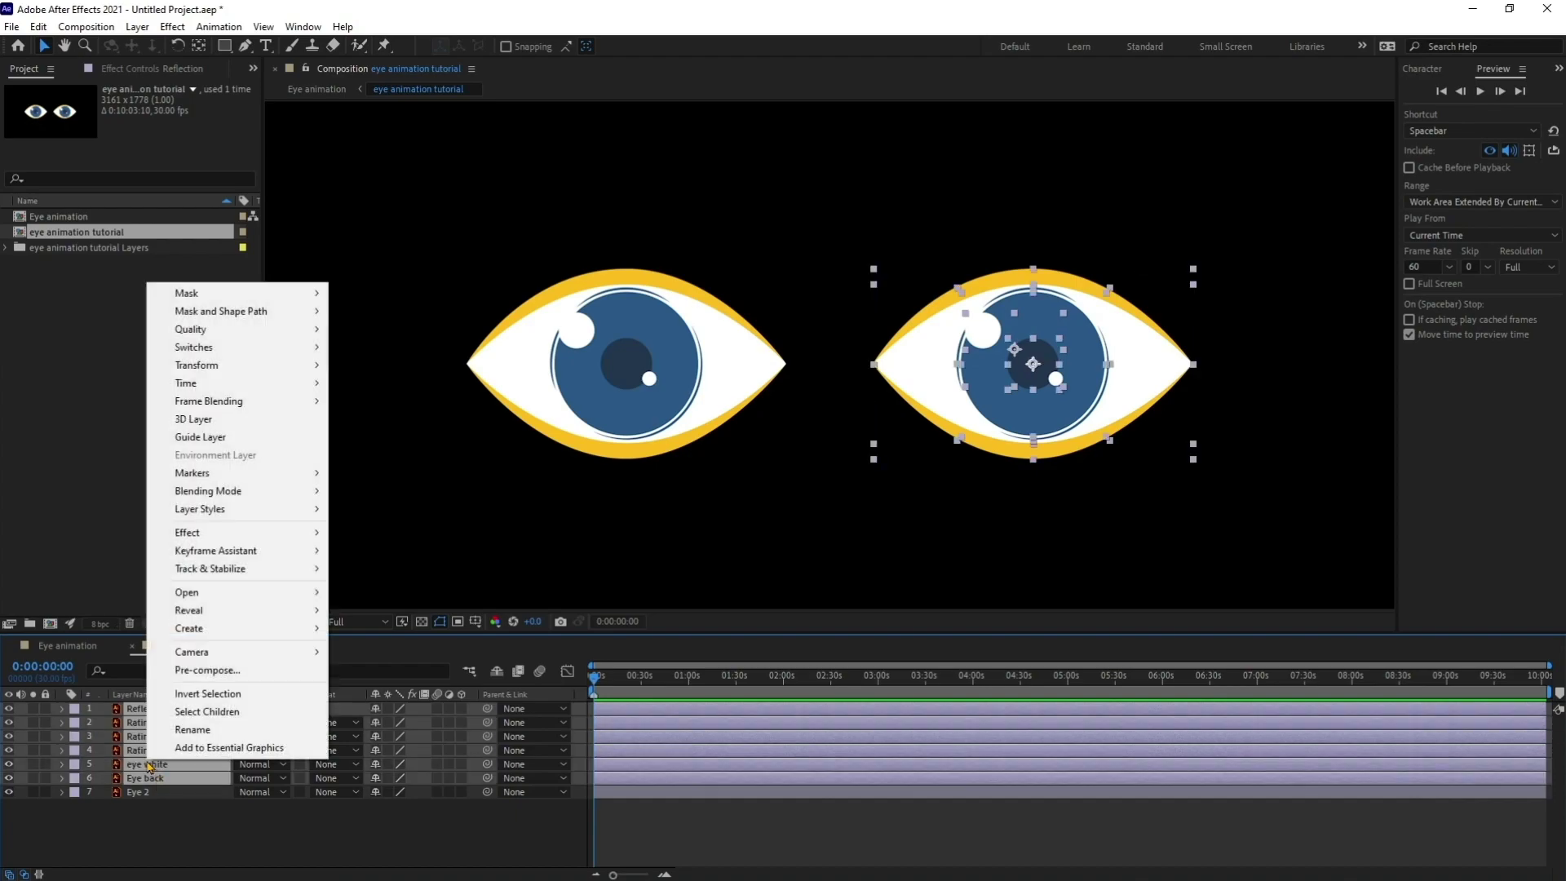
pyautogui.click(210, 677)
pyautogui.write('Ey')
pyautogui.press('Return')
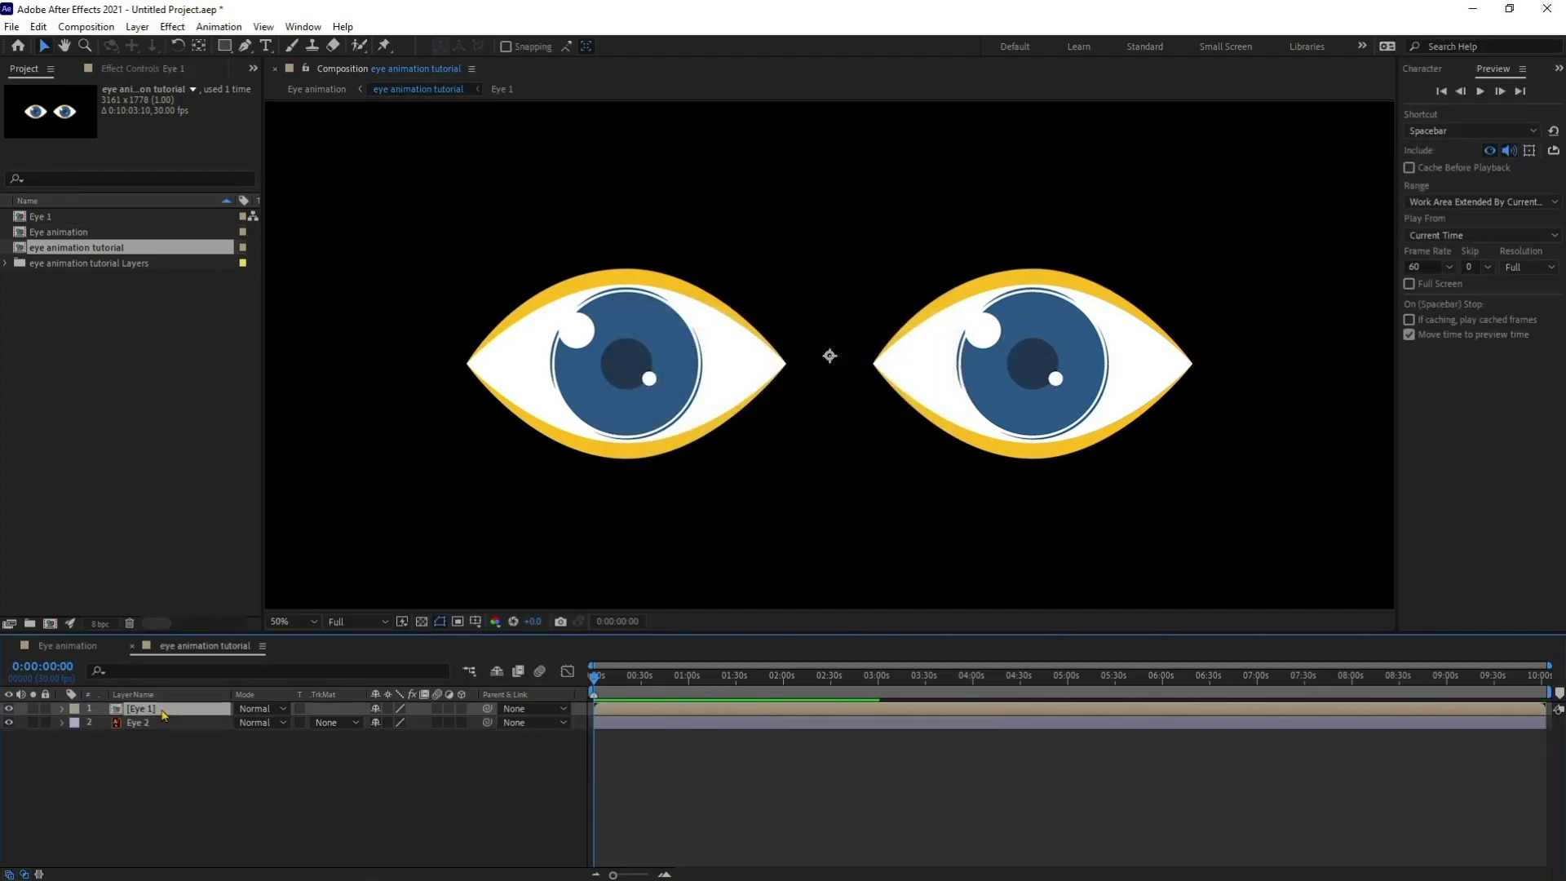
# - Inside the Eye 1 composition, create shape layers from the eye white and Eye back vector layers
pyautogui.doubleClick(161, 711)
pyautogui.scroll(1, 972, 402)
pyautogui.moveTo(1102, 344); pyautogui.dragTo(733, 328)
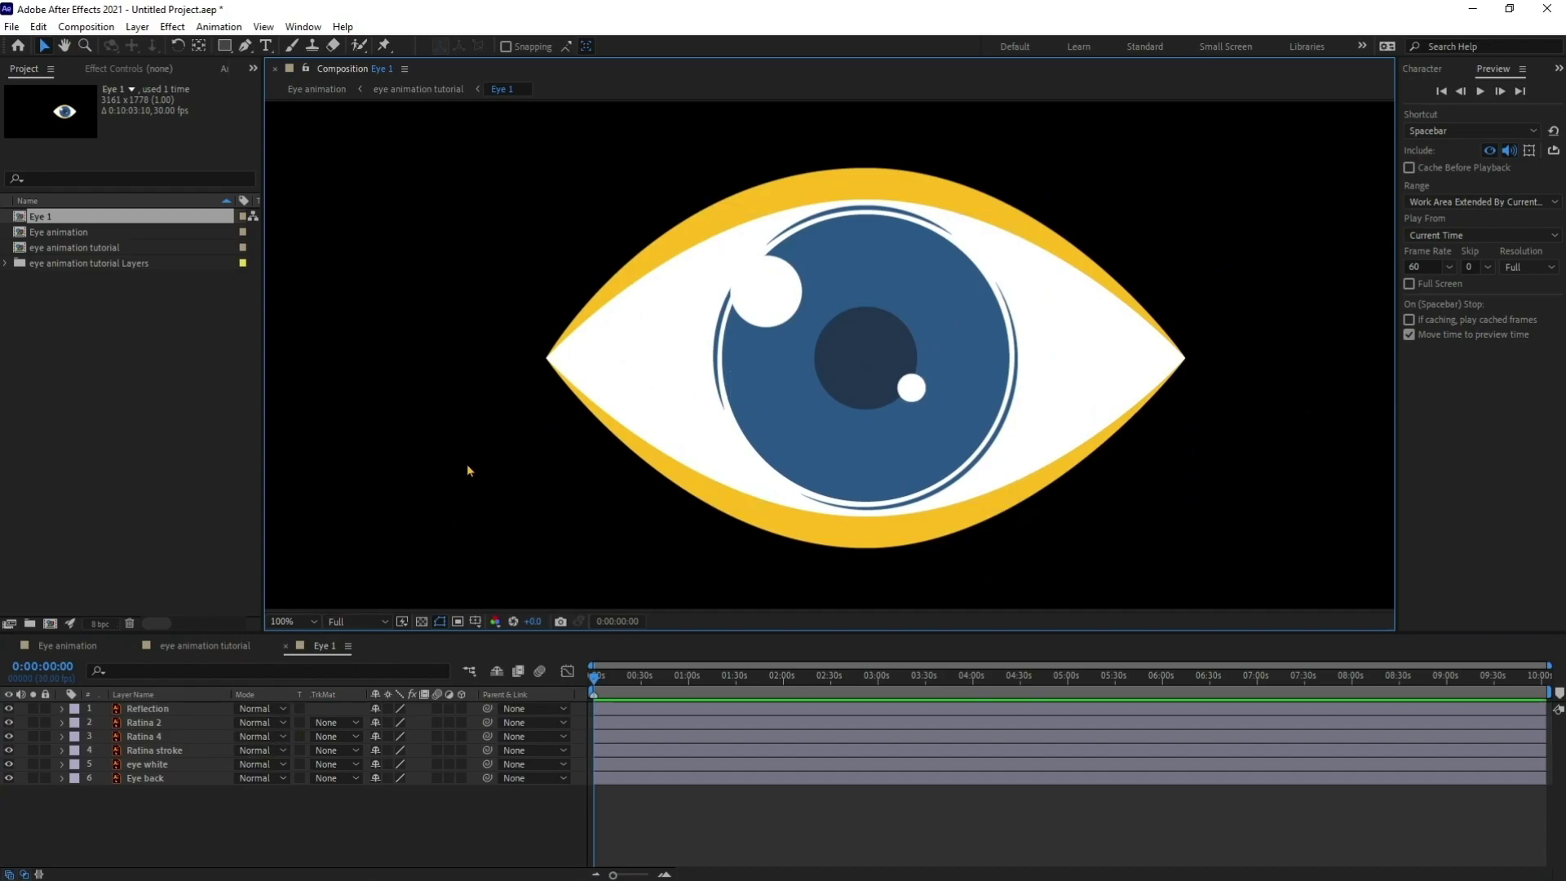
pyautogui.click(157, 764)
pyautogui.rightClick(158, 780)
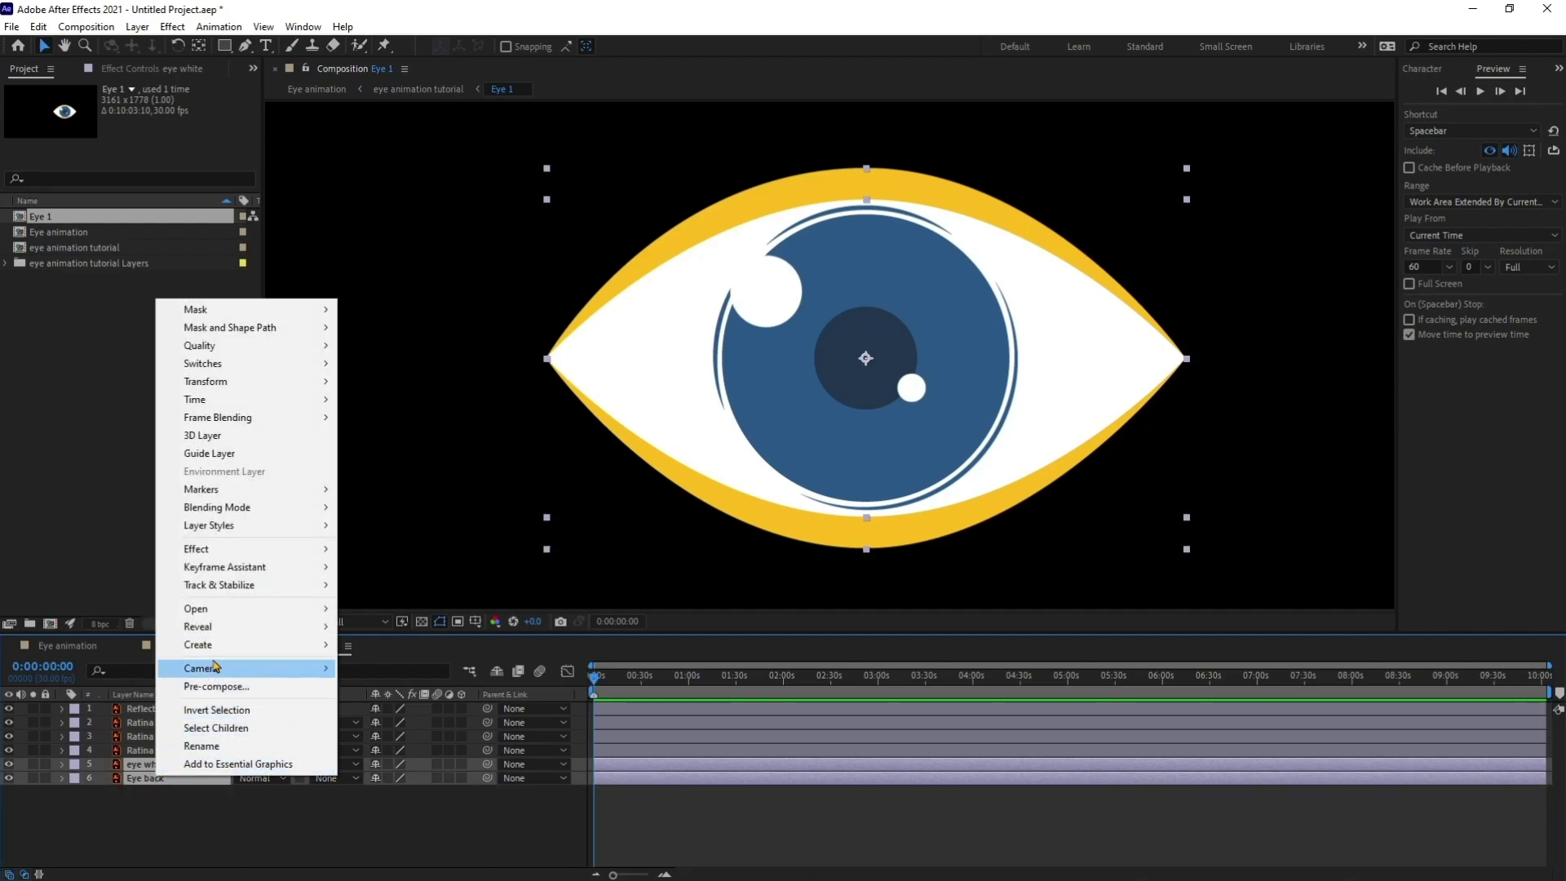
pyautogui.moveTo(204, 647)
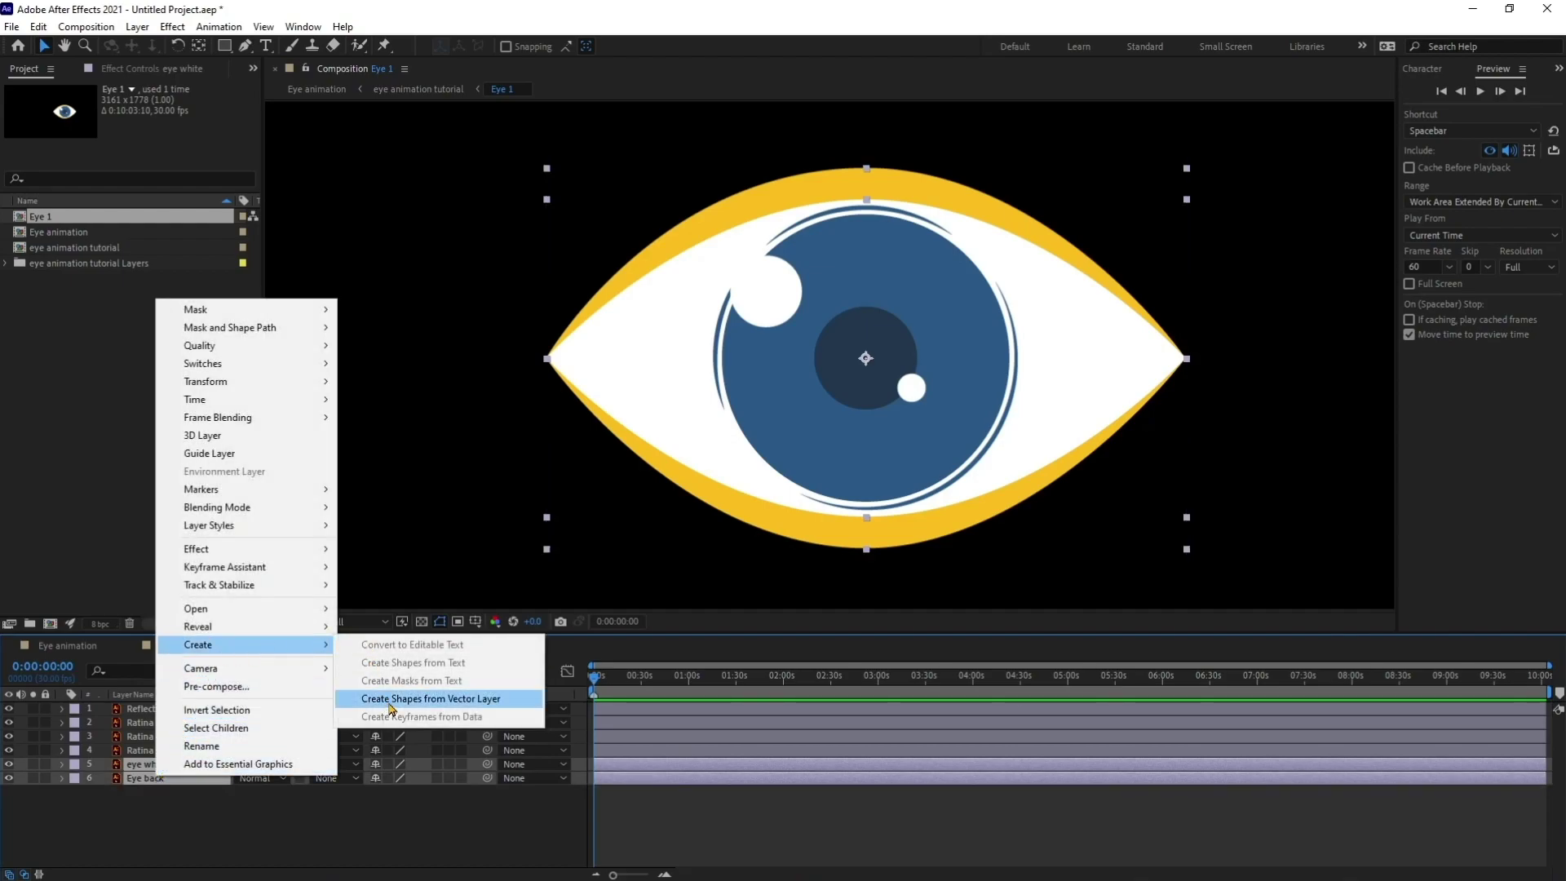
pyautogui.click(390, 699)
# - Delete the original eye white and Eye back vector layers, keeping their outline shape layers
pyautogui.moveTo(188, 779); pyautogui.dragTo(160, 799)
pyautogui.keyDown('ctrl'); pyautogui.click(155, 808); pyautogui.keyUp('ctrl')
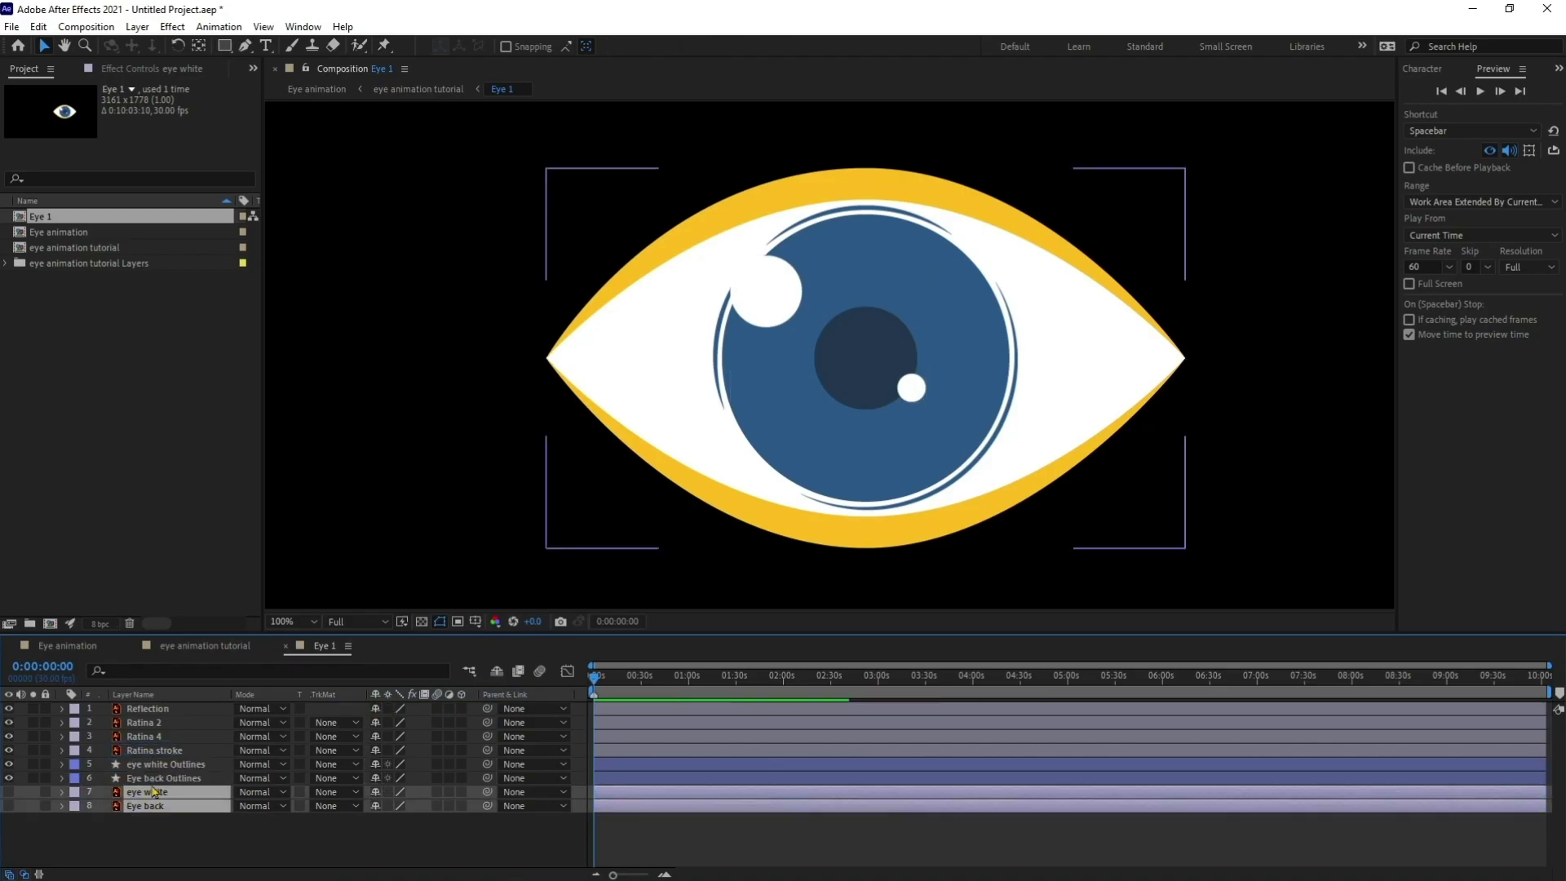
pyautogui.press('Delete')
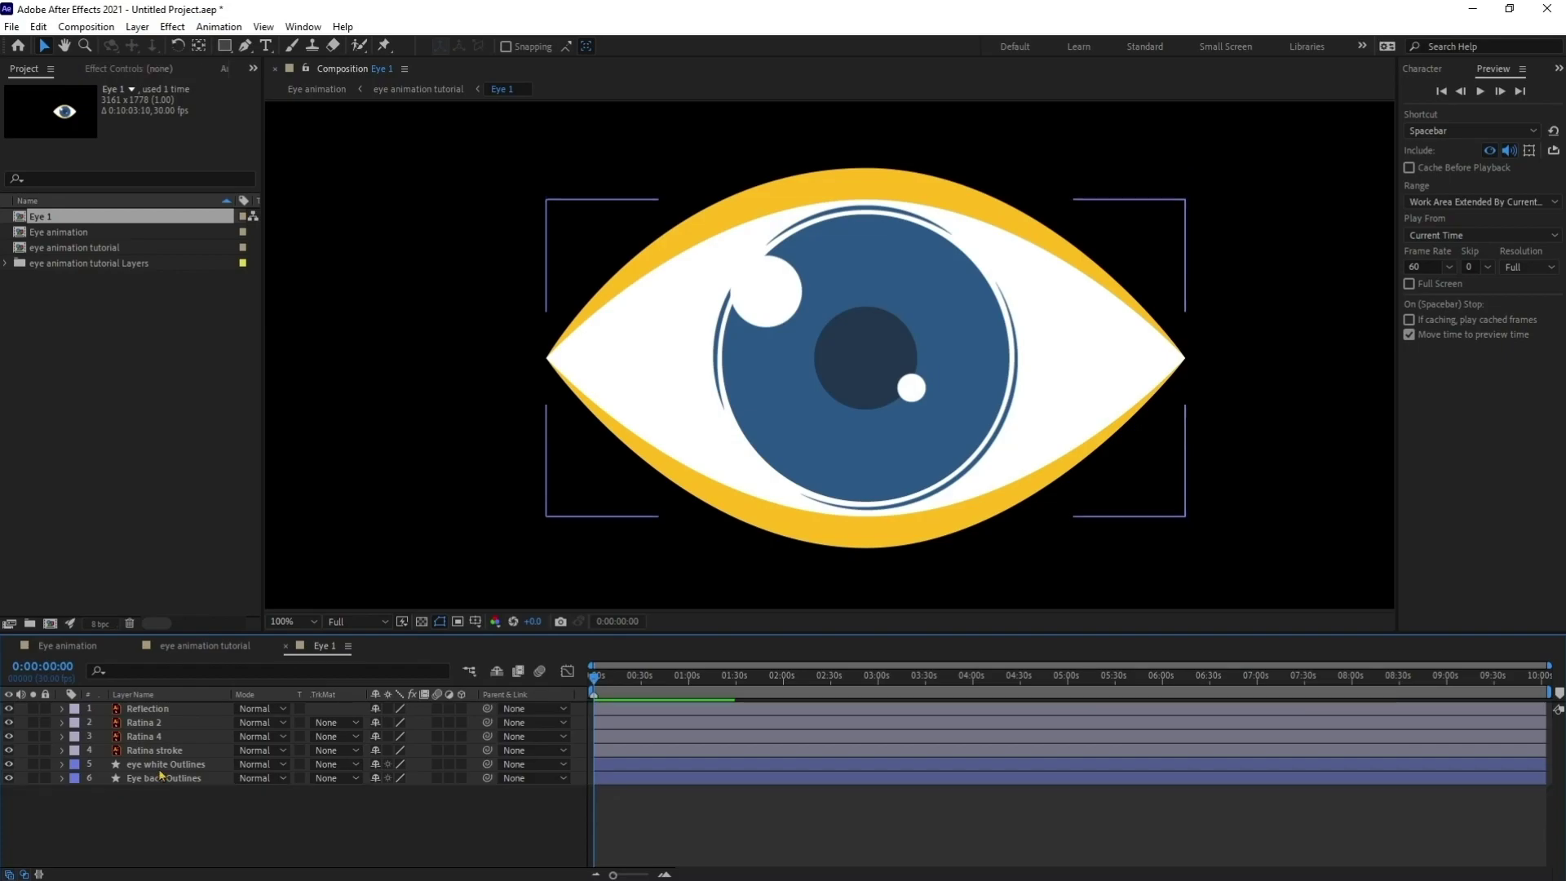
# - Rename the eye white Outlines layer to "eye white"
pyautogui.click(160, 765)
pyautogui.press('Return')
pyautogui.press('Right')
pyautogui.press('BackSpace')
pyautogui.press('BackSpace')
pyautogui.press('BackSpace')
pyautogui.press('BackSpace')
pyautogui.press('BackSpace')
pyautogui.press('BackSpace')
pyautogui.press('Return')
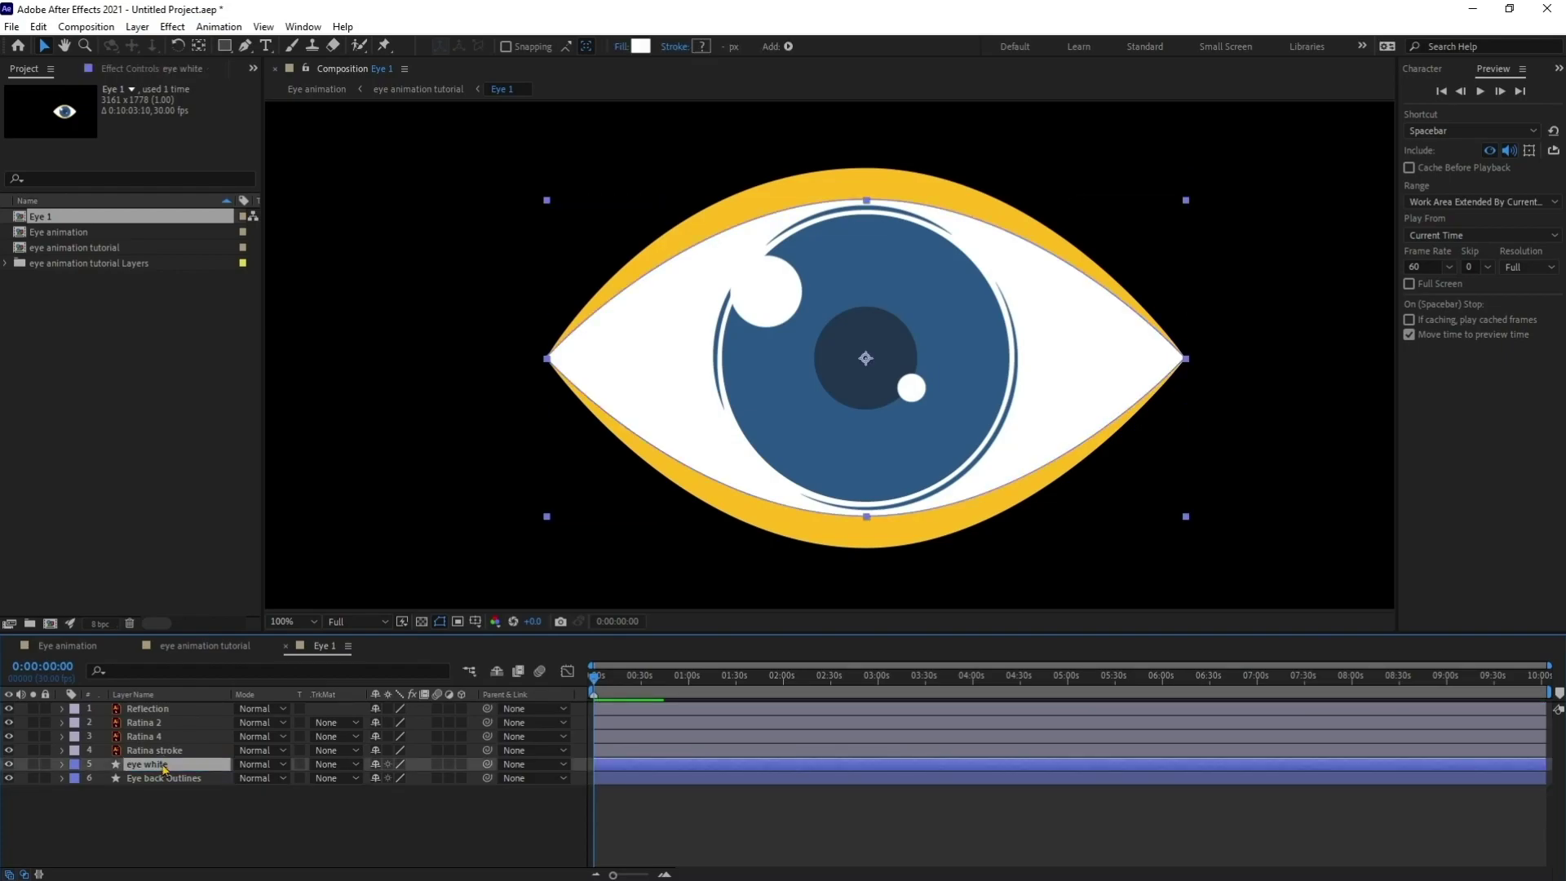
# - Rename the Eye back Outlines layer to "Eye back"
pyautogui.hotkey('ctrl', 'Down')
pyautogui.press('Return')
pyautogui.press('End')
pyautogui.press('BackSpace')
pyautogui.press('BackSpace')
pyautogui.press('BackSpace')
pyautogui.press('BackSpace')
pyautogui.press('BackSpace')
pyautogui.press('BackSpace')
pyautogui.press('BackSpace')
pyautogui.press('BackSpace')
pyautogui.press('BackSpace')
pyautogui.press('Return')
pyautogui.press(',')
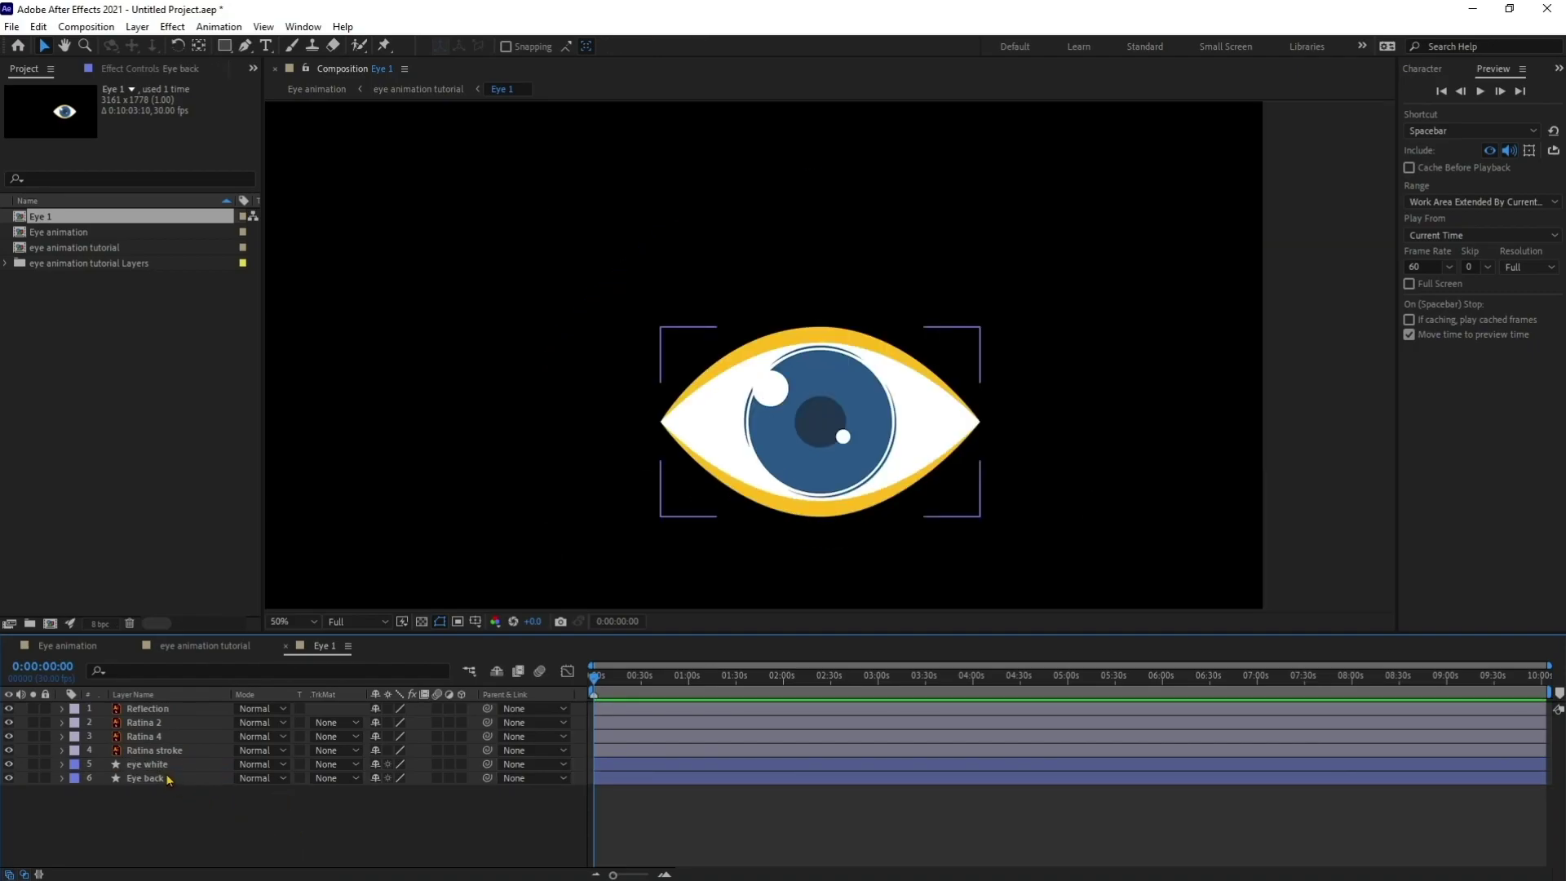
# - Duplicate the eye white shape layer twice
pyautogui.click(165, 766)
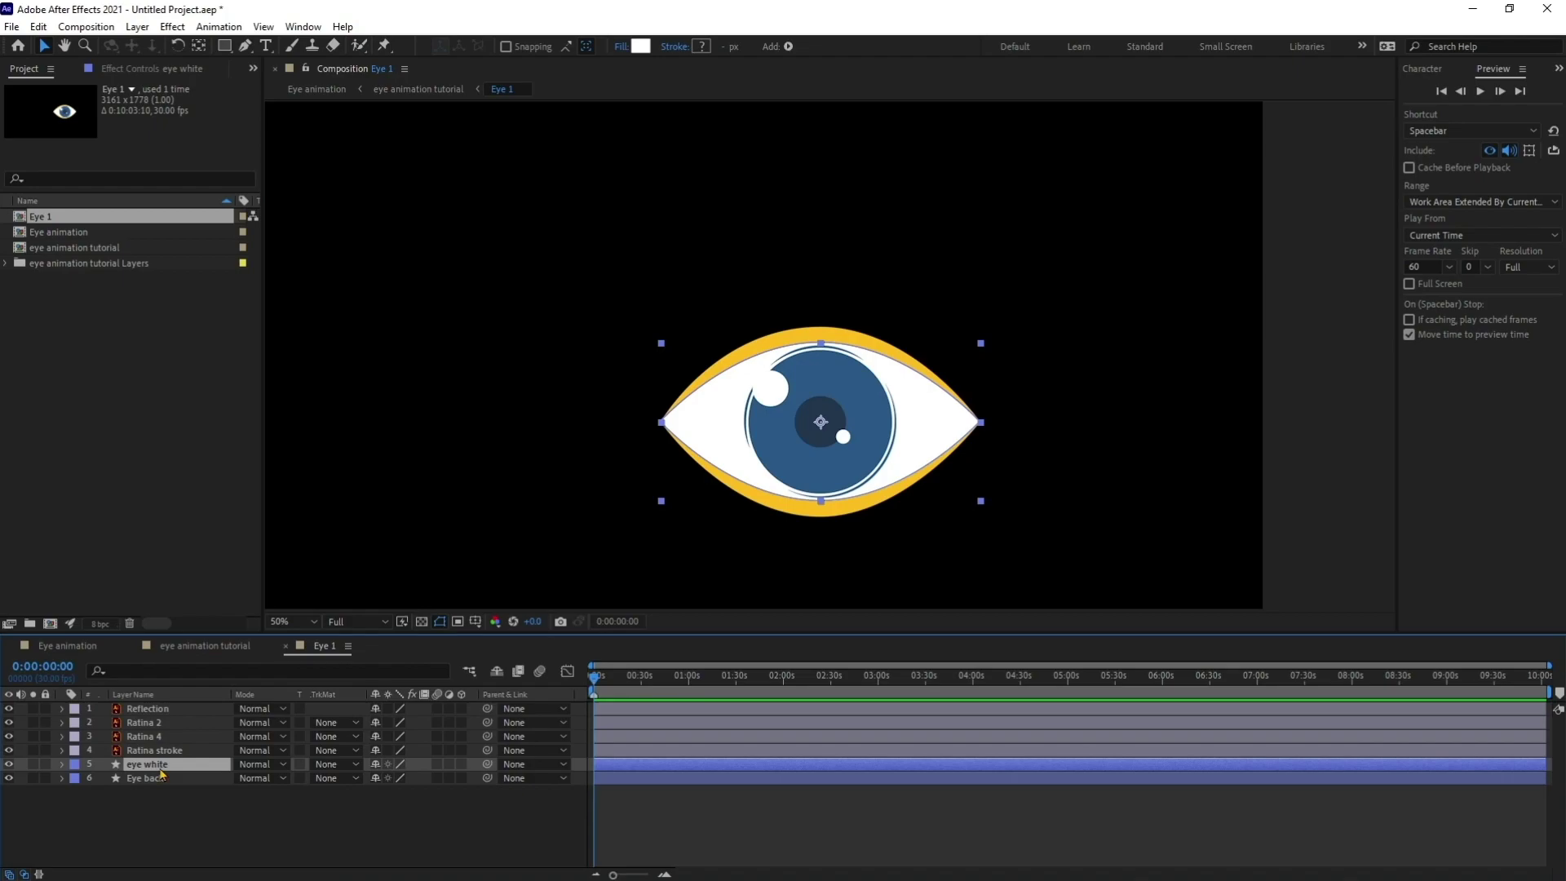
pyautogui.hotkey('ctrl', 'd')
pyautogui.hotkey('ctrl', 'd')
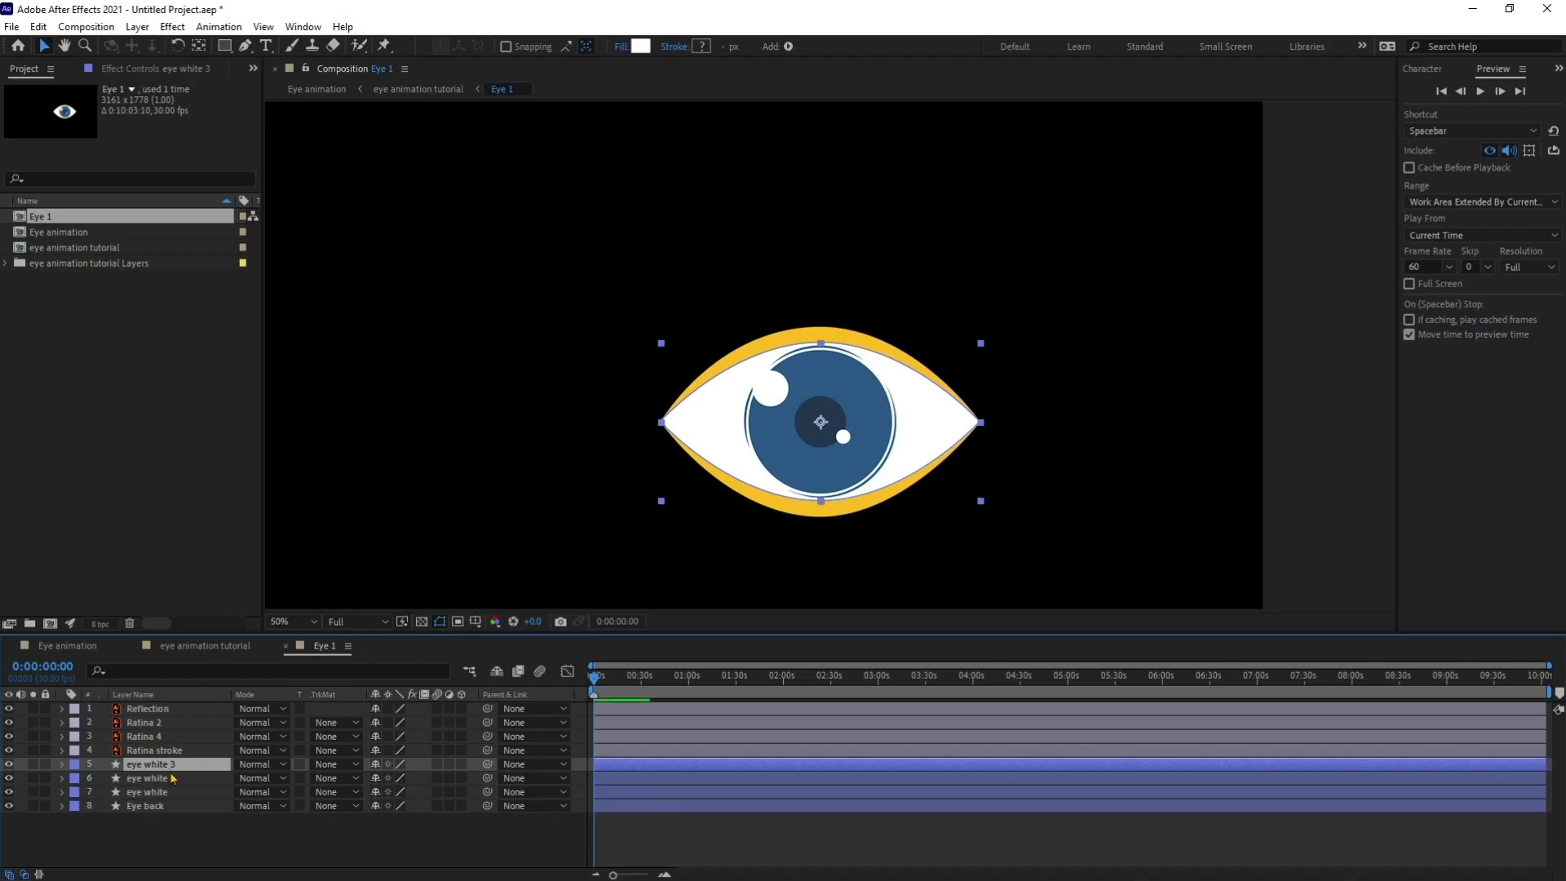
# - Rename the eye white 3 layer to "eye led up"
pyautogui.press('Return')
pyautogui.press('Right')
pyautogui.press('BackSpace')
pyautogui.press('BackSpace')
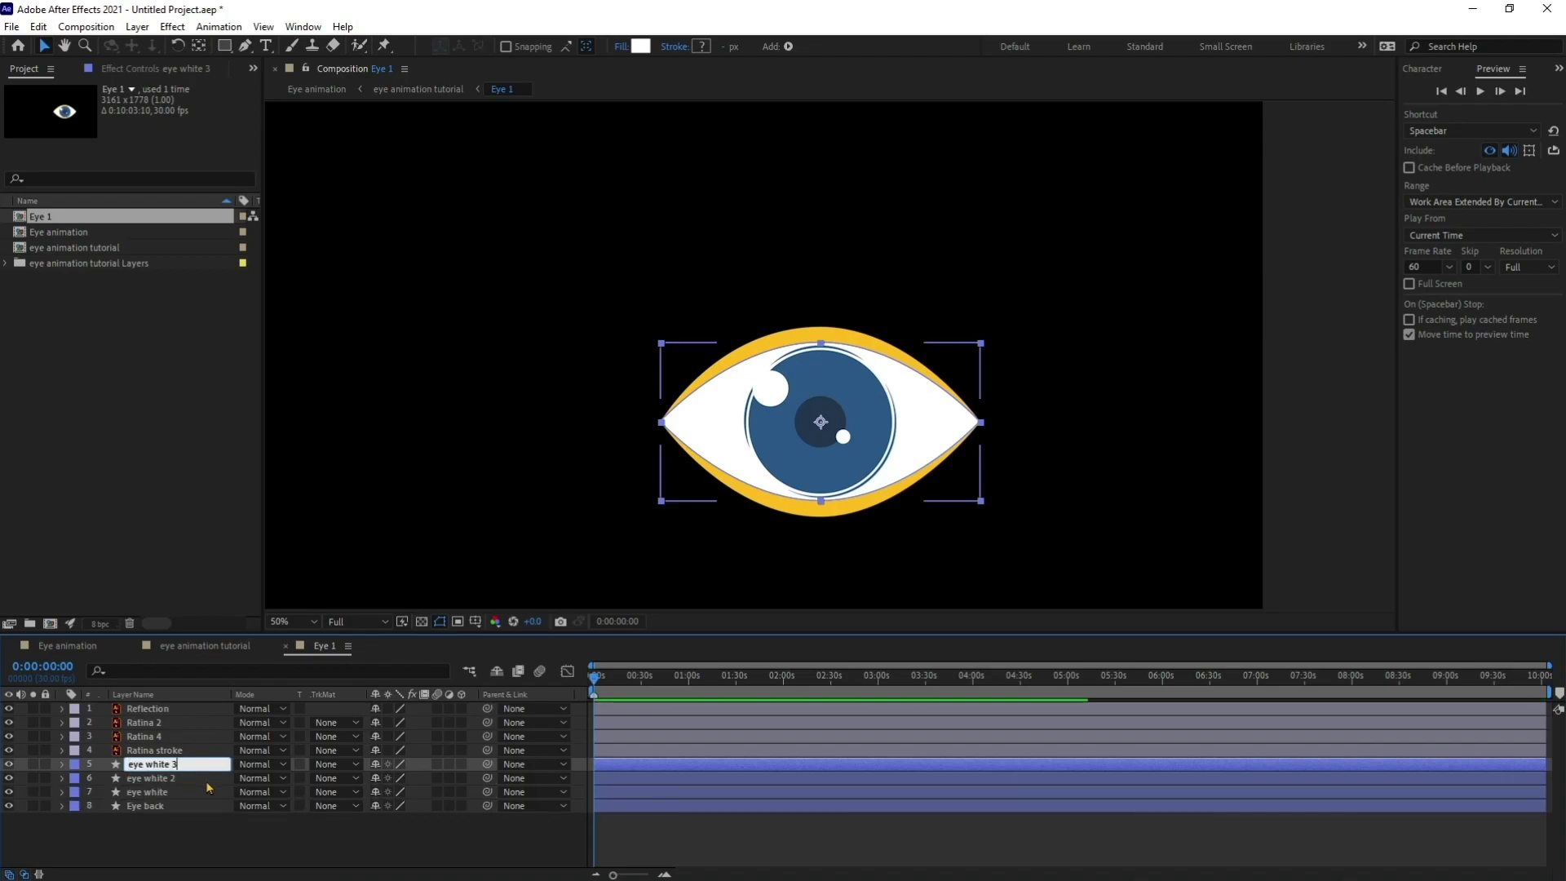
pyautogui.press('BackSpace')
pyautogui.press('BackSpace')
pyautogui.press('BackSpace')
pyautogui.press('BackSpace')
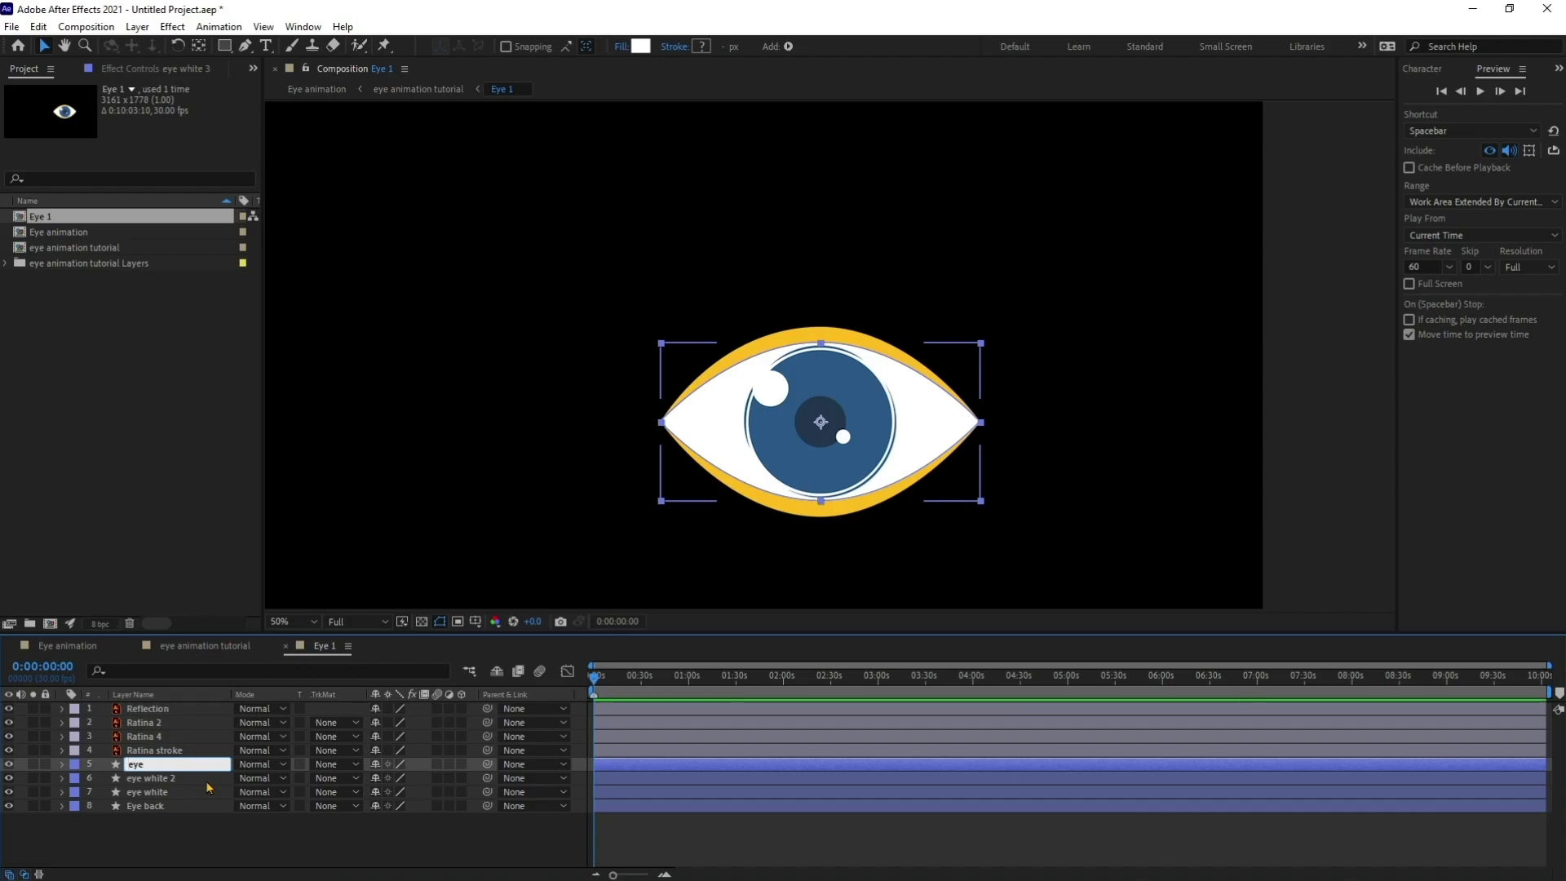
pyautogui.write('led up')
pyautogui.press('Return')
# - Rename the eye white 2 layer to "eye led down"
pyautogui.click(206, 778)
pyautogui.press('Return')
pyautogui.press('Right')
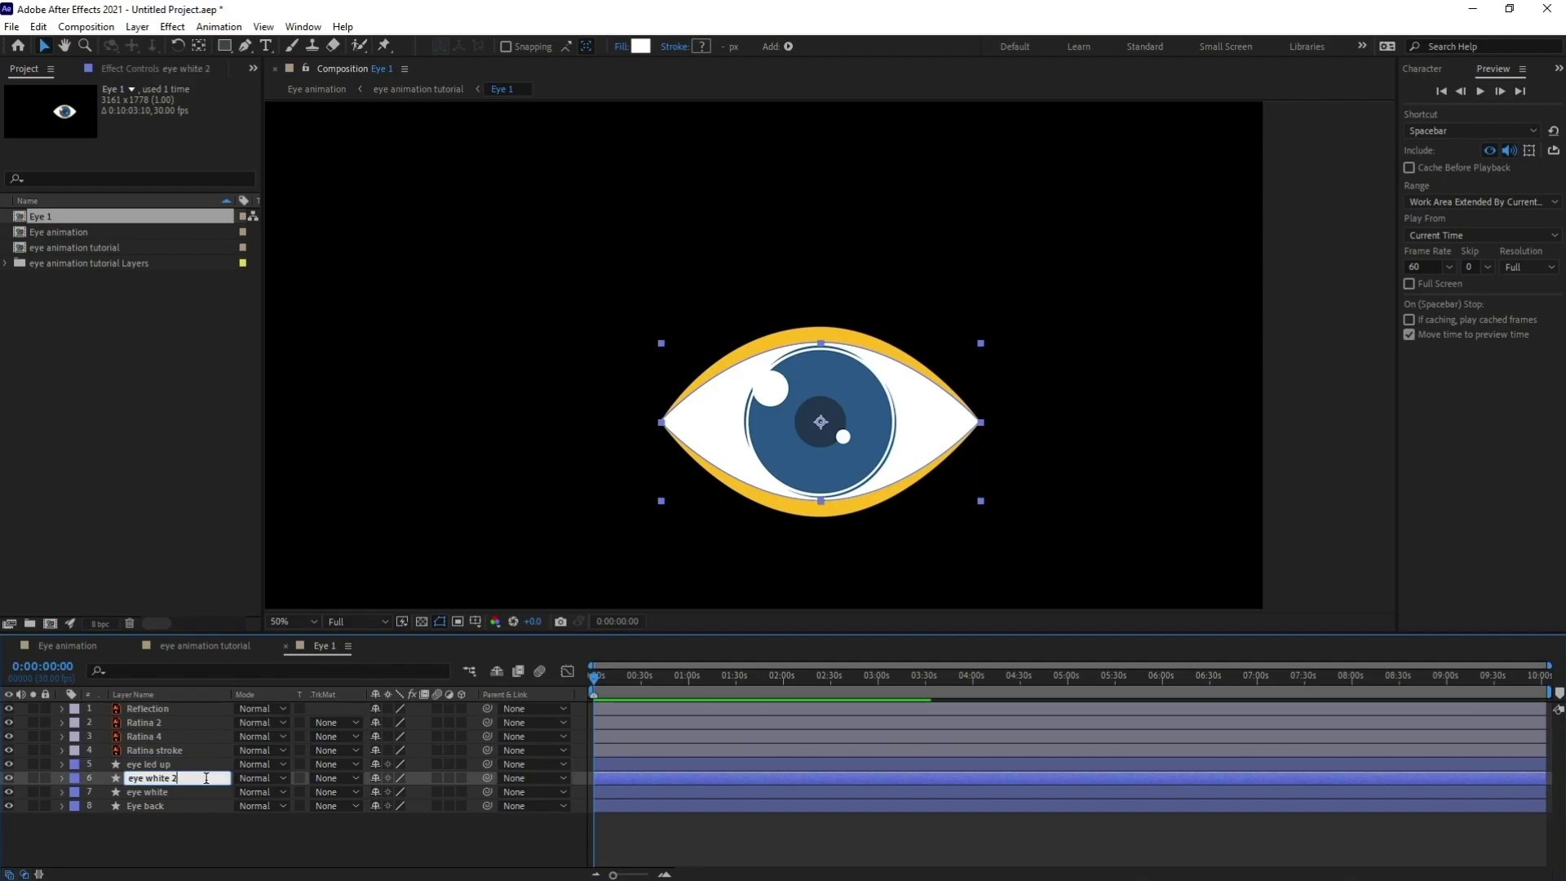
pyautogui.press('BackSpace')
pyautogui.press('BackSpace')
pyautogui.press('BackSpace')
pyautogui.press('BackSpace')
pyautogui.press('BackSpace')
pyautogui.press('BackSpace')
pyautogui.press('BackSpace')
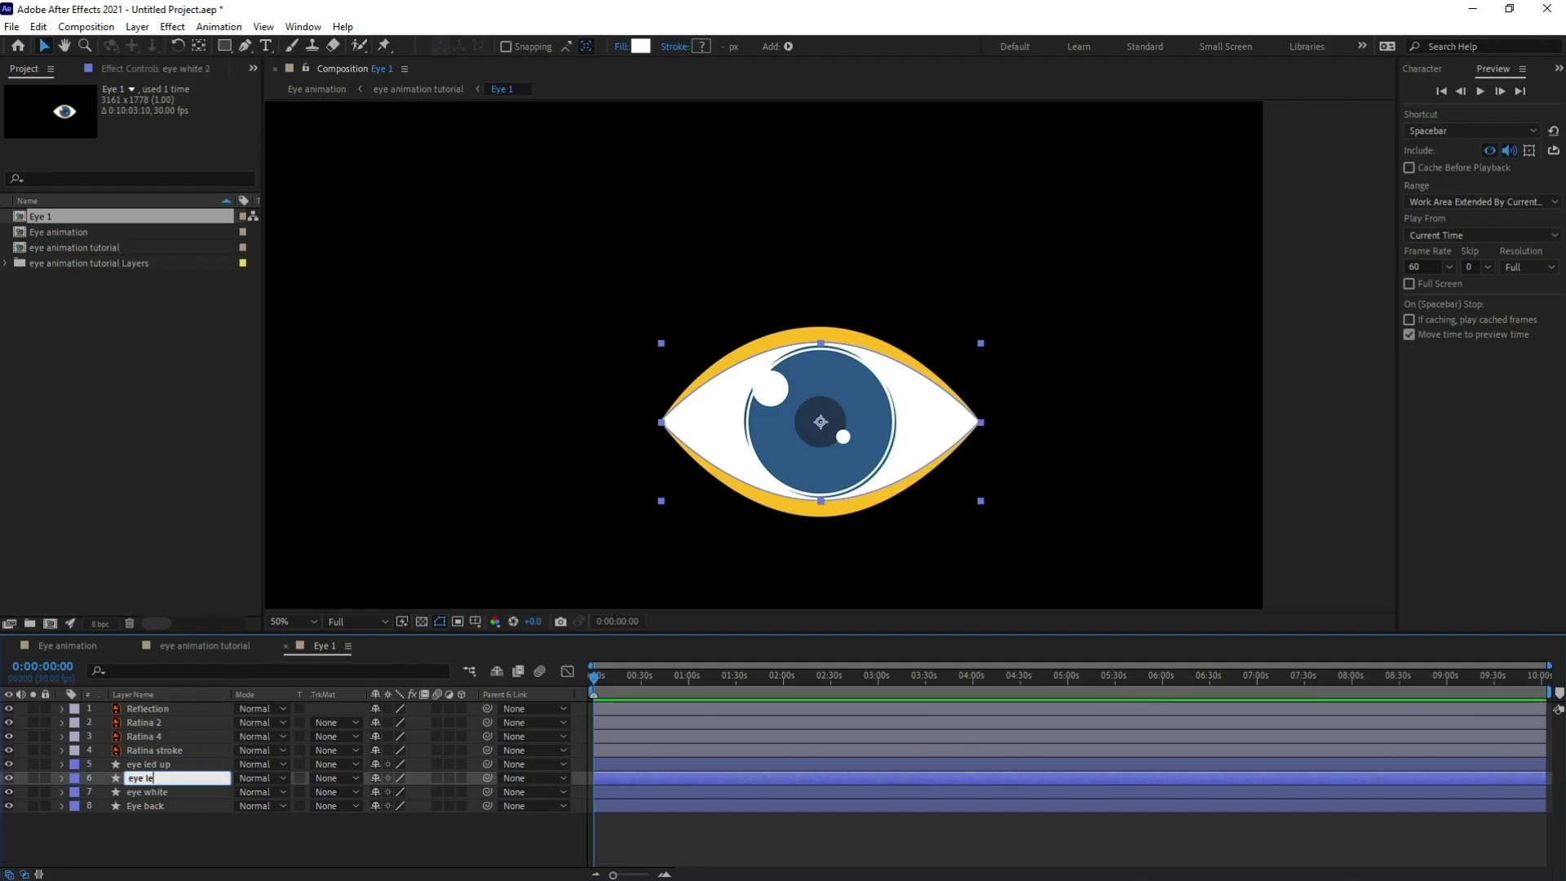
pyautogui.write('led down')
pyautogui.press('Return')
# - Move the eye led up and eye led down layers above all others and set their fill to the eye rim's yellow, FEBD20
pyautogui.keyDown('shift'); pyautogui.click(175, 764); pyautogui.keyUp('shift')
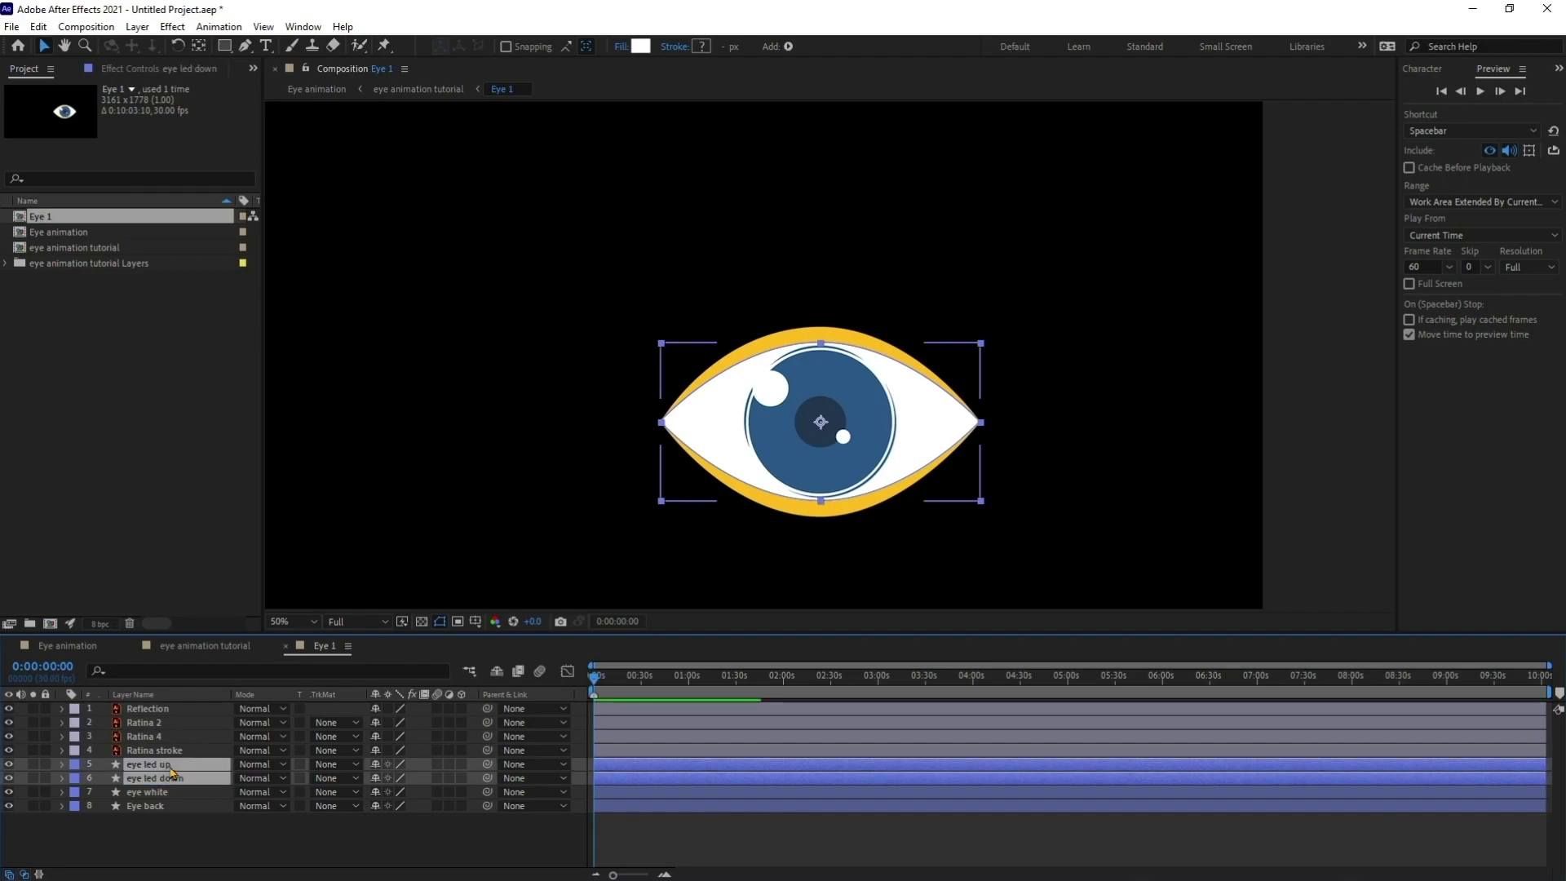
pyautogui.moveTo(179, 764); pyautogui.dragTo(175, 710)
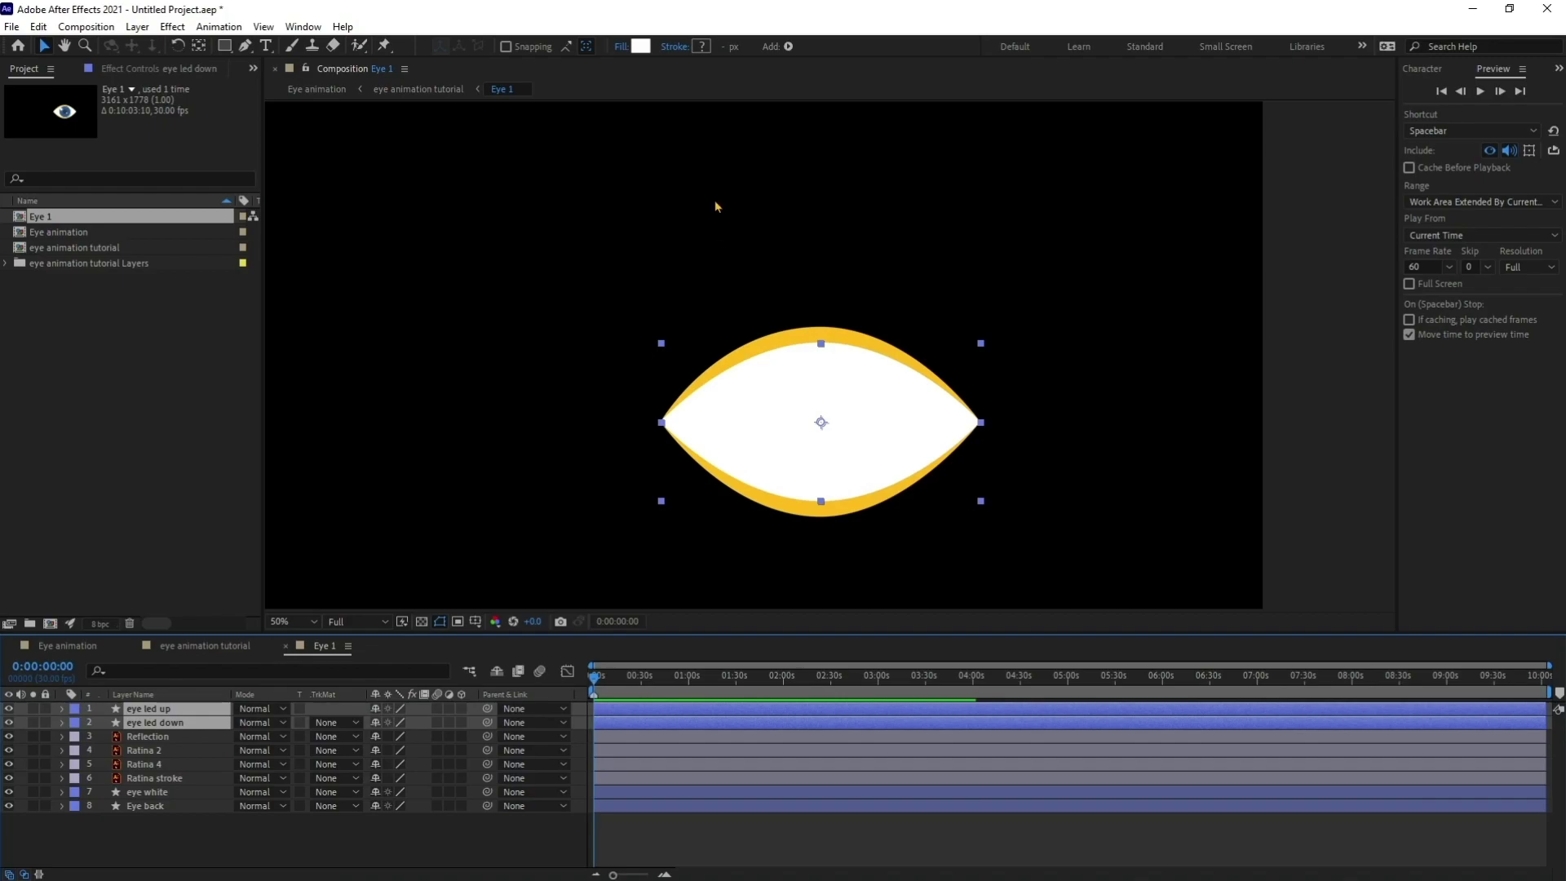
pyautogui.click(642, 47)
pyautogui.click(511, 423)
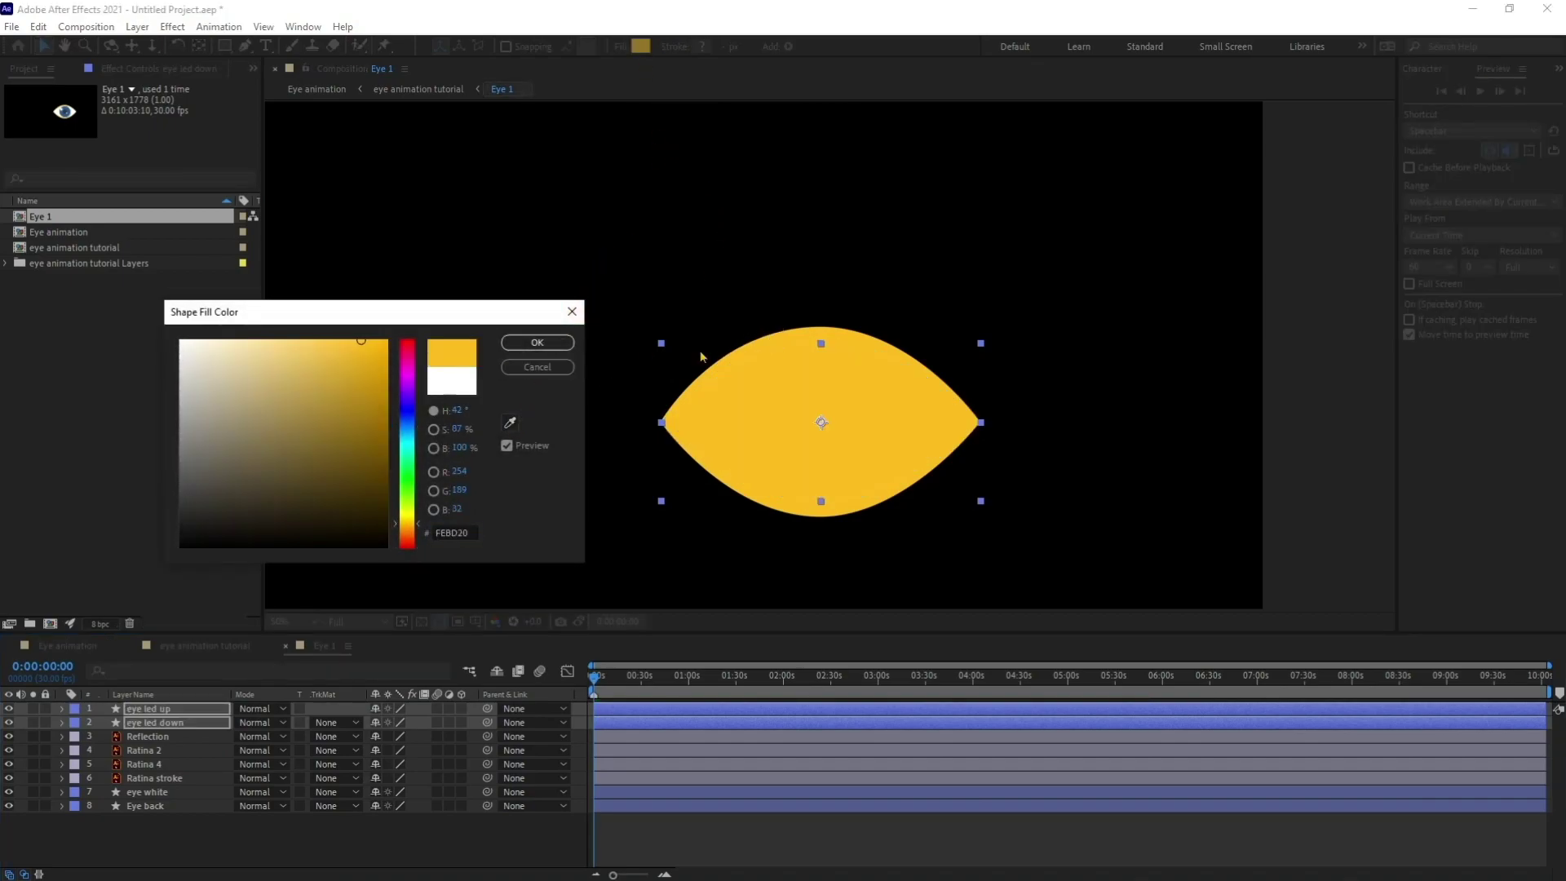
pyautogui.click(538, 342)
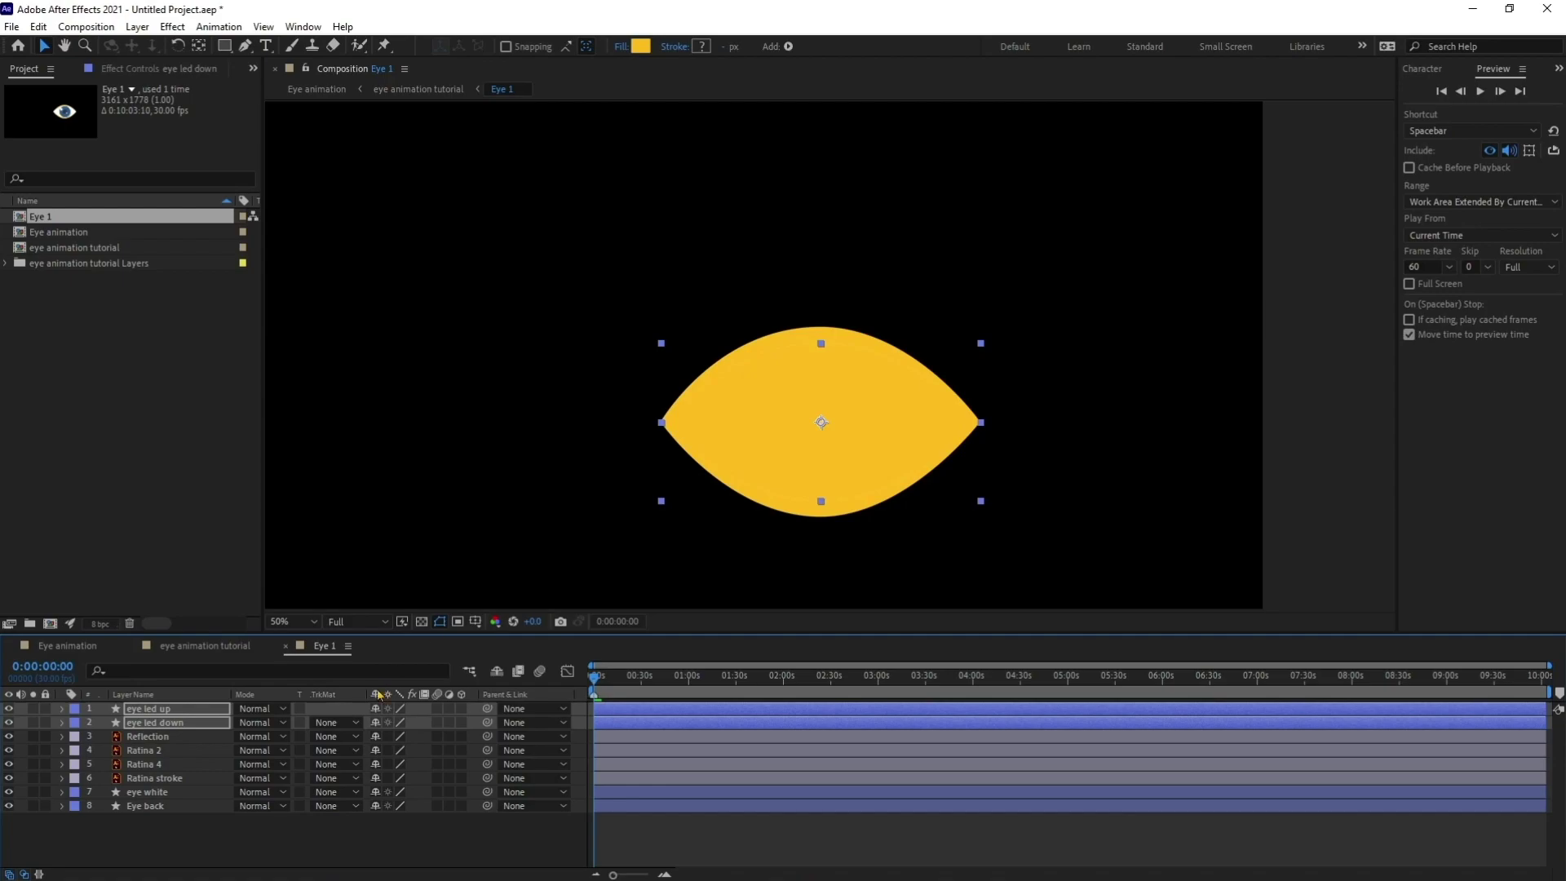
pyautogui.click(168, 830)
# - Find the Set Matte effect in the effects library and apply it to the eye led up layer
pyautogui.click(163, 724)
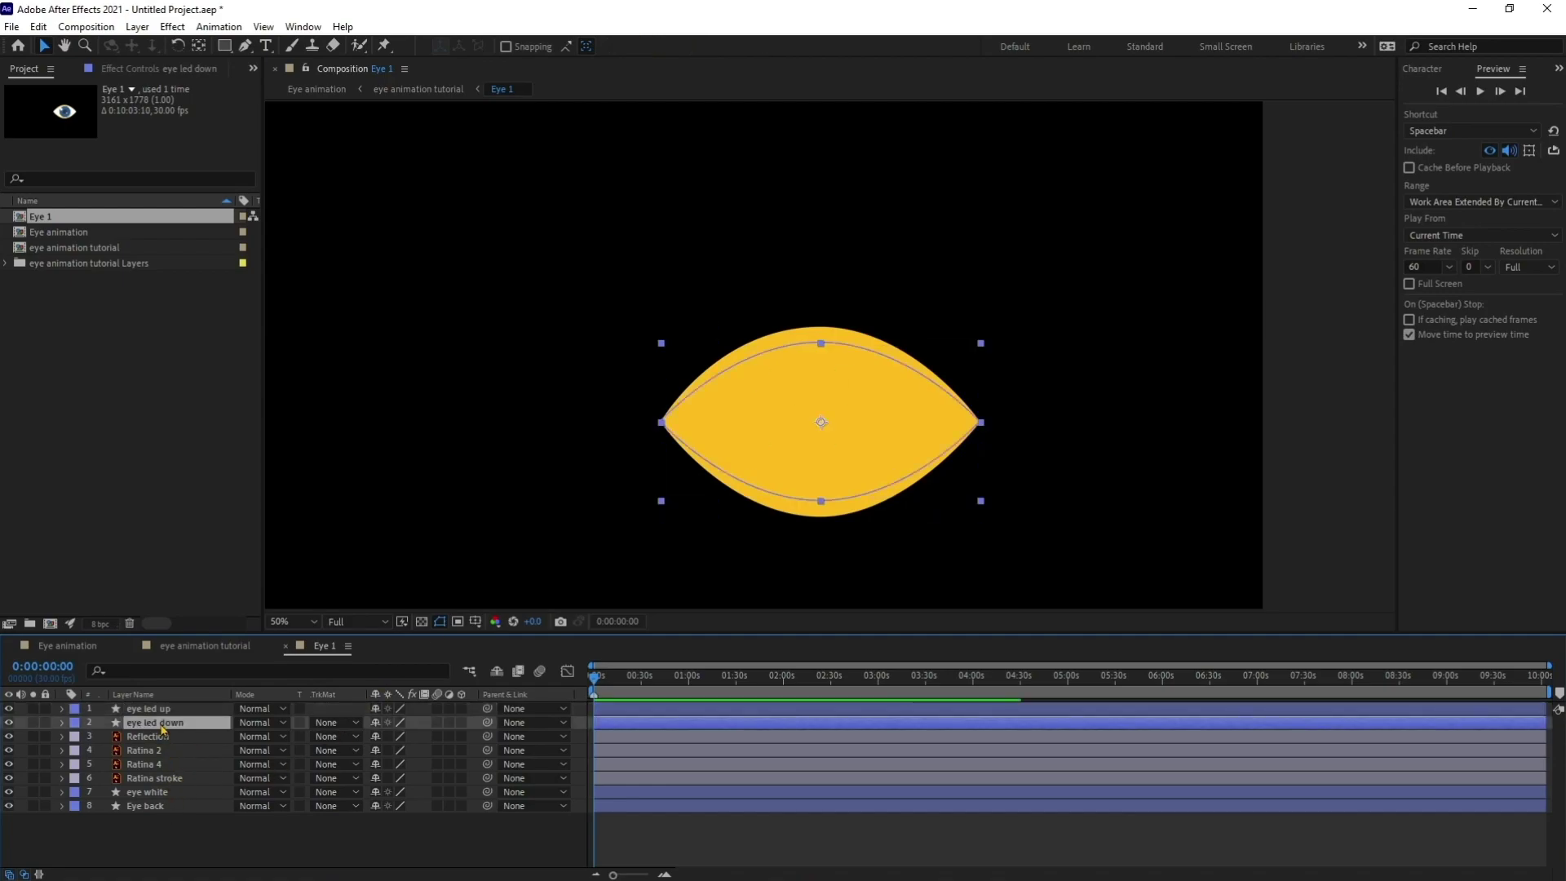
pyautogui.click(180, 711)
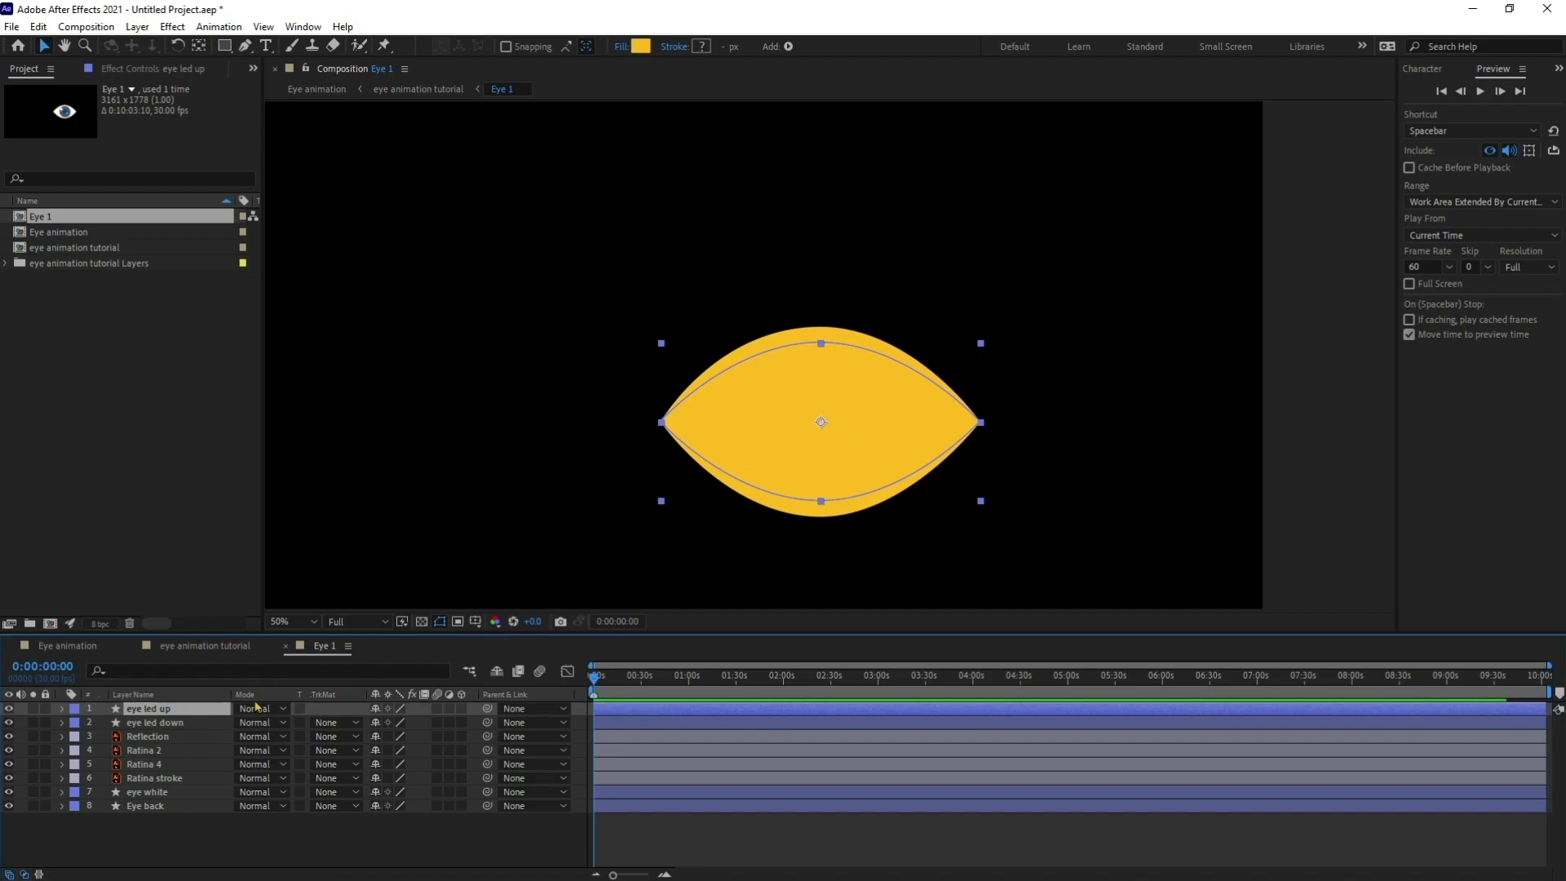
pyautogui.click(1429, 75)
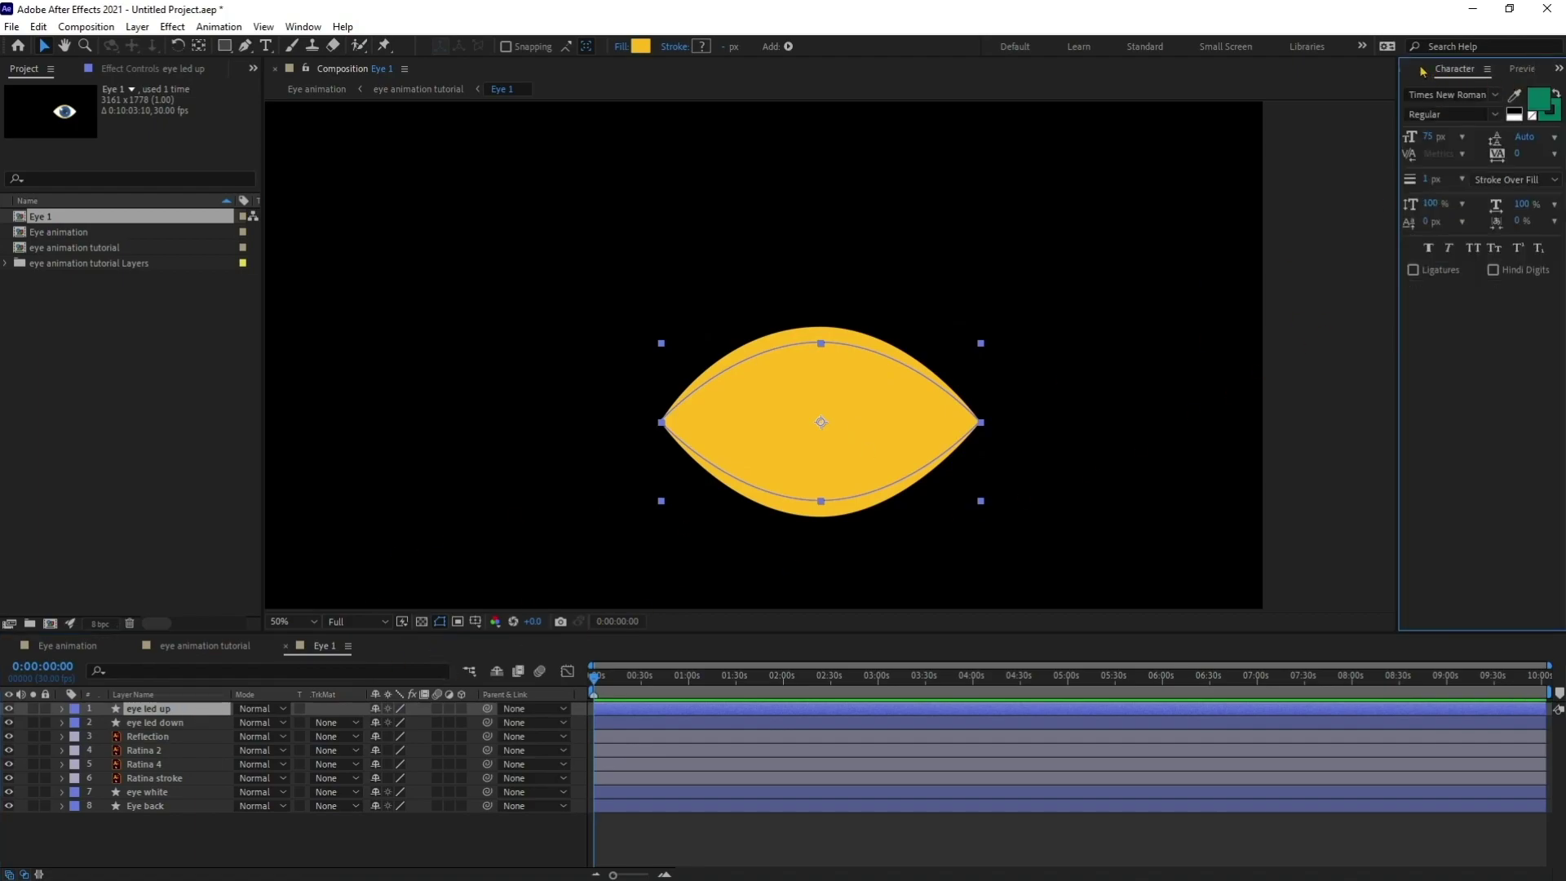
pyautogui.click(1421, 69)
pyautogui.click(1554, 72)
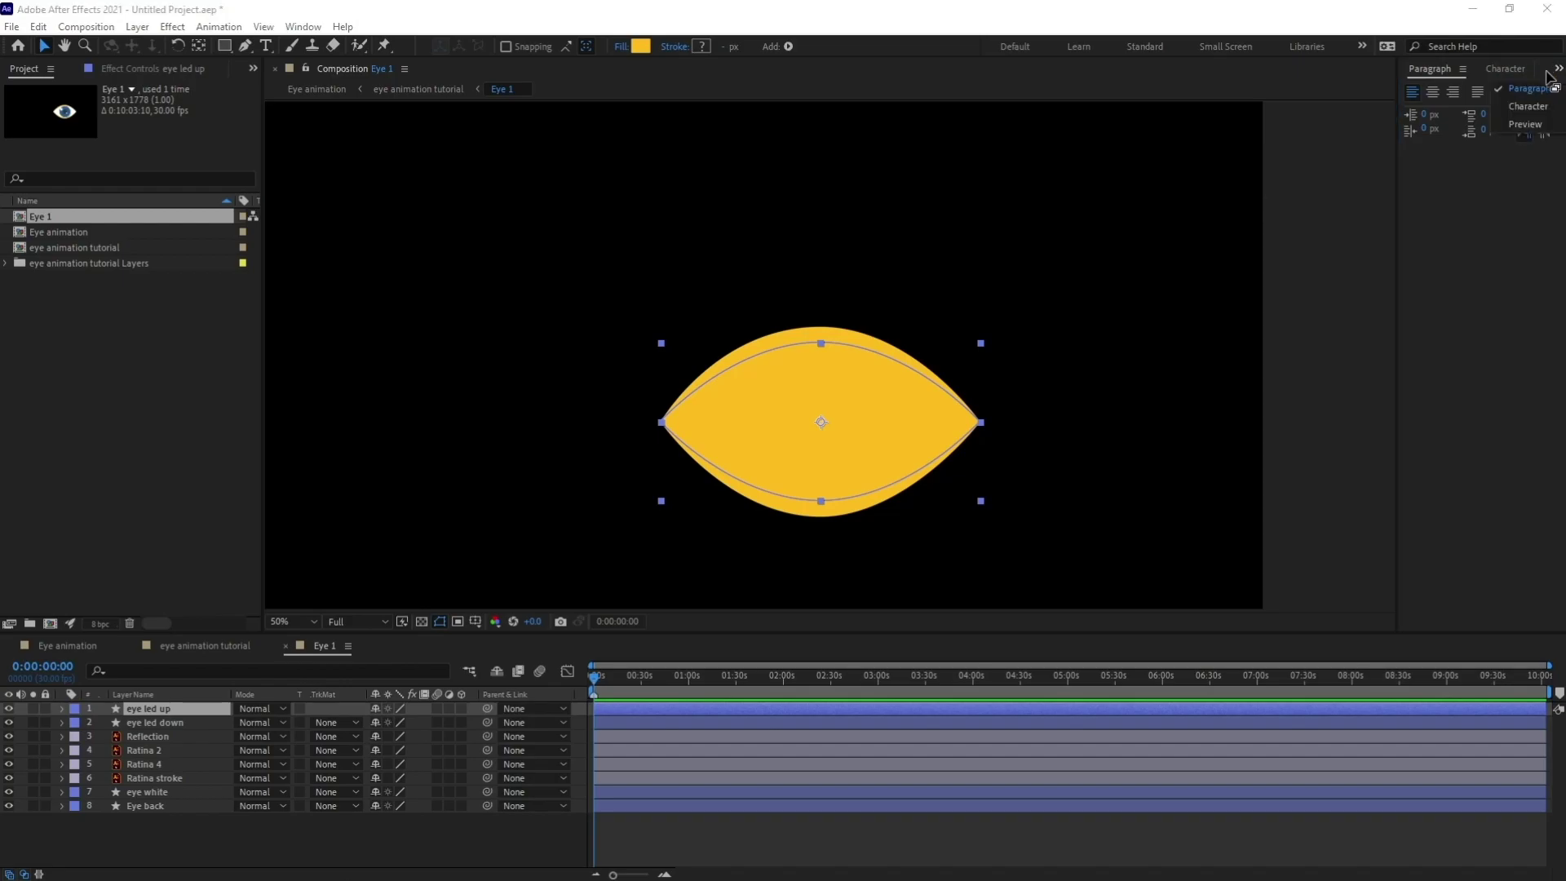
pyautogui.click(305, 27)
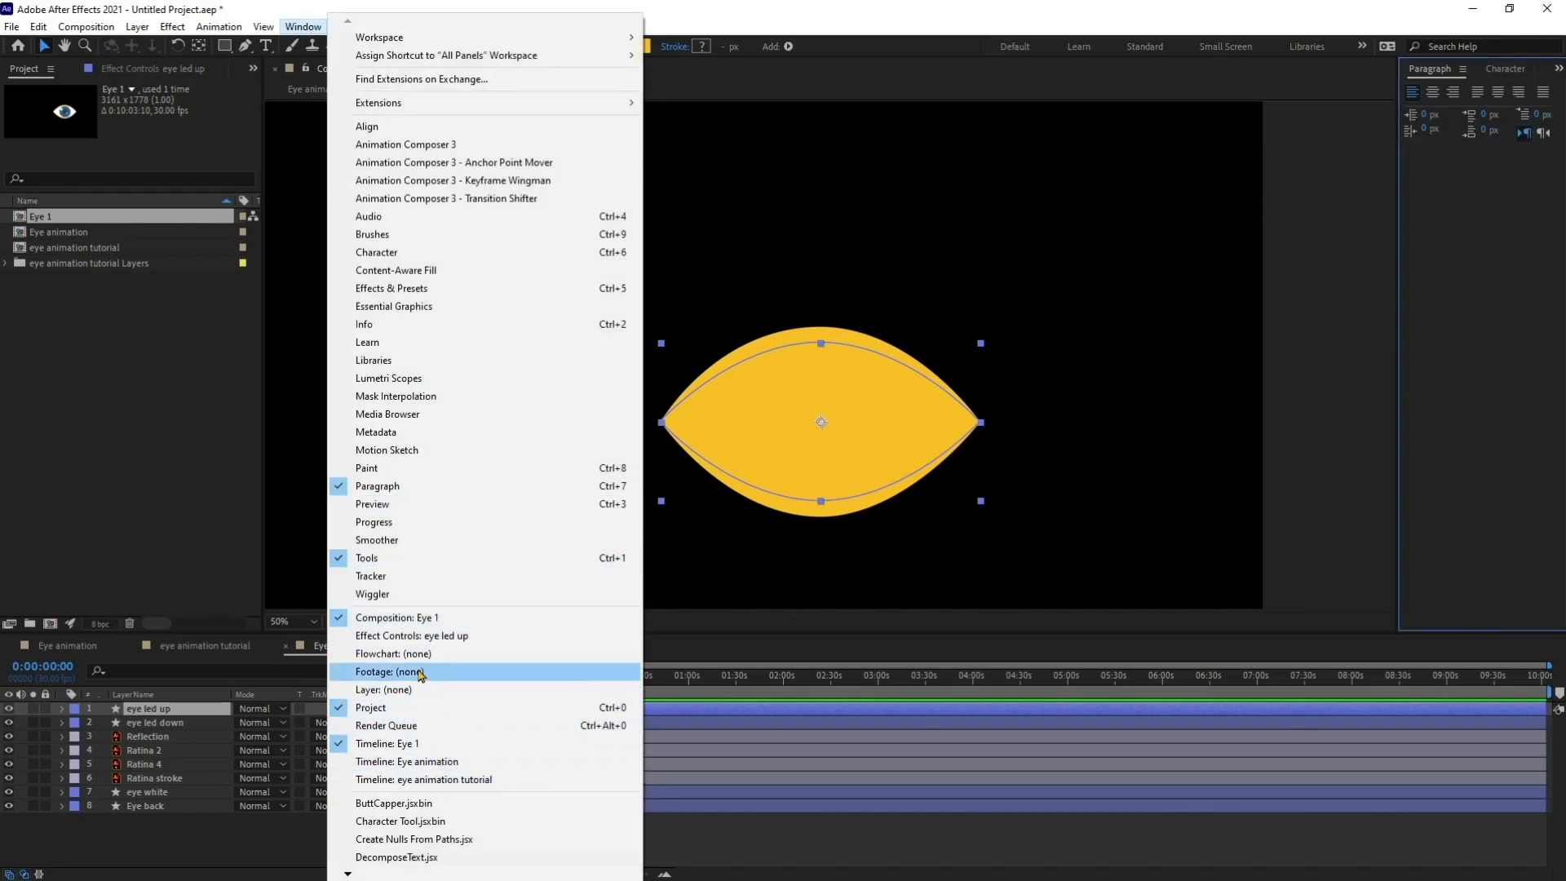
pyautogui.click(365, 291)
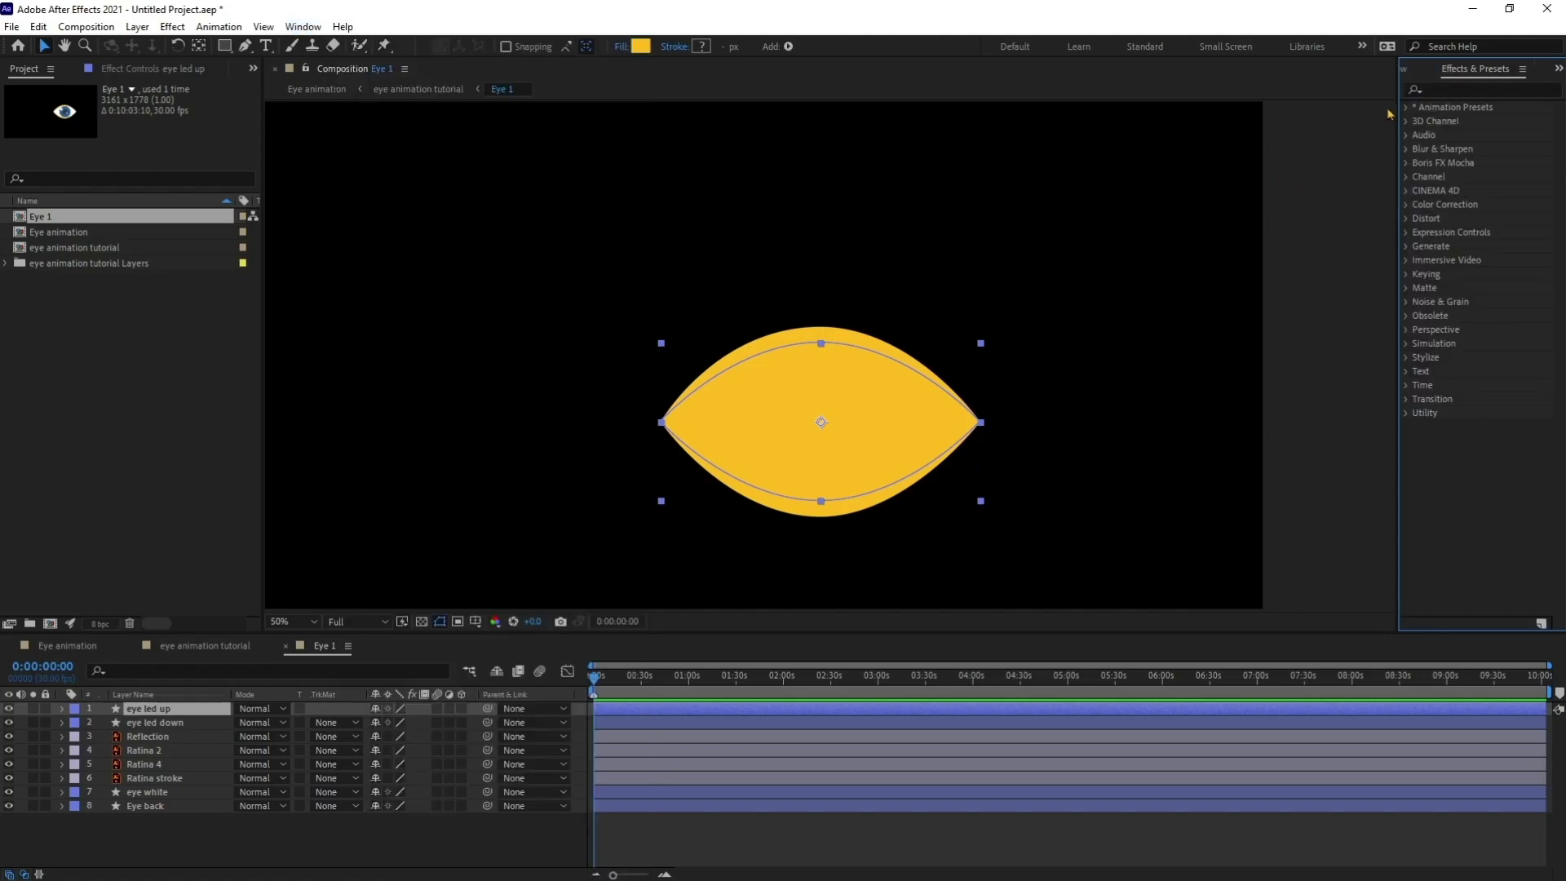
pyautogui.click(1459, 91)
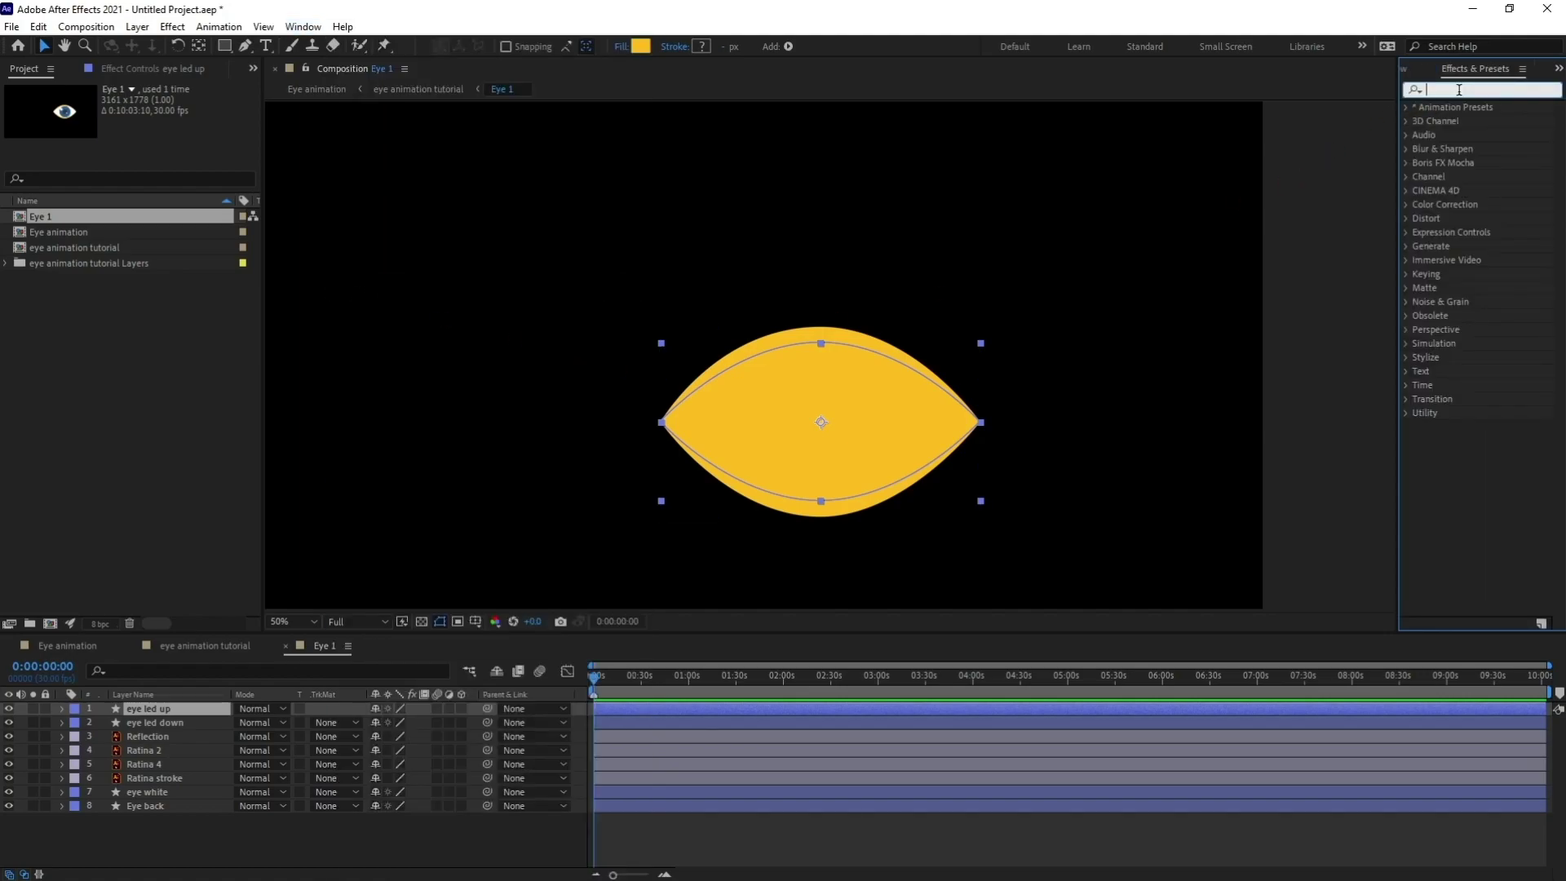
pyautogui.write('set matte')
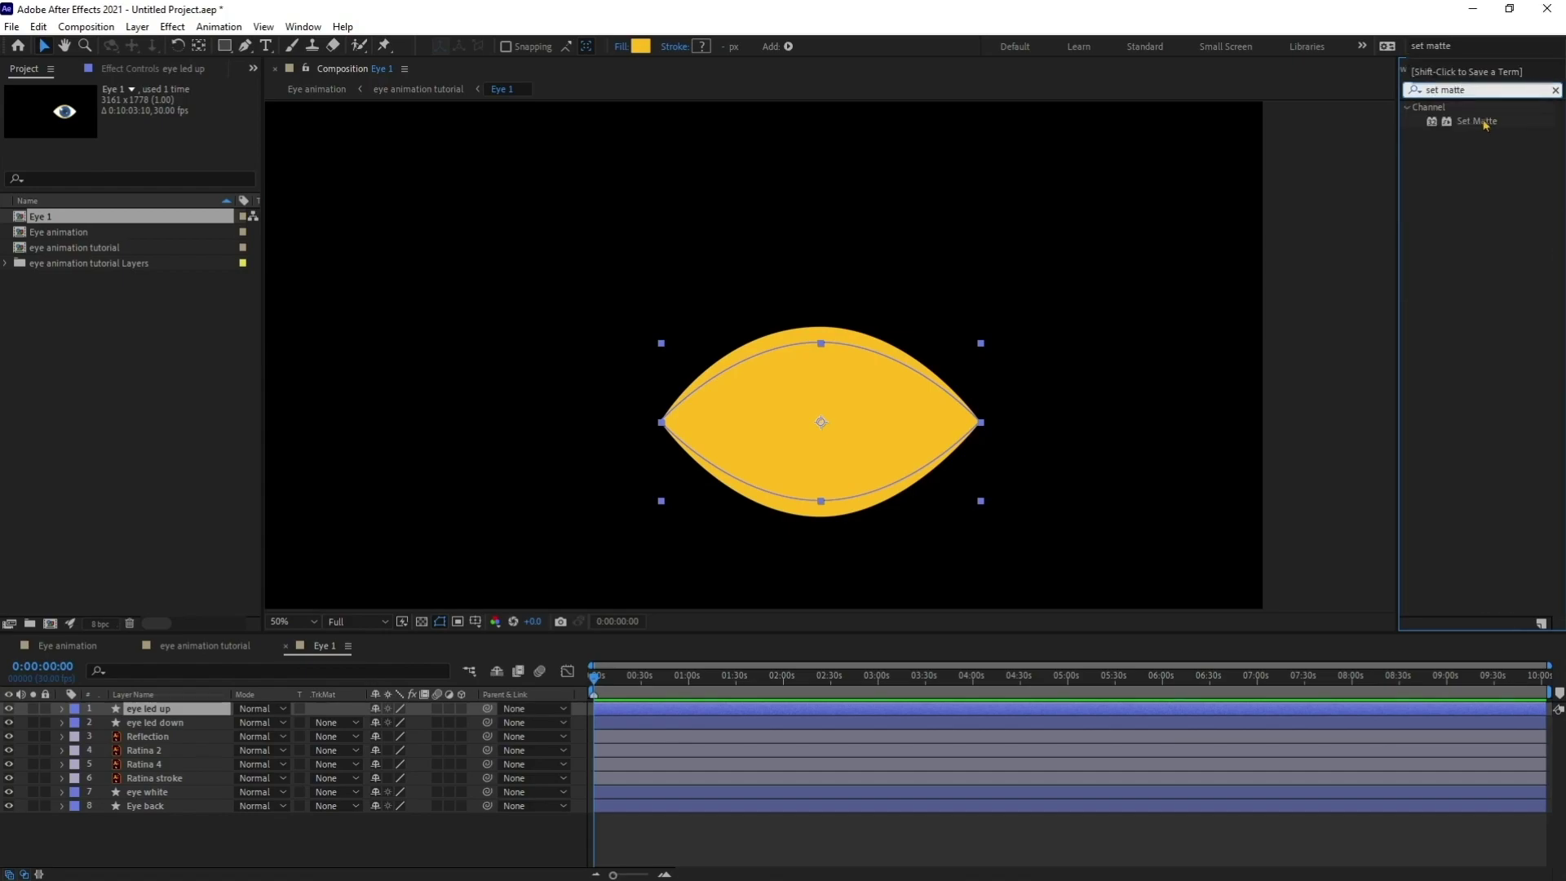
pyautogui.doubleClick(1484, 124)
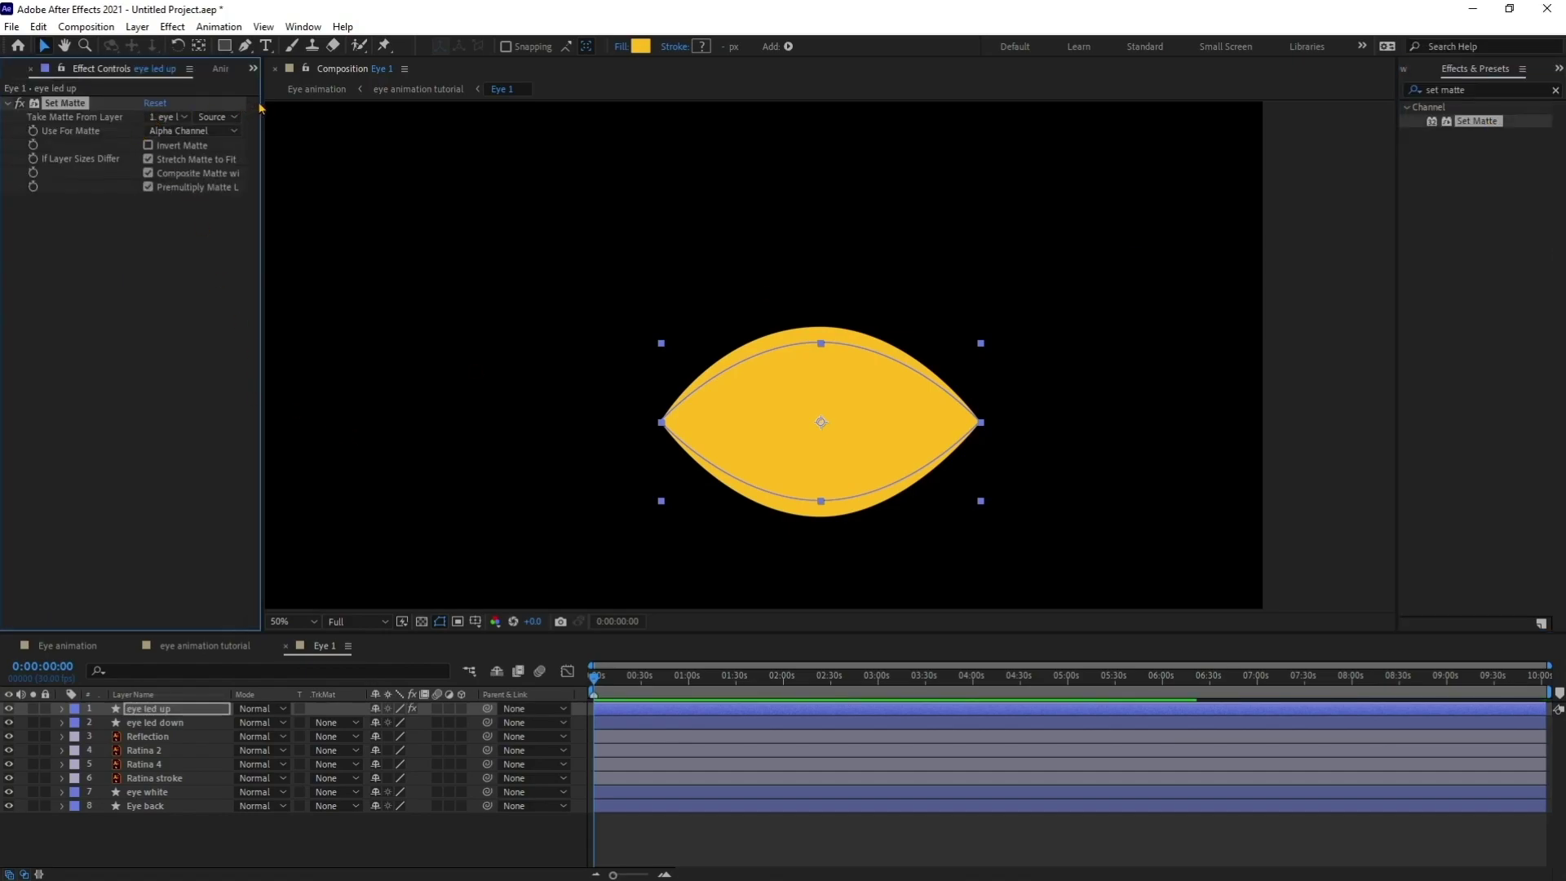
# - Set the Set Matte effect on eye led up to take its matte from the eye white layer
pyautogui.moveTo(261, 104); pyautogui.dragTo(320, 105)
pyautogui.click(212, 120)
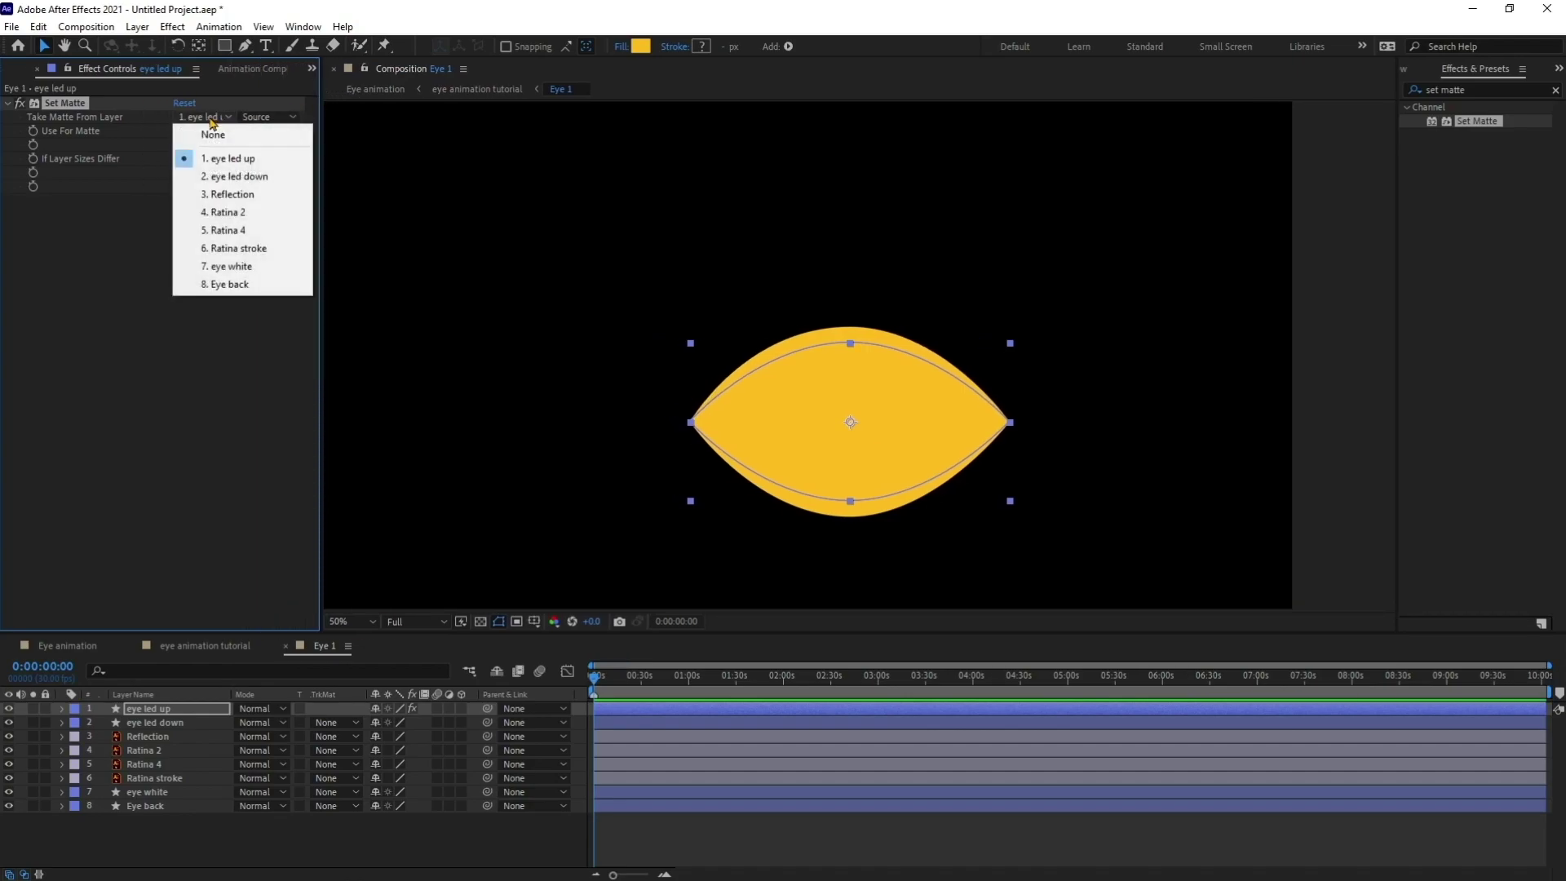
pyautogui.click(249, 267)
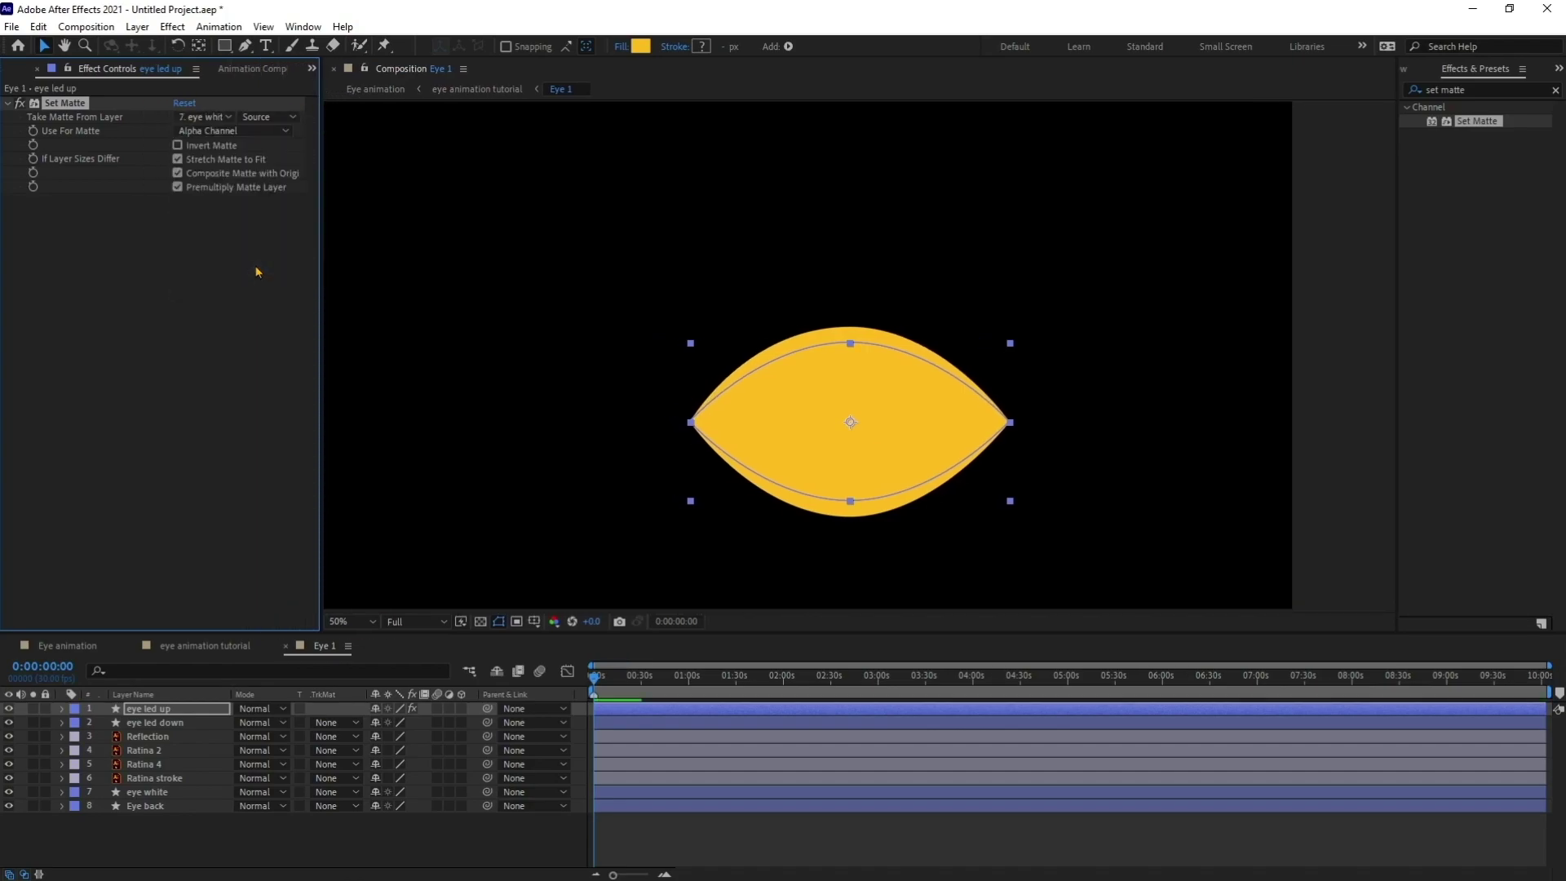
# - Apply Set Matte to the eye led down layer and take its matte from the eye white layer
pyautogui.click(208, 725)
pyautogui.doubleClick(1444, 122)
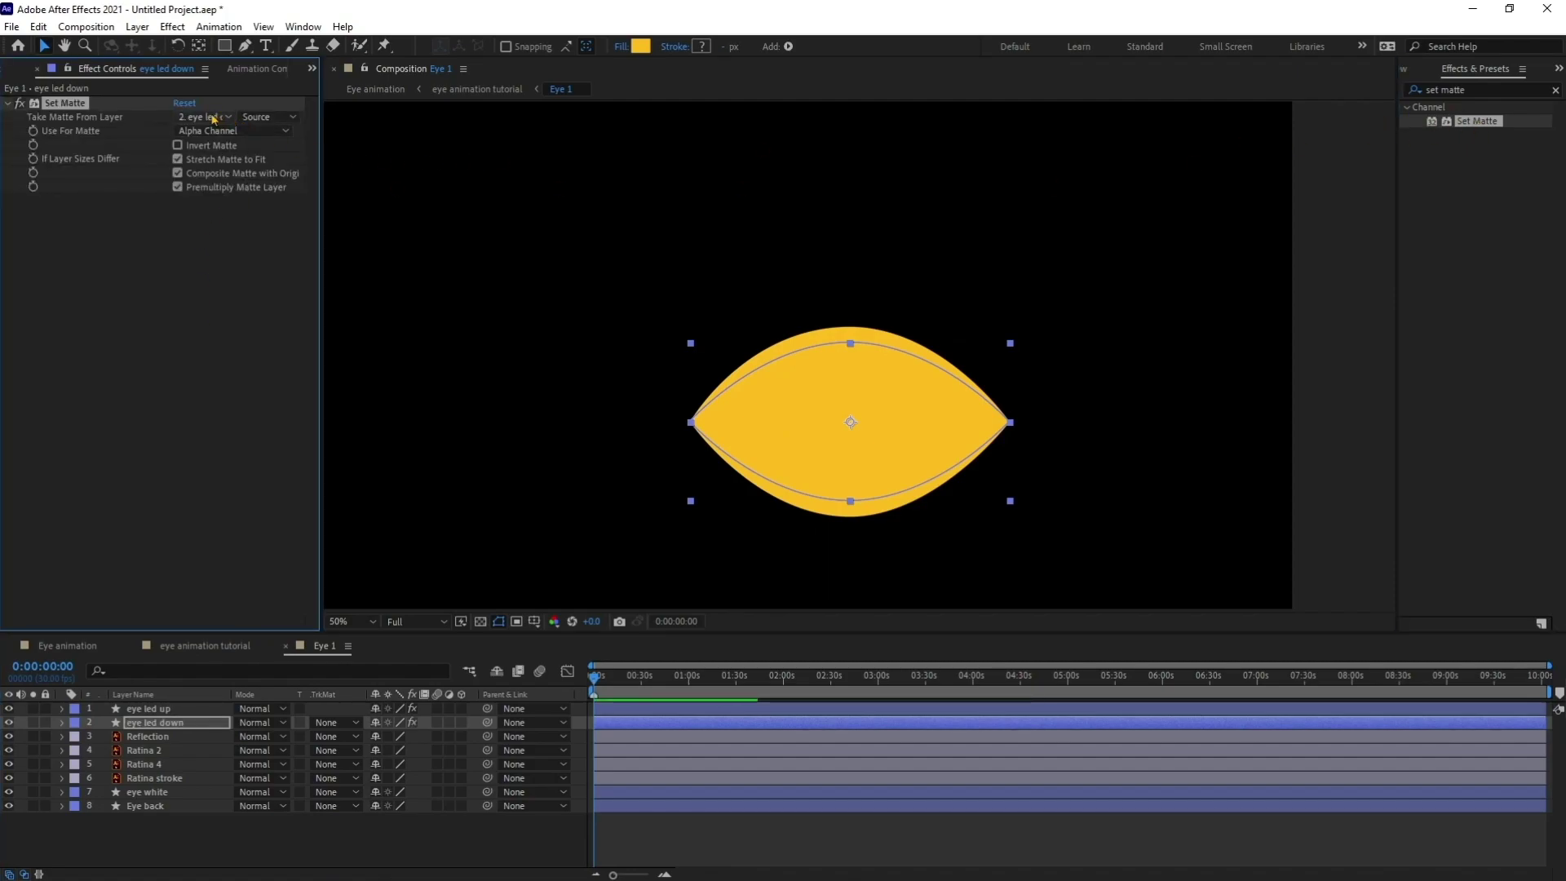
pyautogui.click(214, 120)
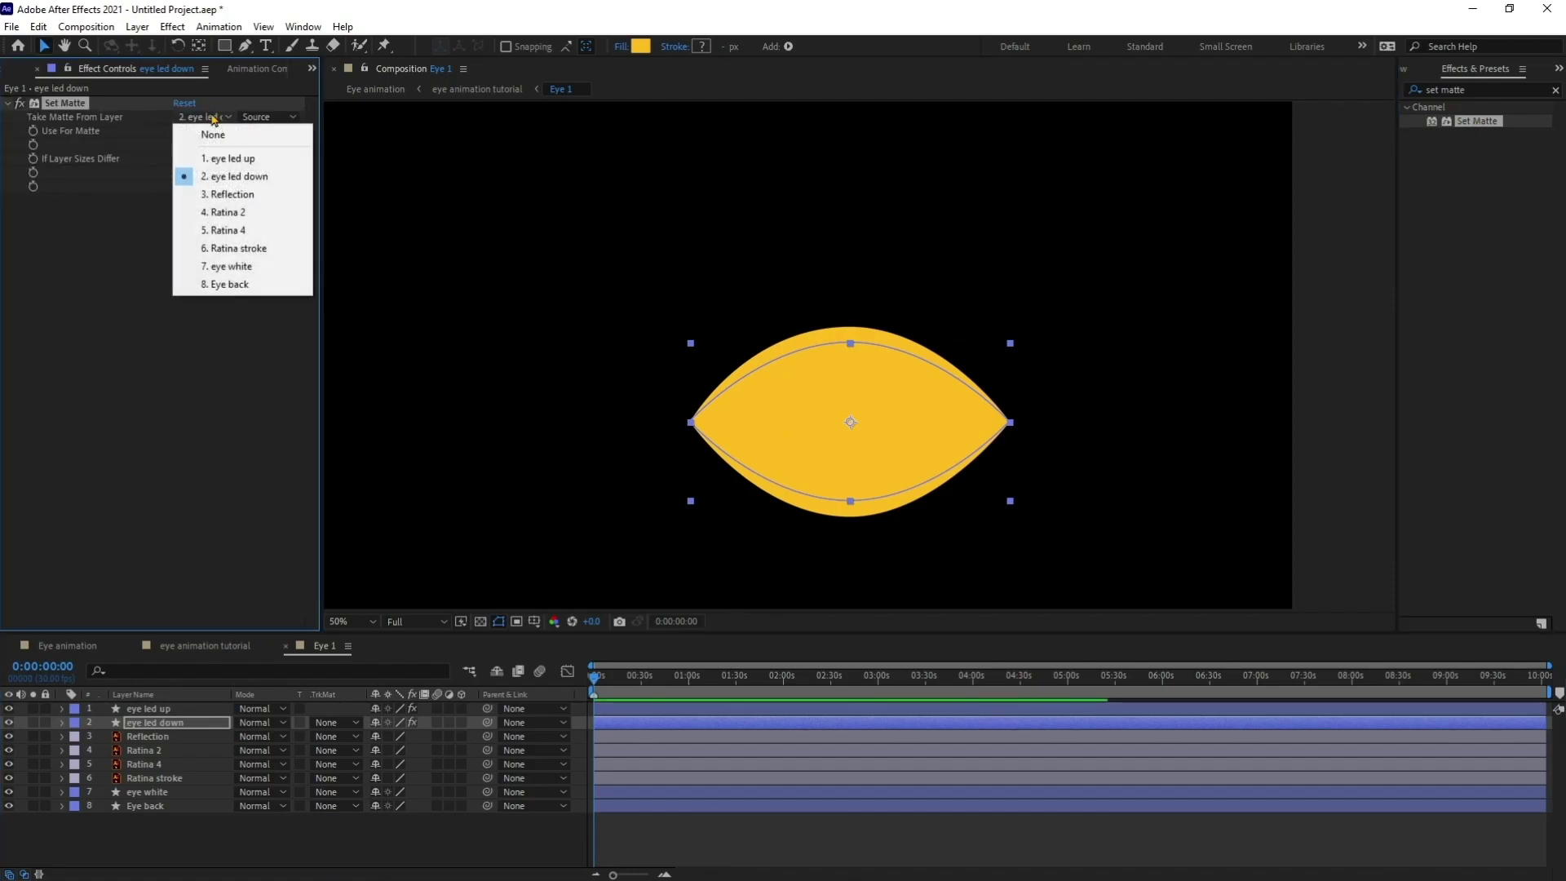
pyautogui.click(232, 267)
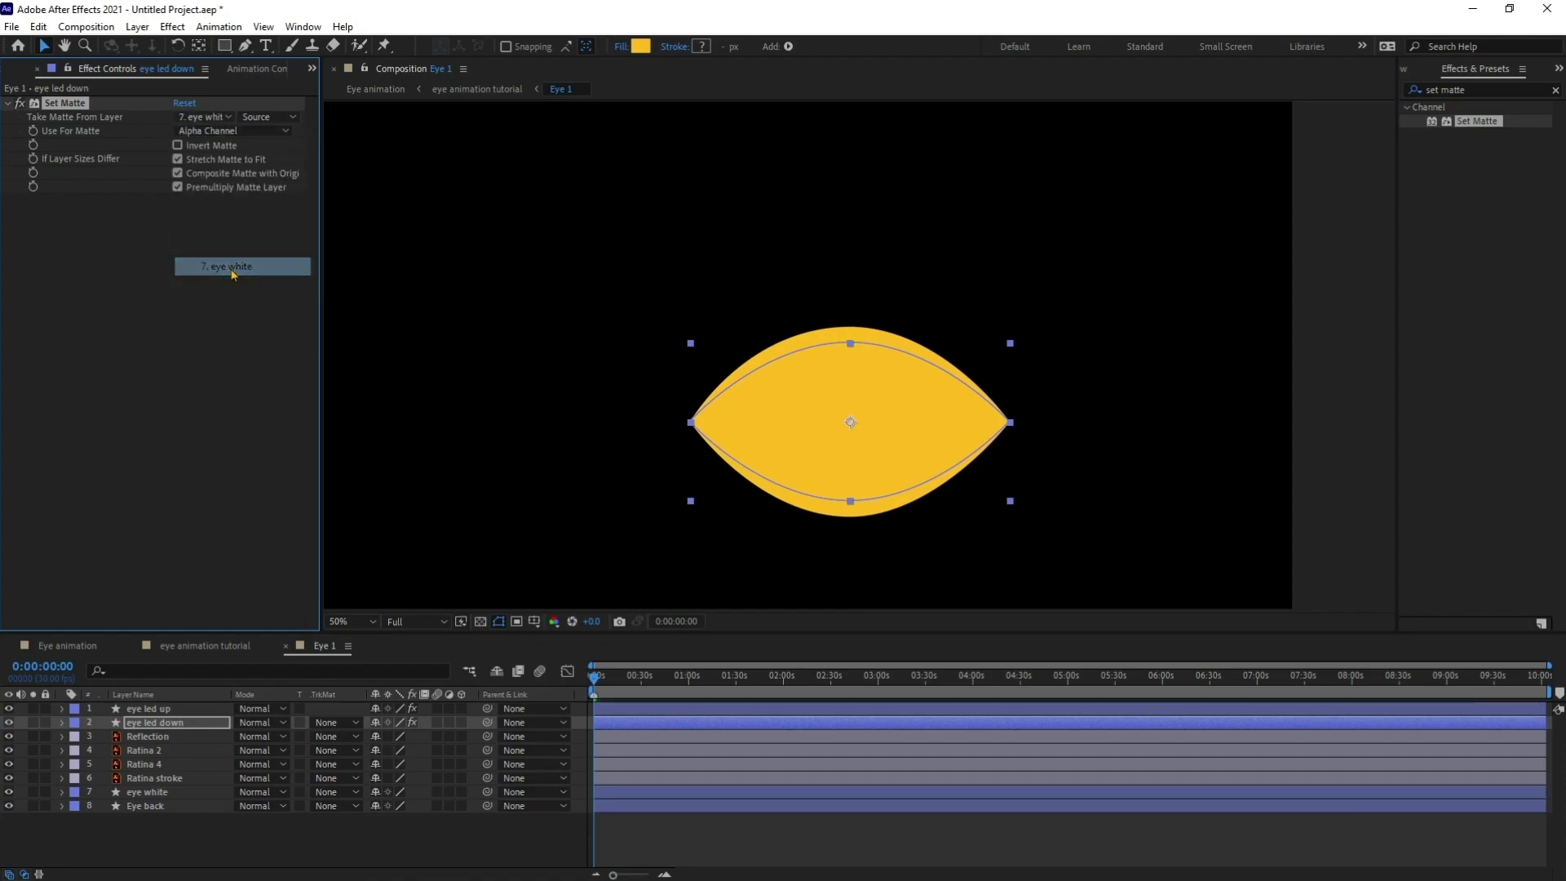
pyautogui.click(176, 794)
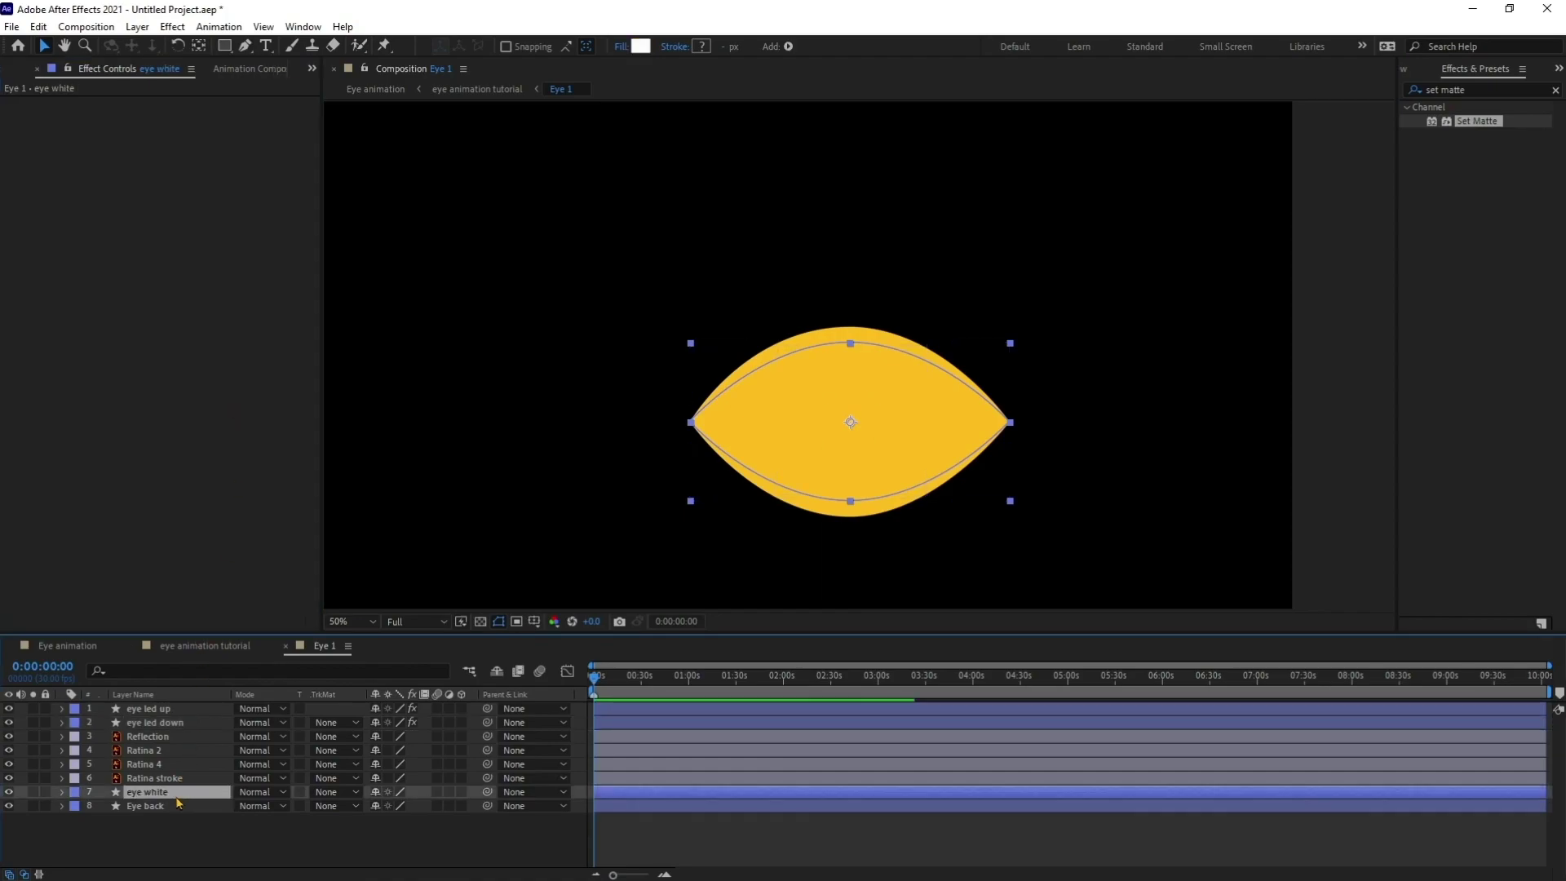
# - Reshape the eye led up path by moving its lower middle vertex up to just below the upper middle vertex
pyautogui.click(153, 722)
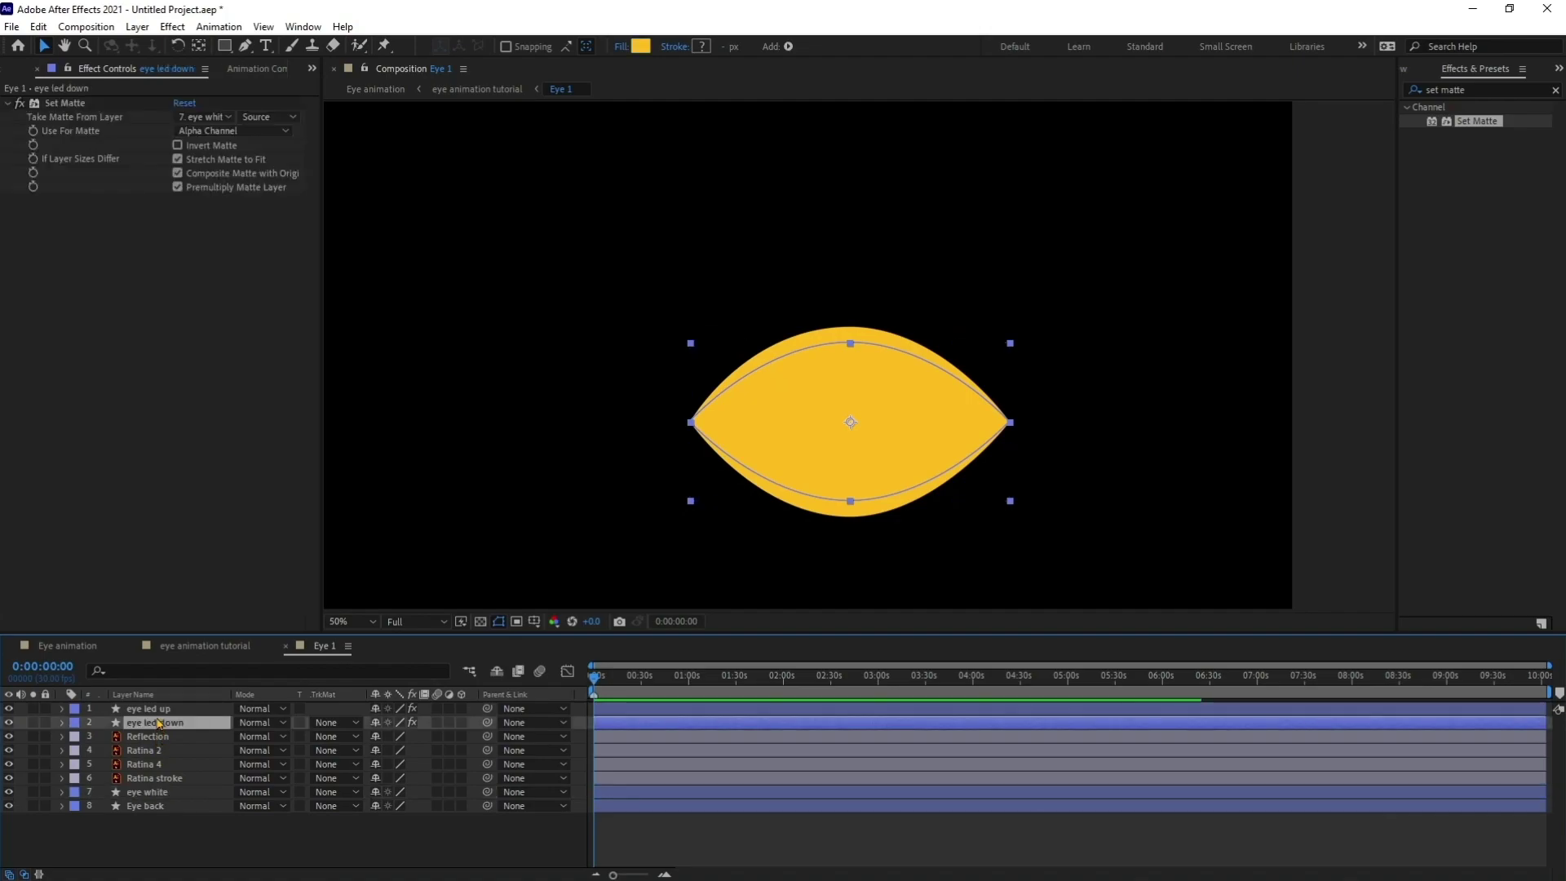
pyautogui.keyDown('ctrl'); pyautogui.click(149, 710); pyautogui.keyUp('ctrl')
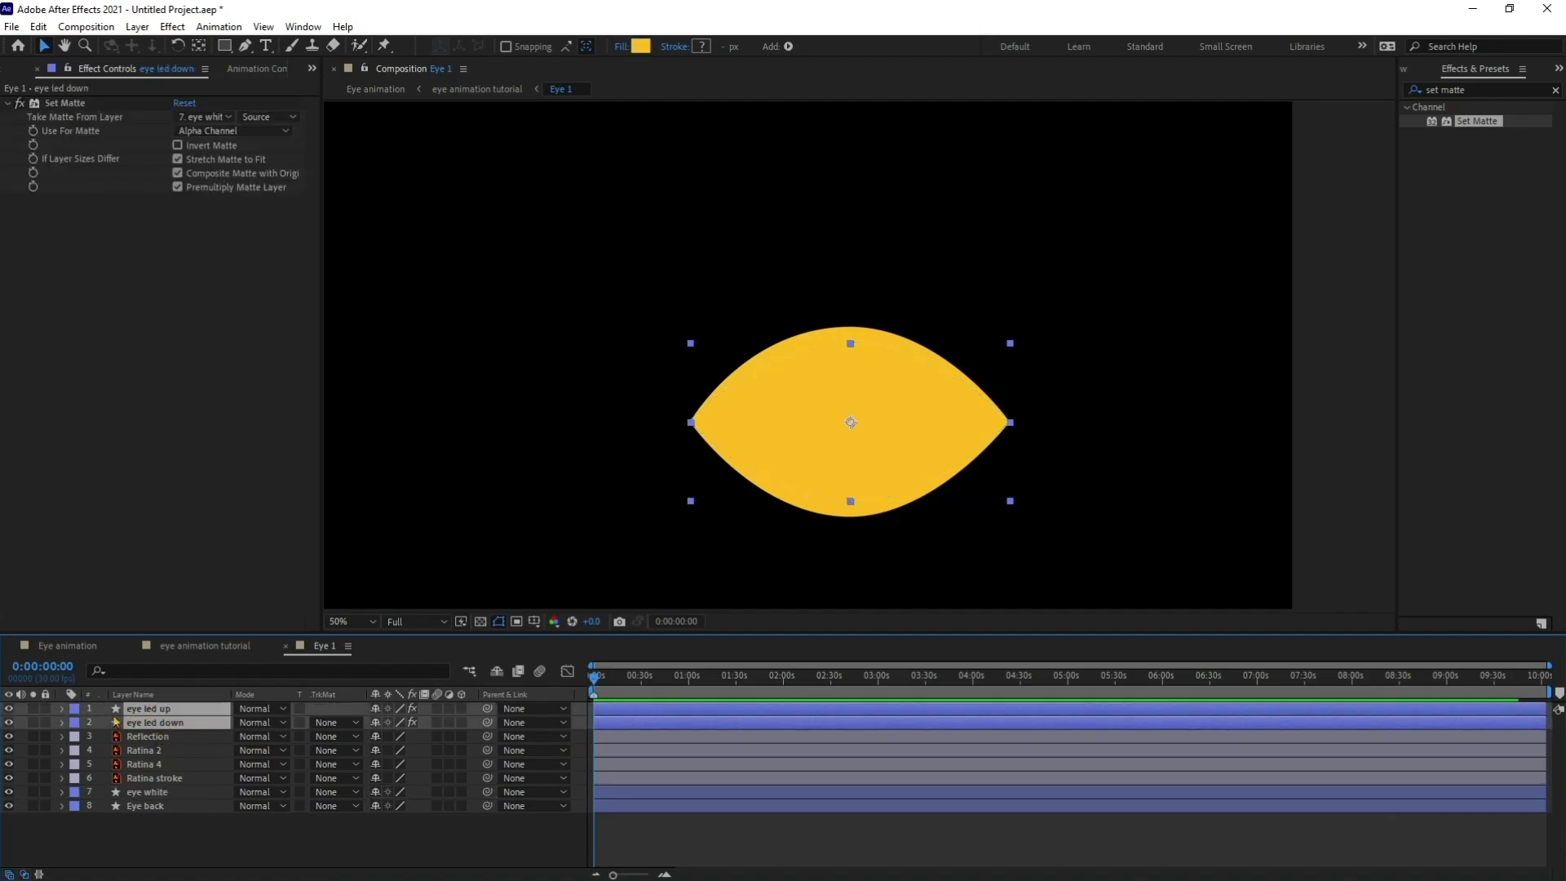
pyautogui.click(62, 709)
pyautogui.click(76, 723)
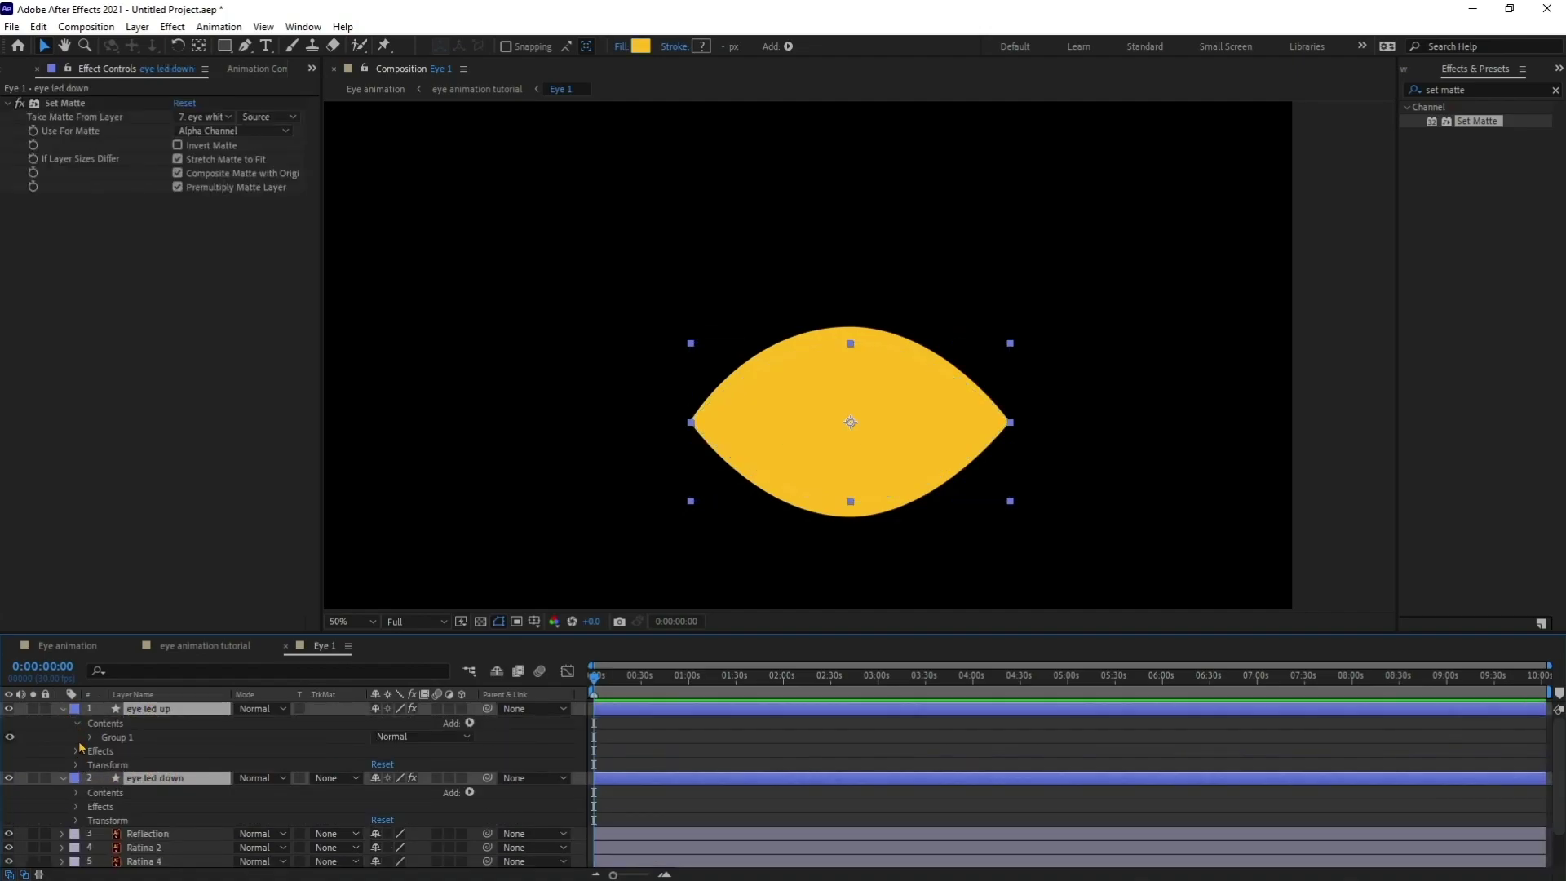
pyautogui.click(91, 737)
pyautogui.click(105, 751)
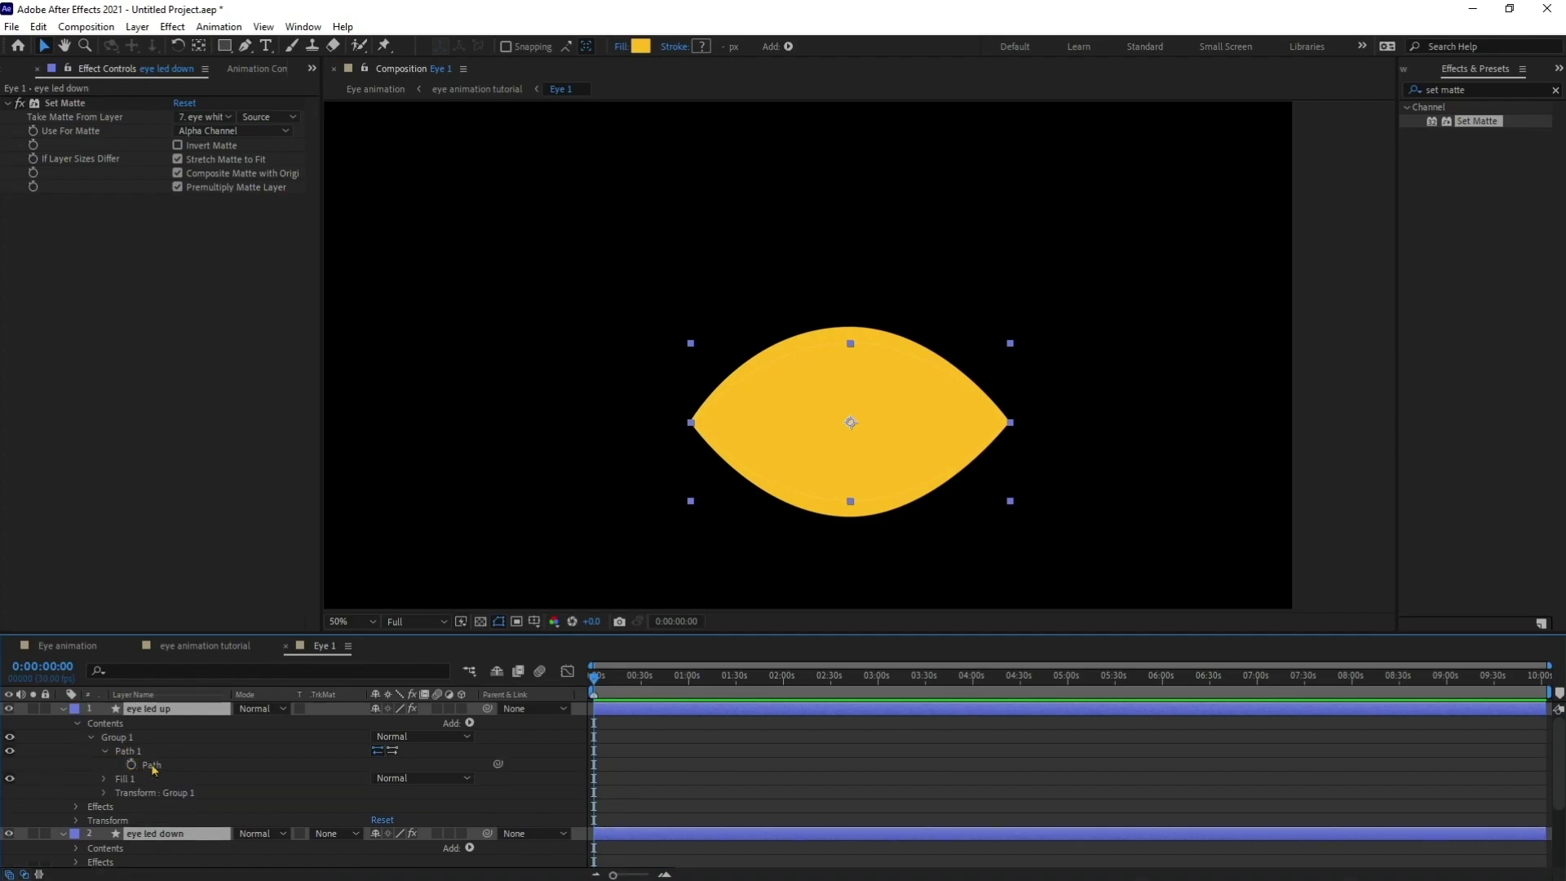
pyautogui.click(172, 752)
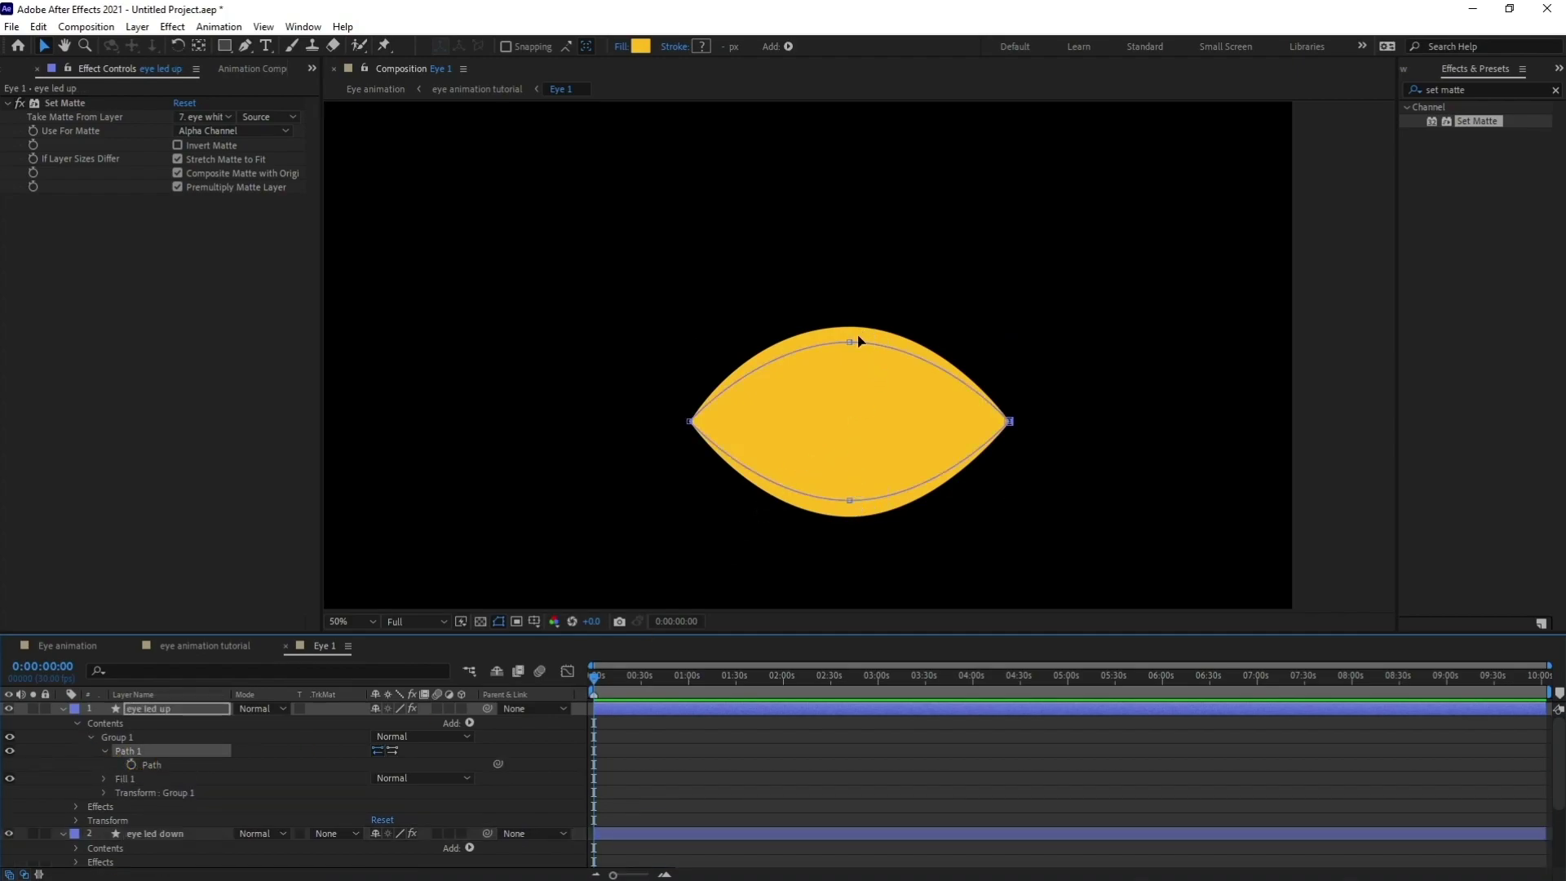
pyautogui.moveTo(850, 502); pyautogui.dragTo(850, 353)
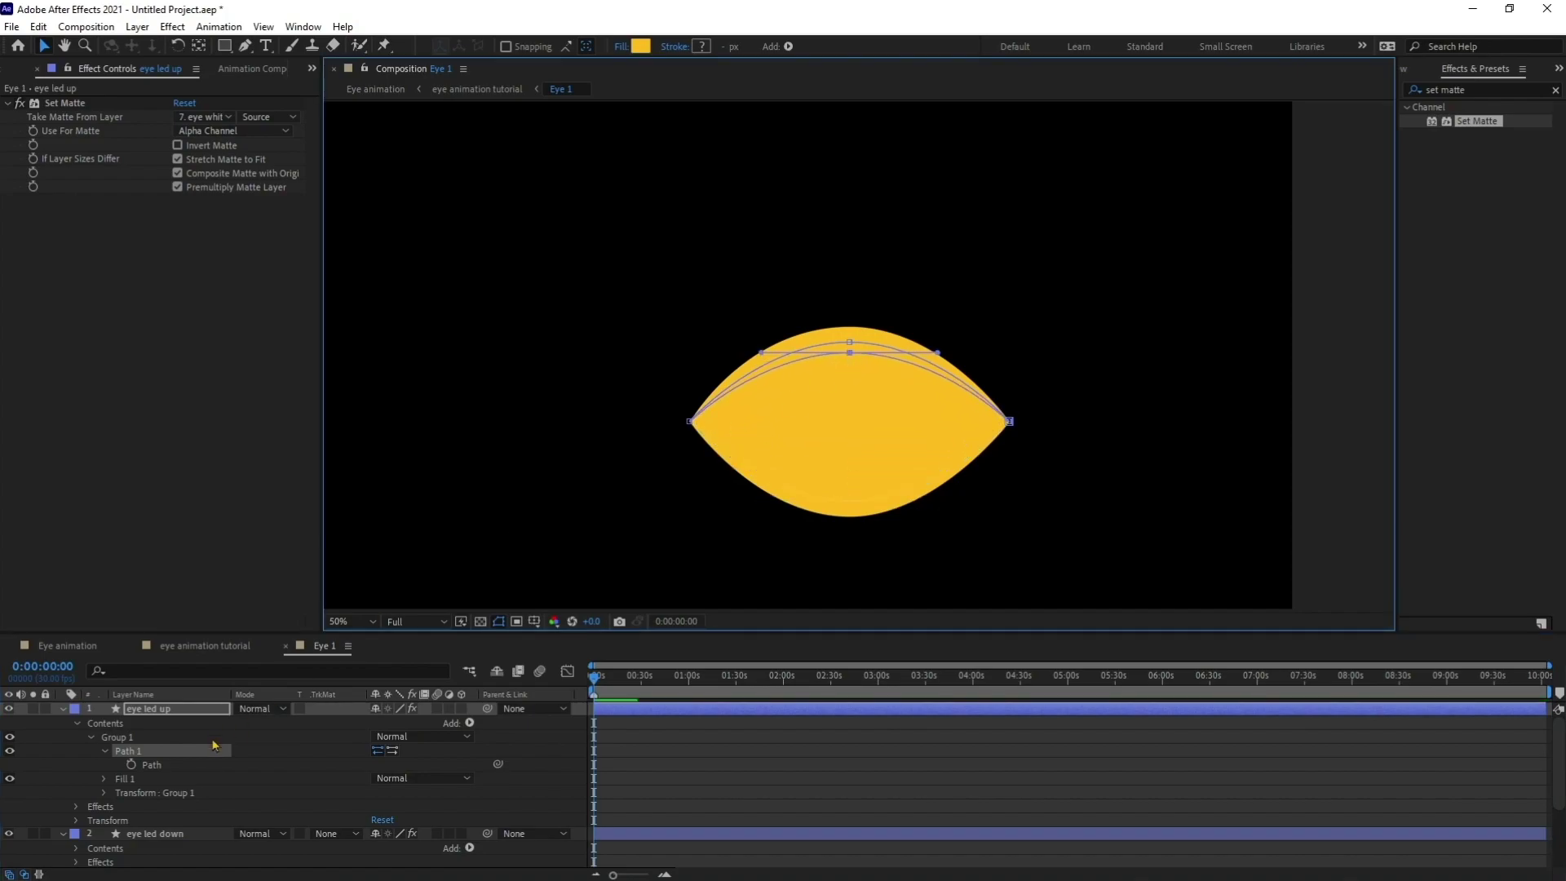
# - Reshape the eye led down path by moving its upper middle vertex down near the lower one, and collapse both eyelid layers
pyautogui.scroll(-2, 143, 775)
pyautogui.scroll(1, 142, 775)
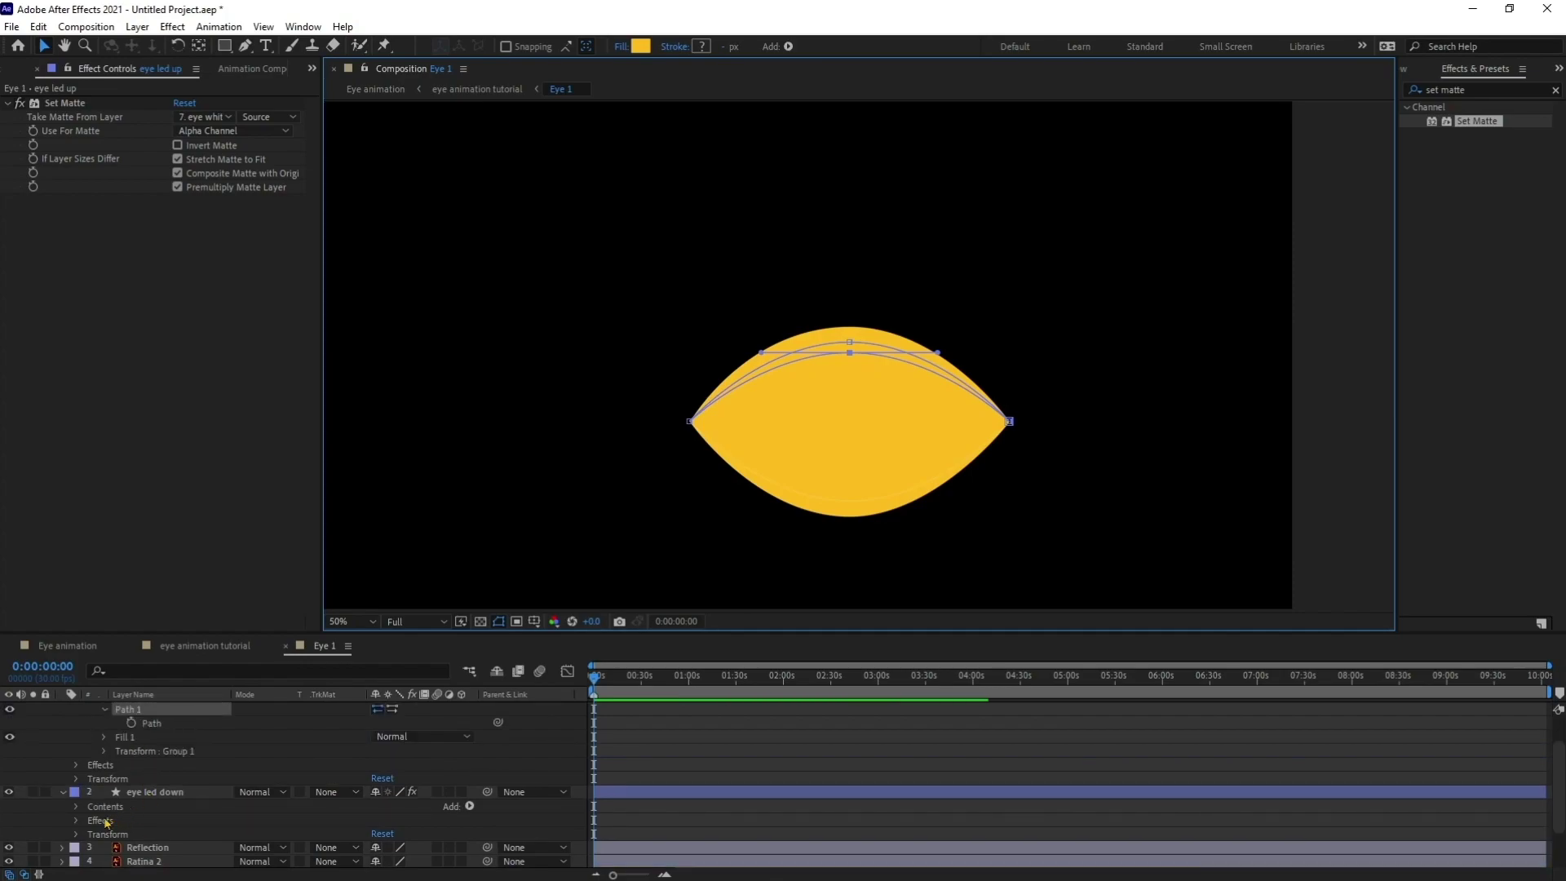
pyautogui.click(76, 806)
pyautogui.click(90, 819)
pyautogui.click(114, 819)
pyautogui.click(105, 833)
pyautogui.click(112, 839)
pyautogui.click(129, 834)
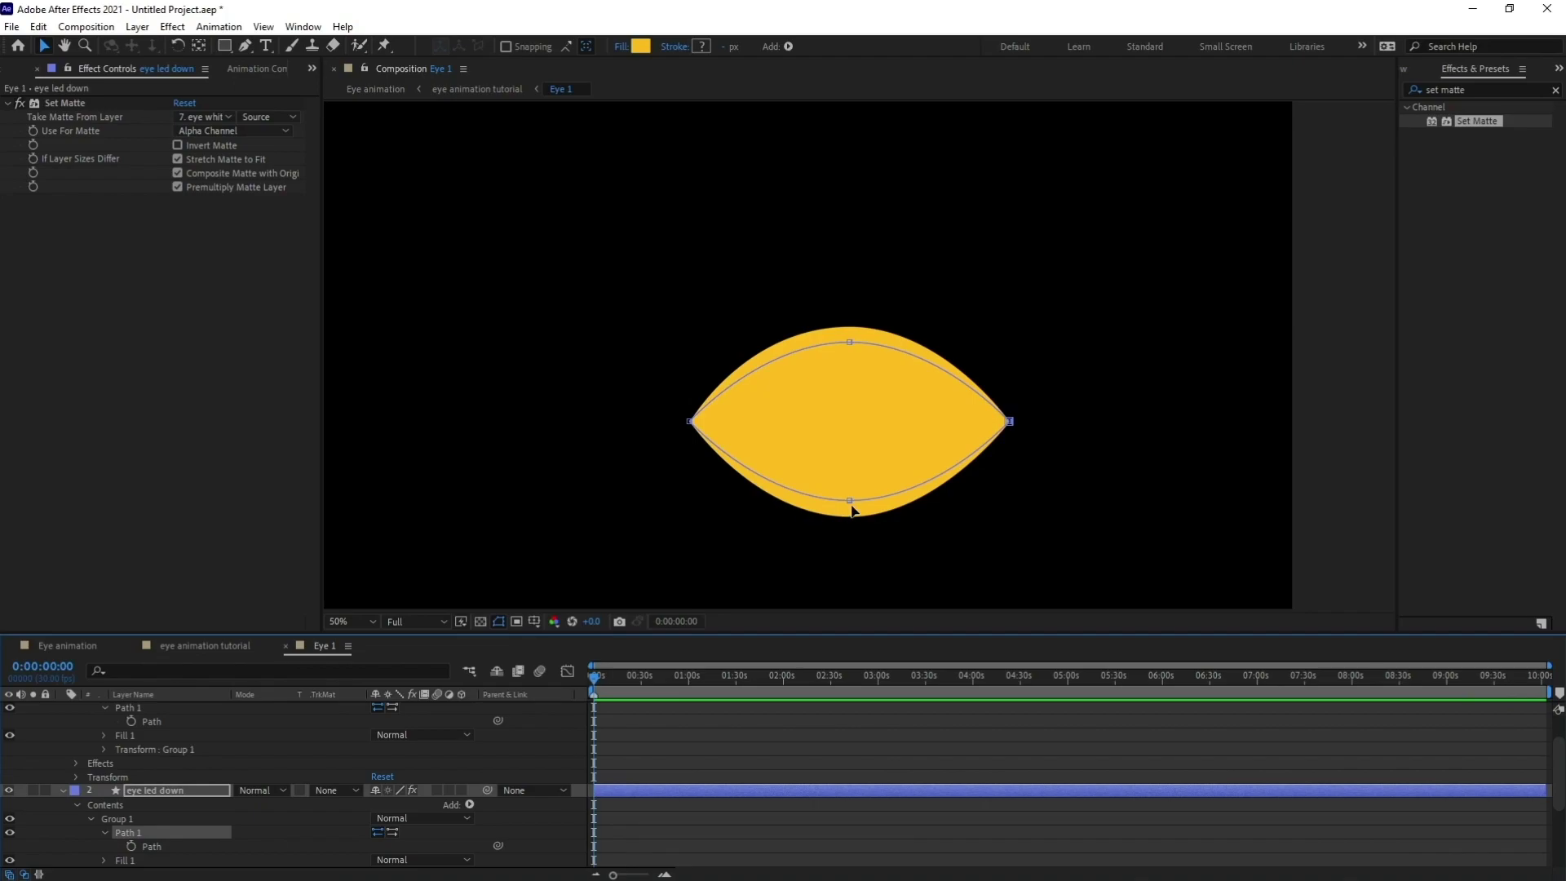
pyautogui.click(850, 343)
pyautogui.moveTo(851, 349); pyautogui.dragTo(843, 498)
pyautogui.scroll(-1, 277, 762)
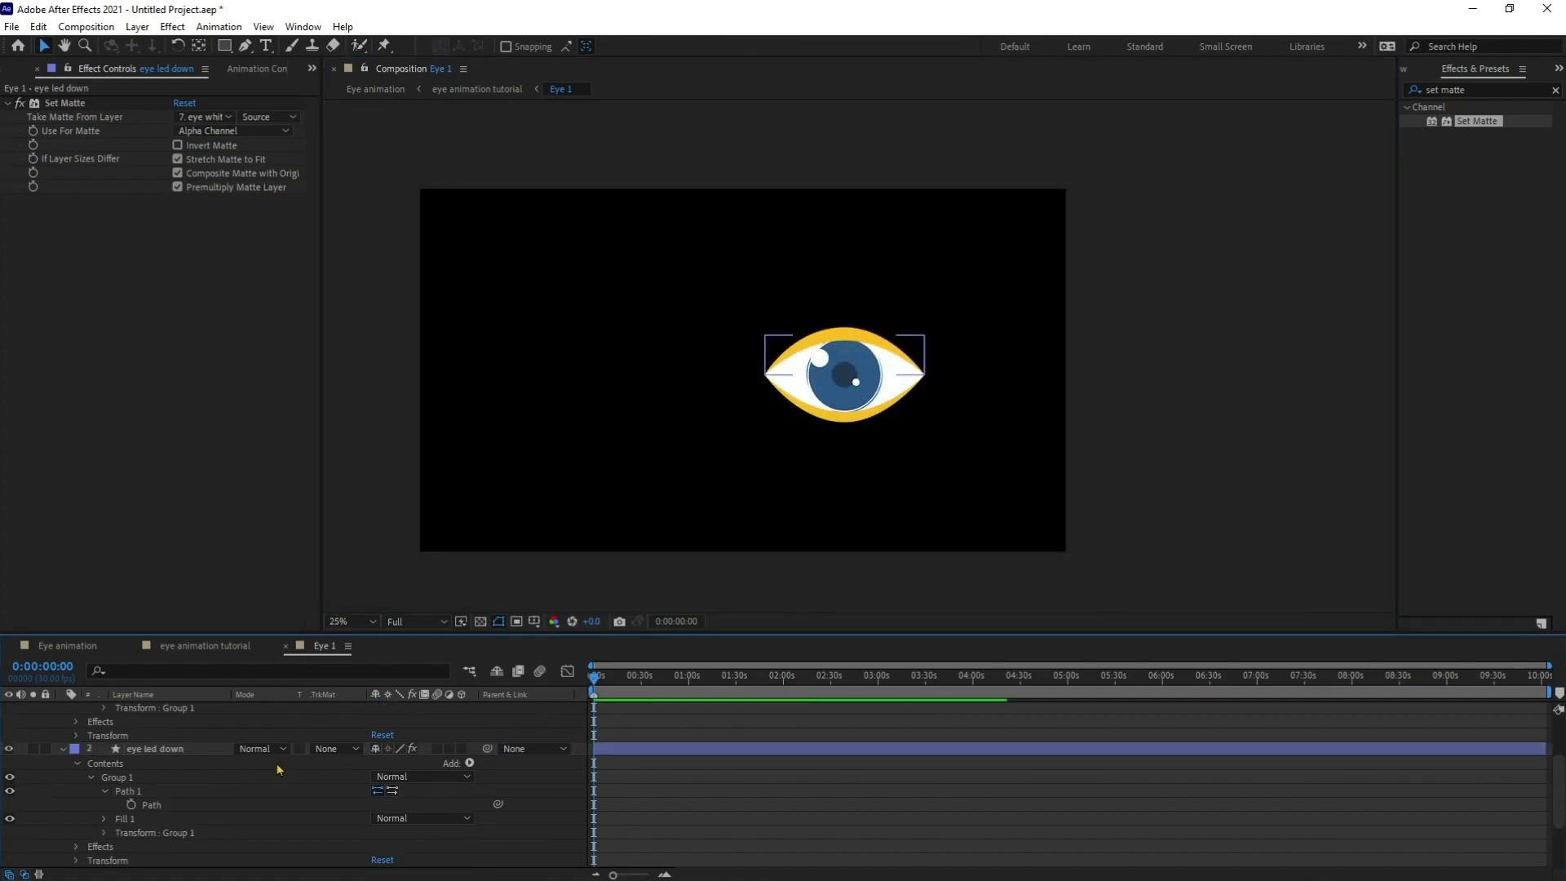
pyautogui.scroll(2, 277, 761)
pyautogui.click(62, 709)
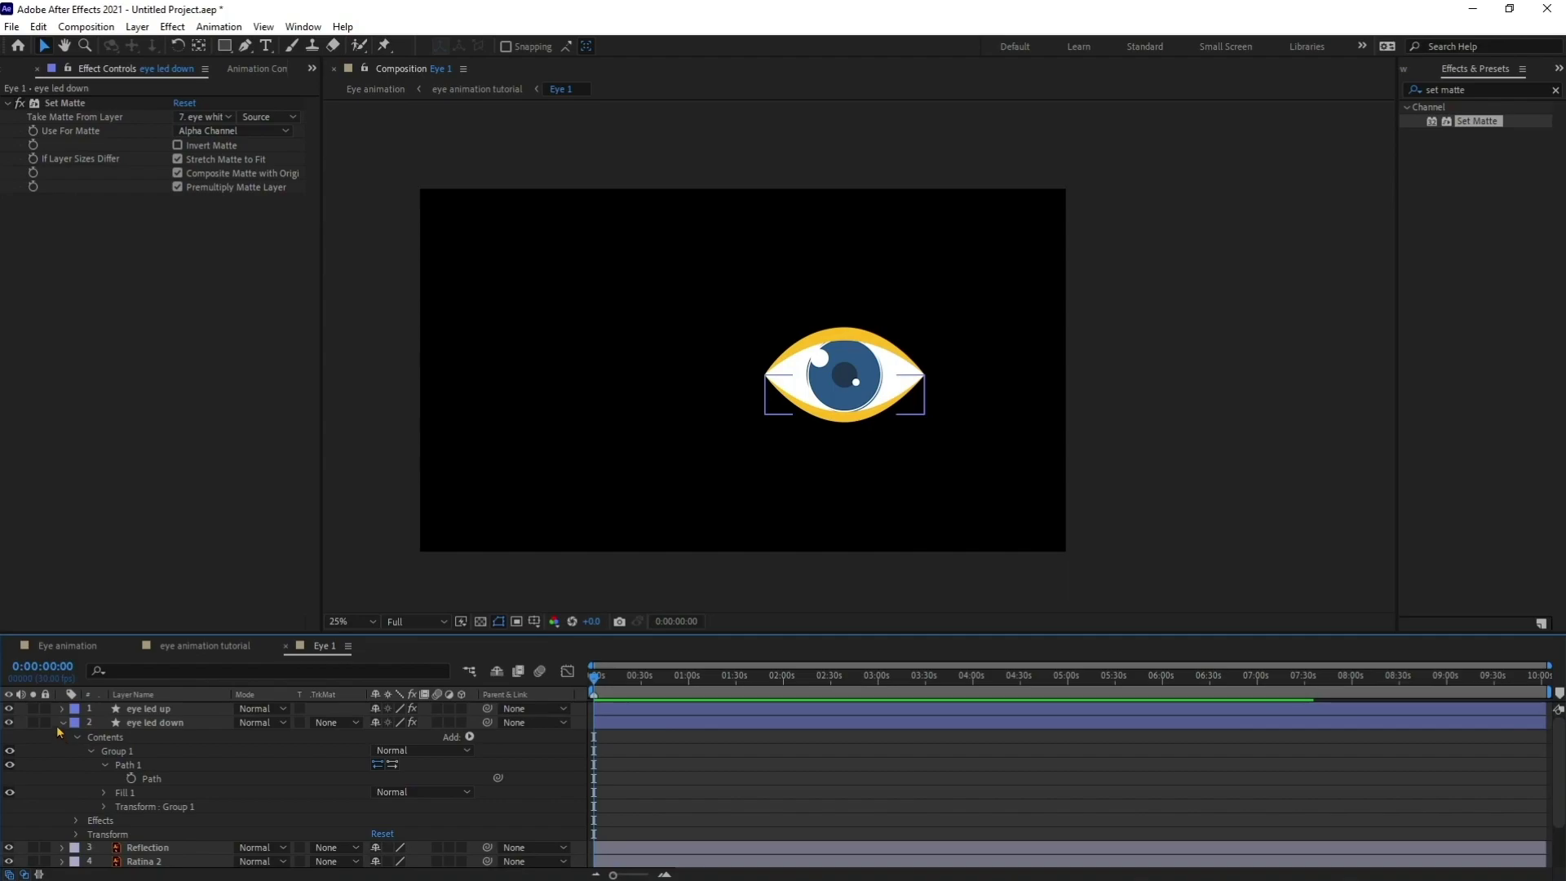
pyautogui.click(61, 723)
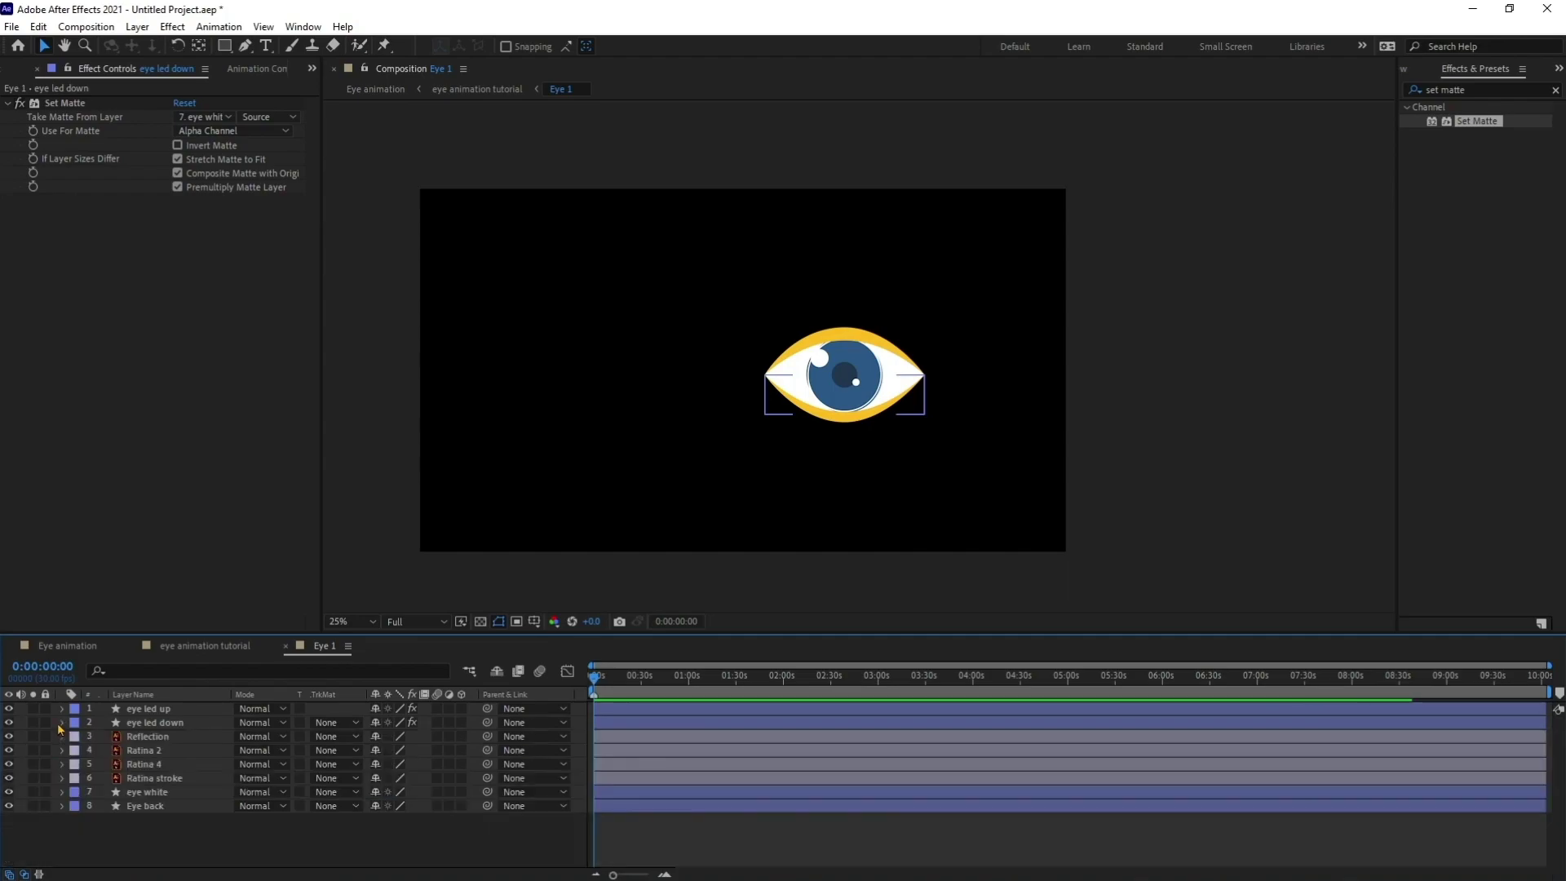
# - Copy Set Matte from eye led down to the Reflection, Ratina 2, Ratina 4 and Ratina stroke layers, and enable continuous rasterization for them
pyautogui.click(155, 737)
pyautogui.click(167, 723)
pyautogui.click(64, 103)
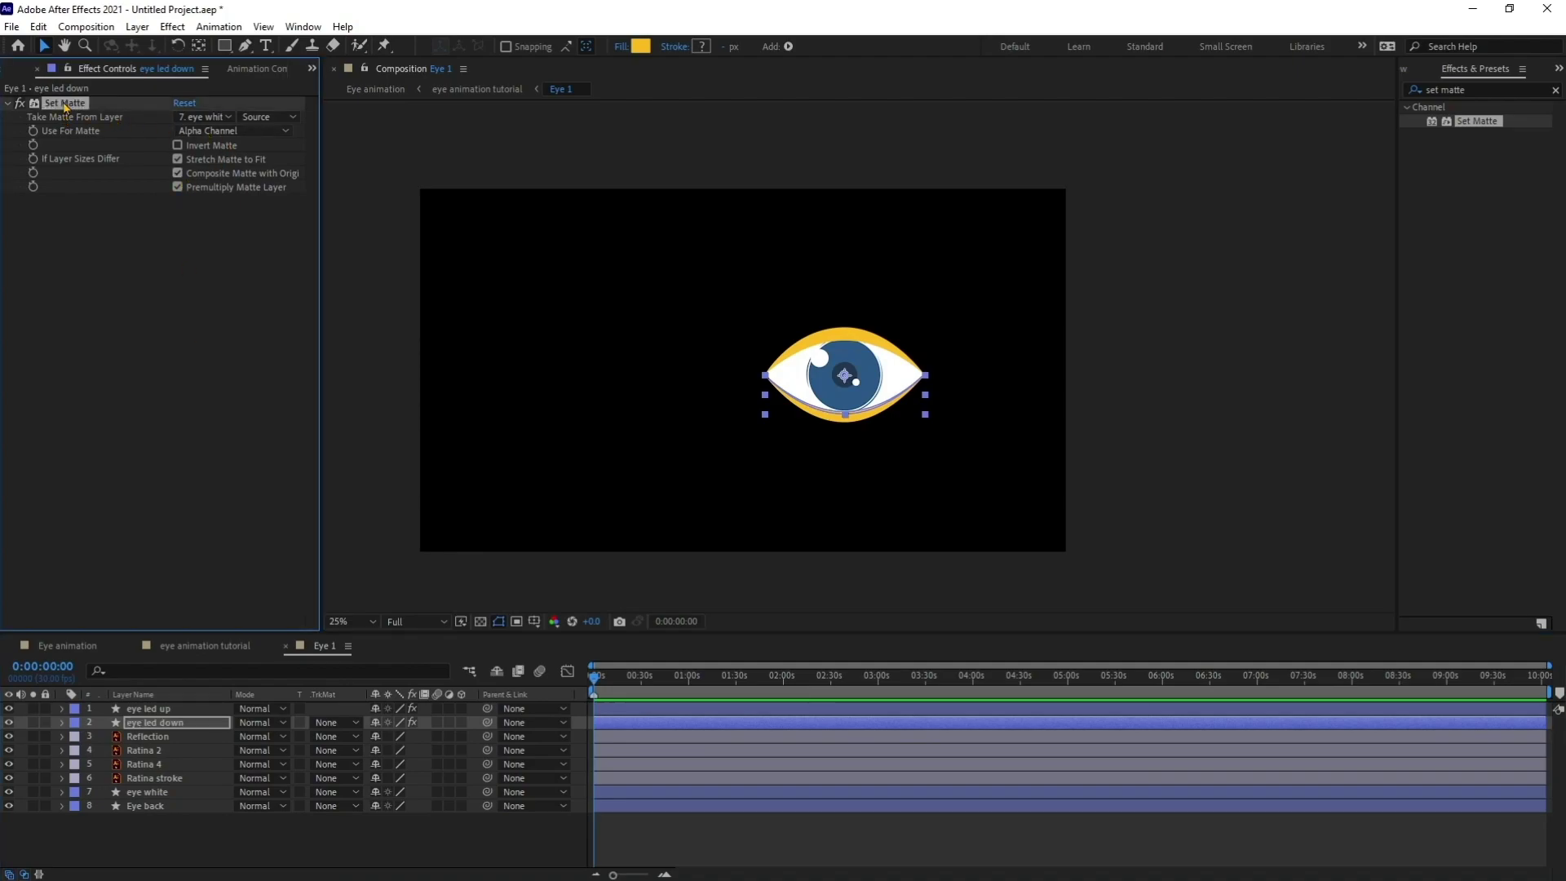
pyautogui.click(158, 740)
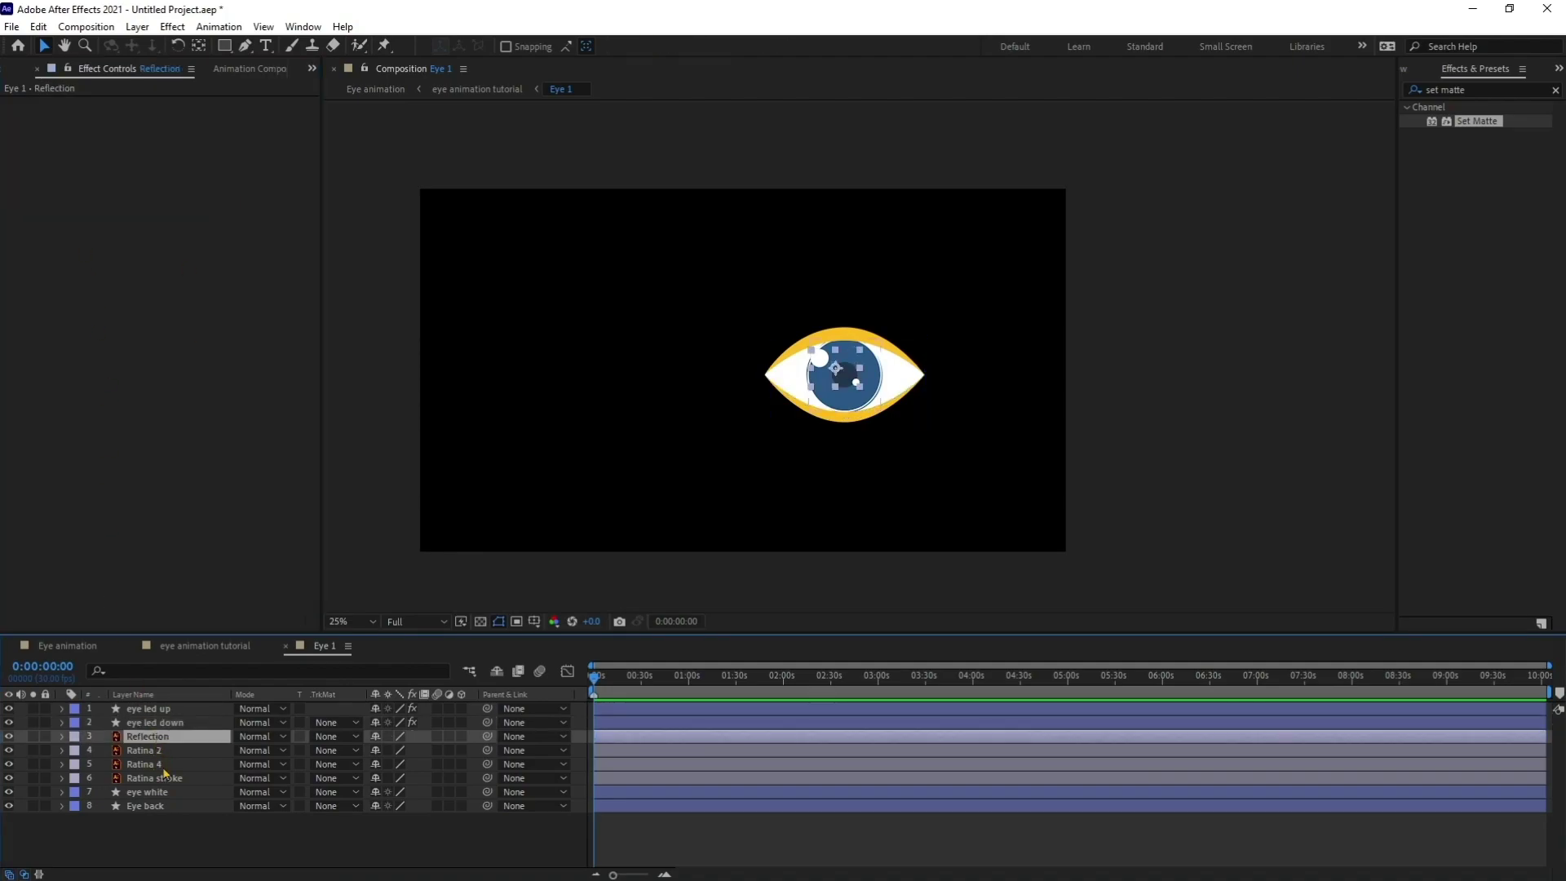
pyautogui.keyDown('shift'); pyautogui.click(158, 767); pyautogui.keyUp('shift')
pyautogui.keyDown('shift'); pyautogui.click(157, 779); pyautogui.keyUp('shift')
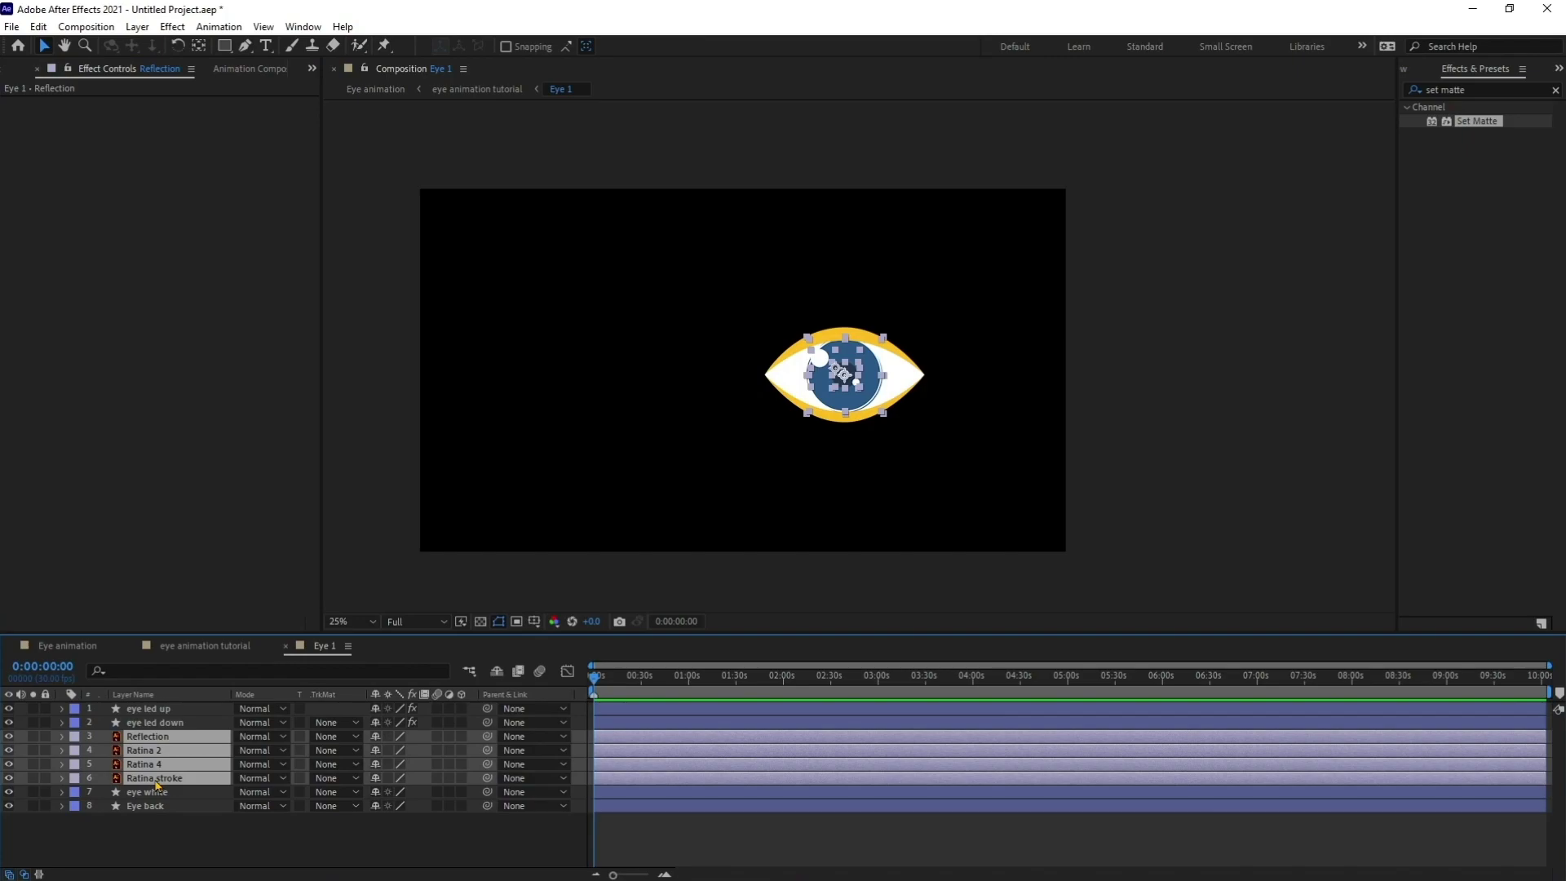
pyautogui.hotkey('ctrl', 'v')
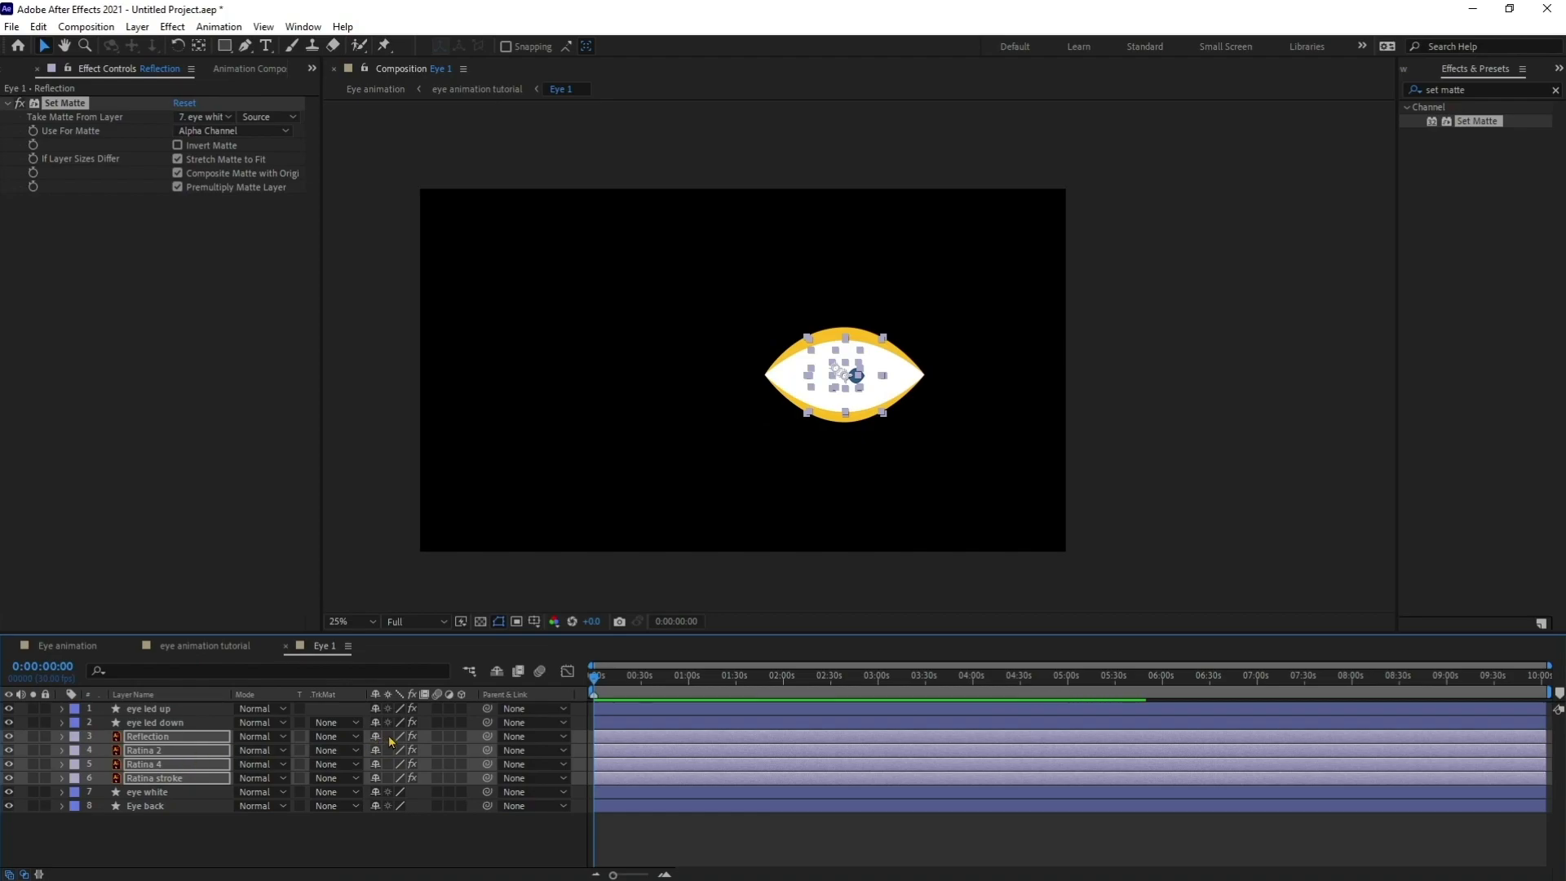
pyautogui.click(388, 736)
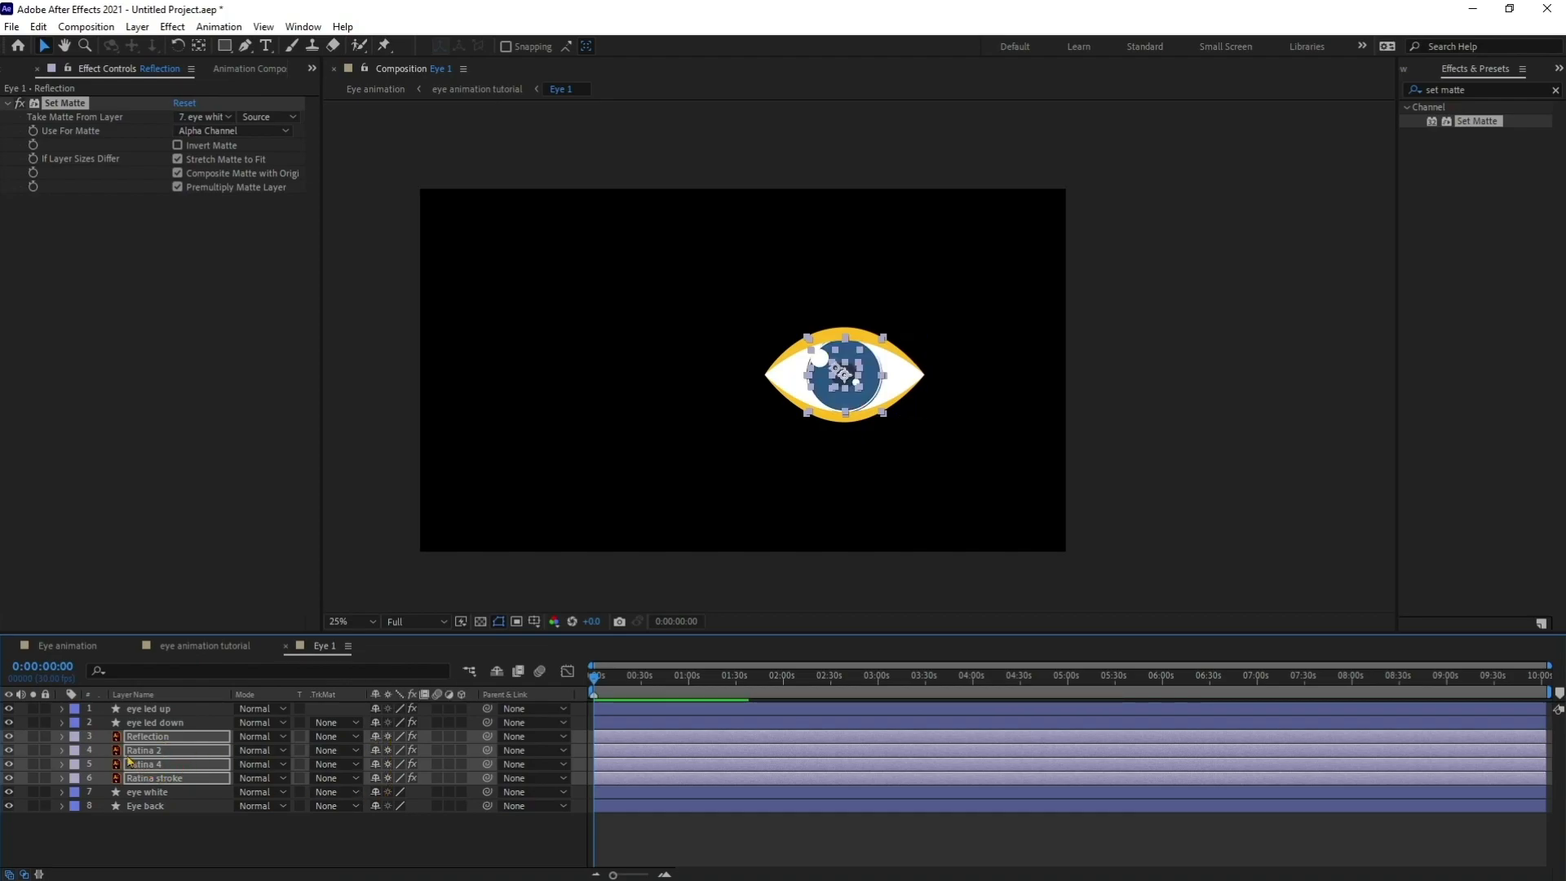
pyautogui.click(196, 828)
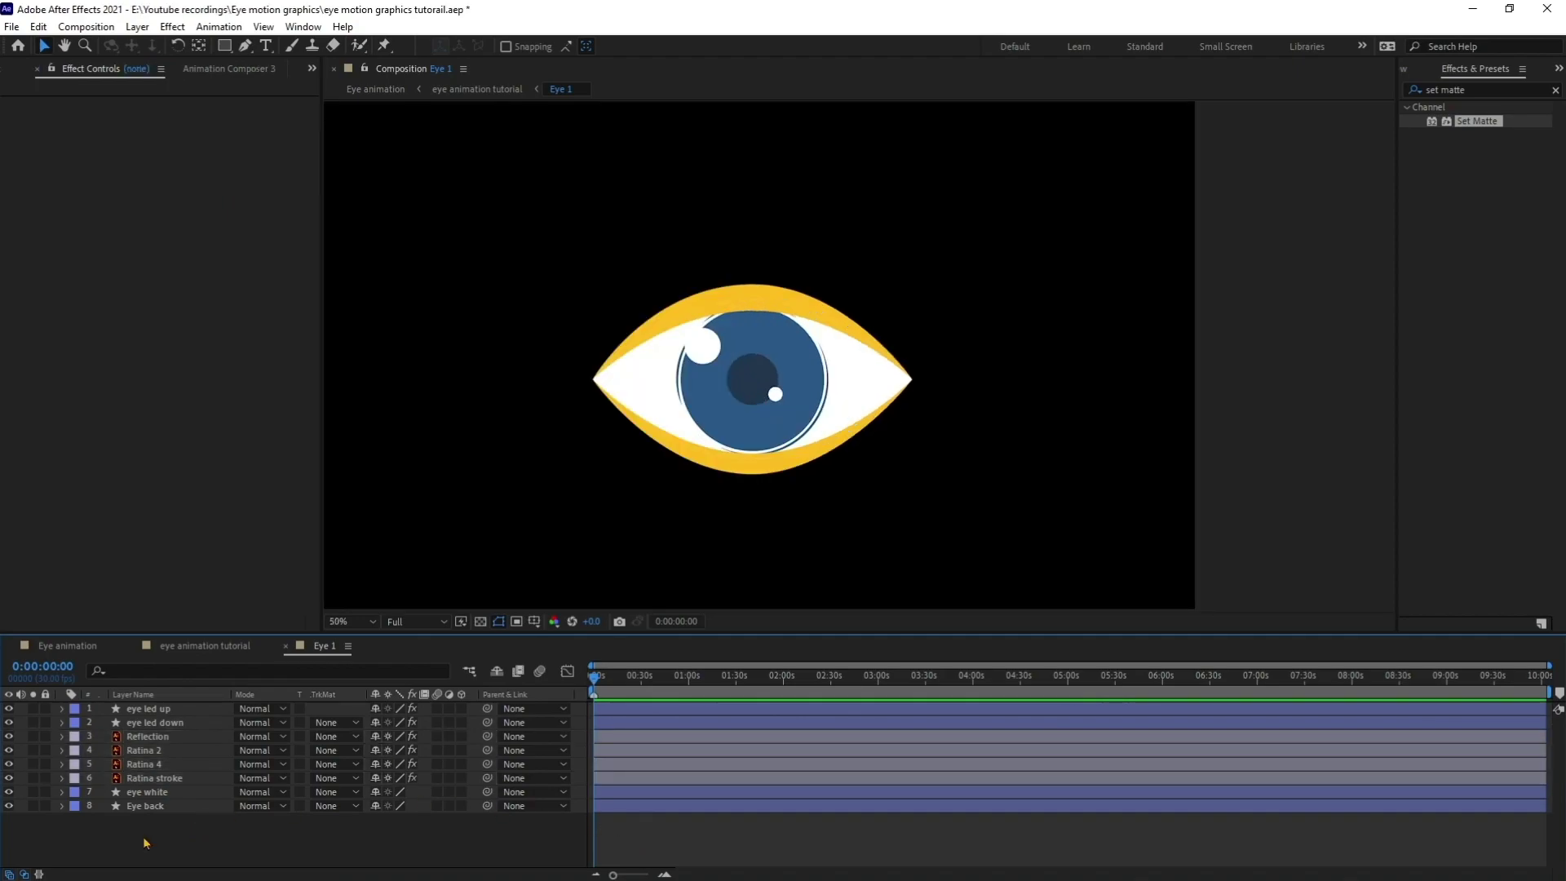
# - Expand the eye led up and eye led down paths and start Path keyframes for both at 0:00:00:05
pyautogui.click(160, 710)
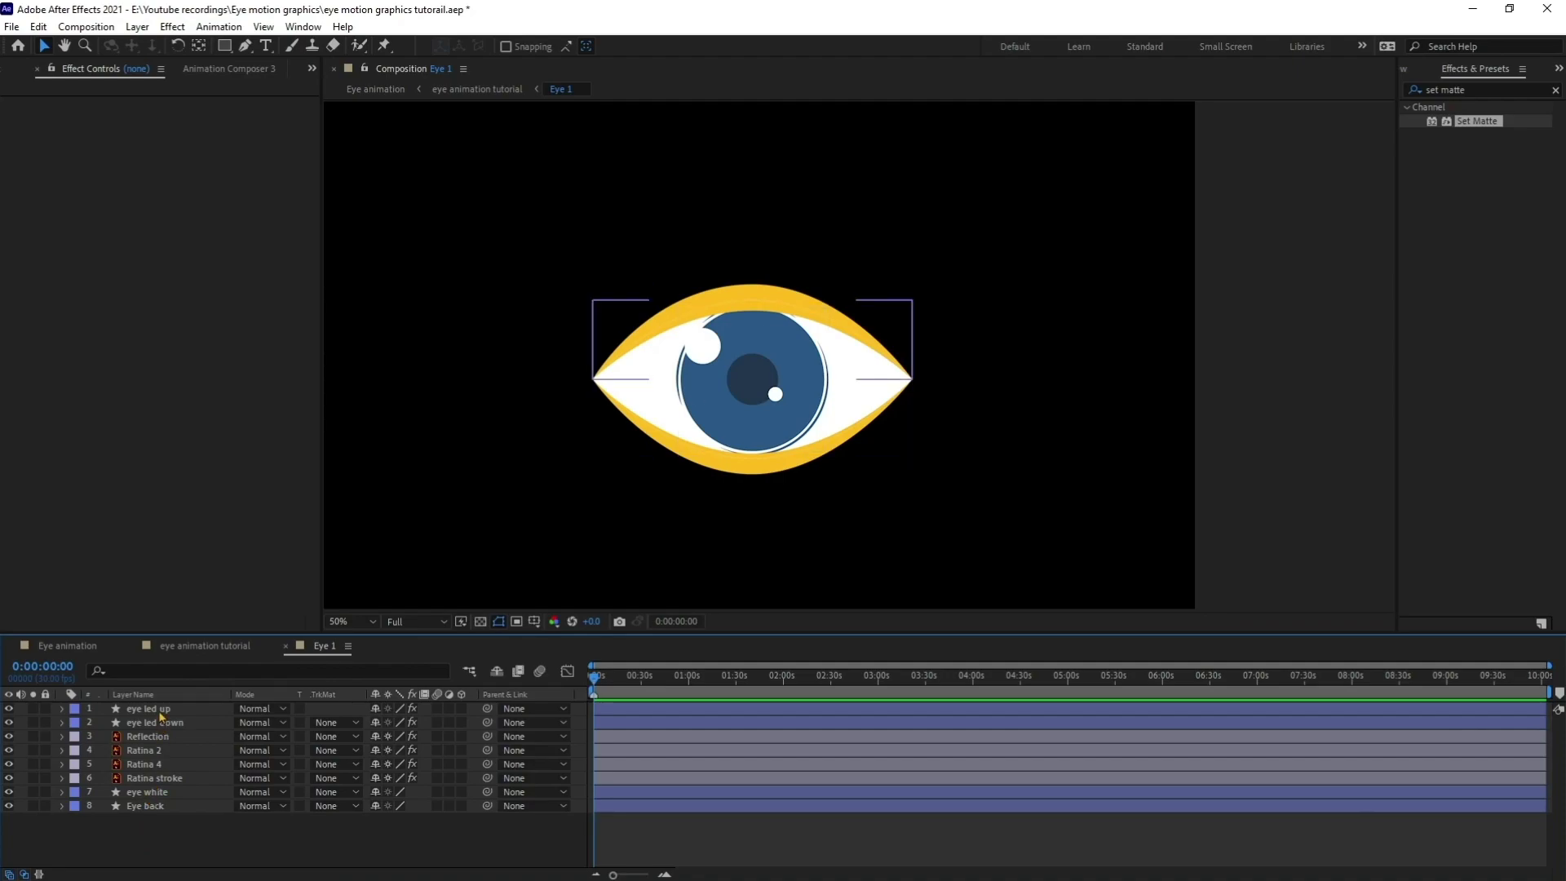
pyautogui.click(63, 710)
pyautogui.click(154, 833)
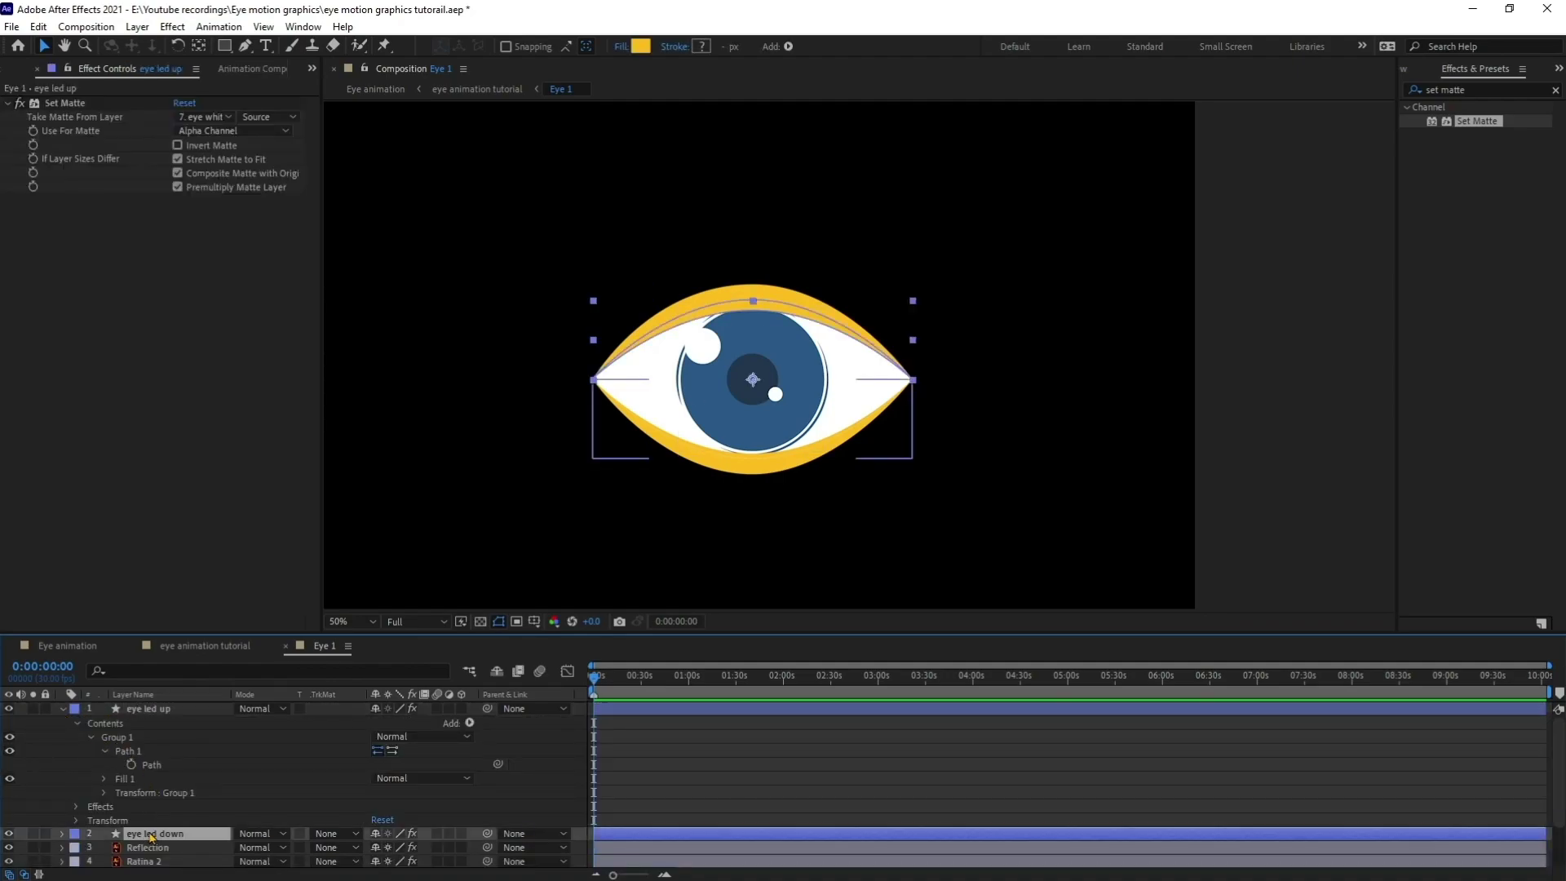
pyautogui.click(62, 833)
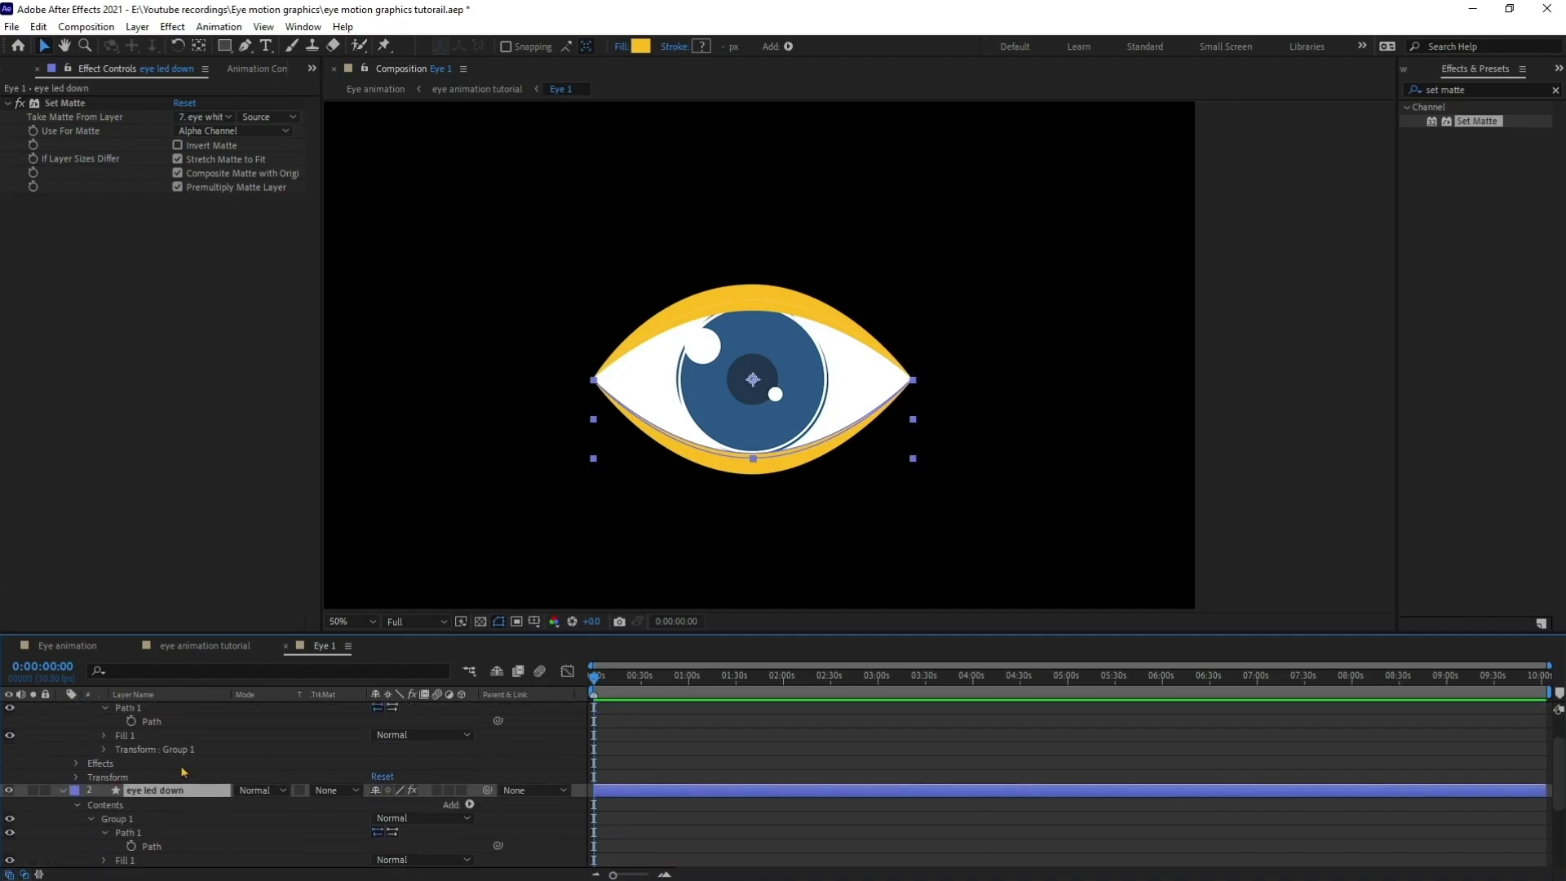
pyautogui.press('=')
pyautogui.press('=')
pyautogui.click(45, 667)
pyautogui.write('5')
pyautogui.press('Return')
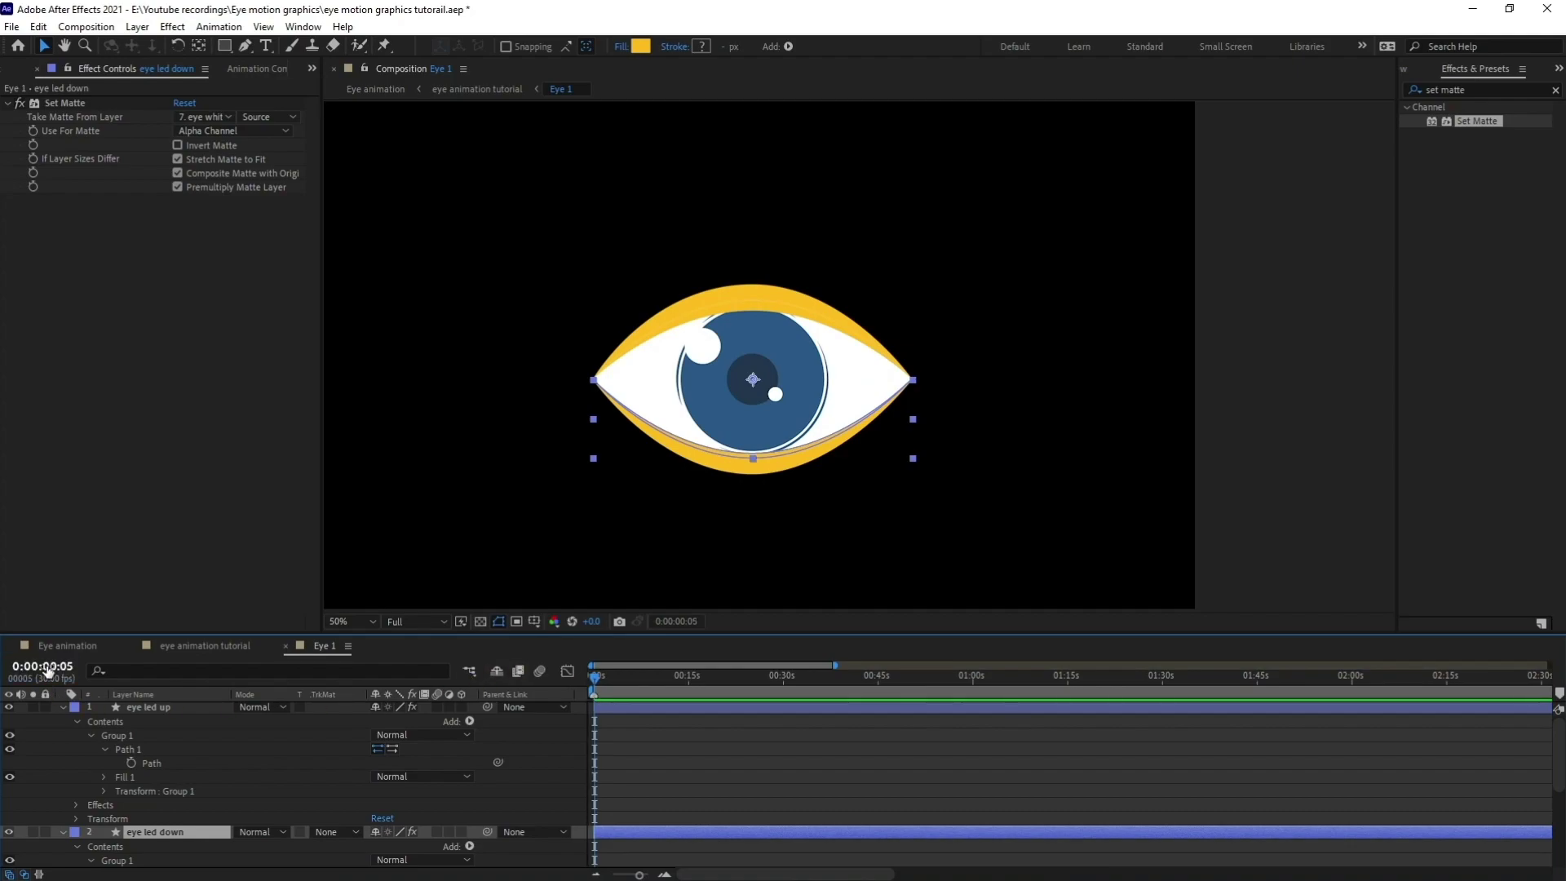
pyautogui.click(130, 763)
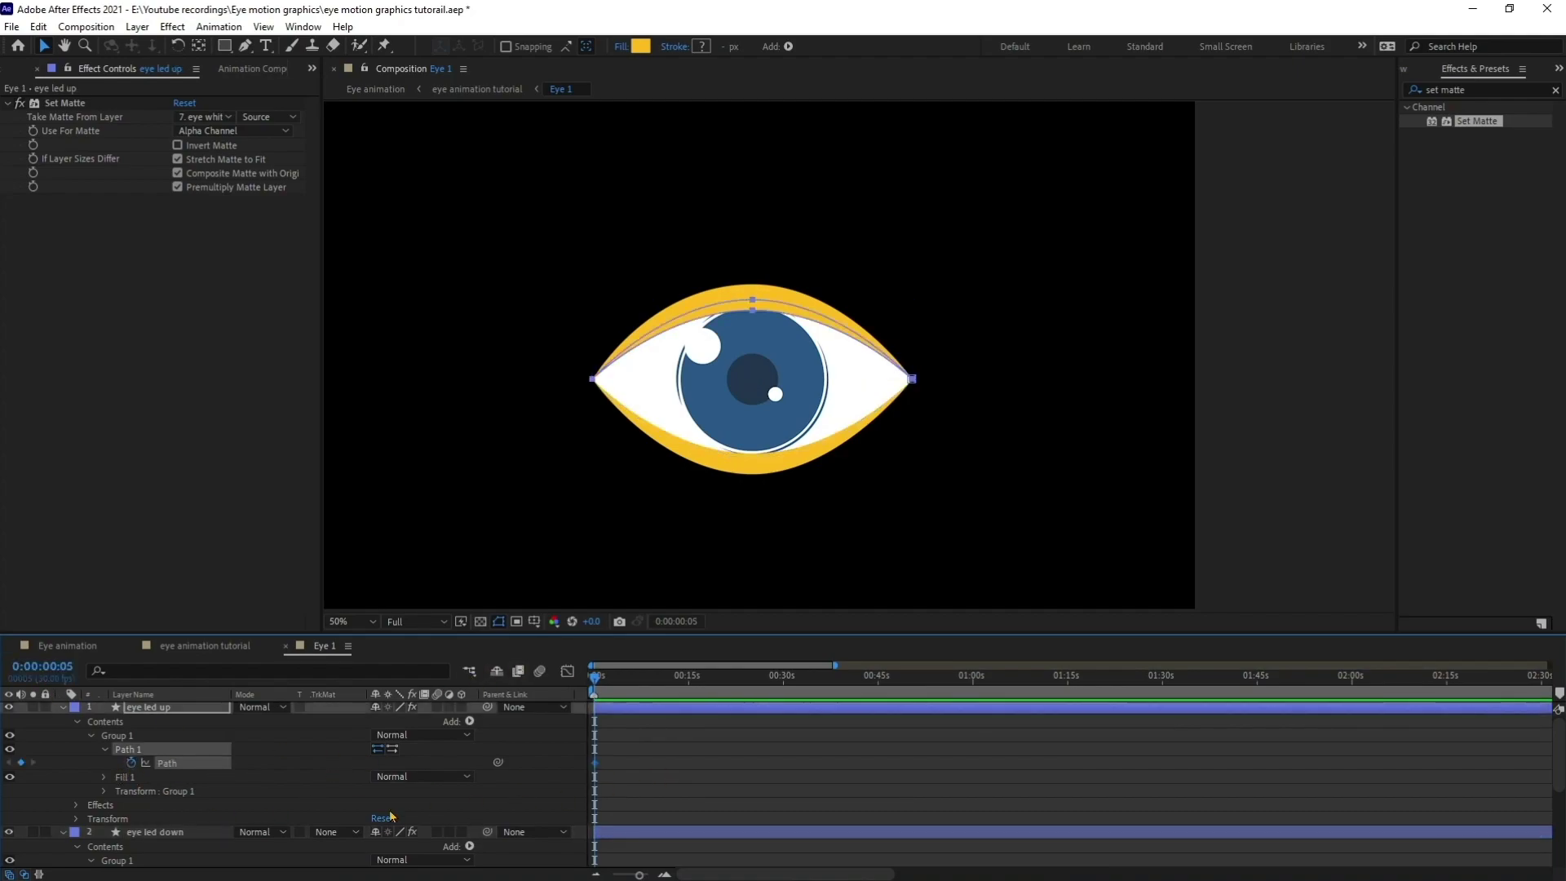
pyautogui.scroll(-1, 161, 819)
pyautogui.click(131, 845)
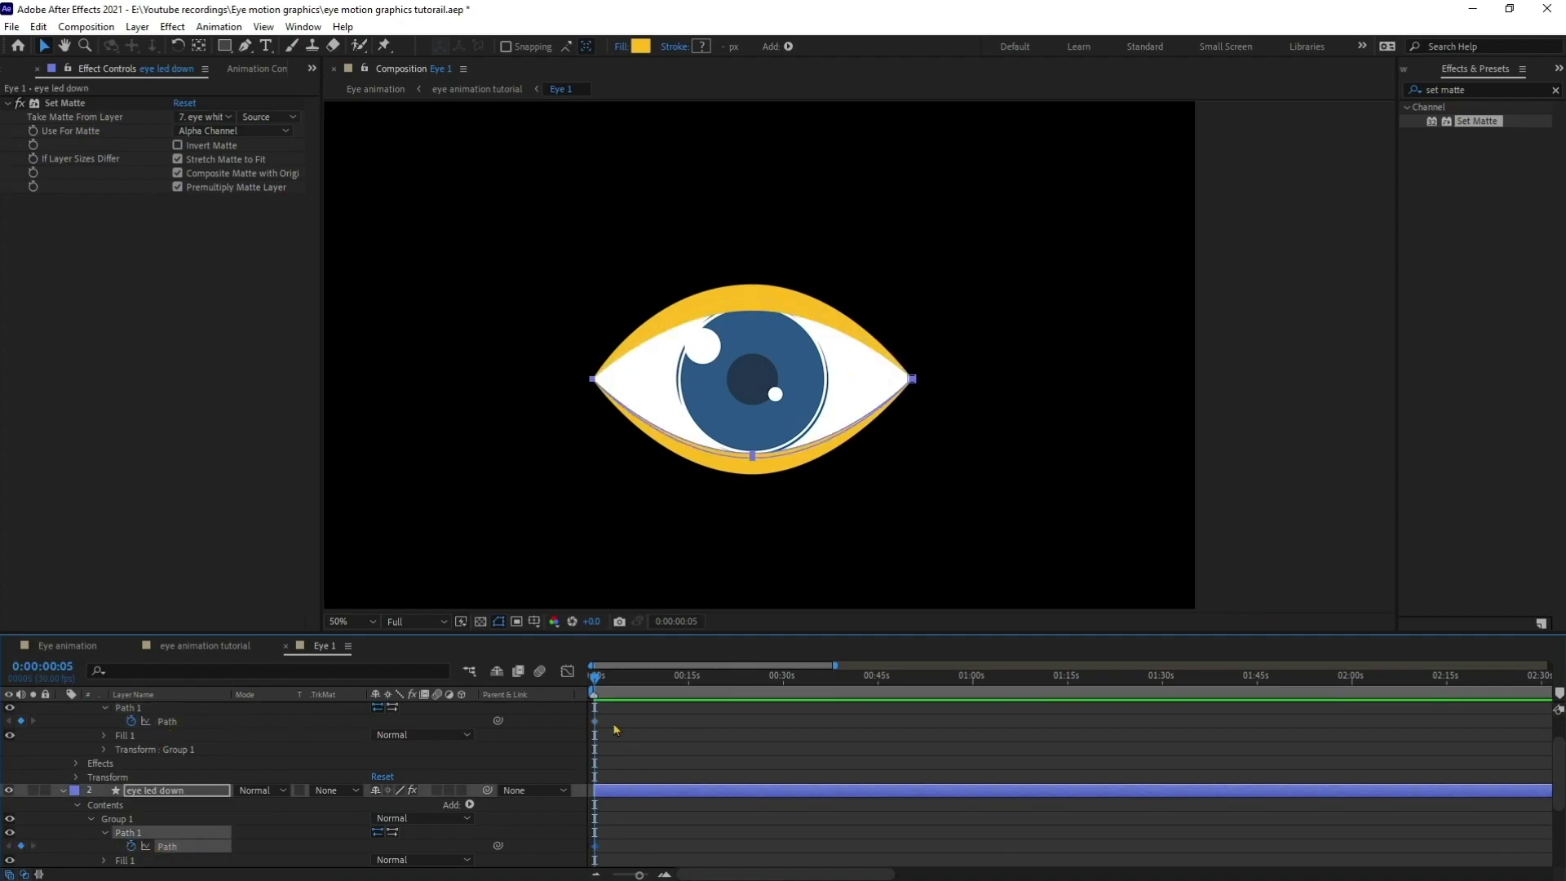
# - At 0:00:00:11, move the lower middle vertex of the eye led up path down to between the eye's centre and its lower edge
pyautogui.scroll(5, 616, 728)
pyautogui.hscroll(-1, 688, 738)
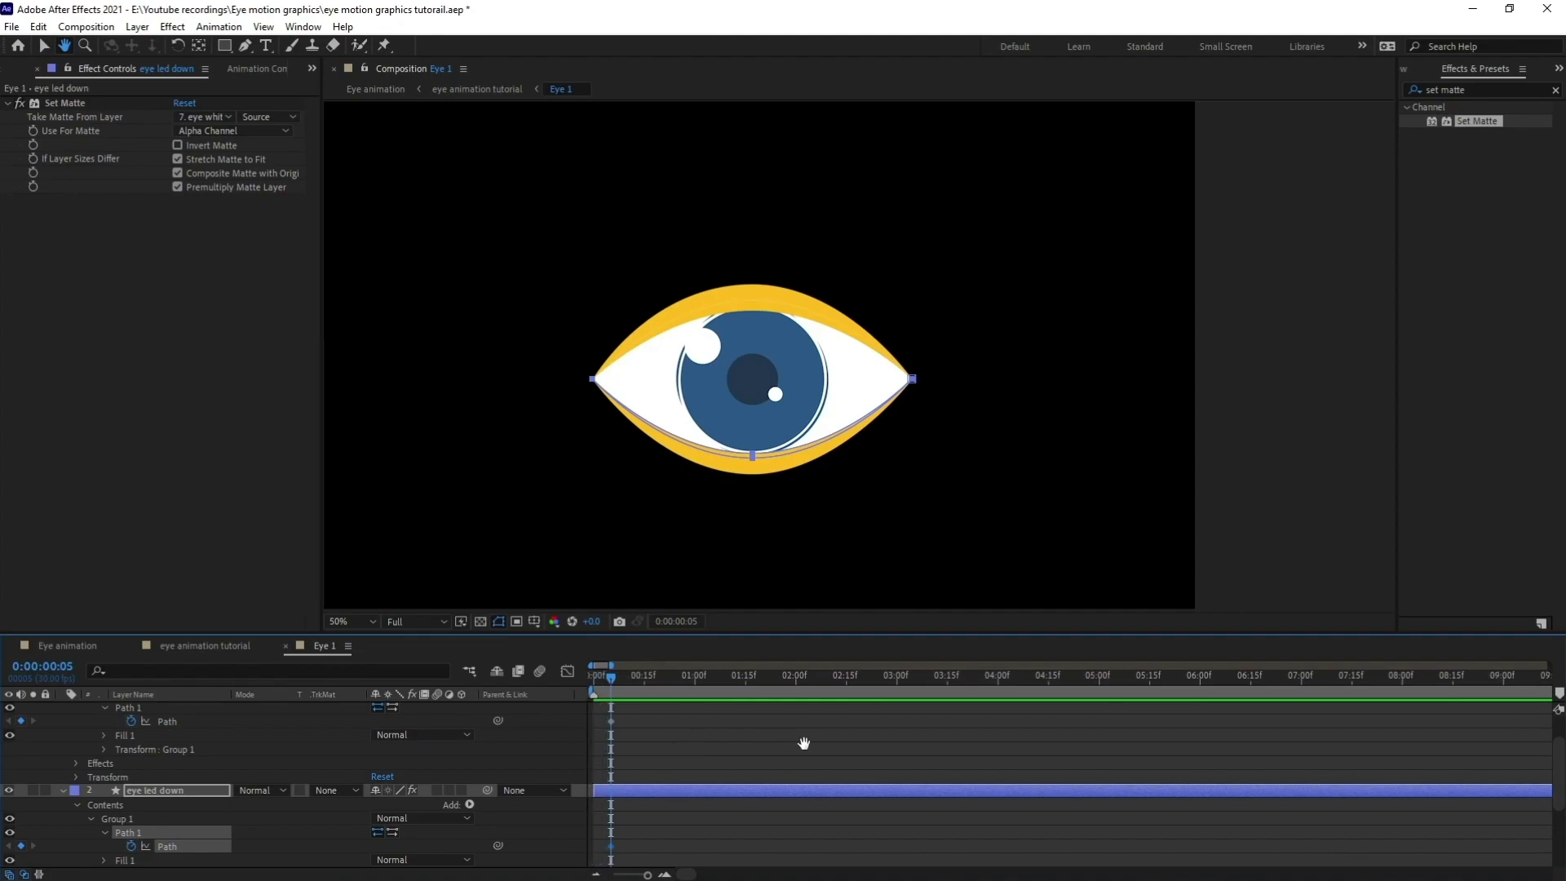
pyautogui.click(49, 666)
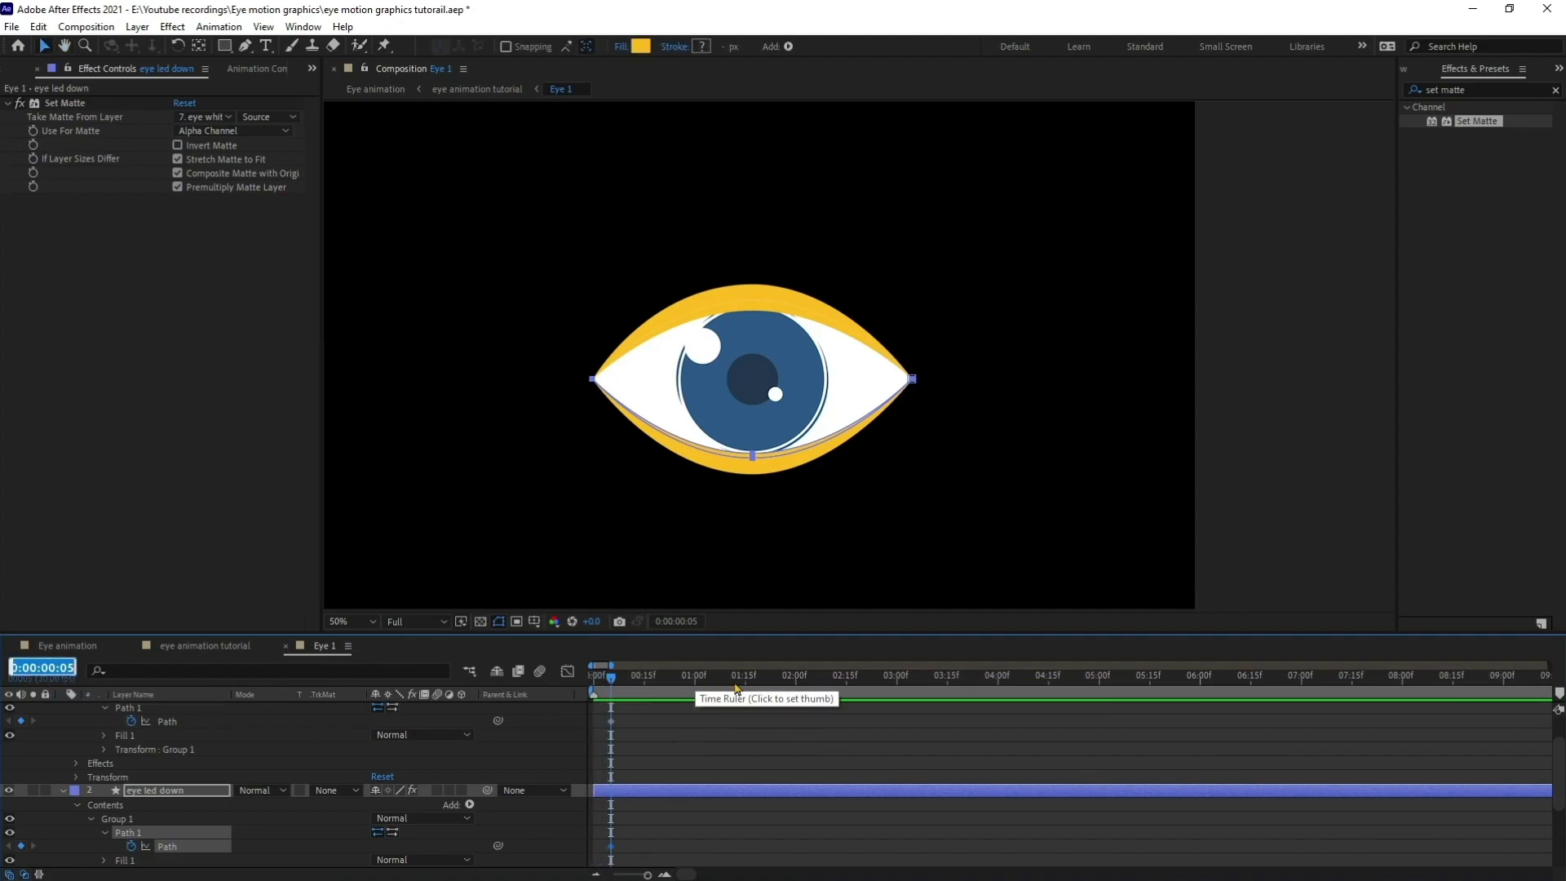
pyautogui.write('+')
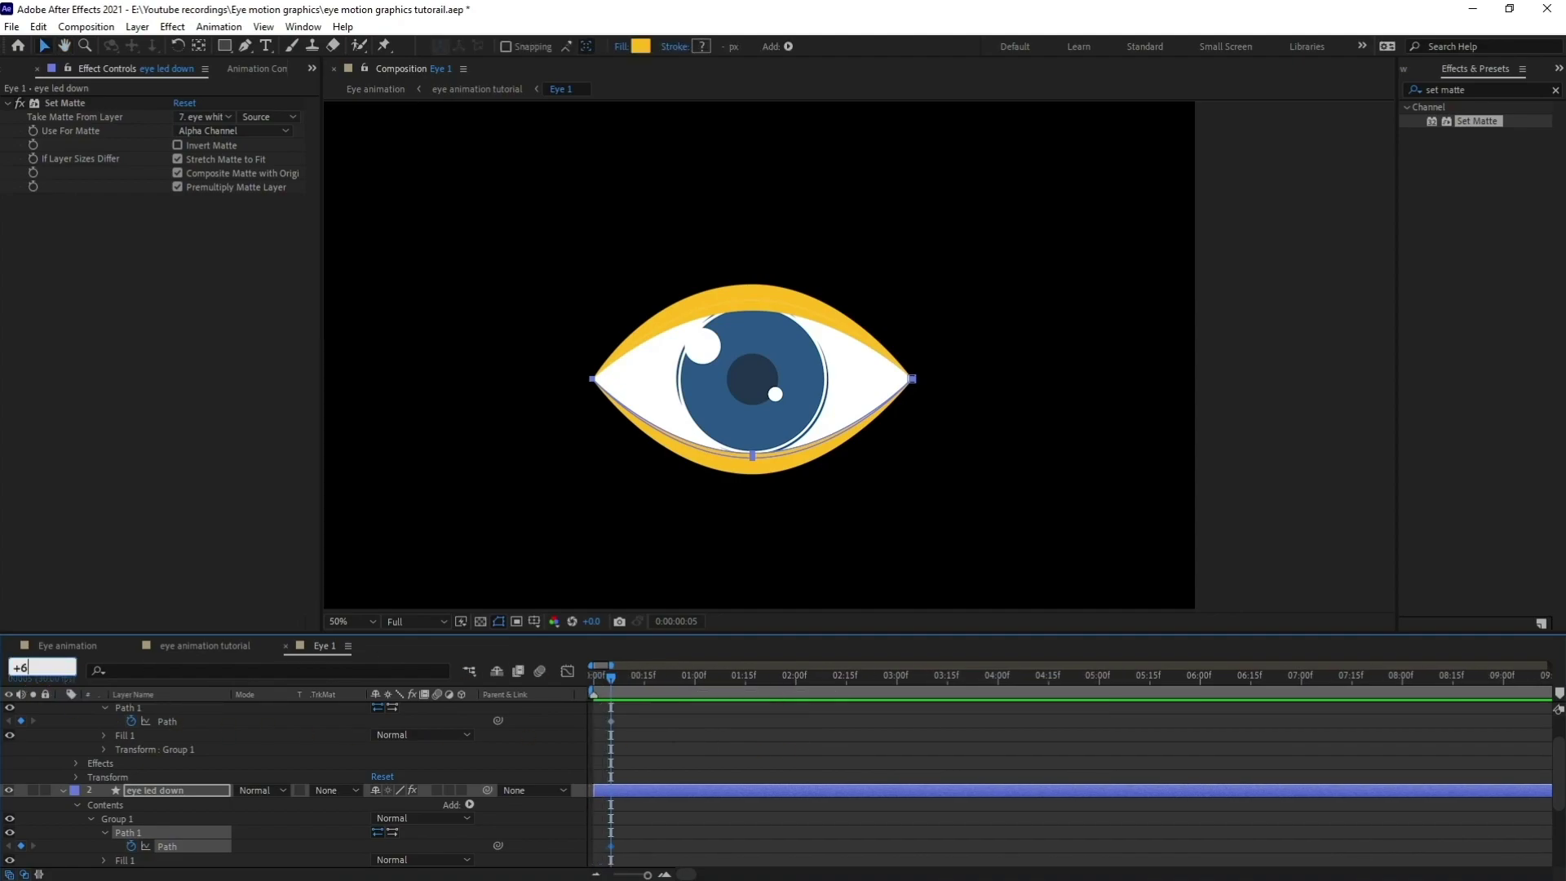
pyautogui.write('6')
pyautogui.press('Return')
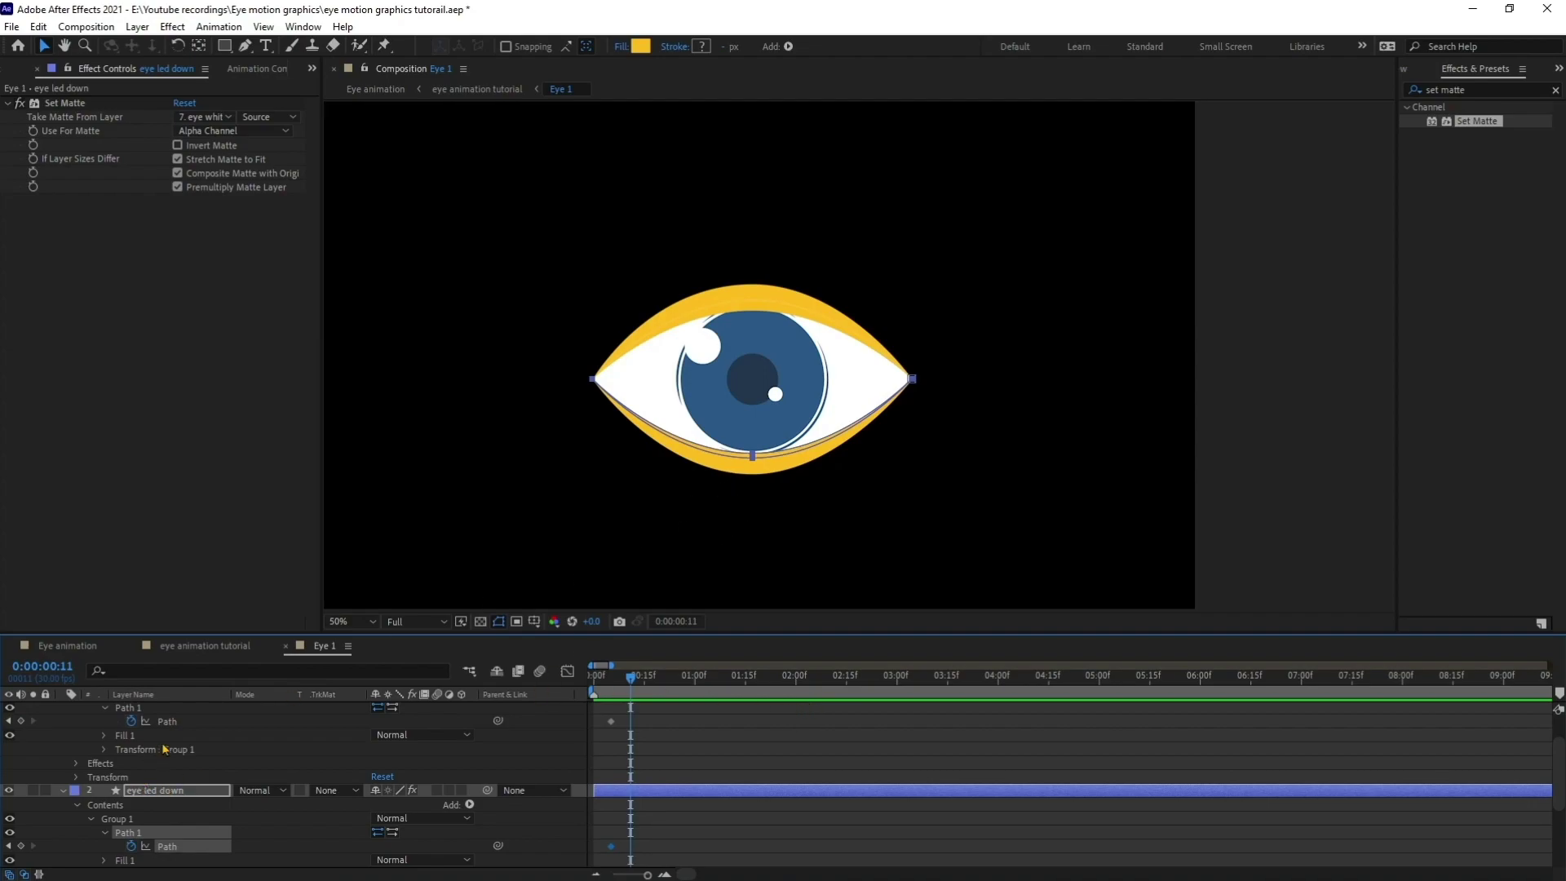
pyautogui.click(128, 707)
pyautogui.click(751, 310)
pyautogui.moveTo(752, 310); pyautogui.dragTo(749, 469)
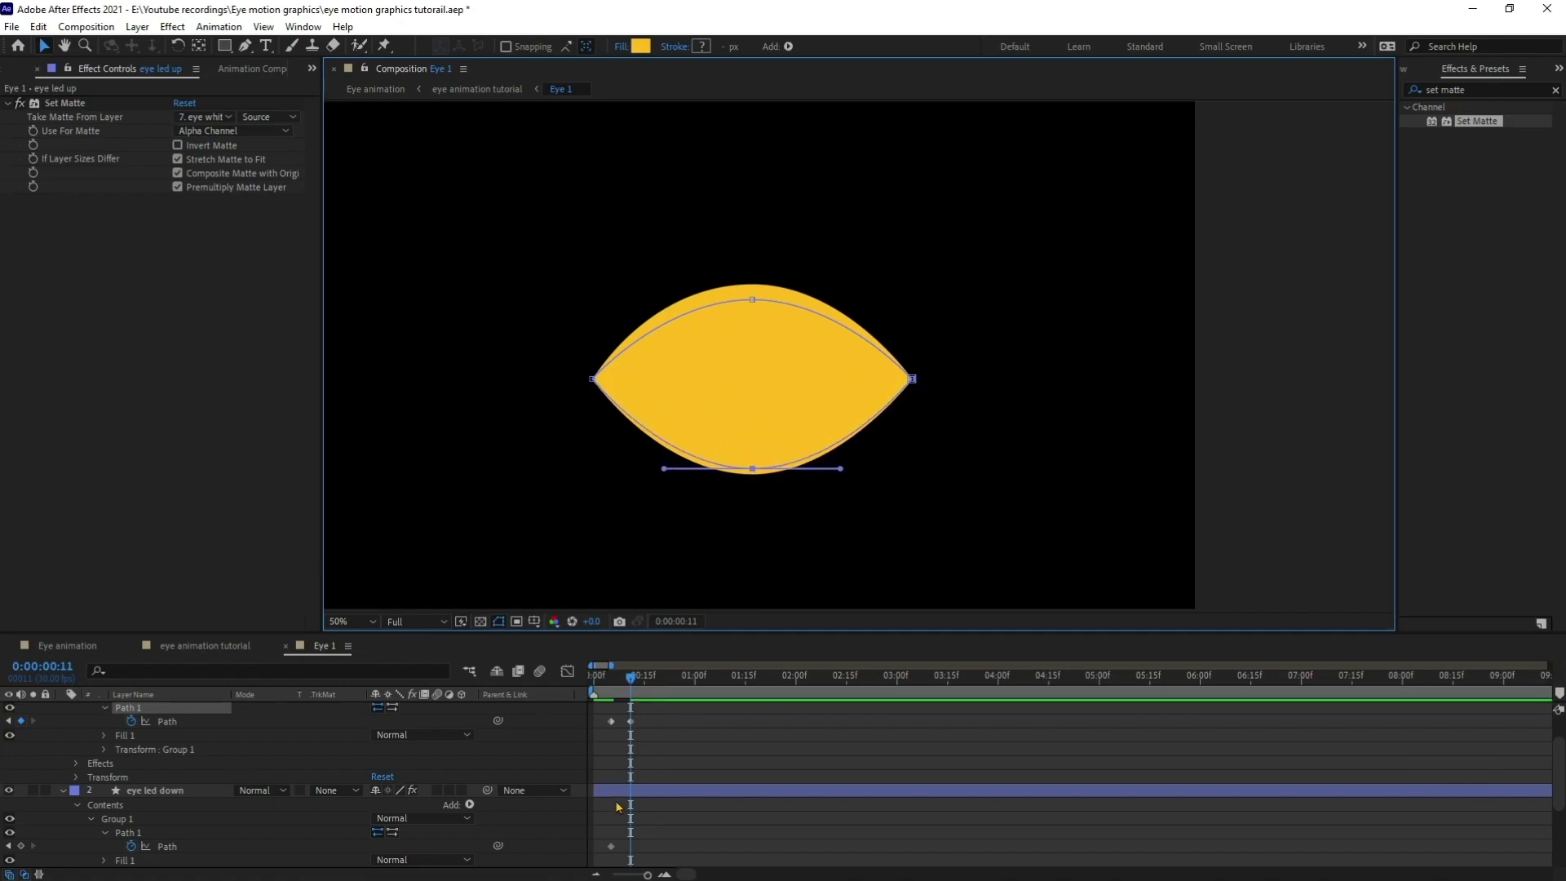
pyautogui.click(160, 838)
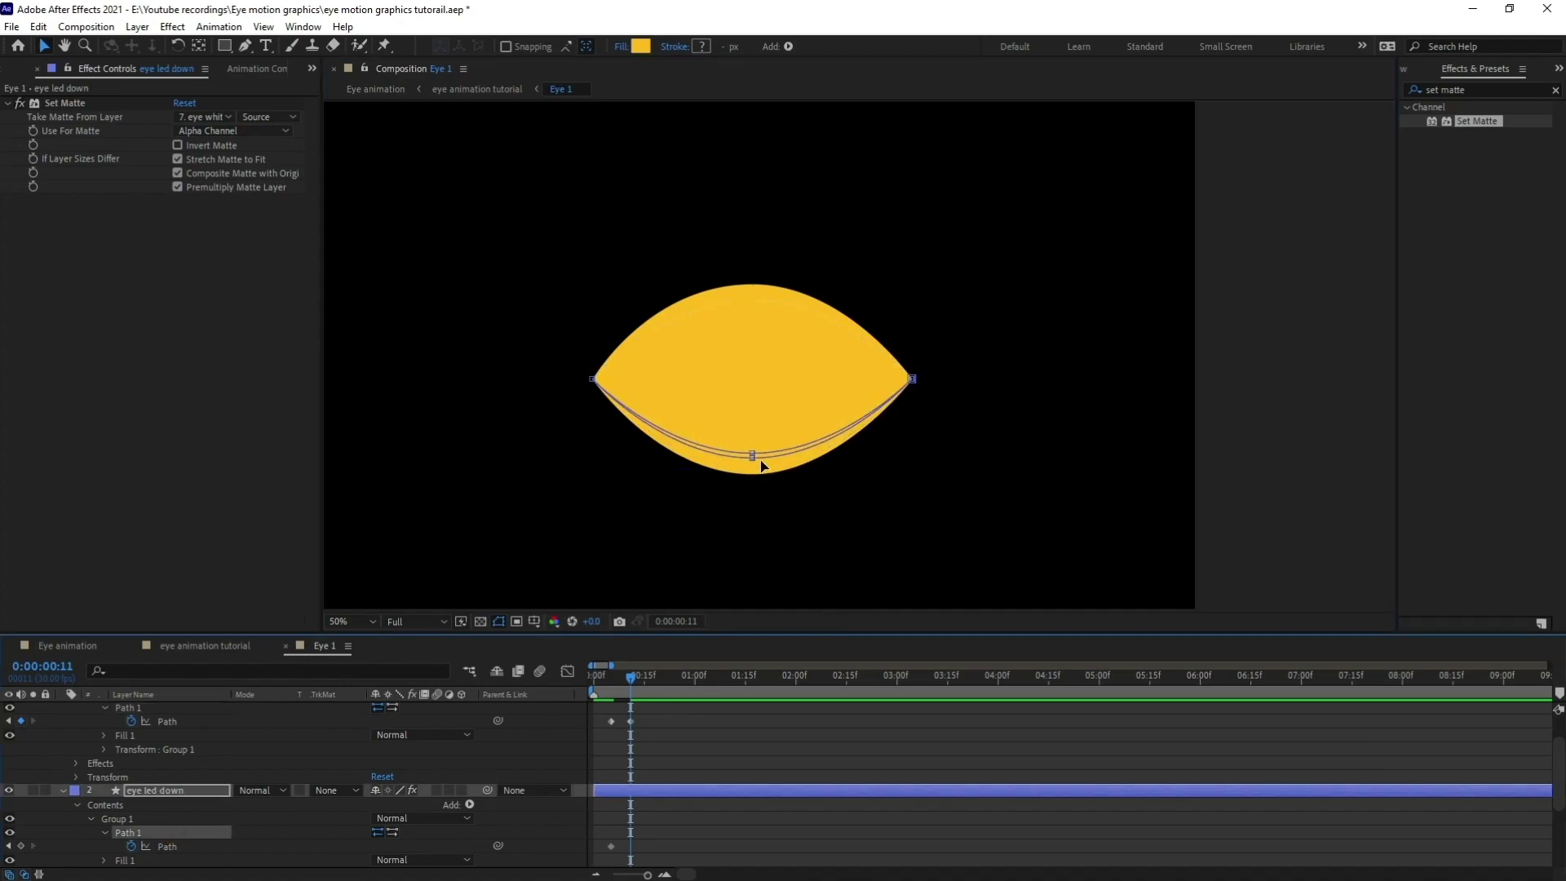
pyautogui.click(163, 719)
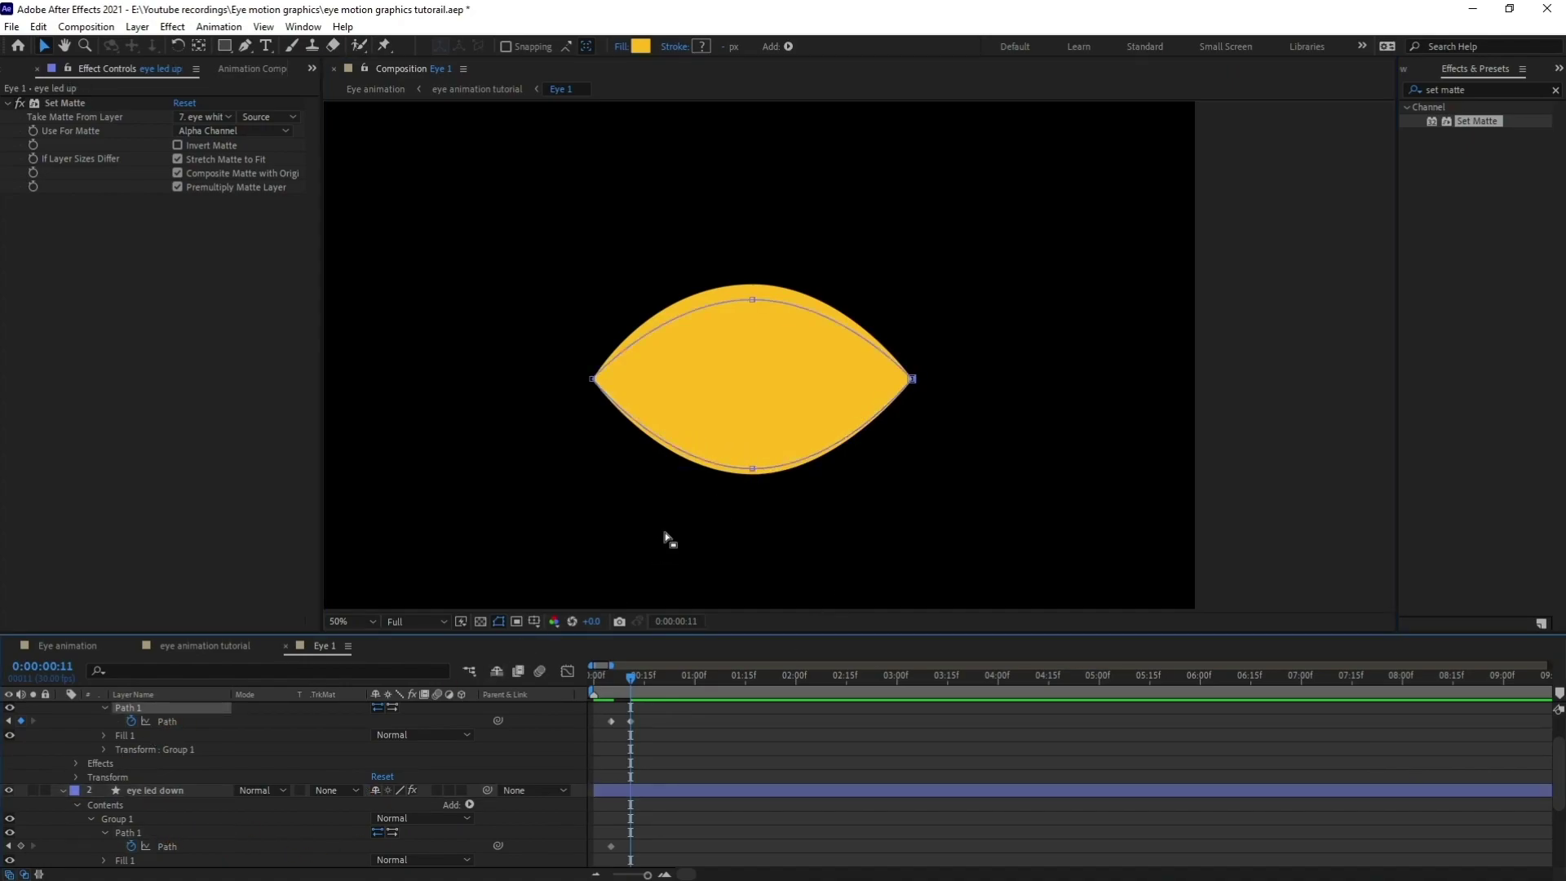
pyautogui.moveTo(759, 468); pyautogui.dragTo(757, 419)
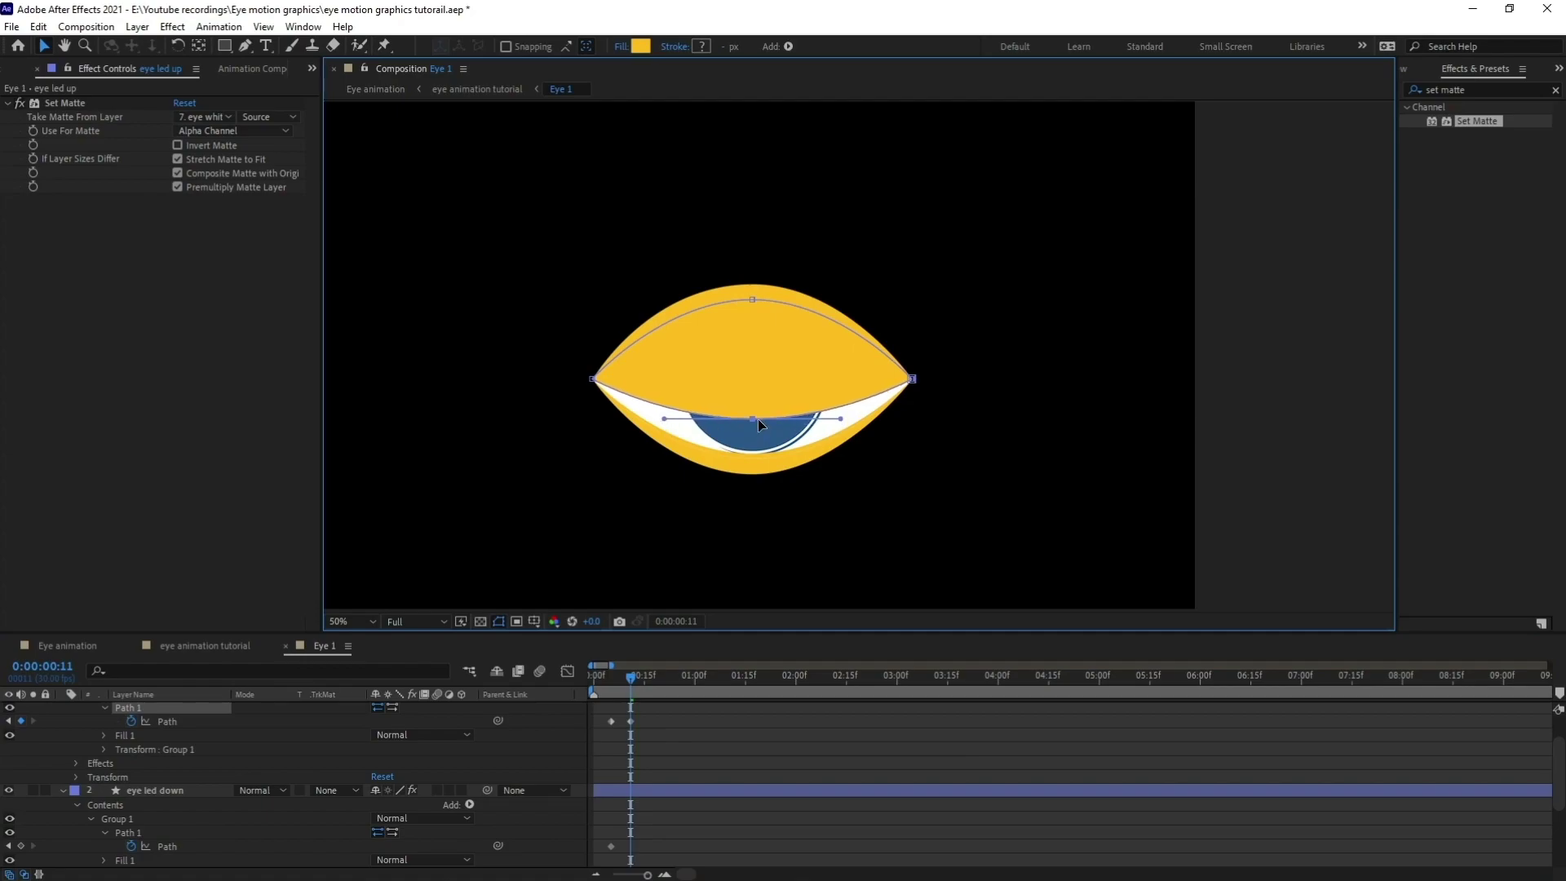
# - At 0:00:00:11, raise the upper middle vertex of the eye led down path toward the lowered upper eyelid's edge
pyautogui.click(152, 834)
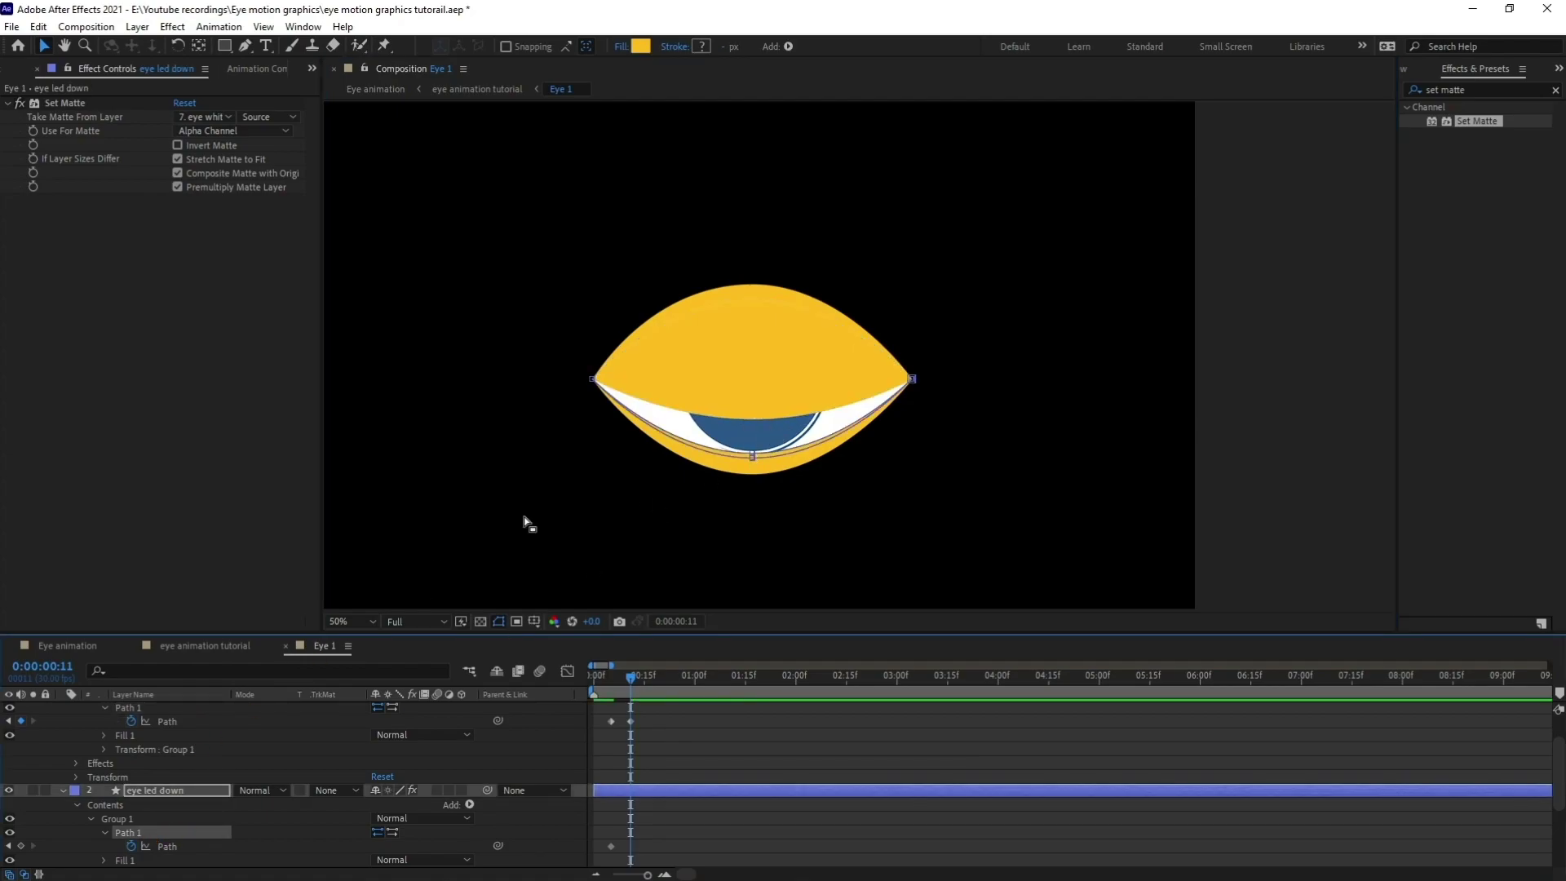
pyautogui.scroll(3, 811, 416)
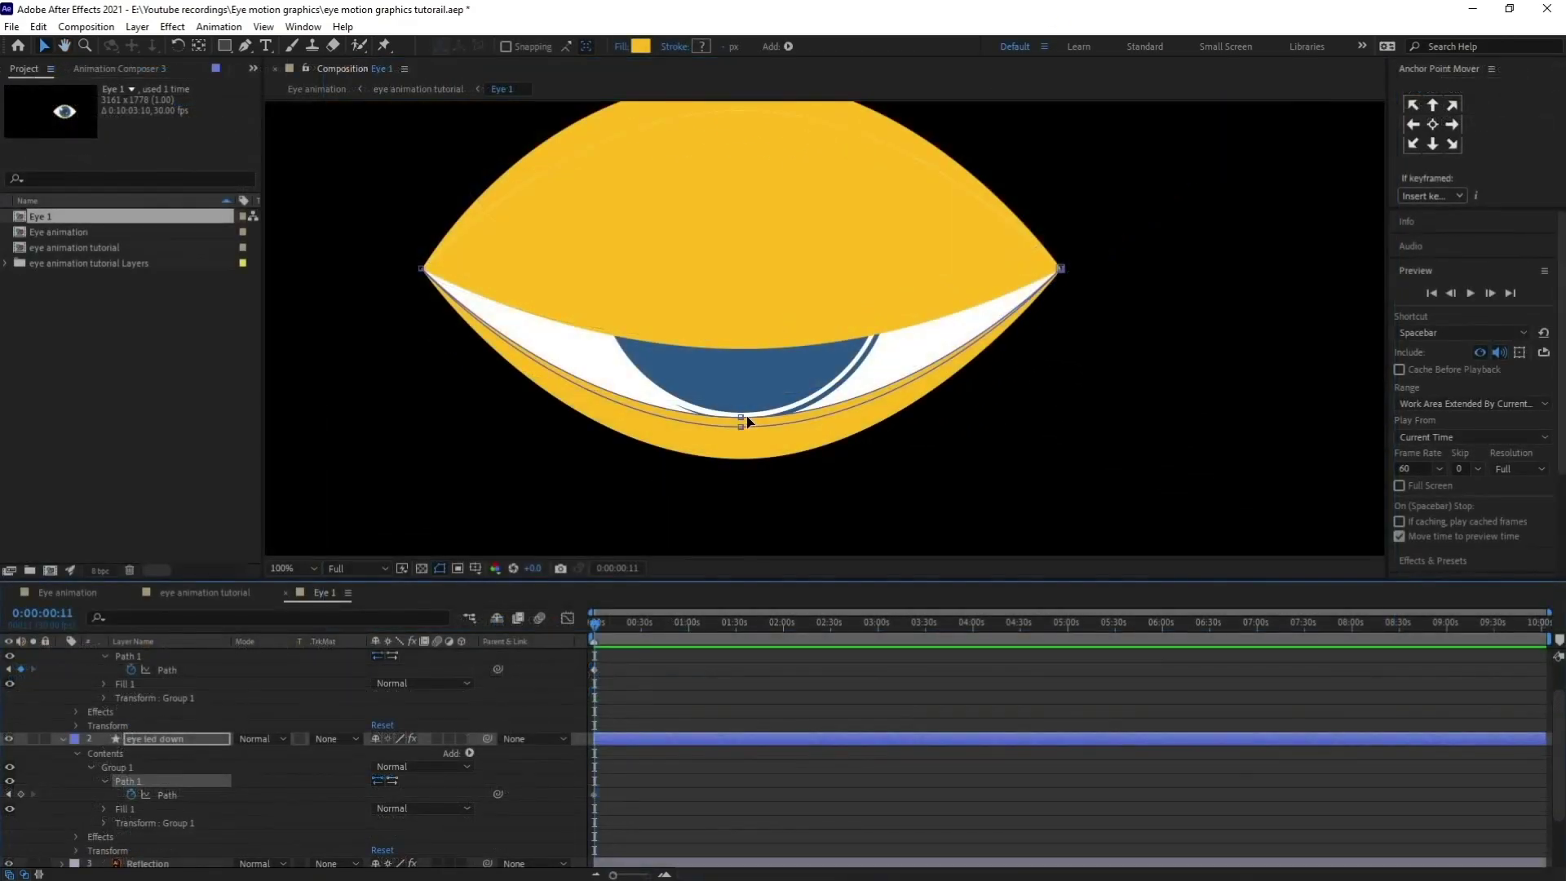
pyautogui.click(740, 417)
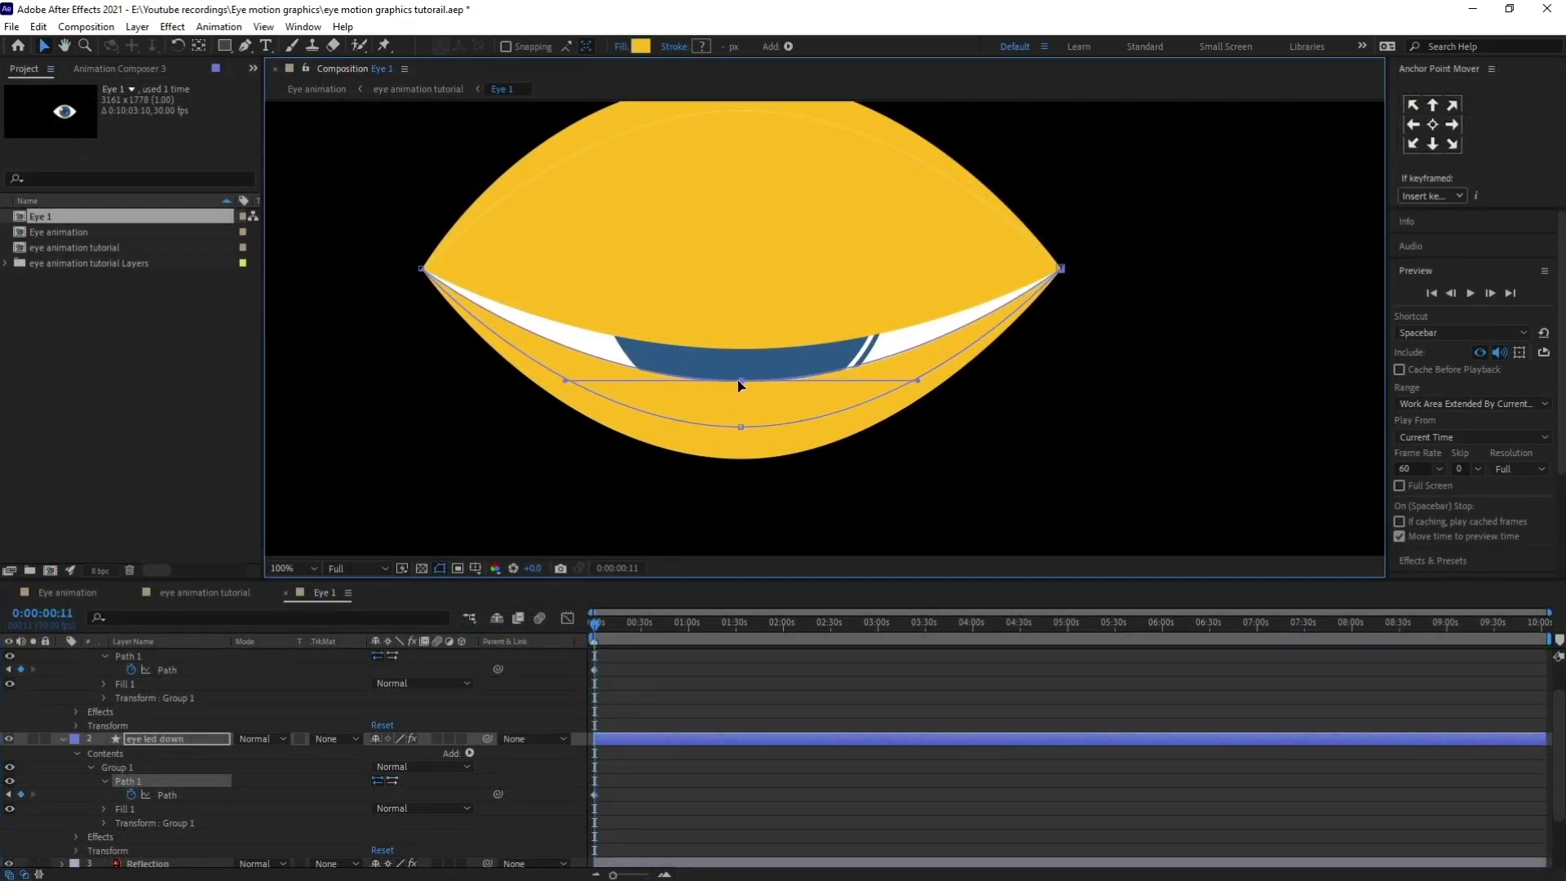
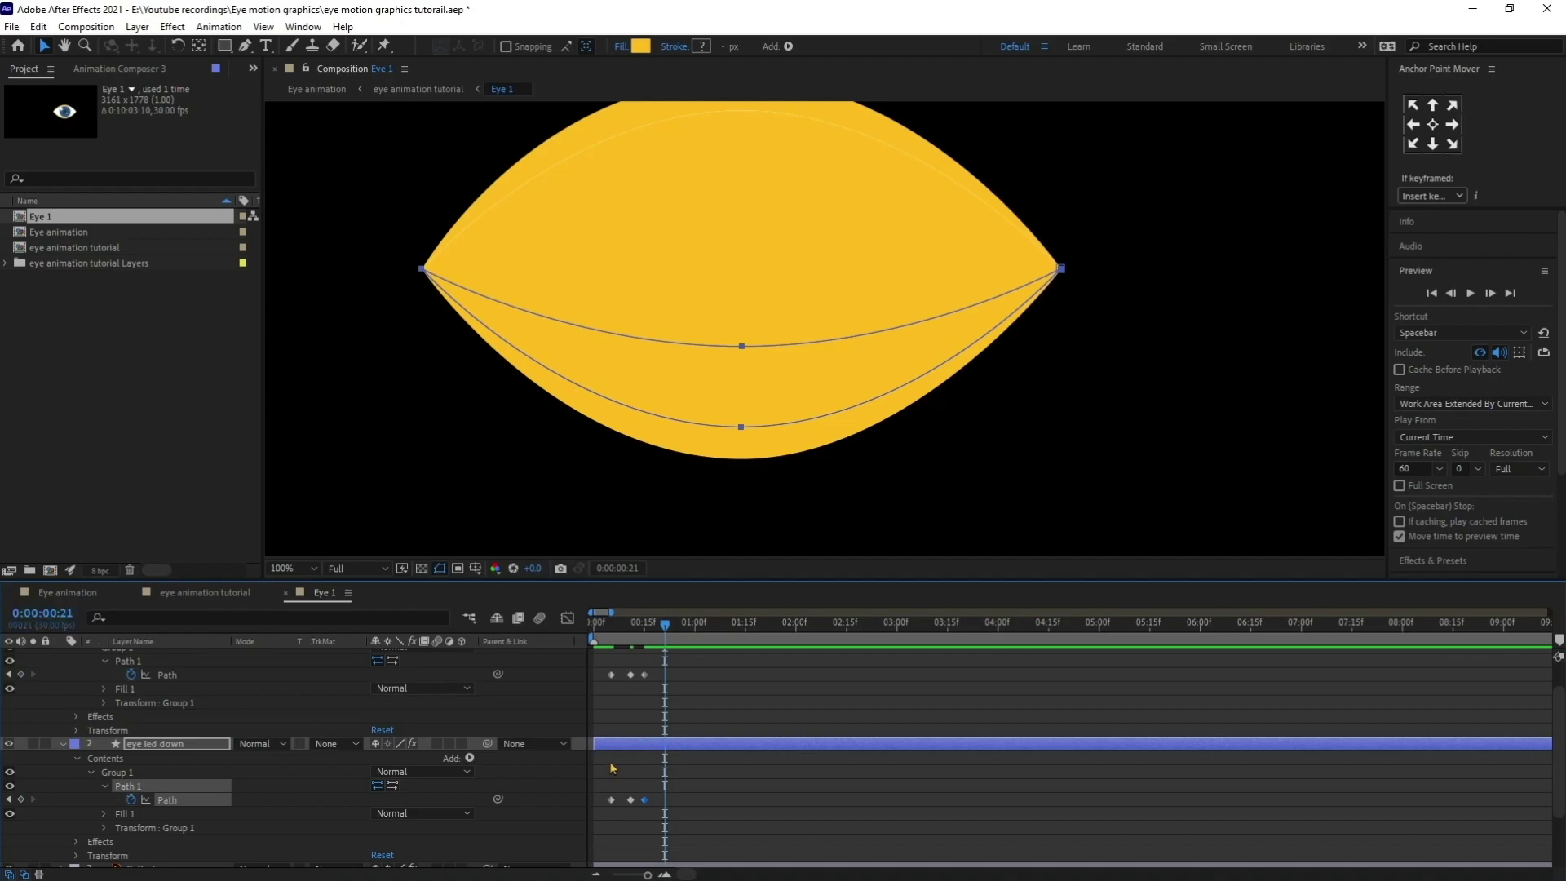
# - Copy the first Path keyframe of each eyelid to 0:00:00:21 and apply Easy Ease to all Path keyframes of both layers
pyautogui.moveTo(617, 667); pyautogui.dragTo(606, 689)
pyautogui.hotkey('ctrl', 'c')
pyautogui.hotkey('ctrl', 'v')
pyautogui.moveTo(621, 792); pyautogui.dragTo(610, 809)
pyautogui.hotkey('ctrl', 'c')
pyautogui.hotkey('ctrl', 'v')
pyautogui.moveTo(697, 666); pyautogui.dragTo(602, 826)
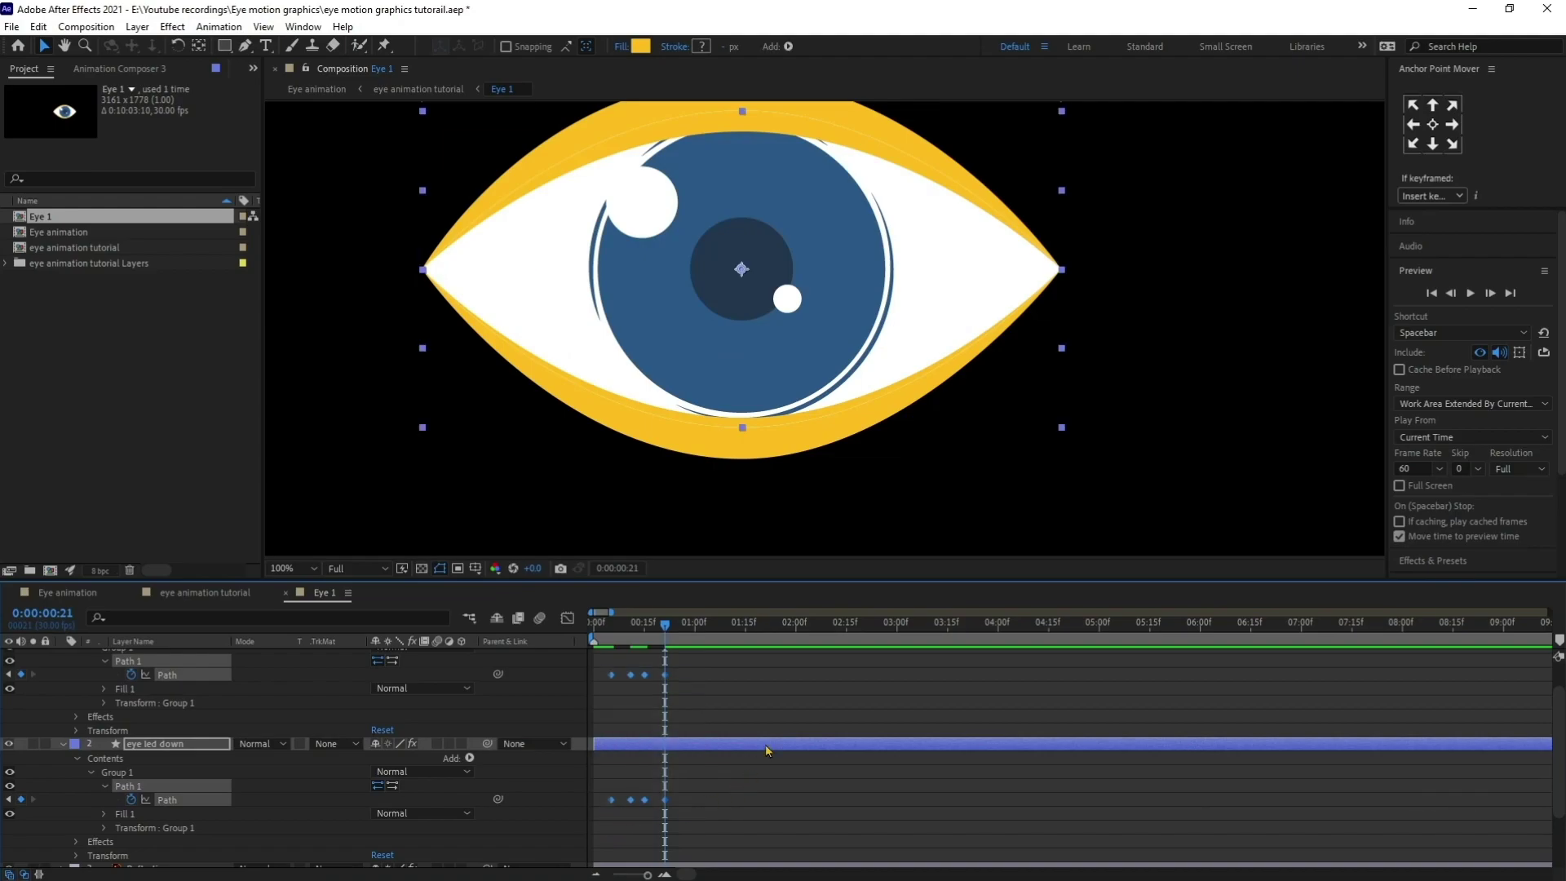
pyautogui.press('F9')
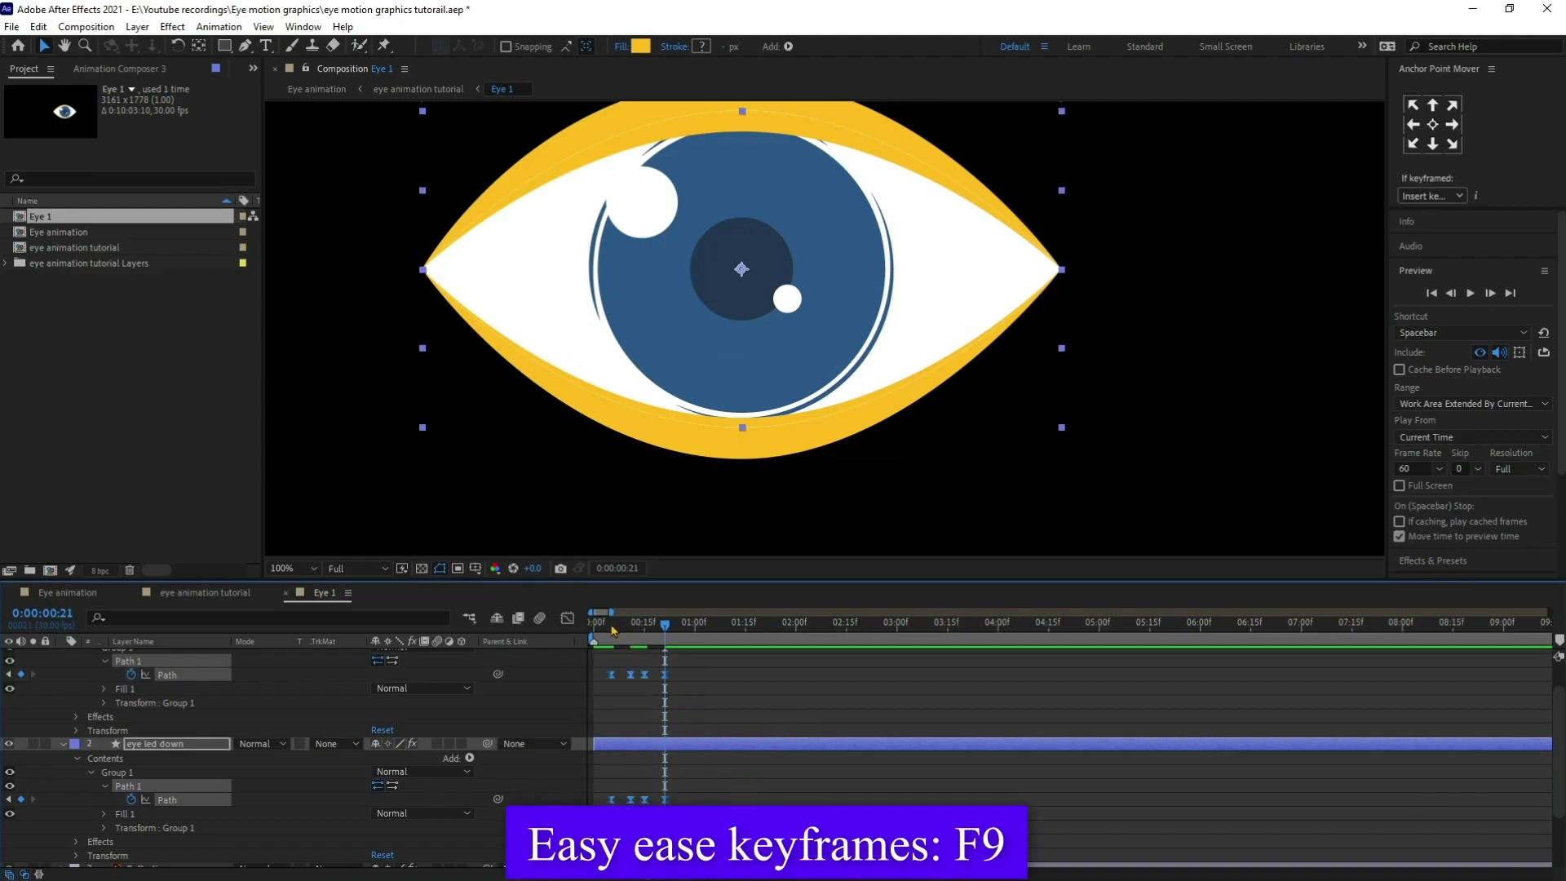
# - Play back the eyelid blink from the start of the composition to check its motion
pyautogui.click(600, 623)
pyautogui.click(731, 494)
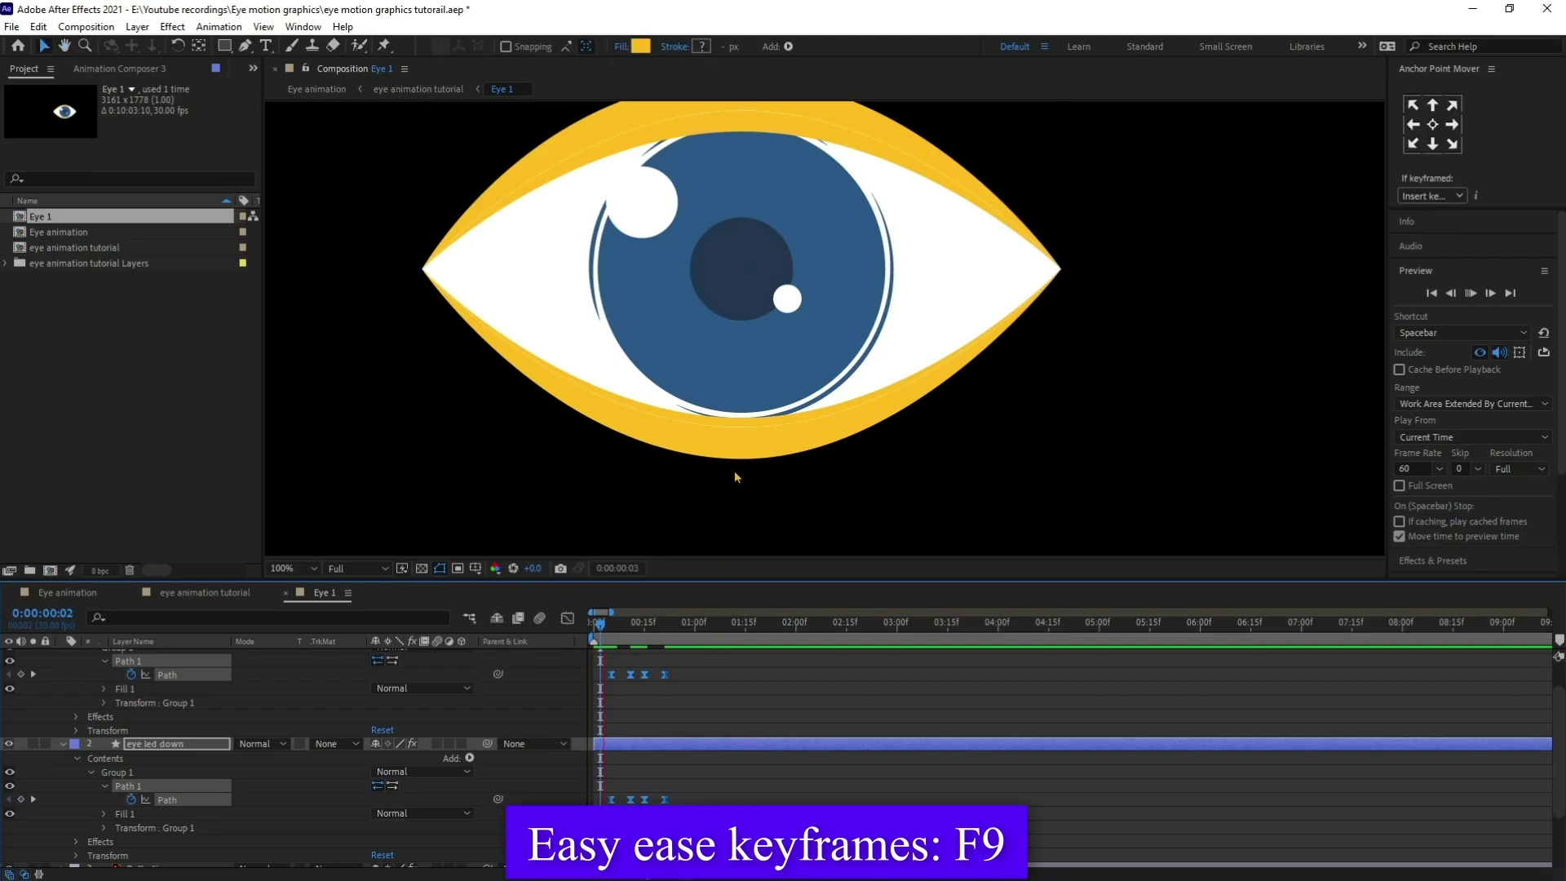
pyautogui.scroll(-1, 749, 421)
pyautogui.press('space')
pyautogui.click(604, 636)
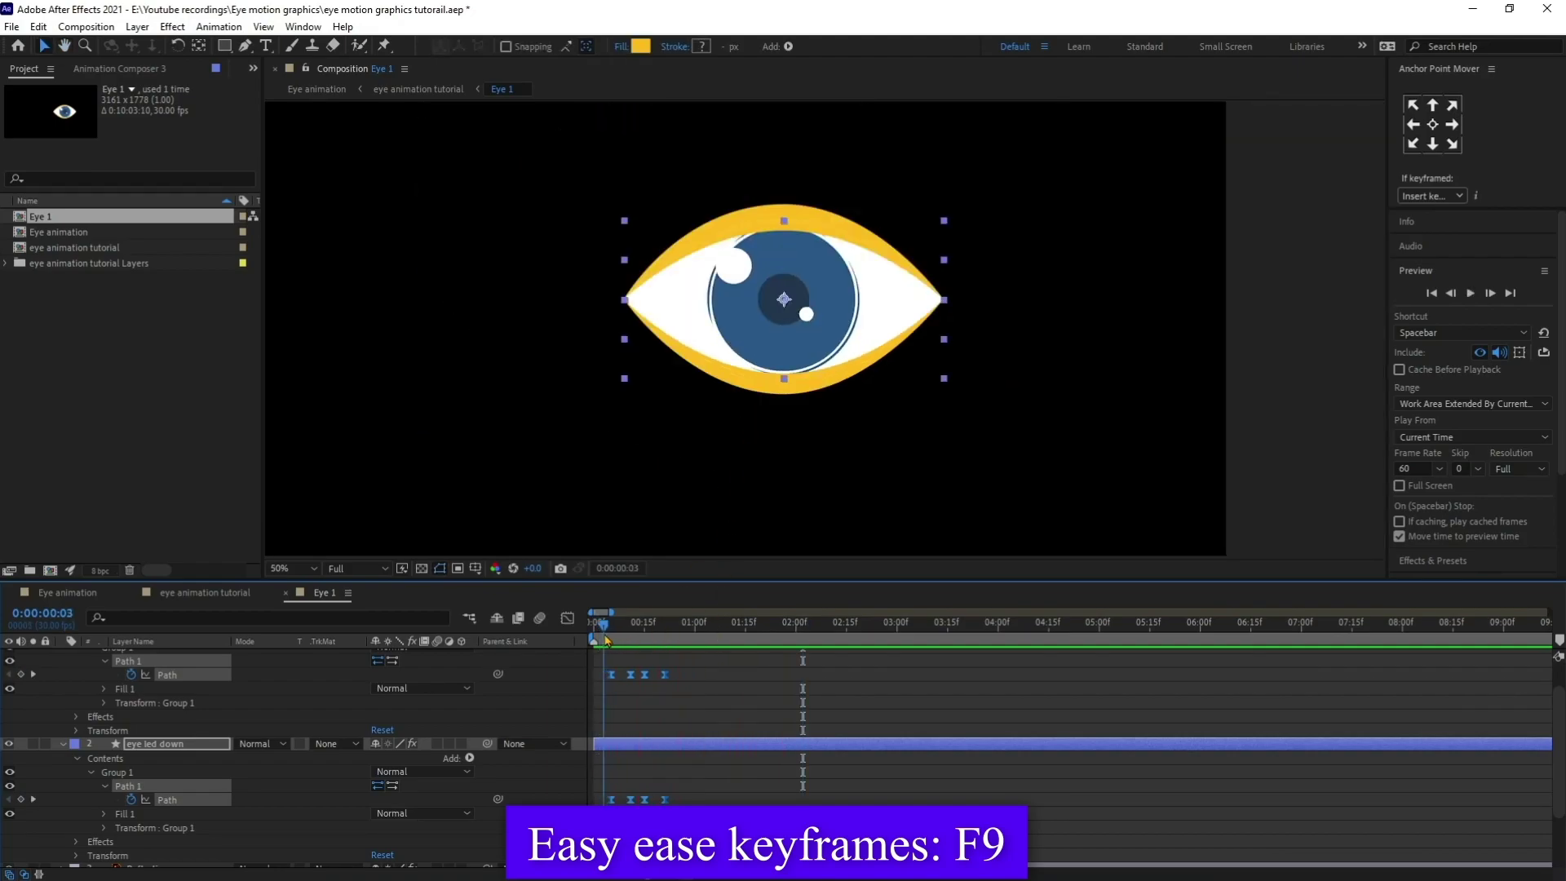
pyautogui.press('space')
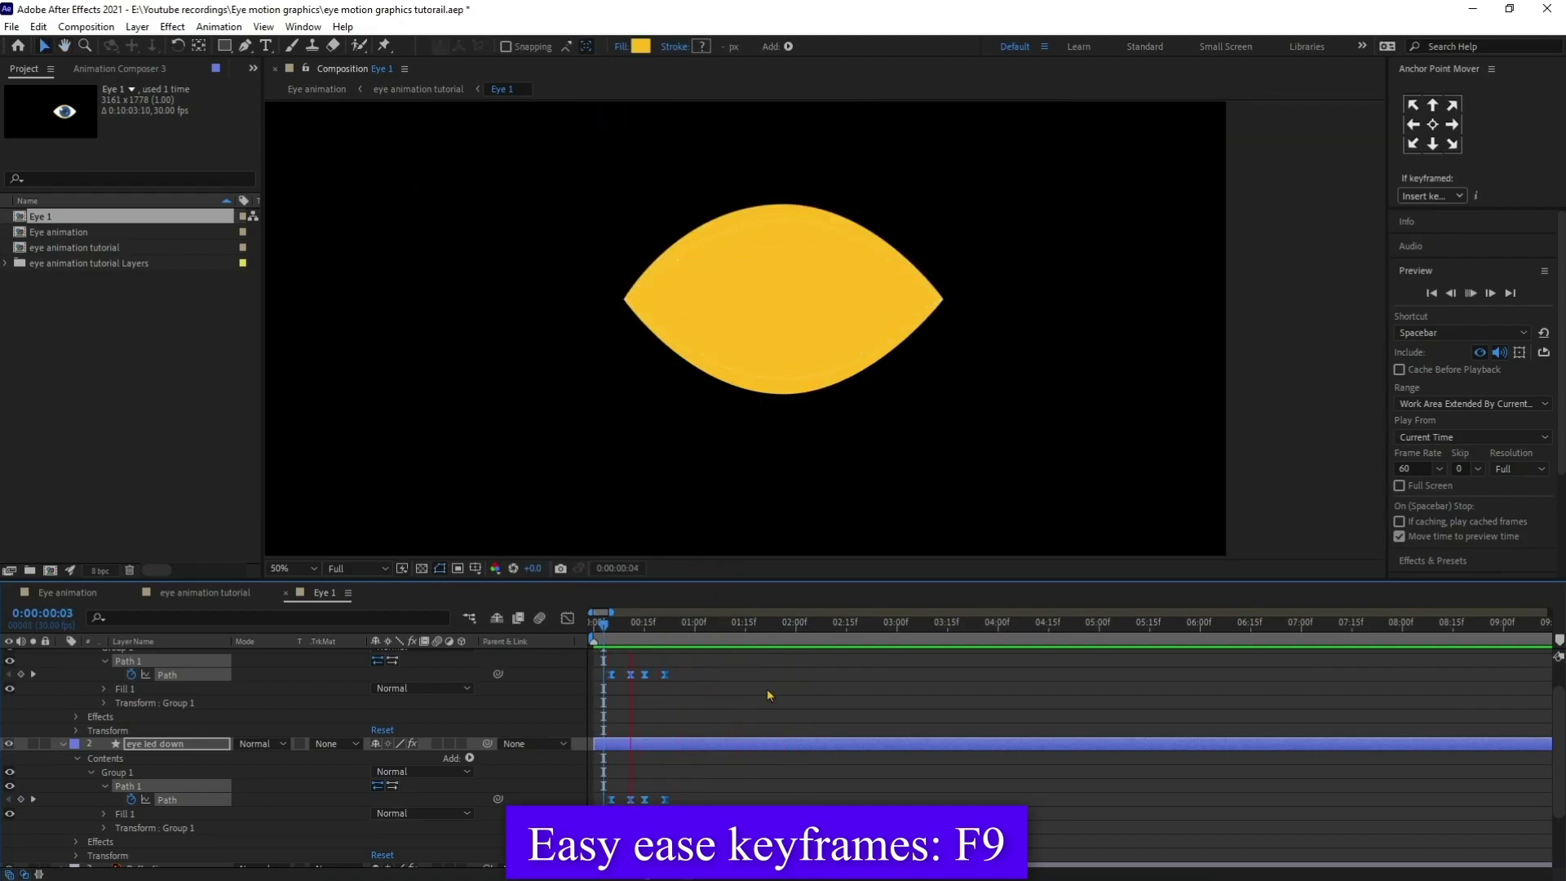
pyautogui.press('space')
pyautogui.click(728, 686)
pyautogui.click(806, 351)
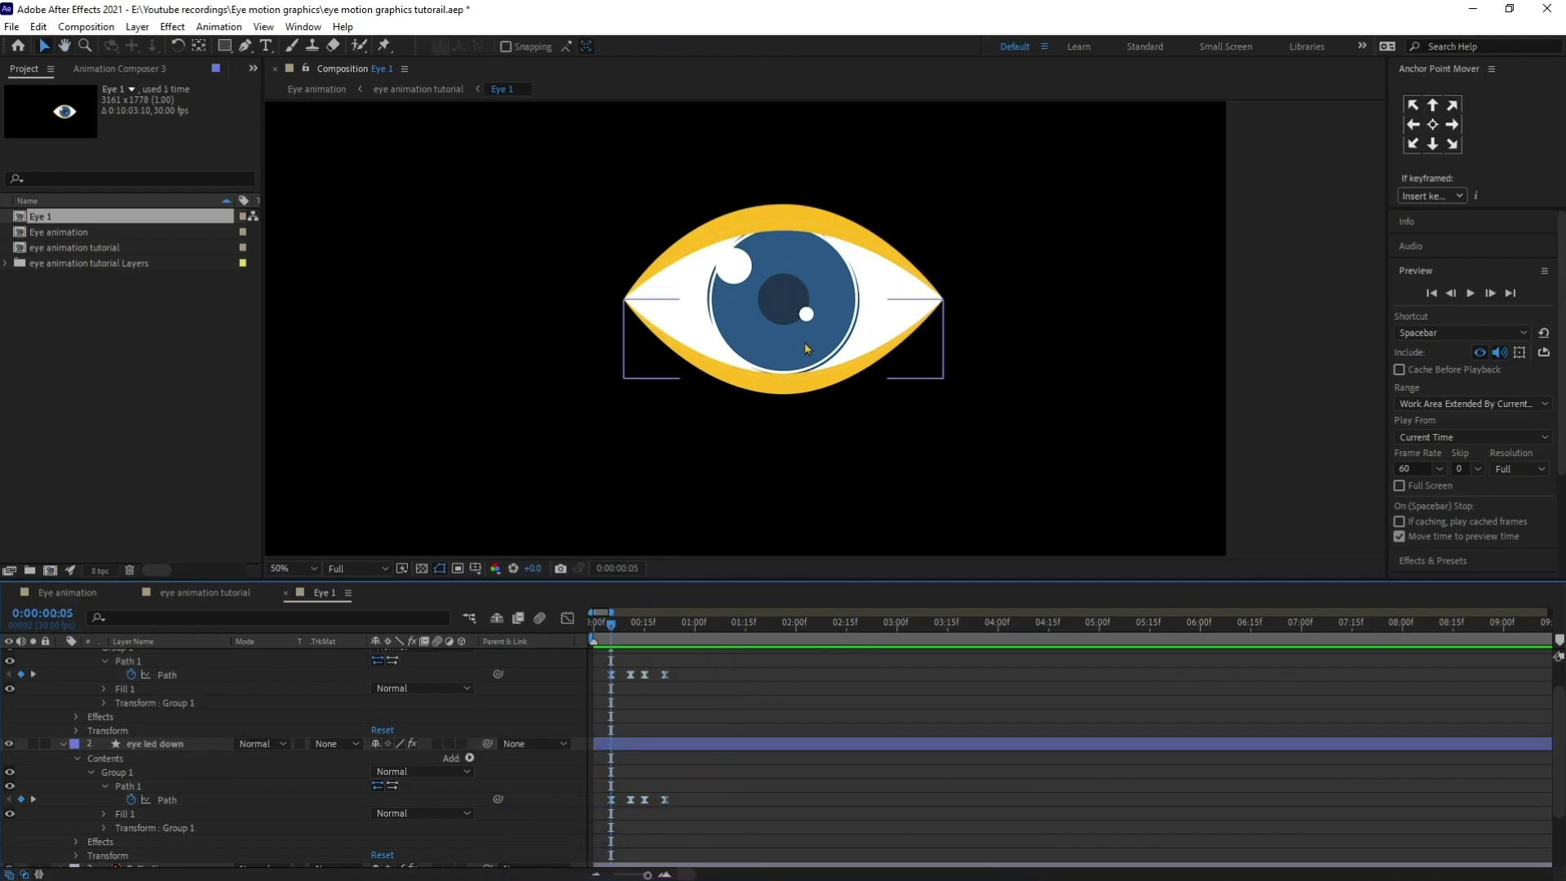
# - Parent the Reflection, Ratina 2 and Ratina stroke layers to the Ratina 4 layer
pyautogui.scroll(-4, 245, 791)
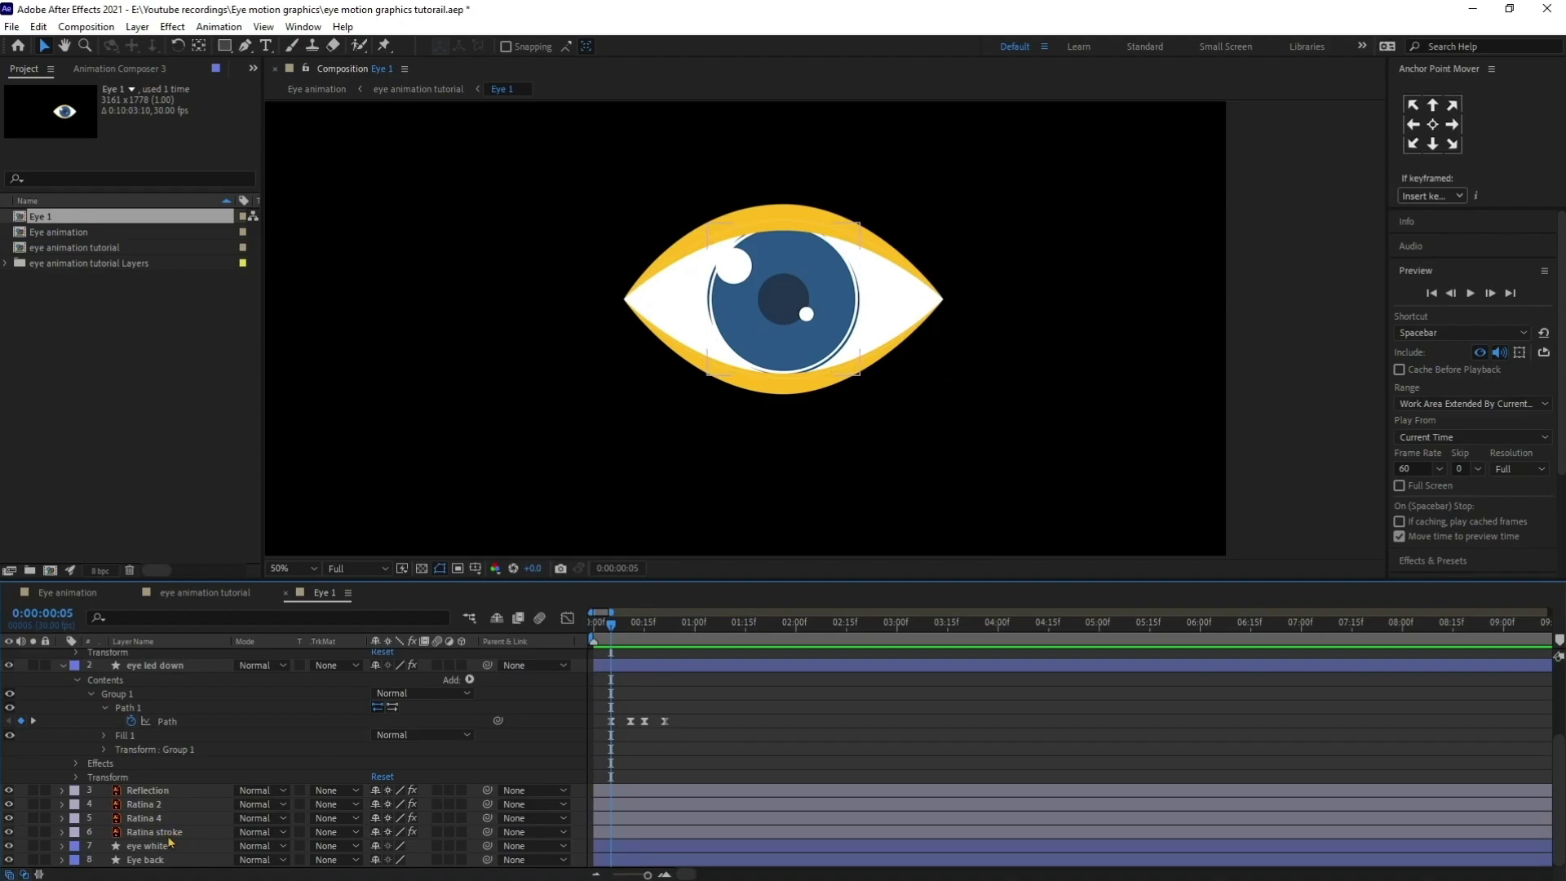
pyautogui.click(160, 819)
pyautogui.click(160, 807)
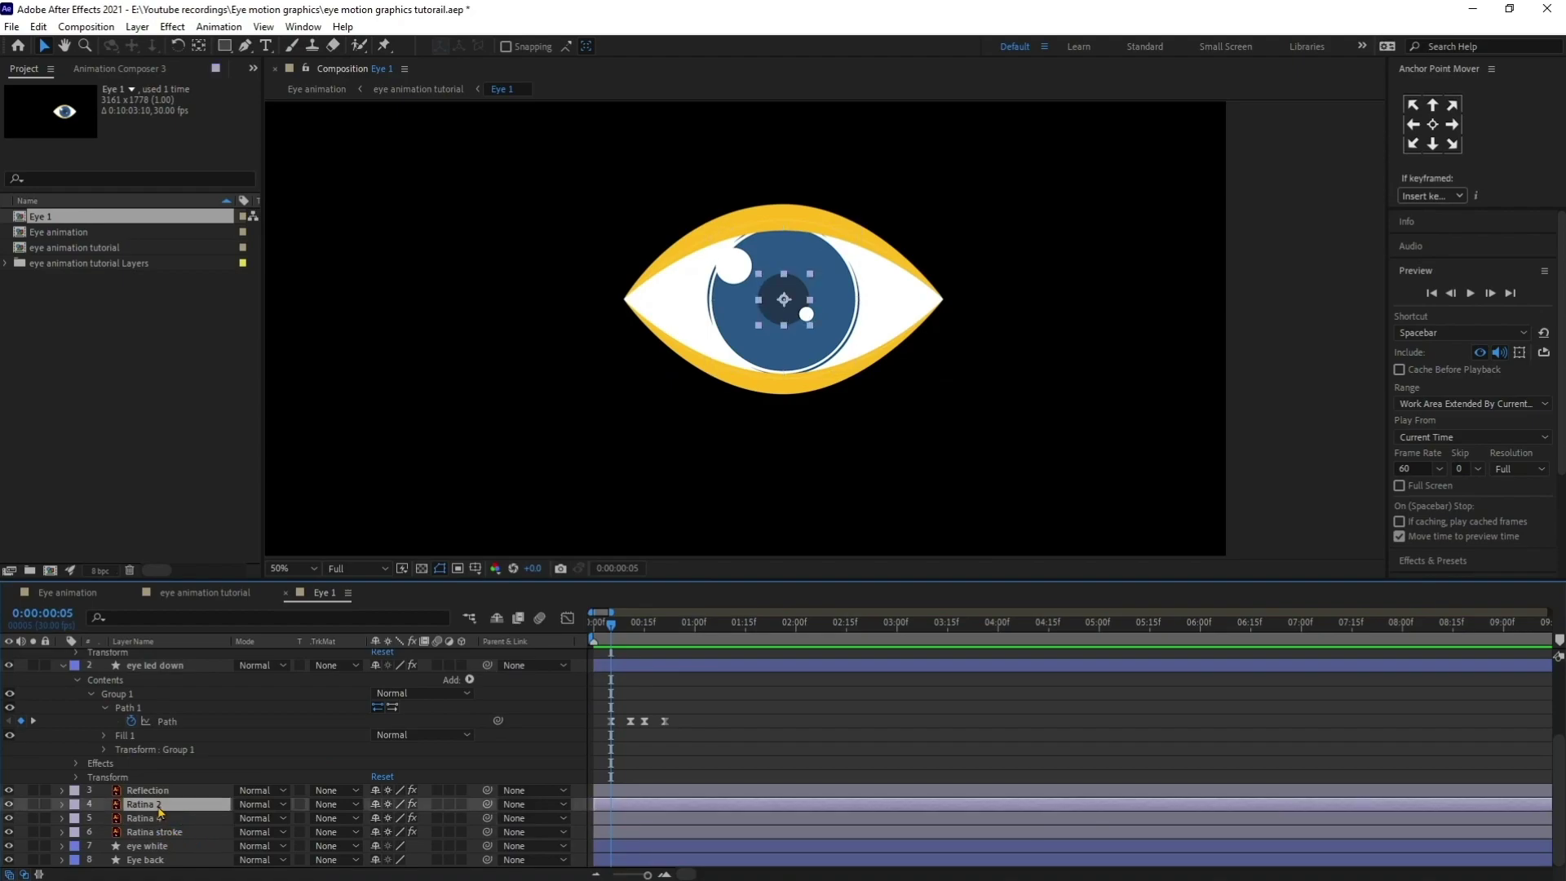
pyautogui.keyDown('ctrl'); pyautogui.click(166, 833); pyautogui.keyUp('ctrl')
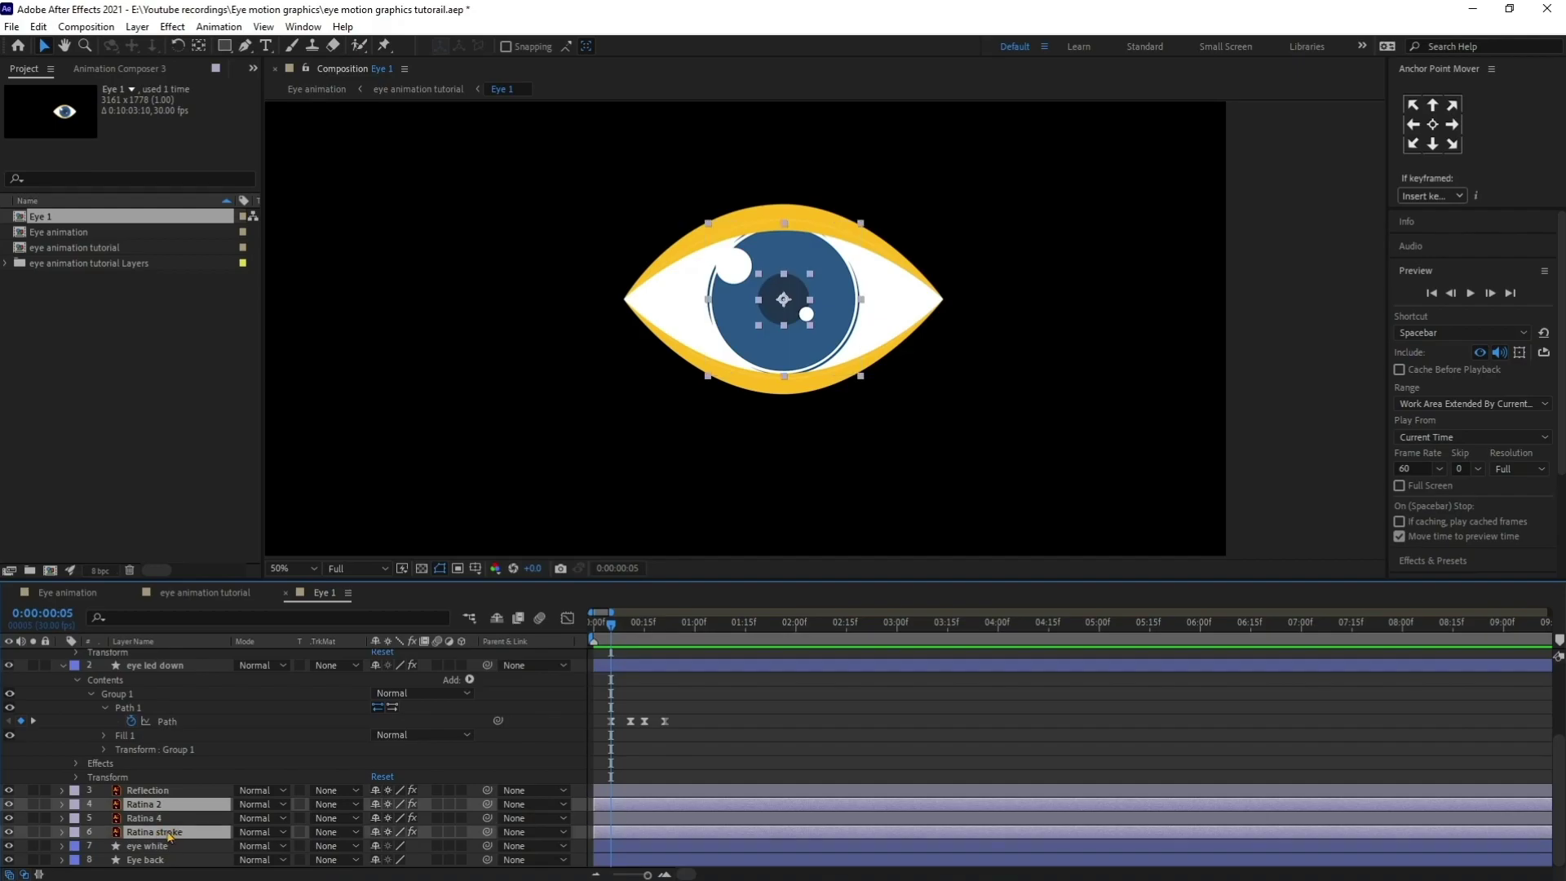
pyautogui.keyDown('ctrl'); pyautogui.click(158, 792); pyautogui.keyUp('ctrl')
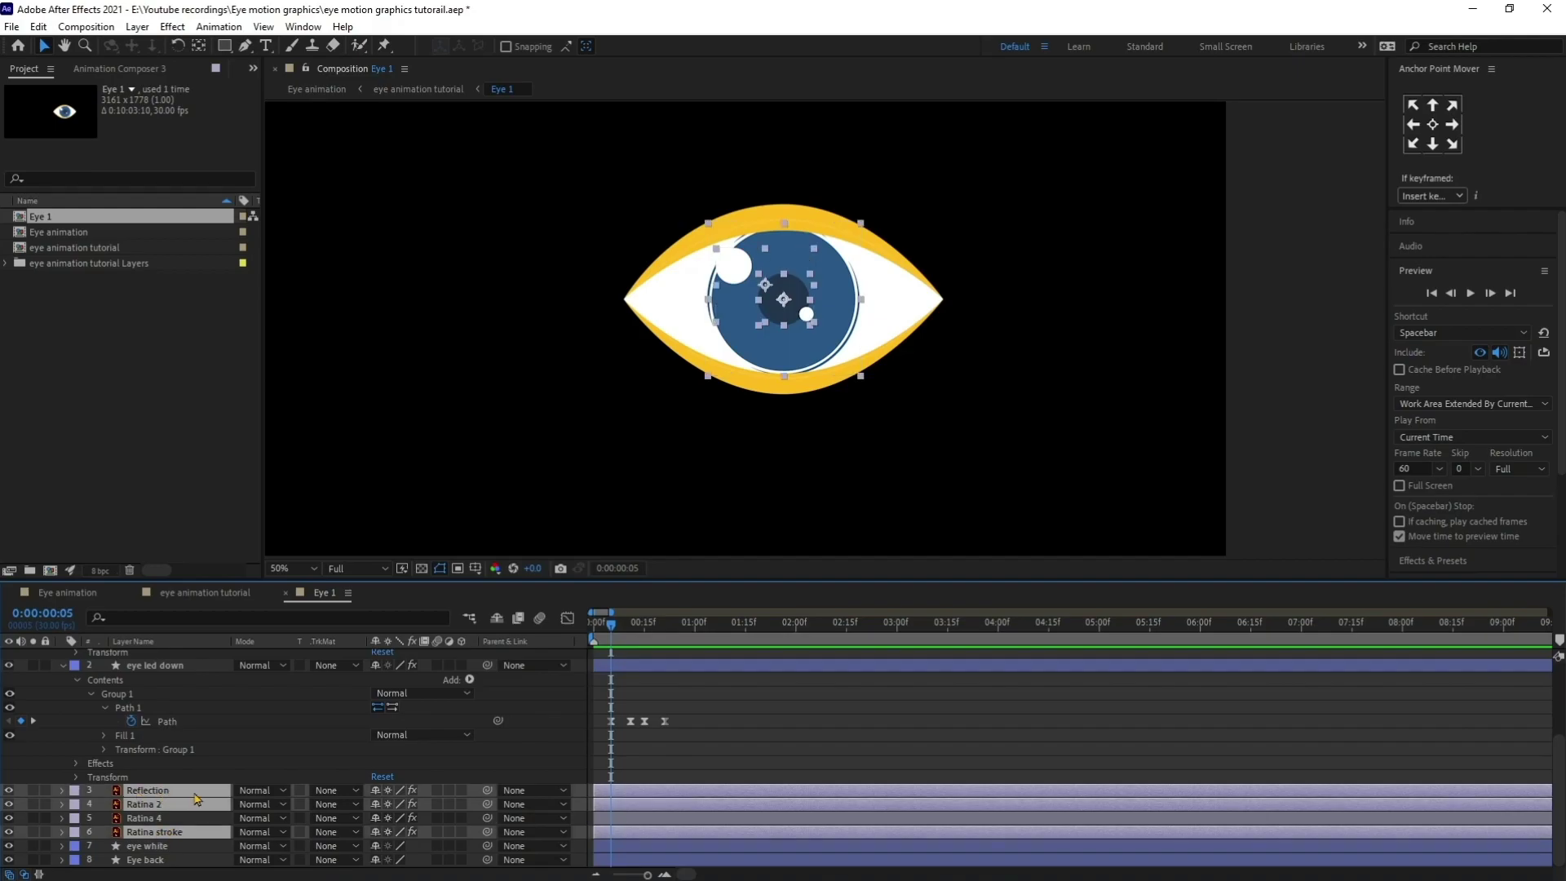
pyautogui.moveTo(487, 805); pyautogui.dragTo(167, 822)
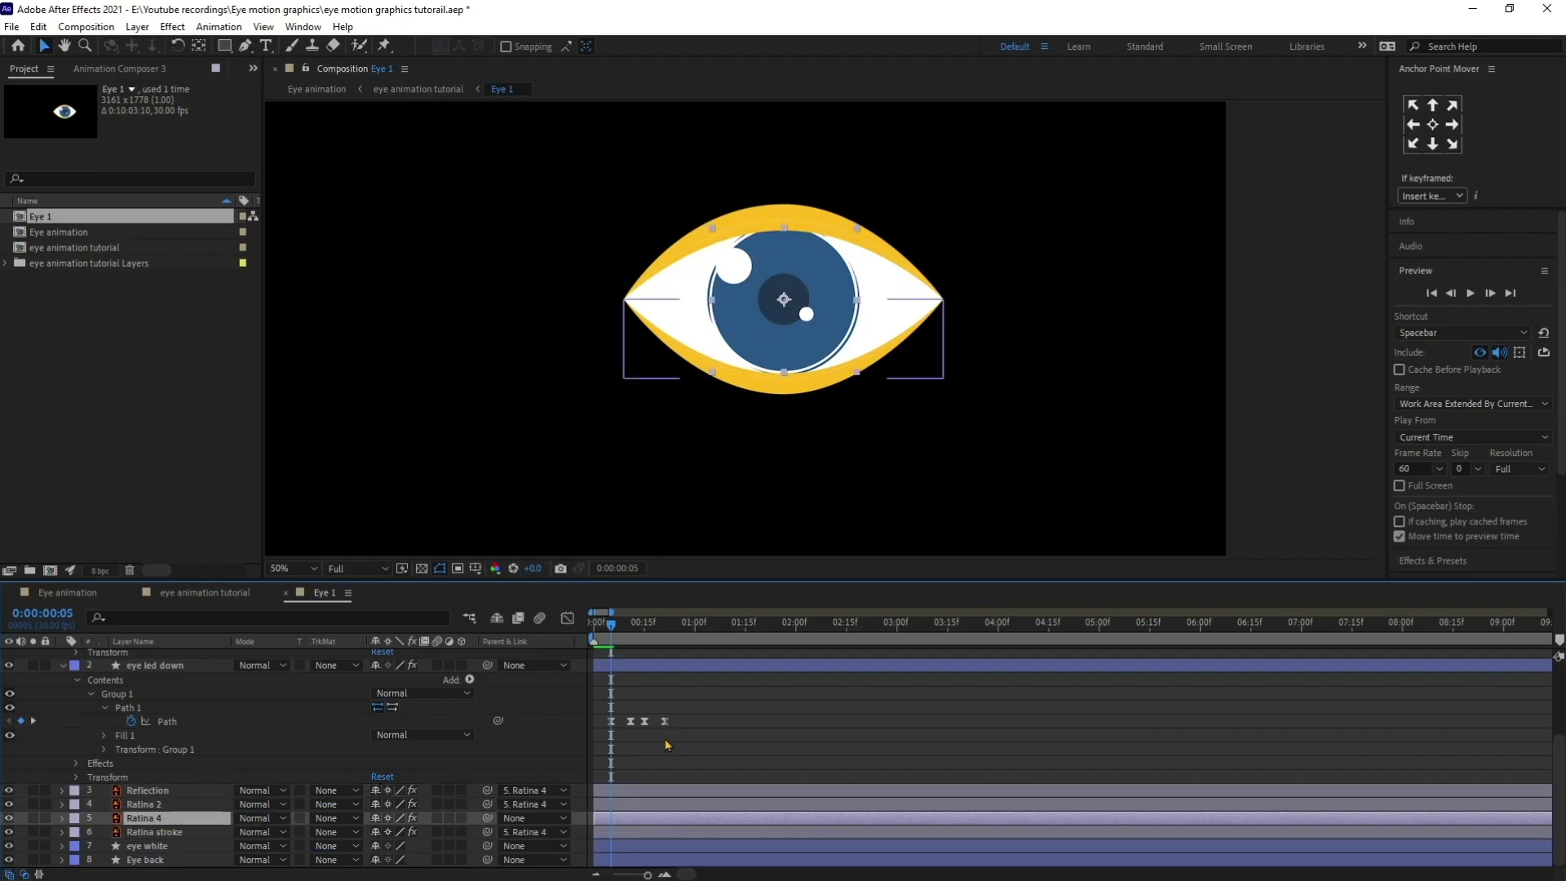
# - Add a Position keyframe to the Ratina 4 layer at 0:00:00:05
pyautogui.press('k')
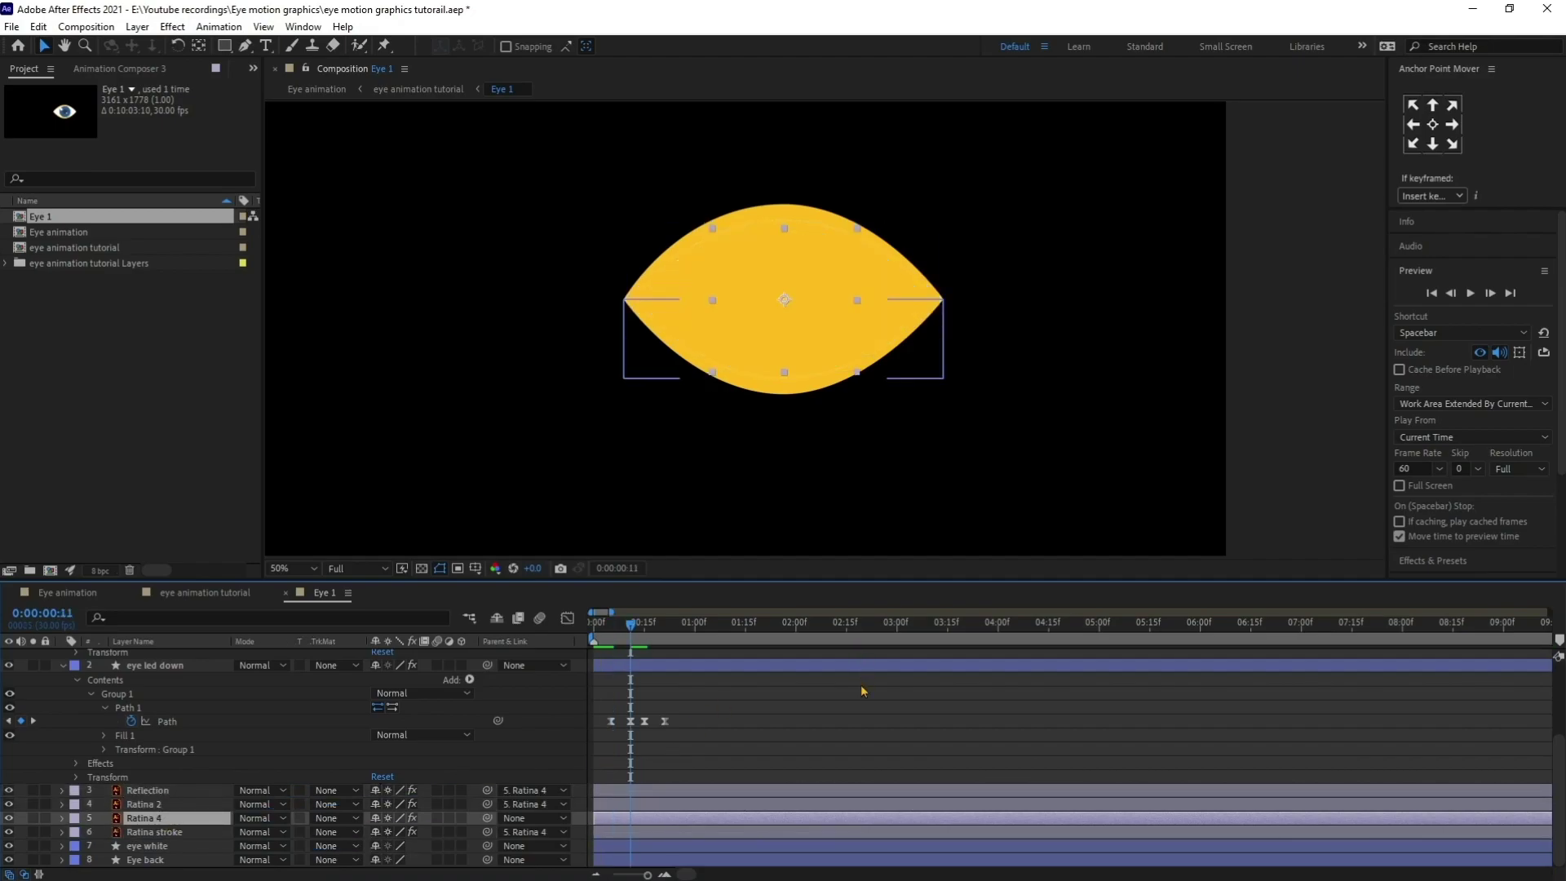
pyautogui.press('j')
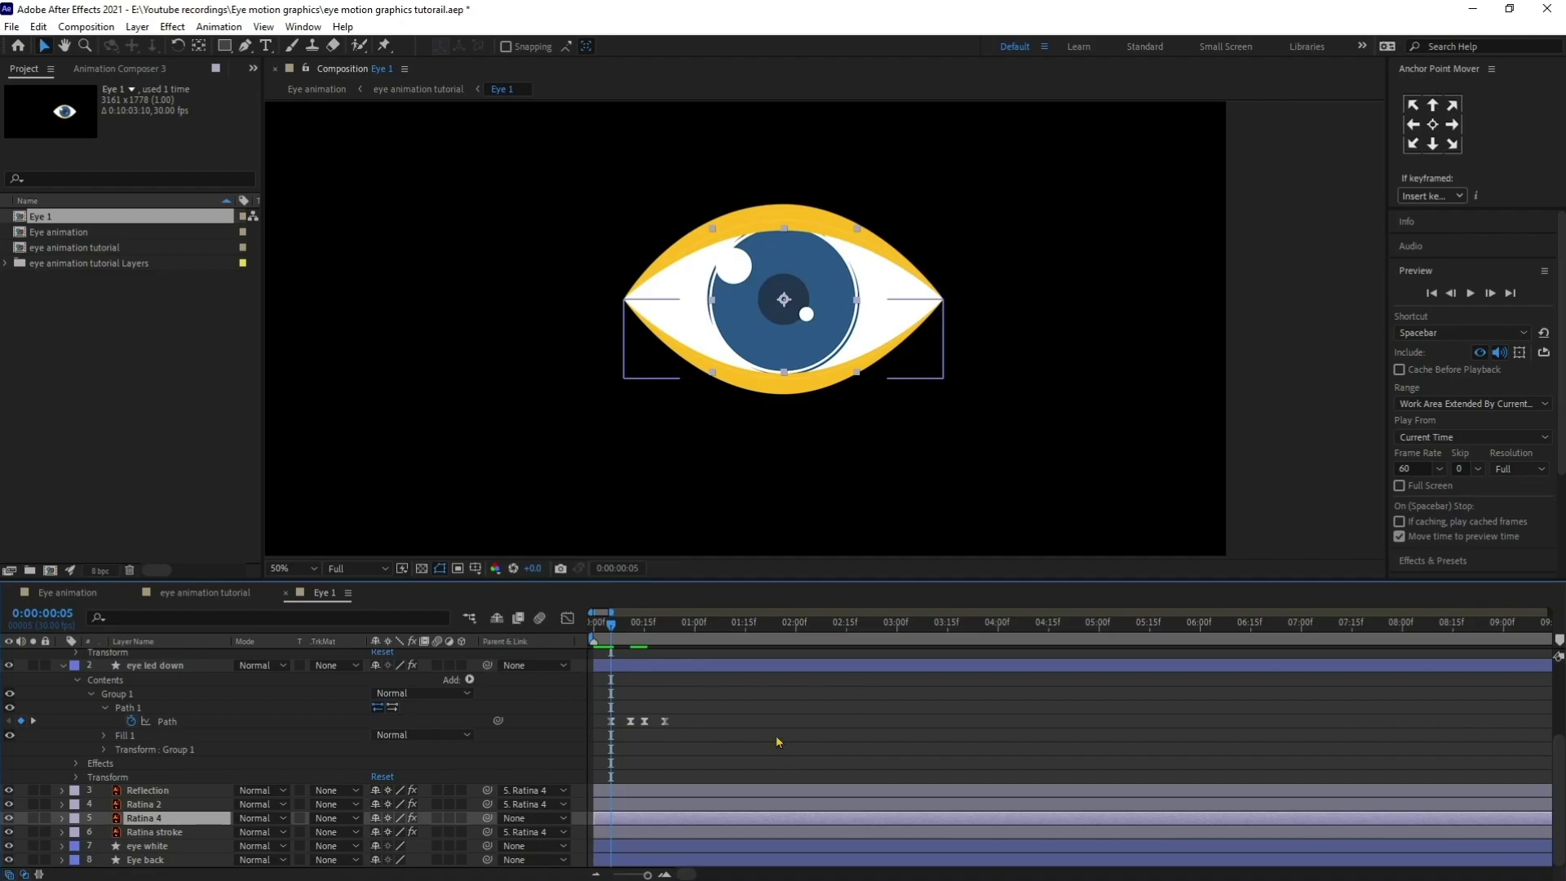
pyautogui.press('p')
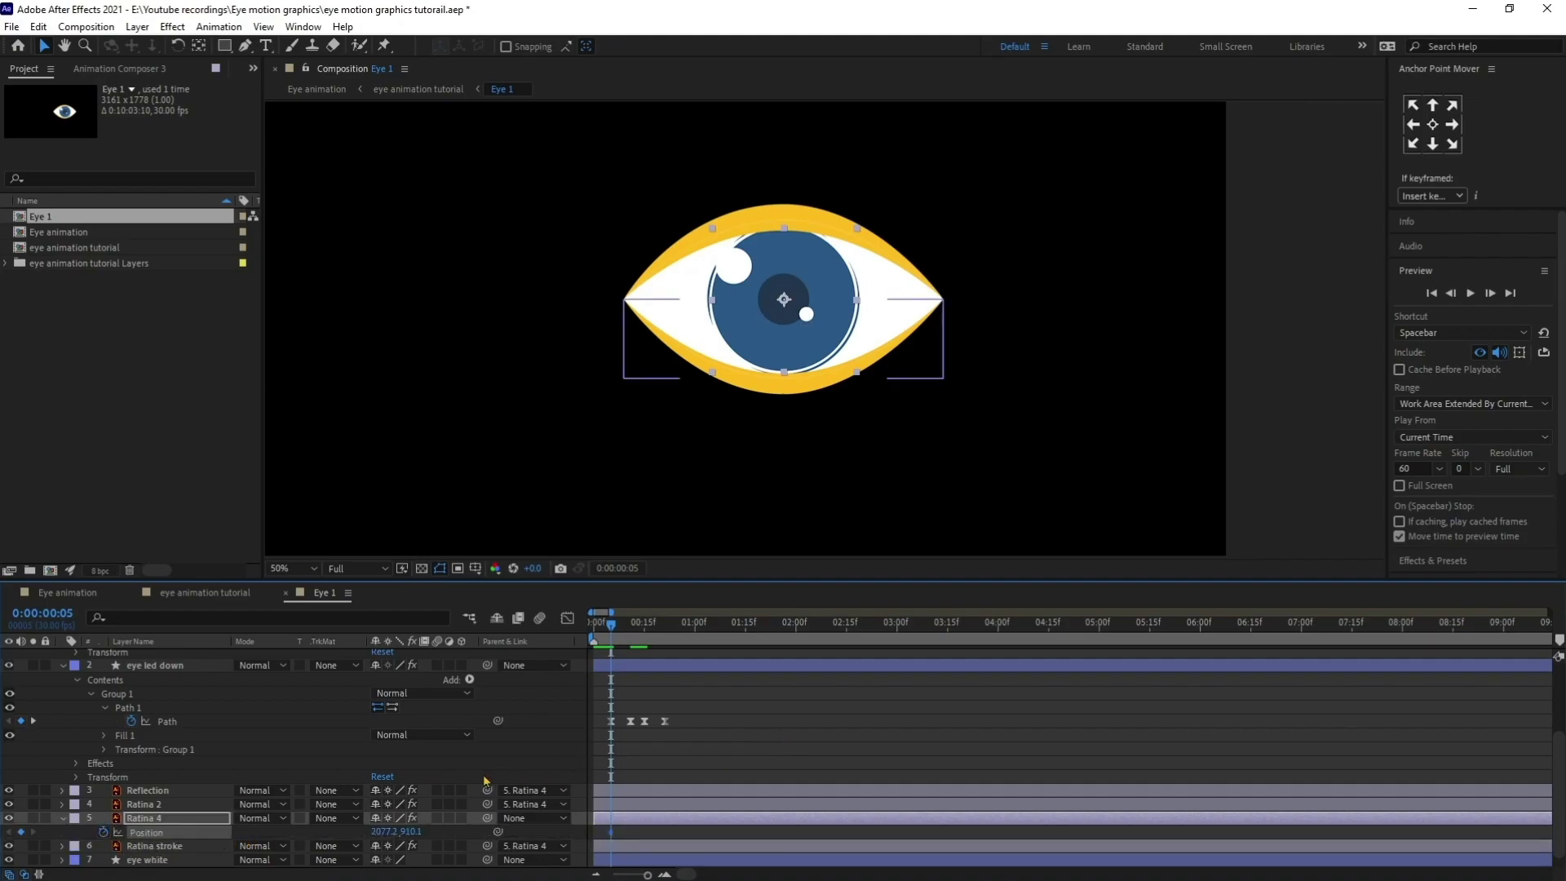
# - At 0:00:00:11, nudge the Ratina 4 layer straight down to a Position of 2077.2, 958.1
pyautogui.press('k')
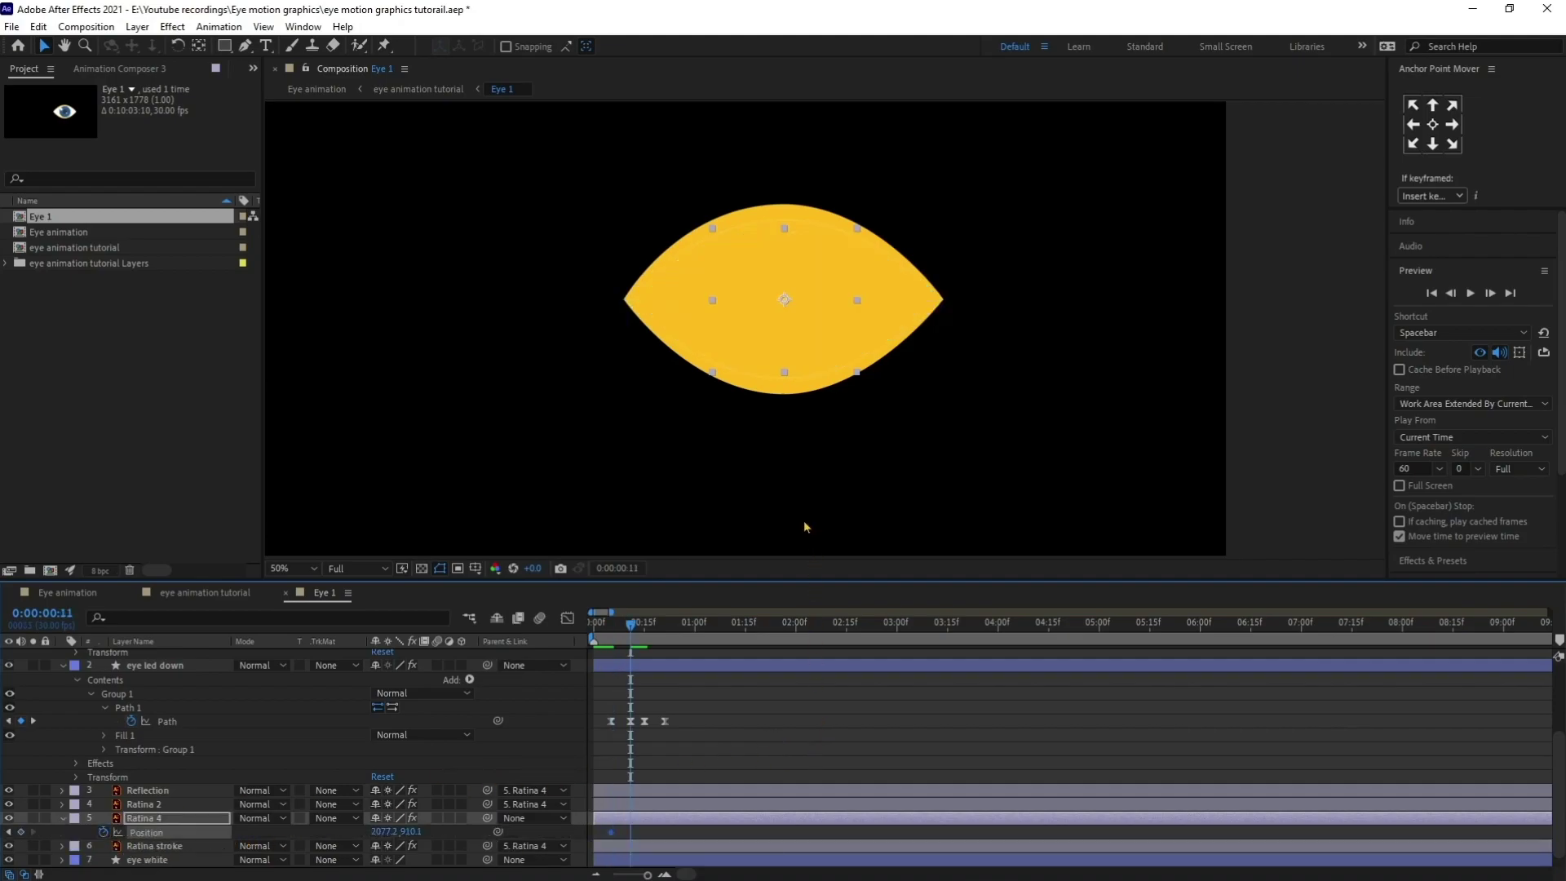
pyautogui.press('Down')
pyautogui.press('Down')
pyautogui.press('Down')
pyautogui.press('Down')
pyautogui.press('Down')
pyautogui.press('Down')
pyautogui.press('Down')
pyautogui.press('Down')
pyautogui.press('Down')
pyautogui.press('Down')
pyautogui.press('Down')
pyautogui.press('Down')
pyautogui.press('Down')
pyautogui.press('Down')
pyautogui.press('Down')
pyautogui.press('Down')
pyautogui.press('Down')
# - Add a Ratina 4 Position keyframe at 0:00:00:15 and copy its 0:00:00:05 keyframe to 0:00:00:21, with Easy Ease on all of them
pyautogui.press('k')
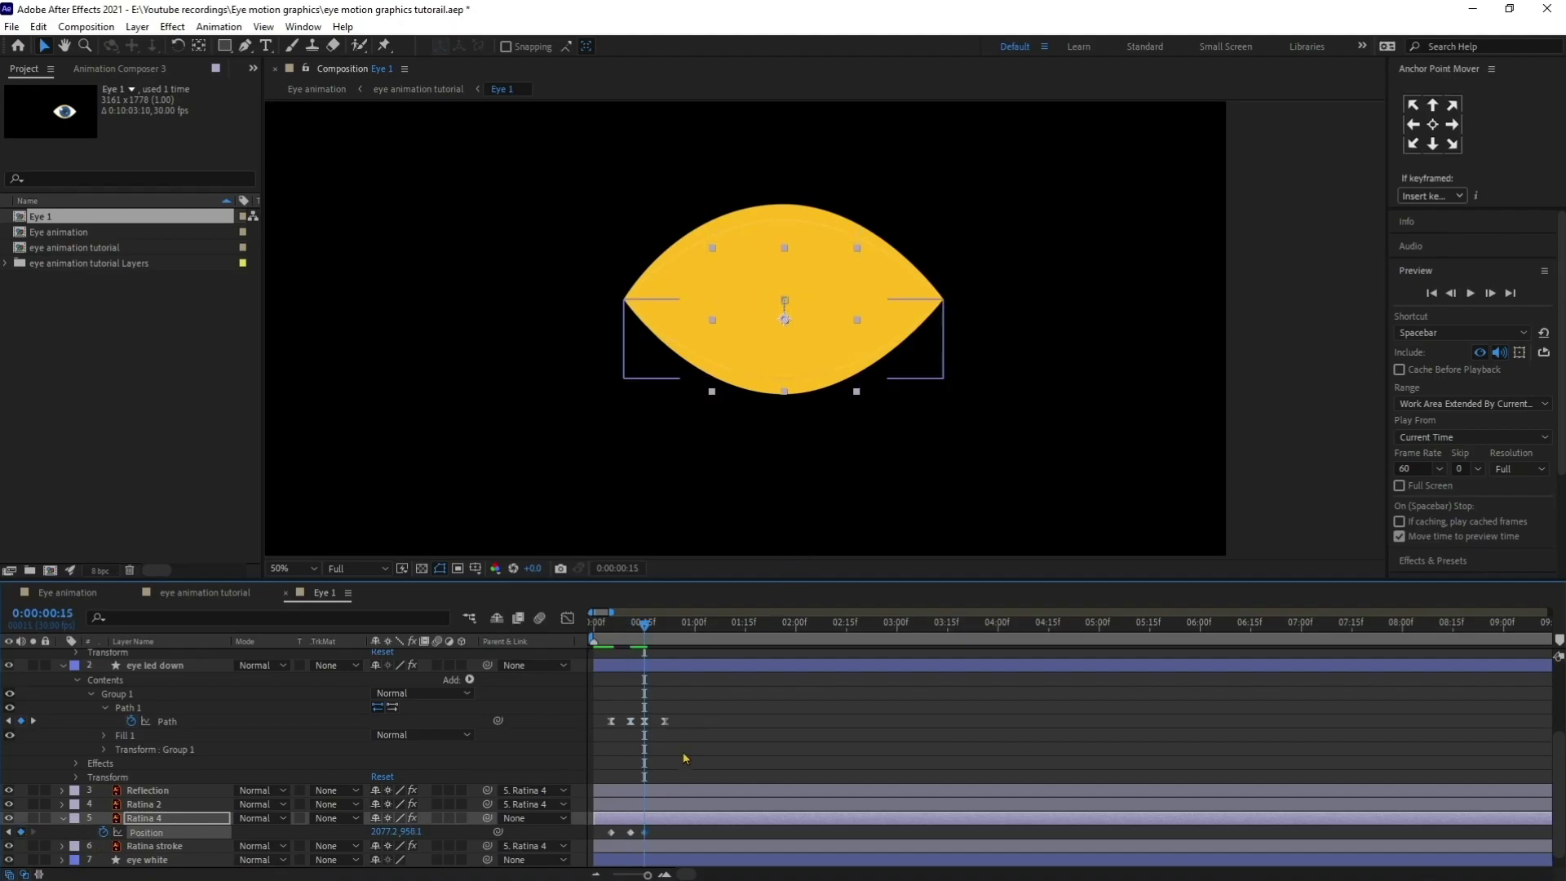
pyautogui.press('k')
pyautogui.click(161, 819)
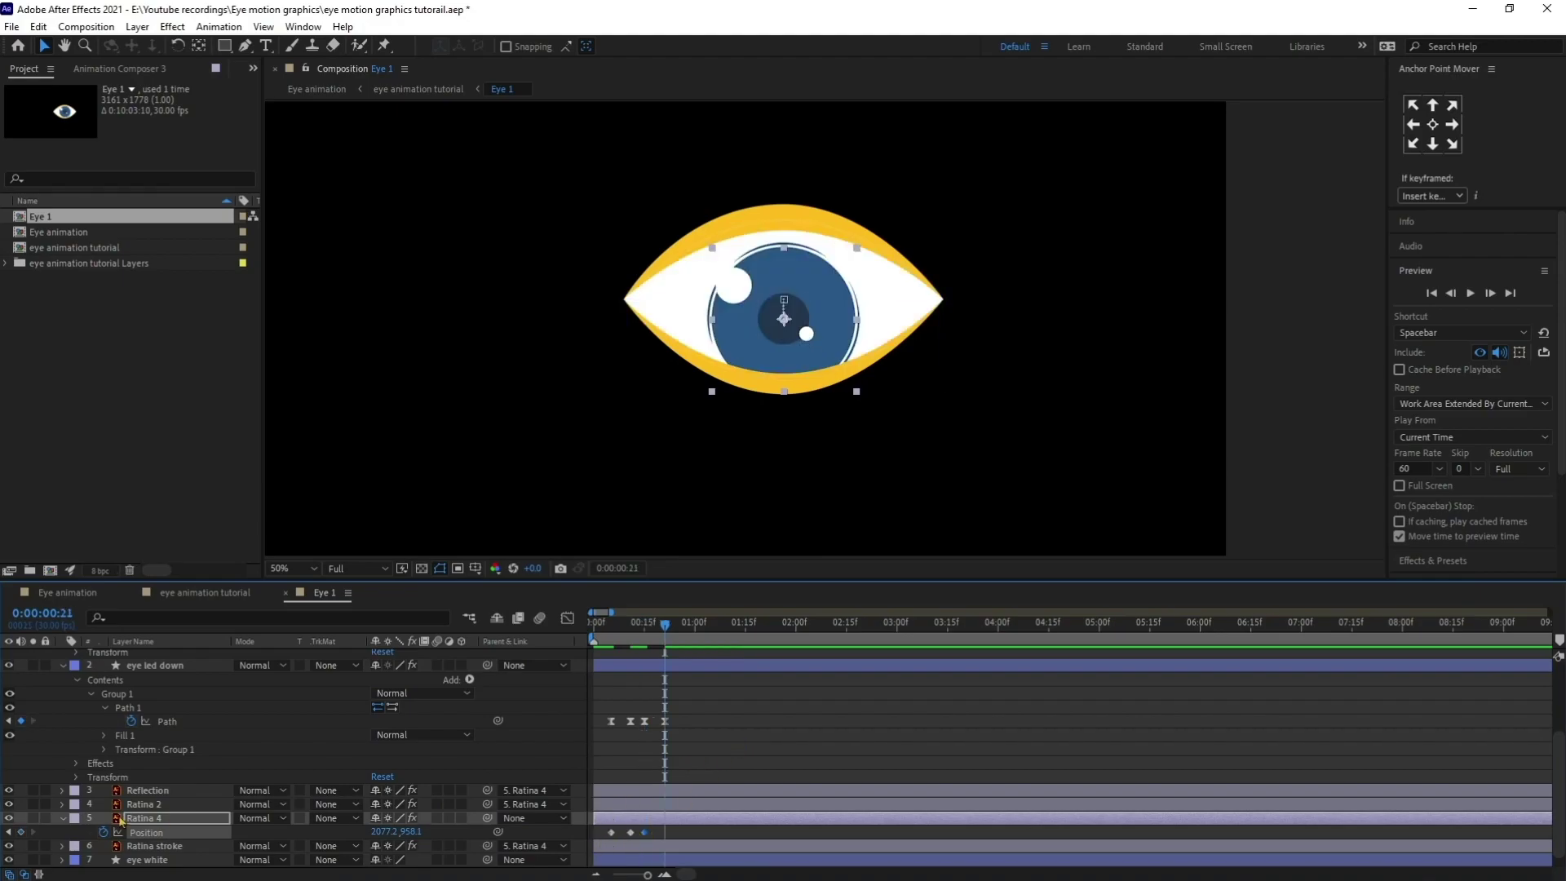
pyautogui.click(611, 832)
pyautogui.hotkey('ctrl', 'c')
pyautogui.hotkey('ctrl', 'v')
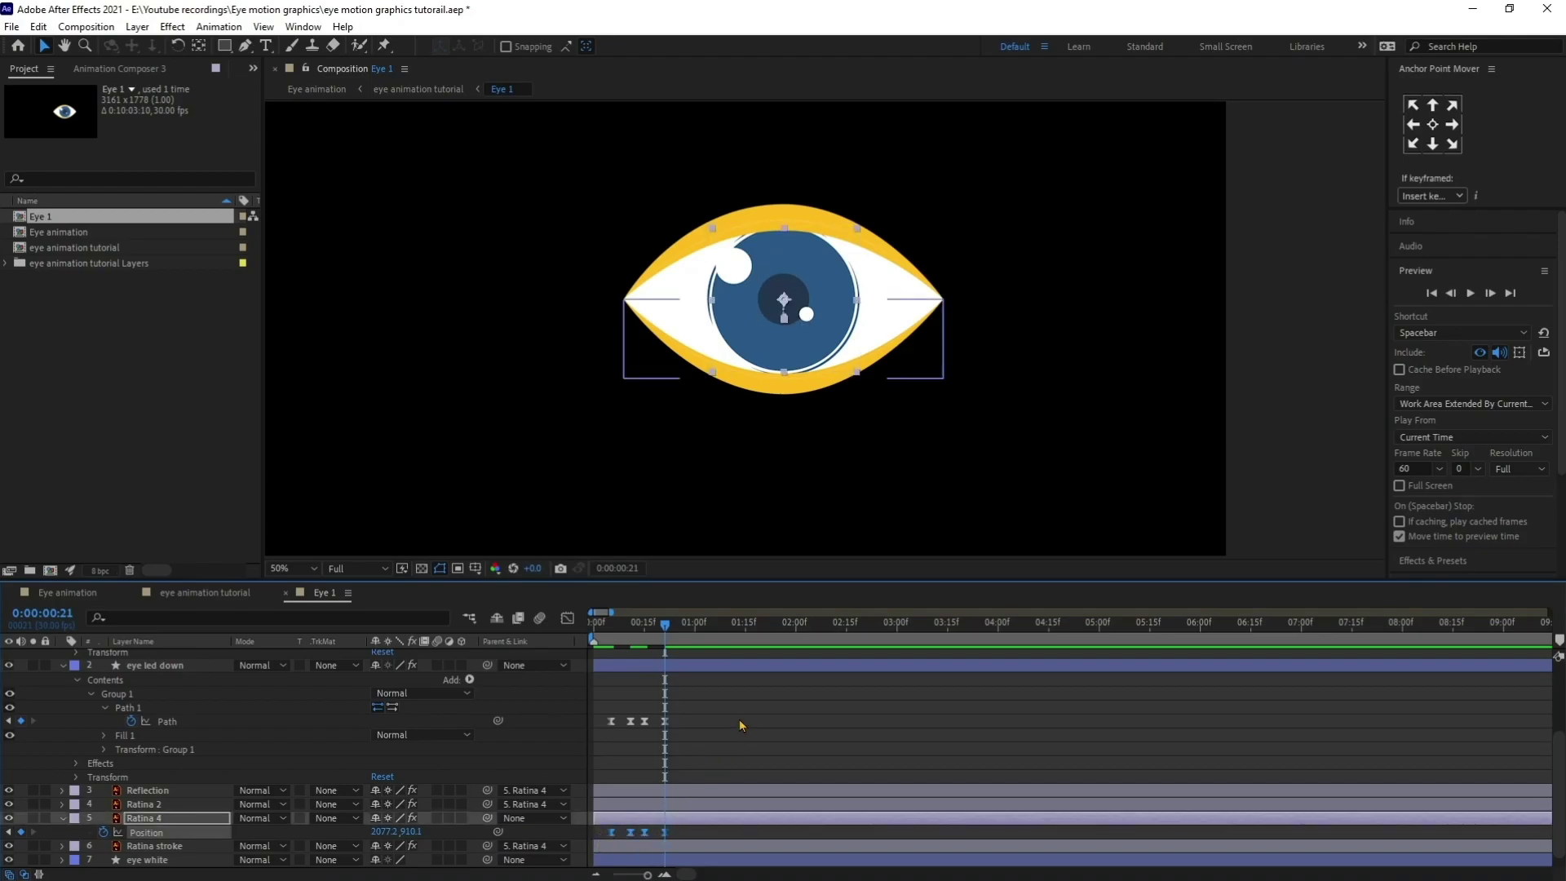
# - End the work area at 0:00:01:08 and play back the blink with the moving iris
pyautogui.press('h')
pyautogui.press('=')
pyautogui.press('=')
pyautogui.moveTo(1027, 703); pyautogui.dragTo(1031, 689)
pyautogui.press('v')
pyautogui.moveTo(647, 628); pyautogui.dragTo(1106, 641)
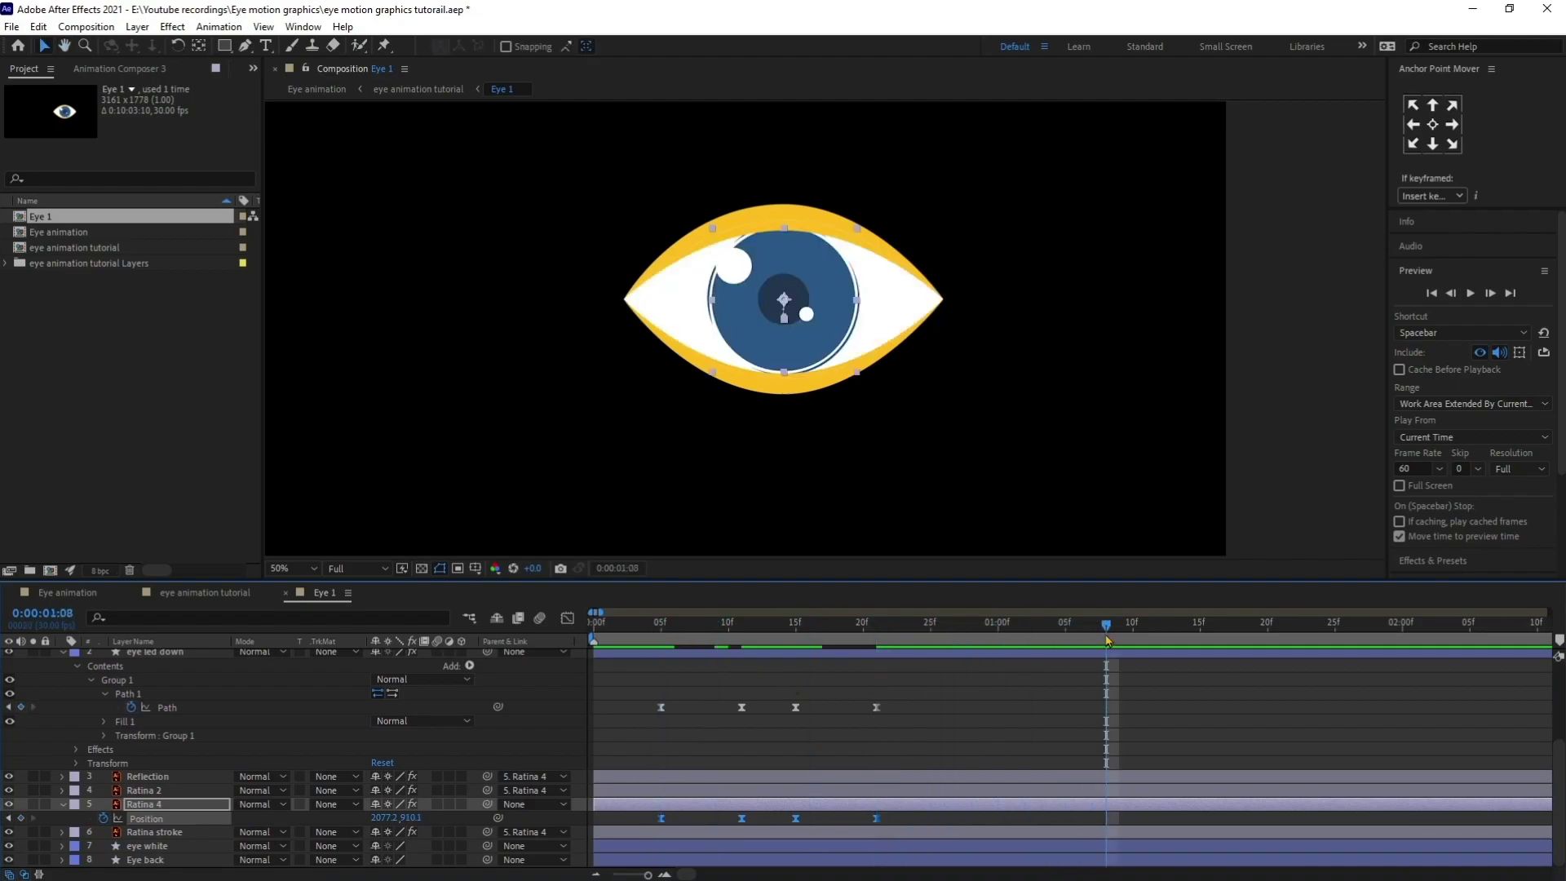
pyautogui.press('n')
pyautogui.press('space')
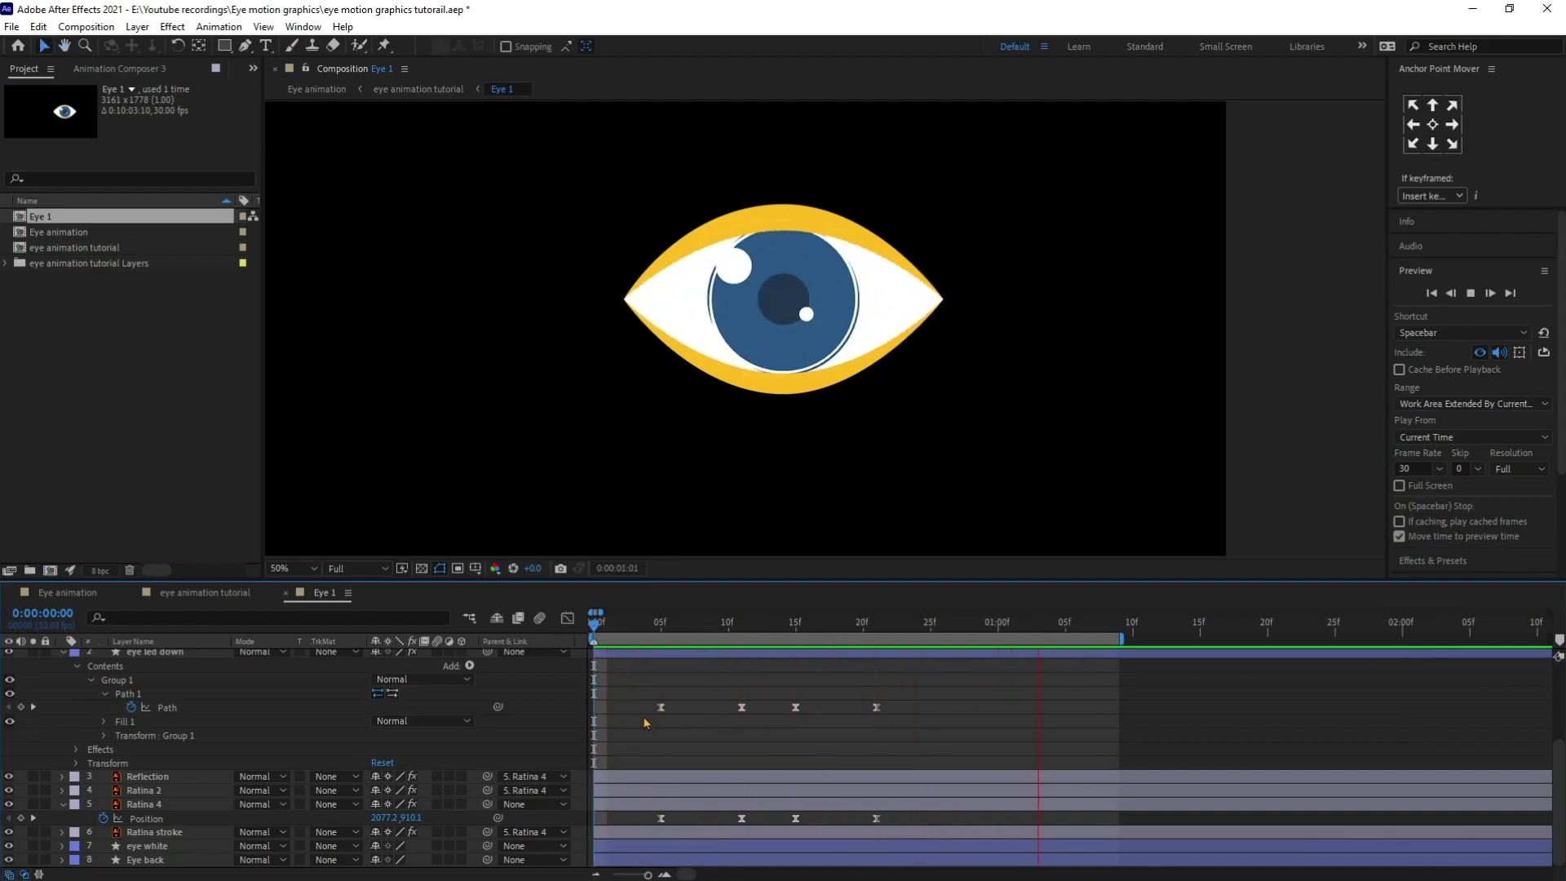
pyautogui.press('space')
# - Add a Scale keyframe to the Ratina 2 layer at 0:00:00:21
pyautogui.press('-')
pyautogui.click(128, 795)
pyautogui.click(155, 792)
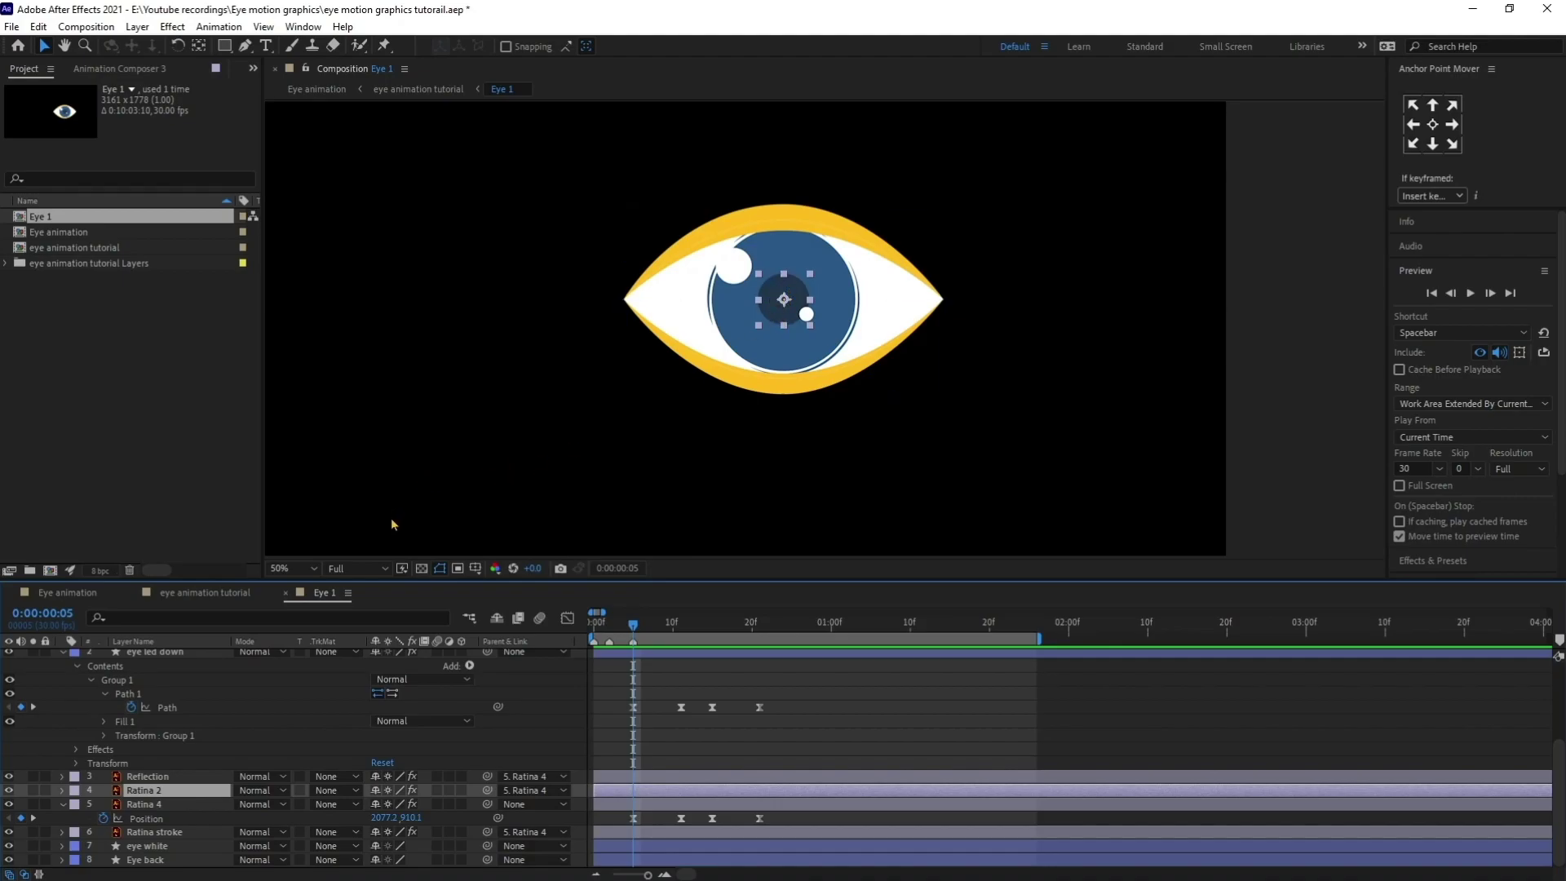
pyautogui.press('s')
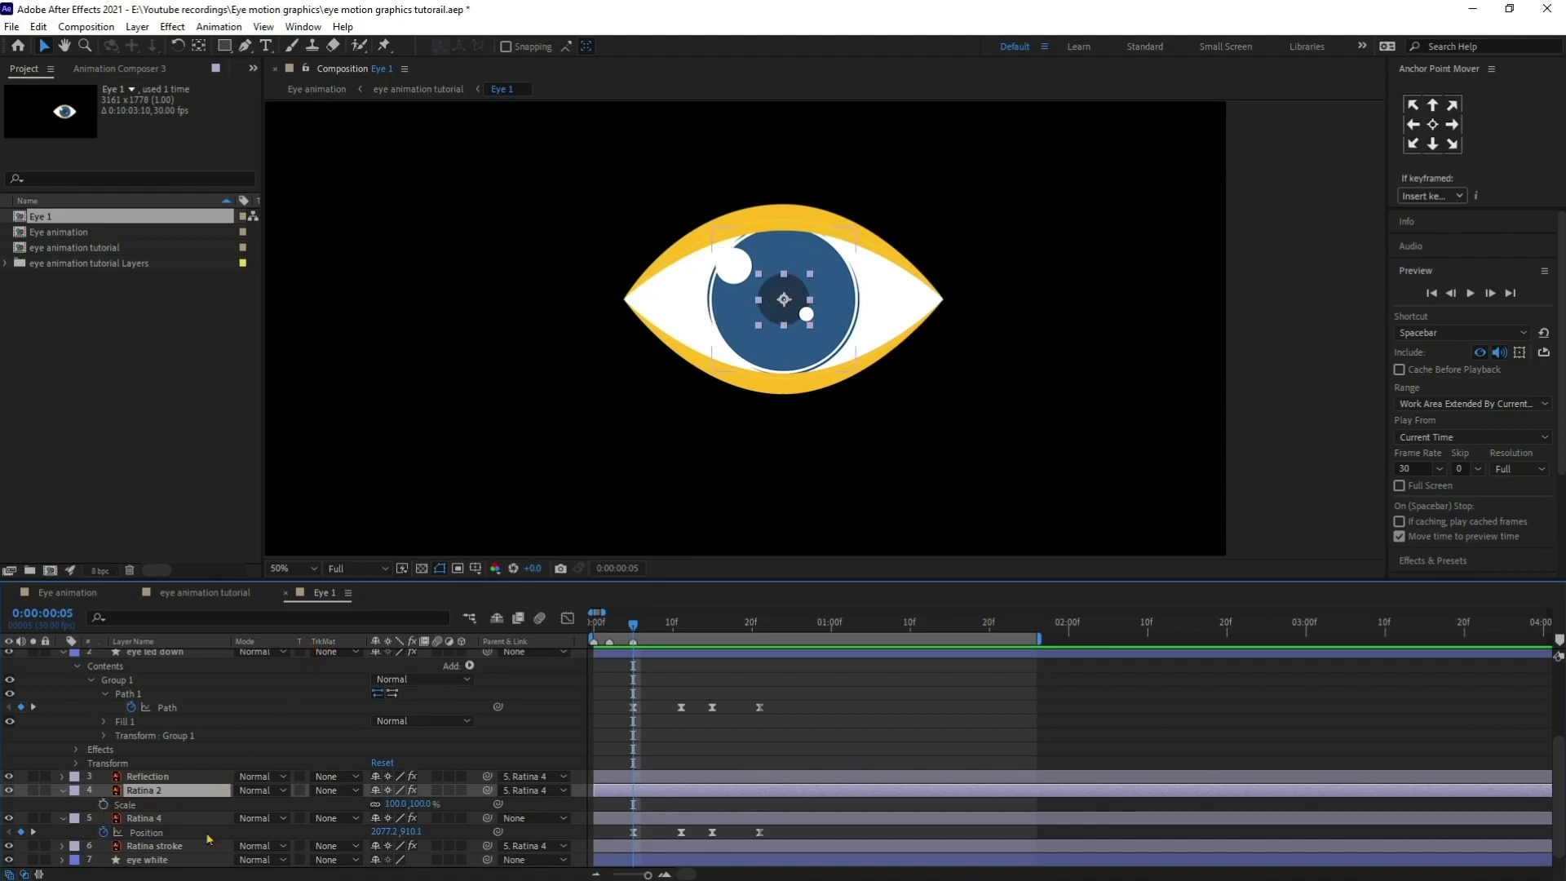
pyautogui.press('k')
pyautogui.press('k')
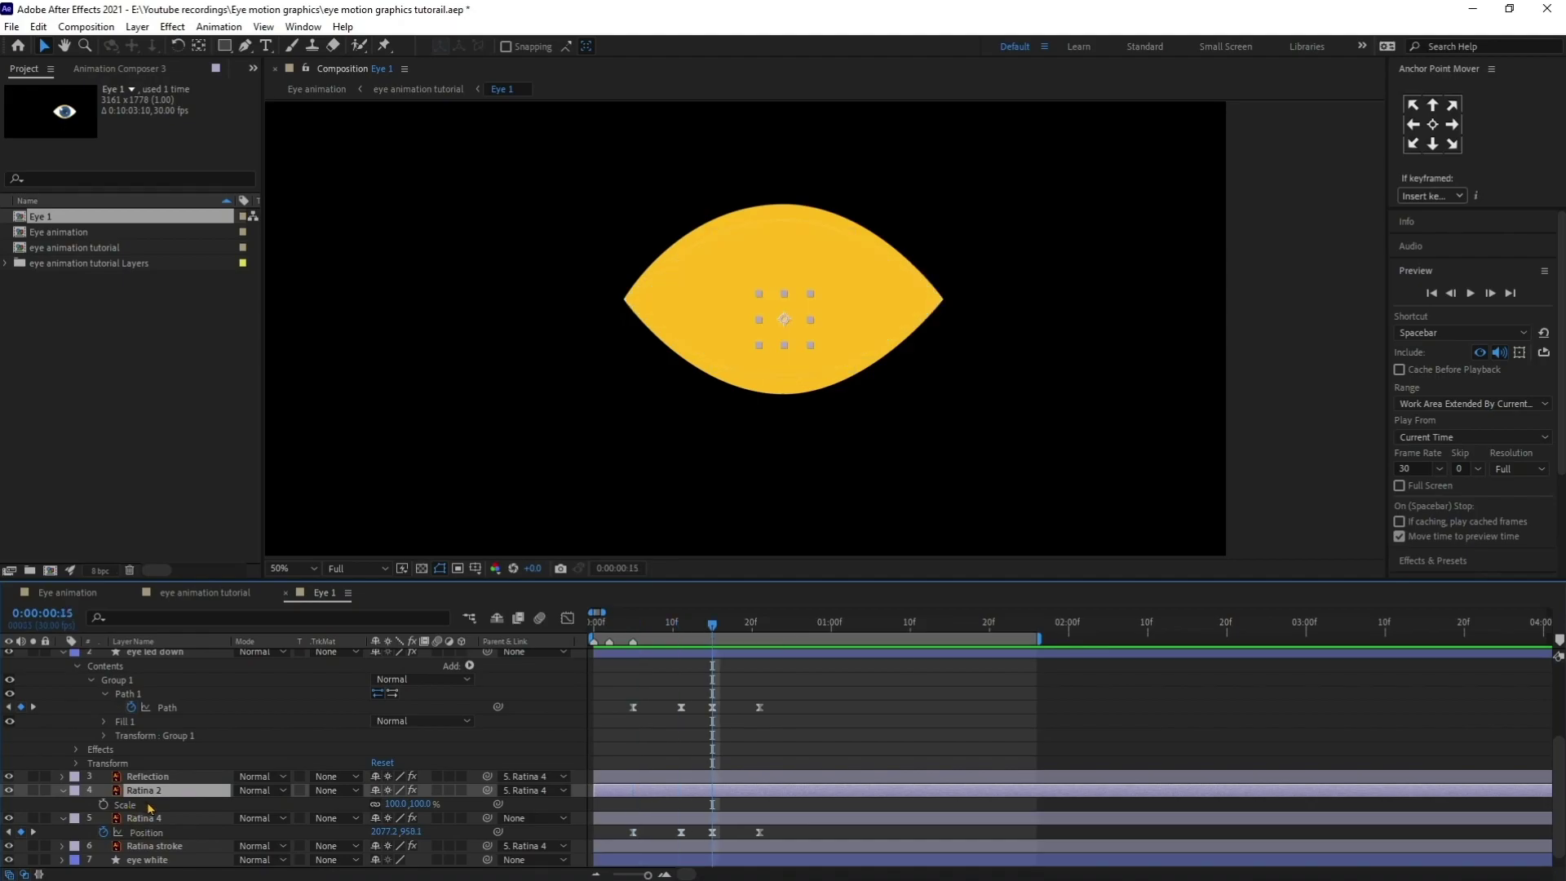
pyautogui.press('k')
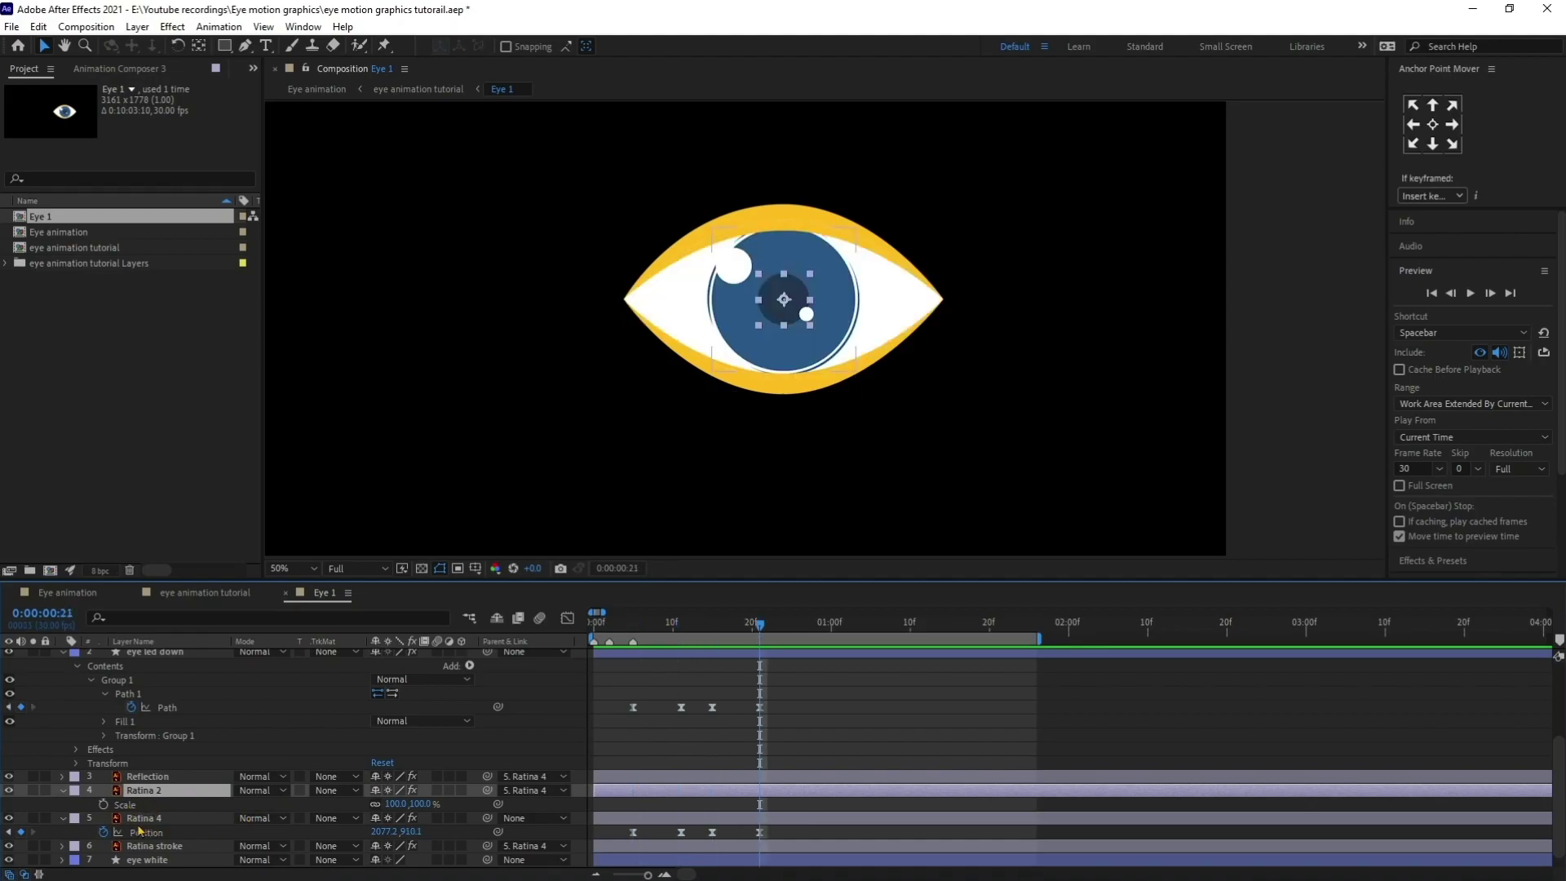
pyautogui.click(103, 804)
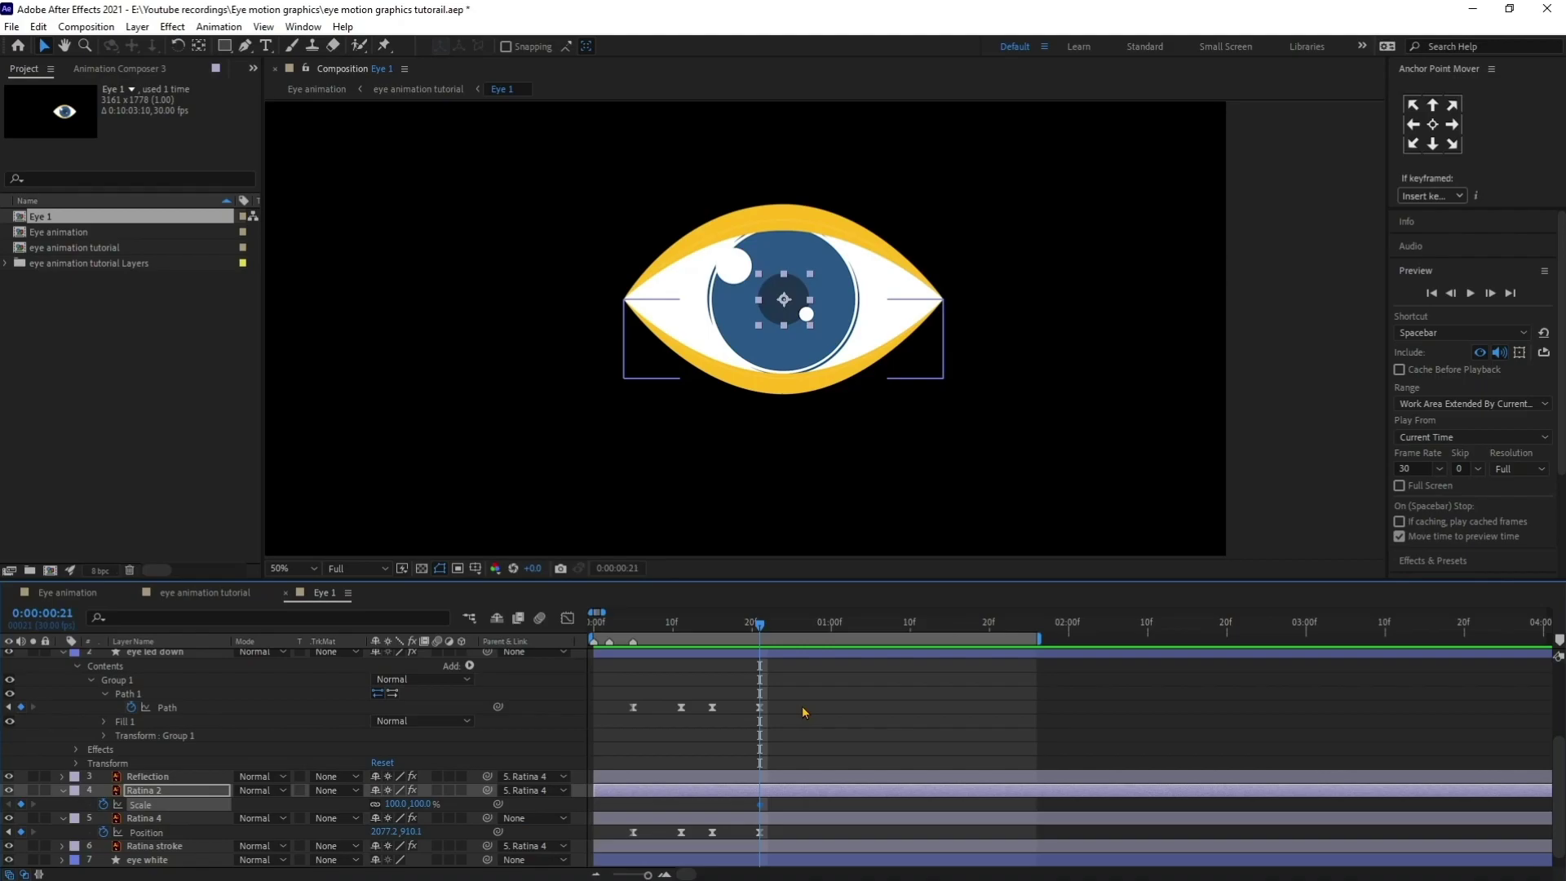
# - Set the Ratina 2 Scale to 93% at 0:00:00:29 and to 167% at 0:00:00:21
pyautogui.click(43, 614)
pyautogui.write('29')
pyautogui.press('Return')
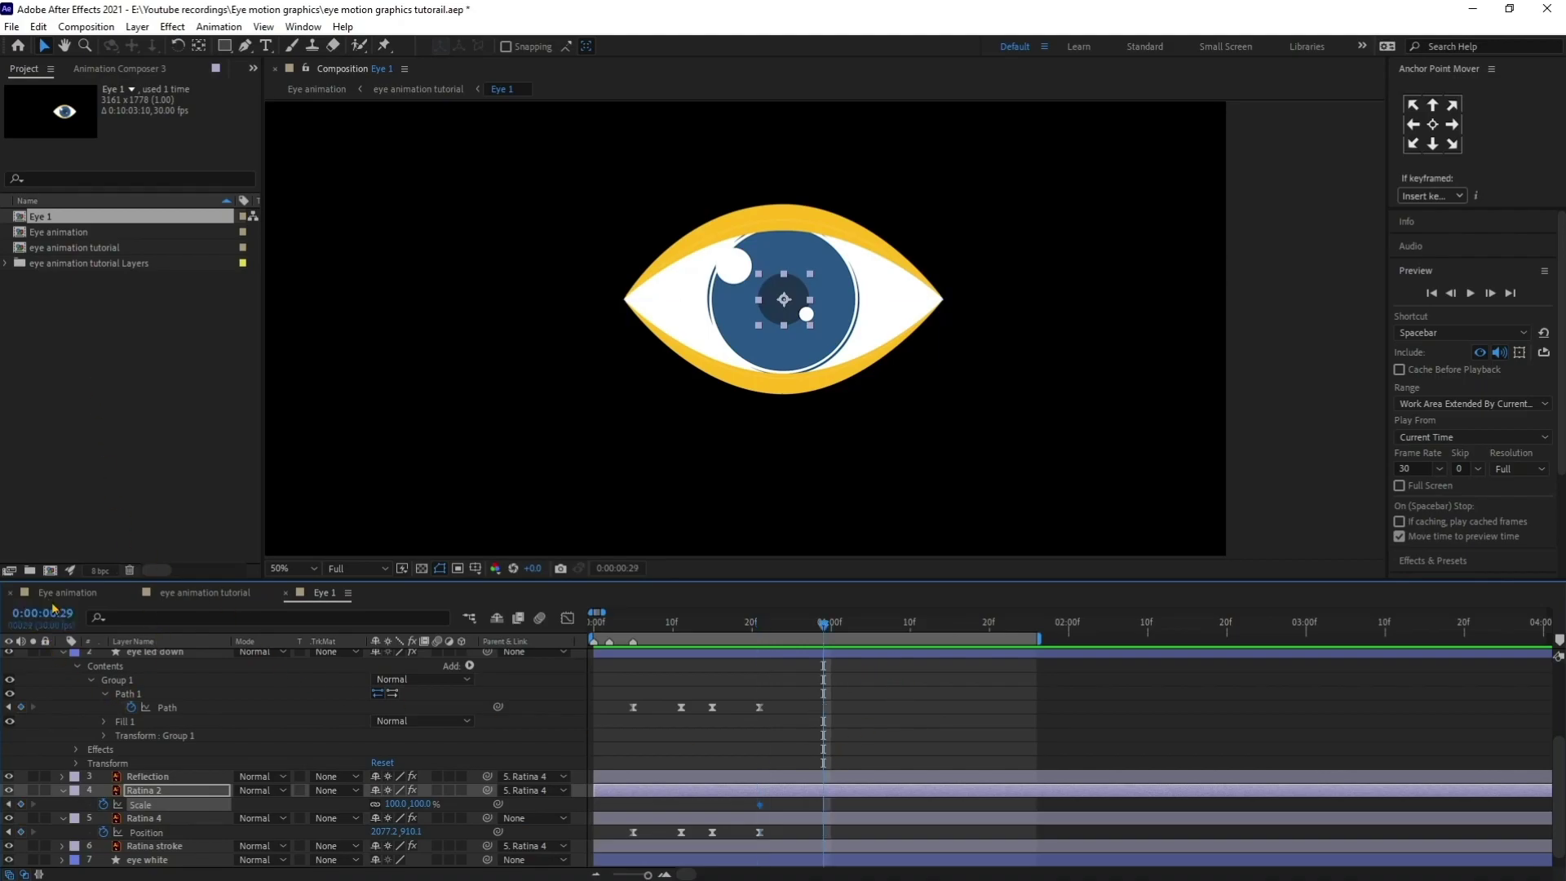
pyautogui.moveTo(397, 806); pyautogui.dragTo(393, 804)
pyautogui.press('space')
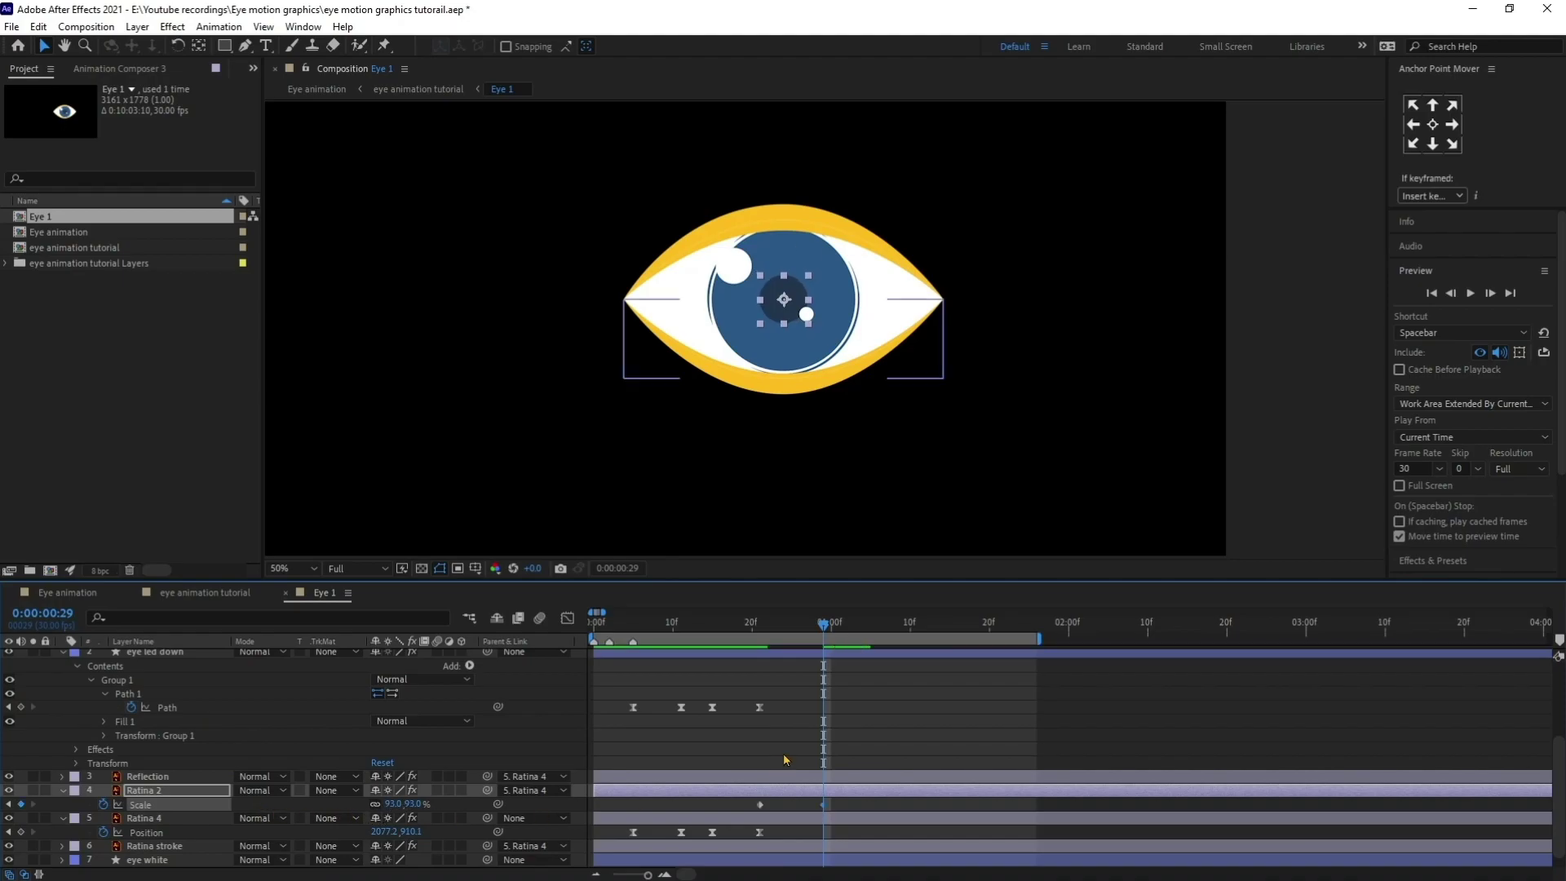
pyautogui.press('space')
pyautogui.moveTo(402, 808); pyautogui.dragTo(443, 796)
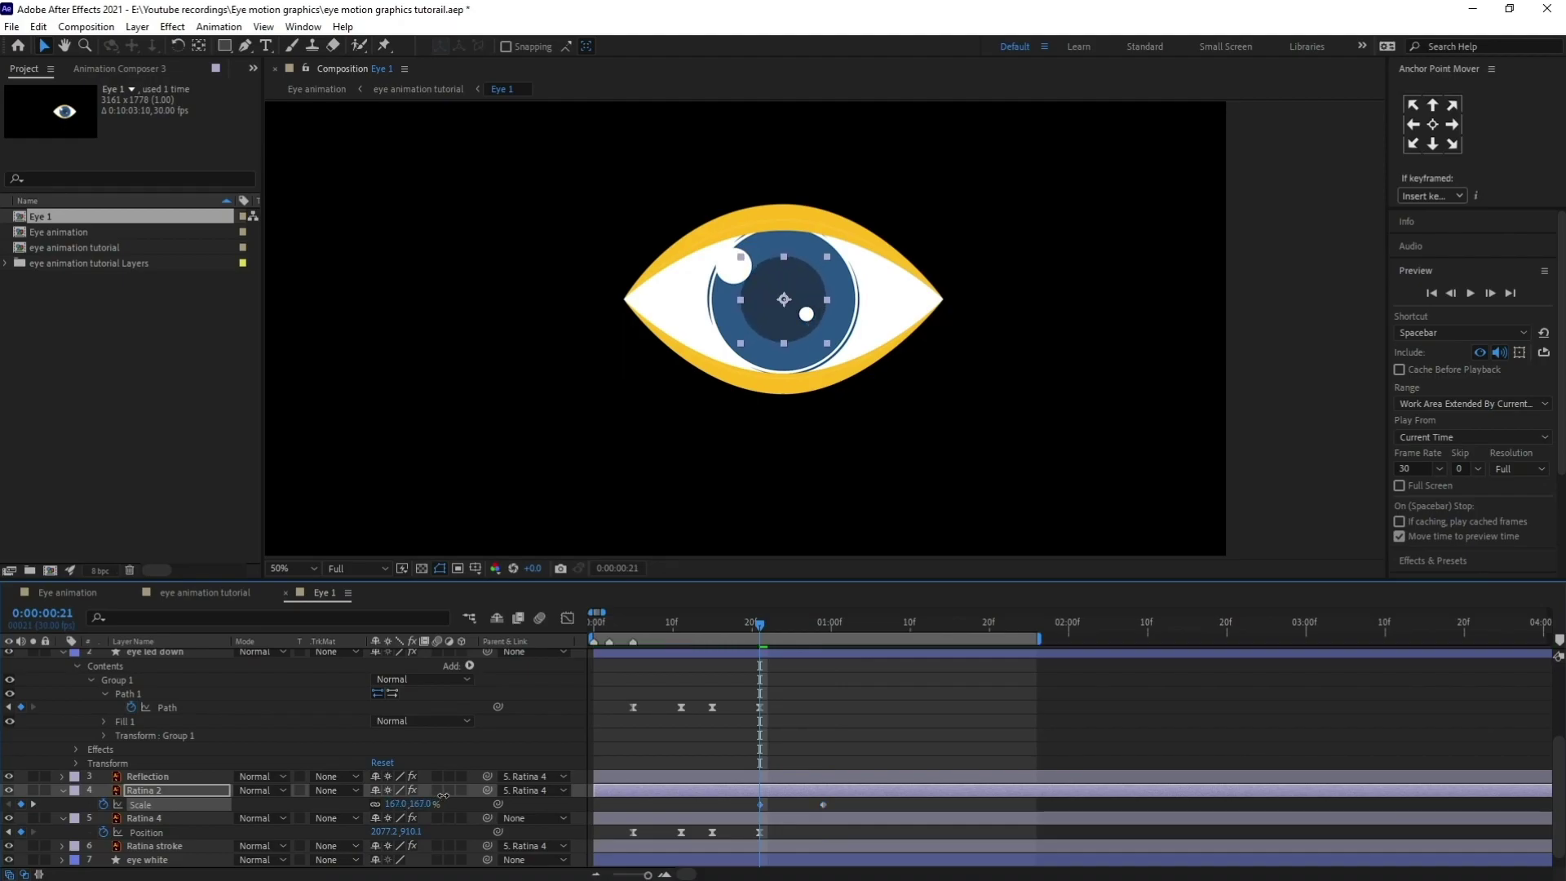
# - Apply Easy Ease to both Ratina 2 Scale keyframes, shift them three frames earlier to start at 0:00:00:18, and preview the timing
pyautogui.moveTo(833, 800); pyautogui.dragTo(730, 818)
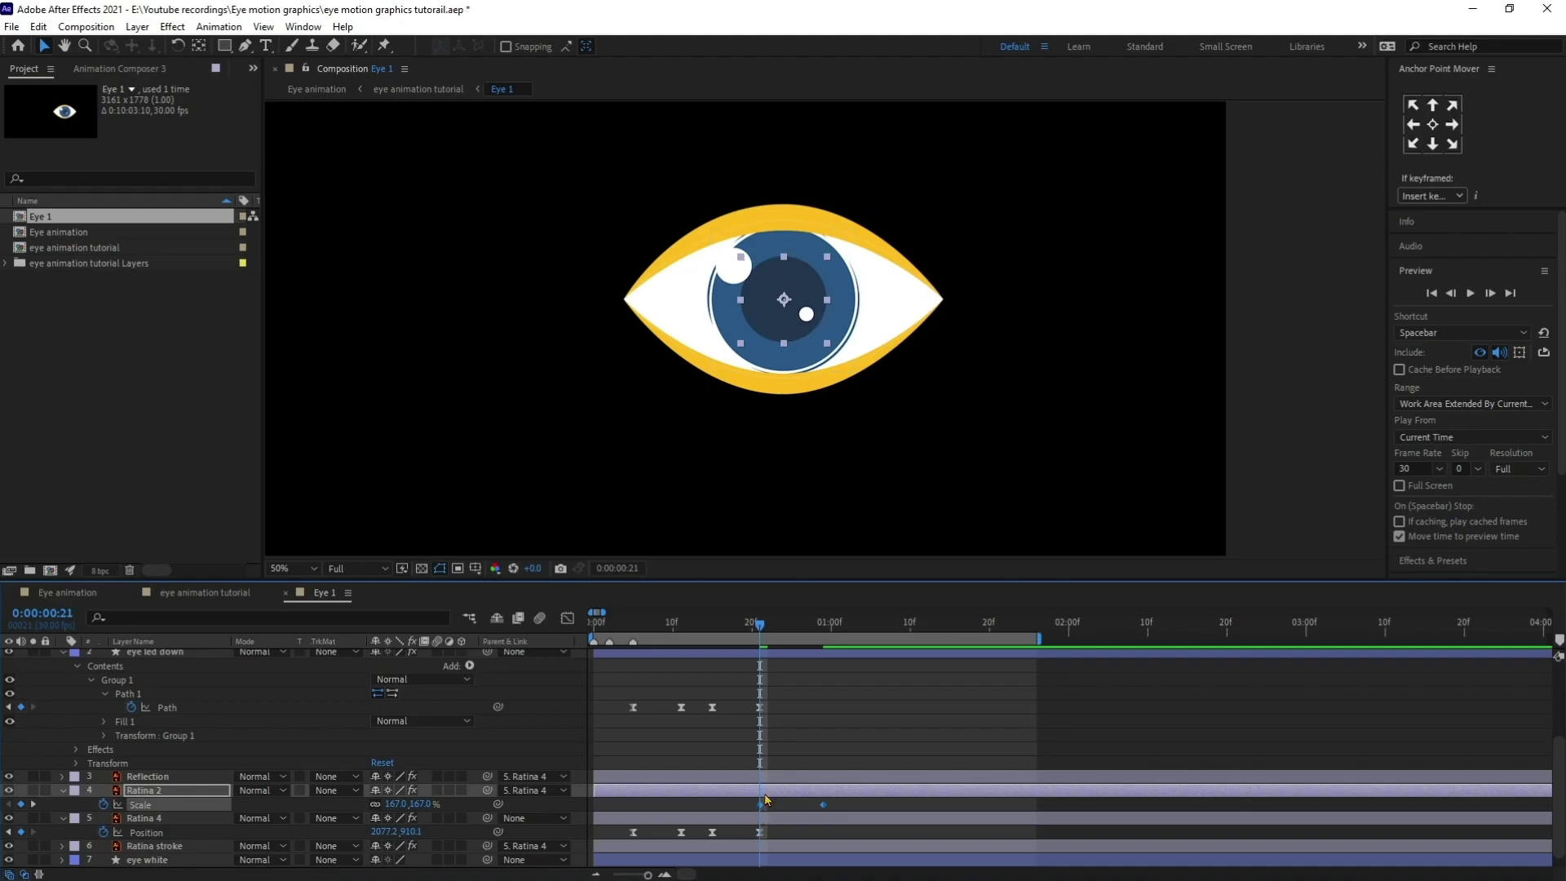
pyautogui.moveTo(762, 806); pyautogui.dragTo(738, 806)
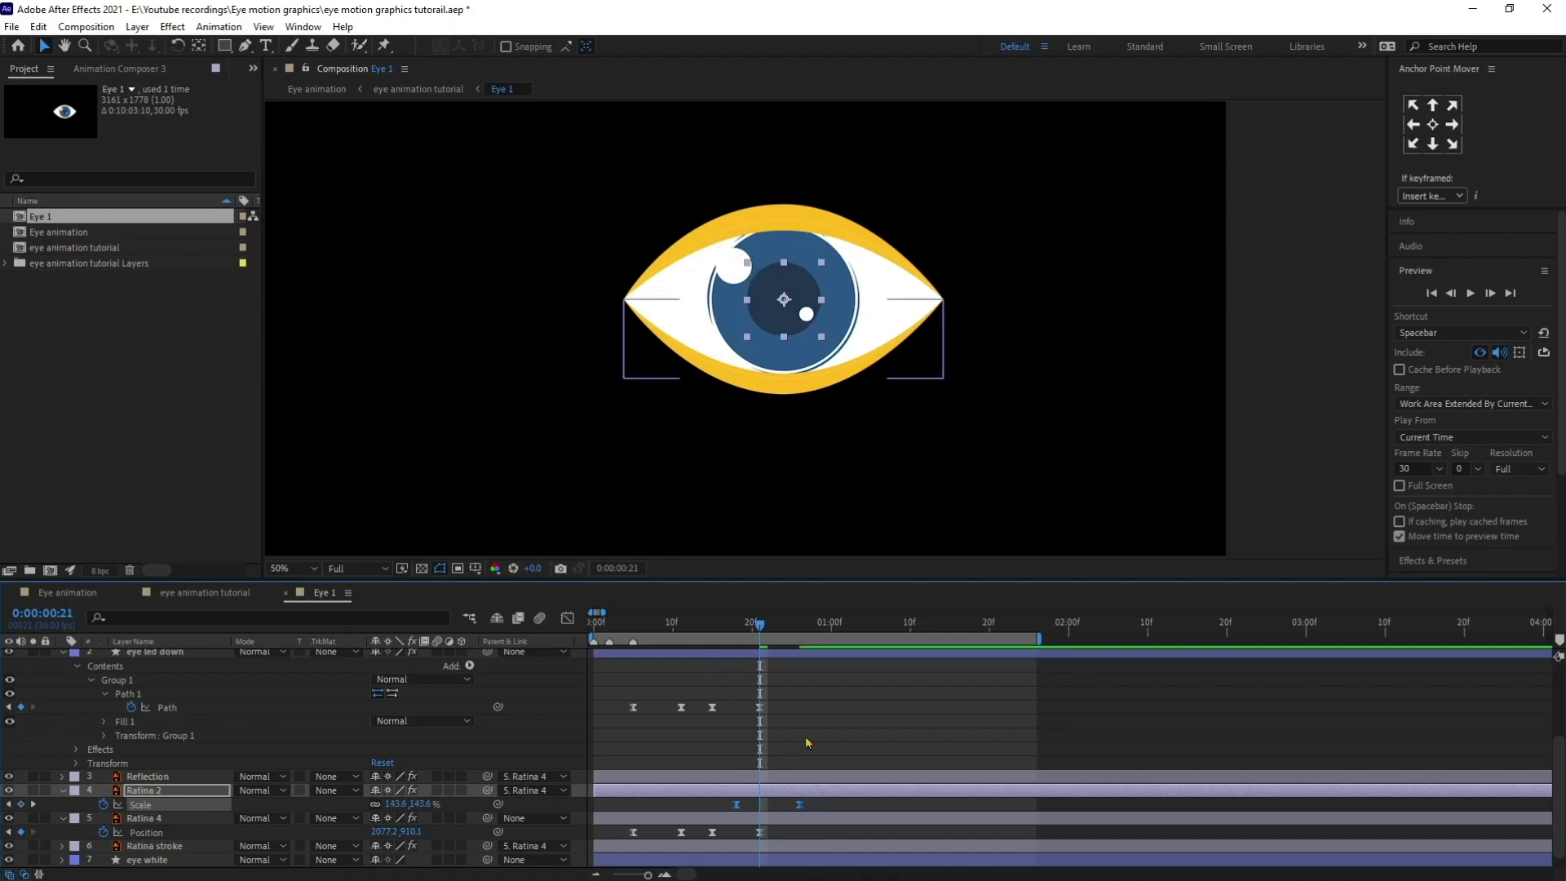
pyautogui.moveTo(722, 628); pyautogui.dragTo(688, 628)
pyautogui.press('space')
pyautogui.press('space')
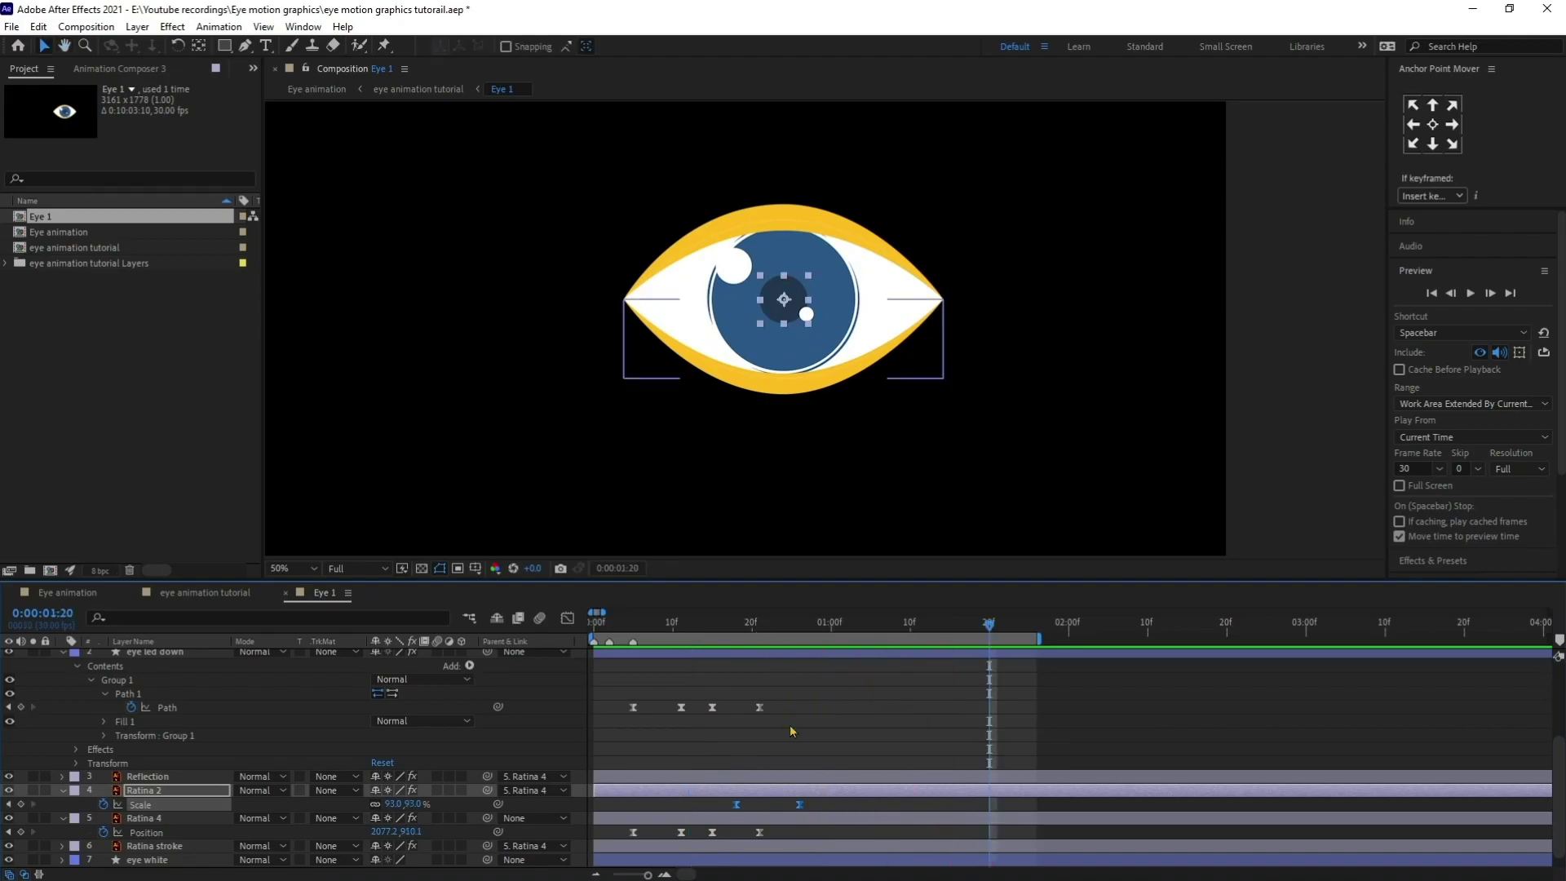
# - Try the second Ratina 2 Scale keyframe at about 0:00:01:01 and preview the slower pupil contraction
pyautogui.click(800, 805)
pyautogui.moveTo(807, 807); pyautogui.dragTo(846, 807)
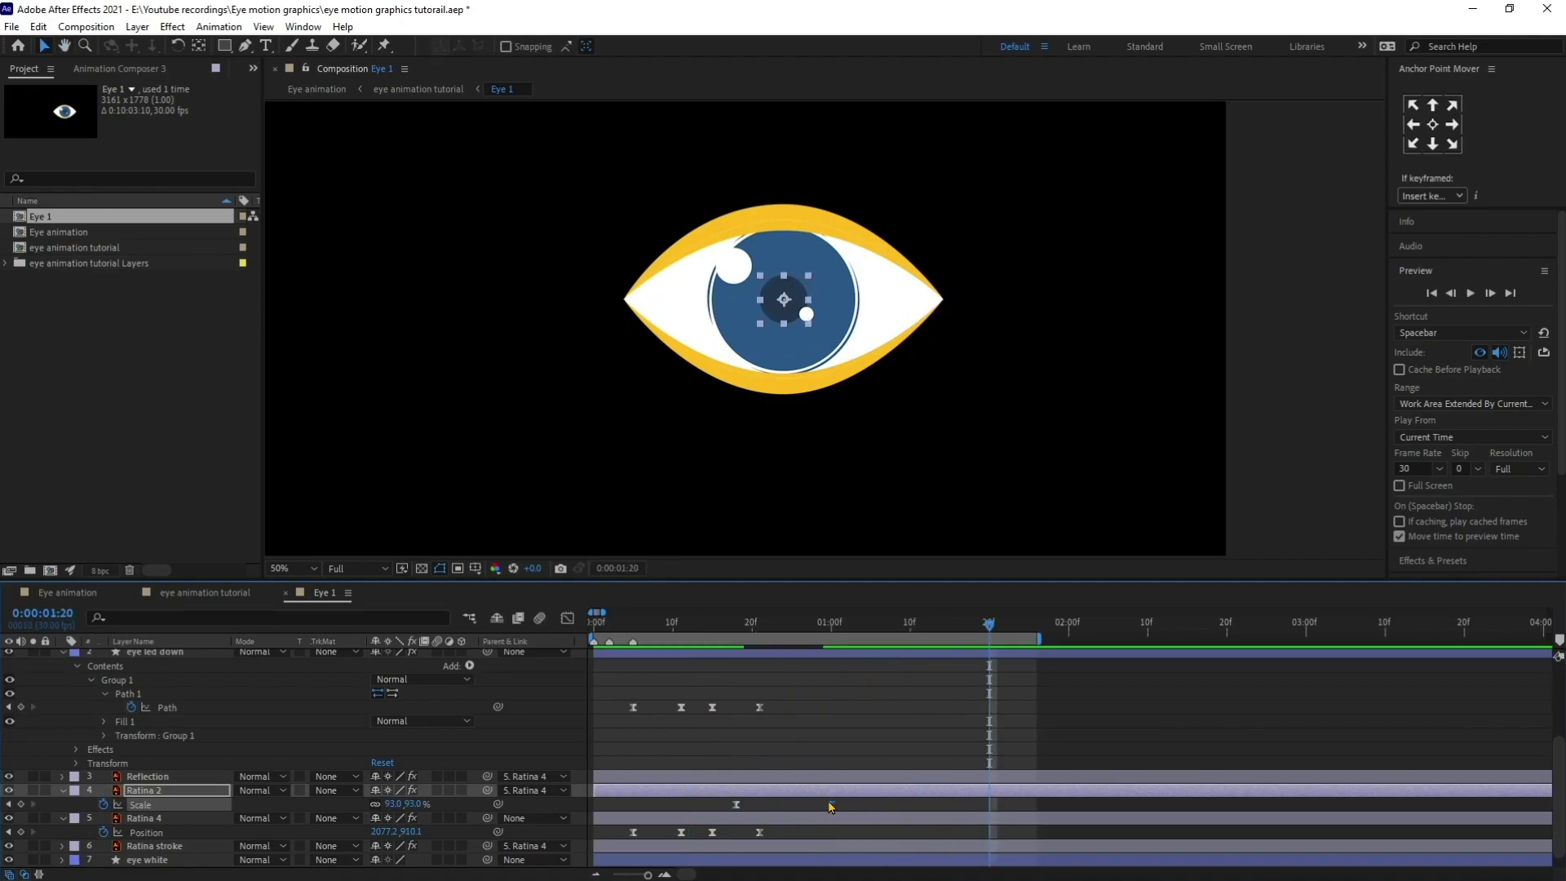
pyautogui.press('space')
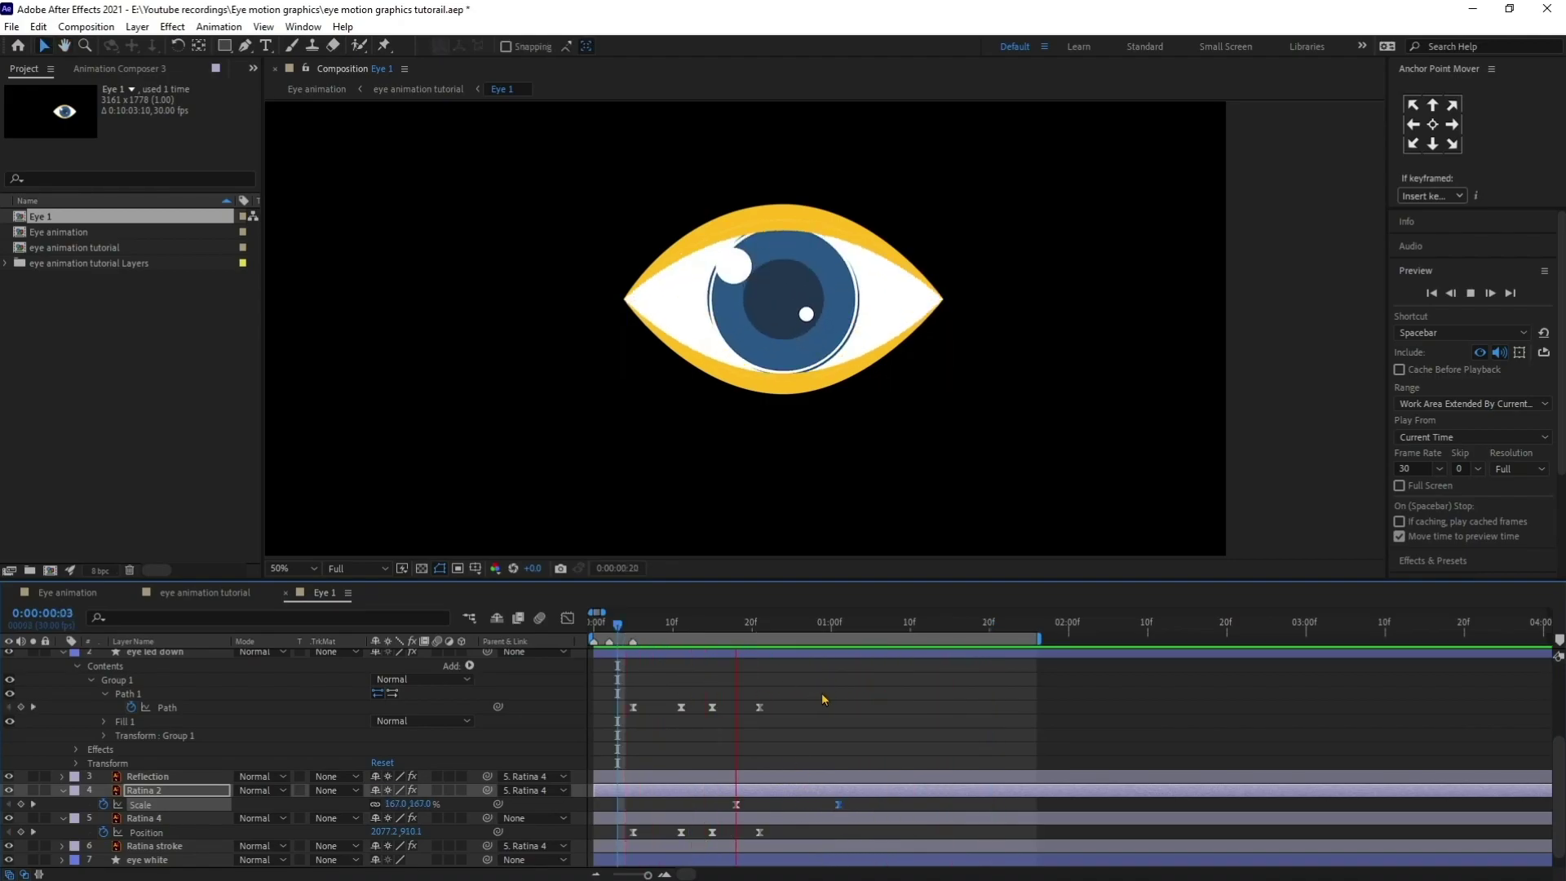
pyautogui.click(620, 634)
pyautogui.press('space')
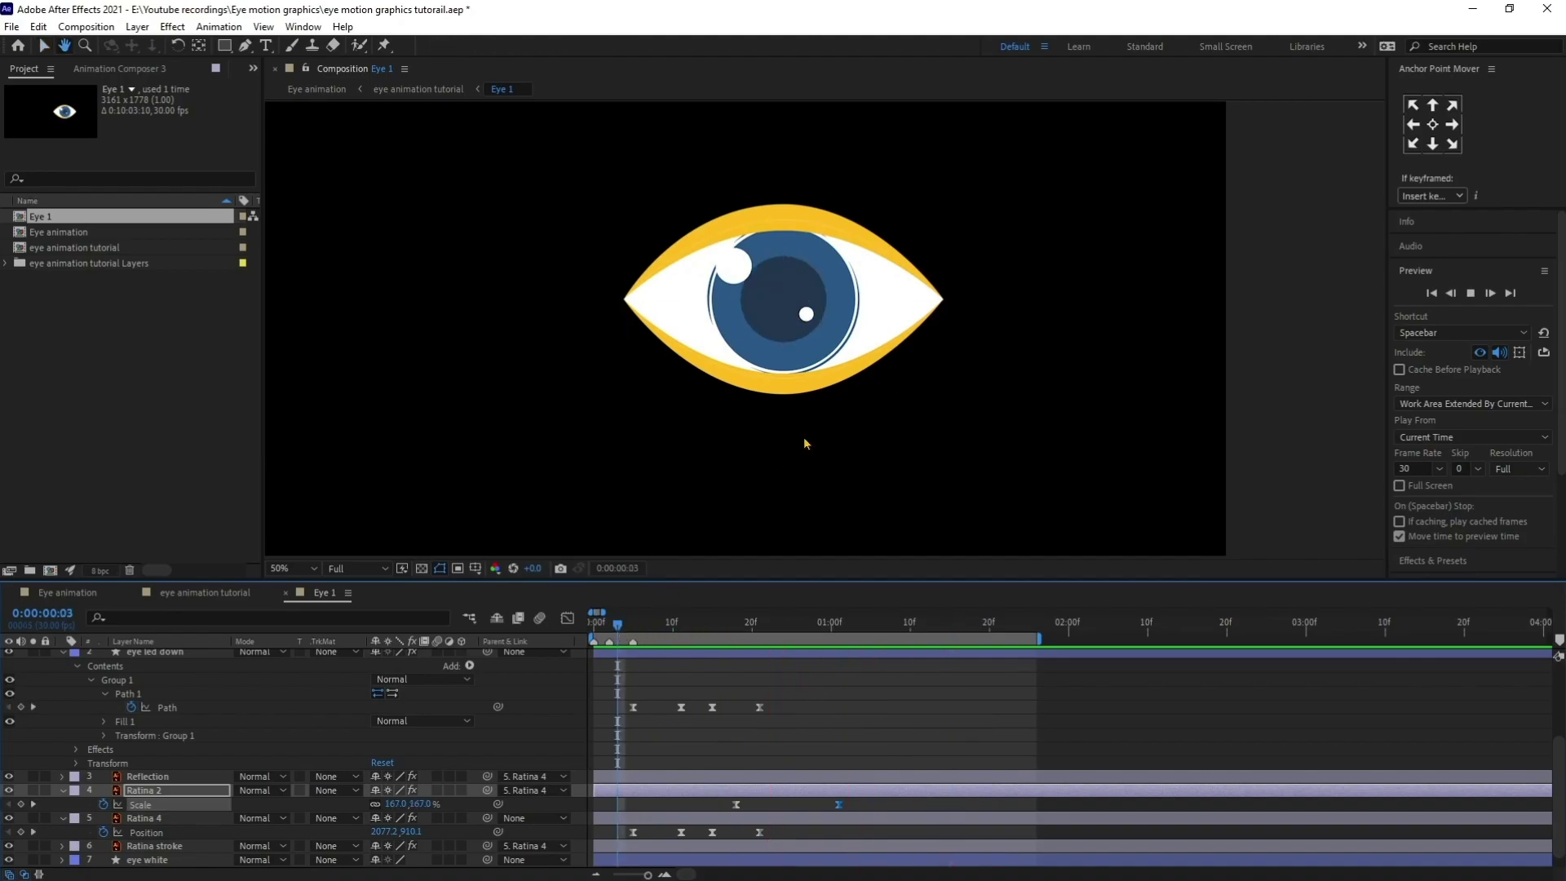
pyautogui.press('space')
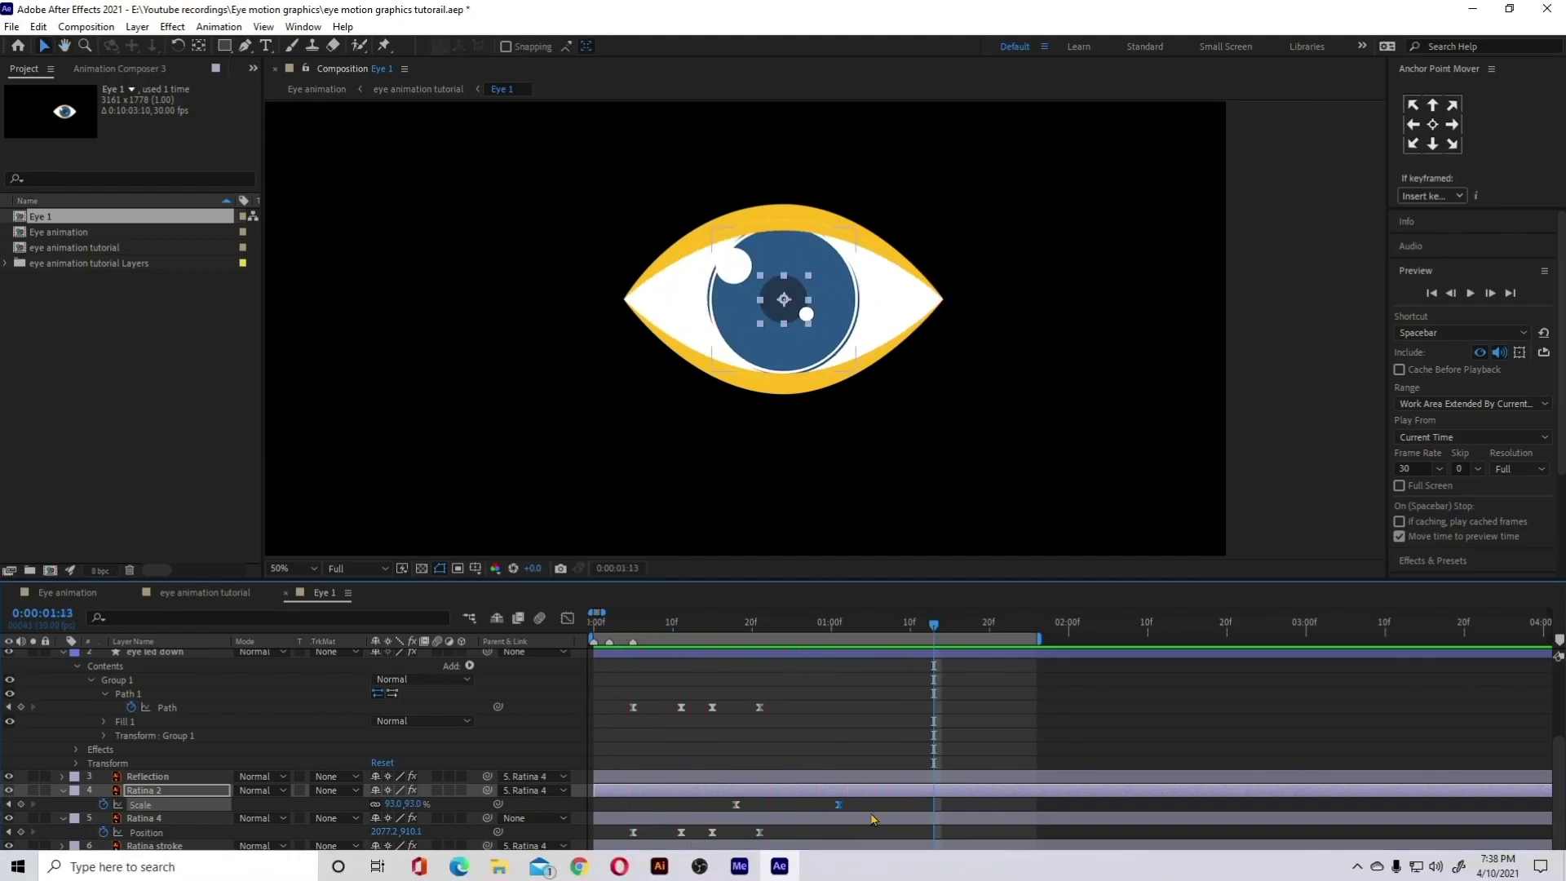
# - Move the second Ratina 2 Scale keyframe to about 0:00:00:28 and preview the result
pyautogui.moveTo(838, 805); pyautogui.dragTo(814, 806)
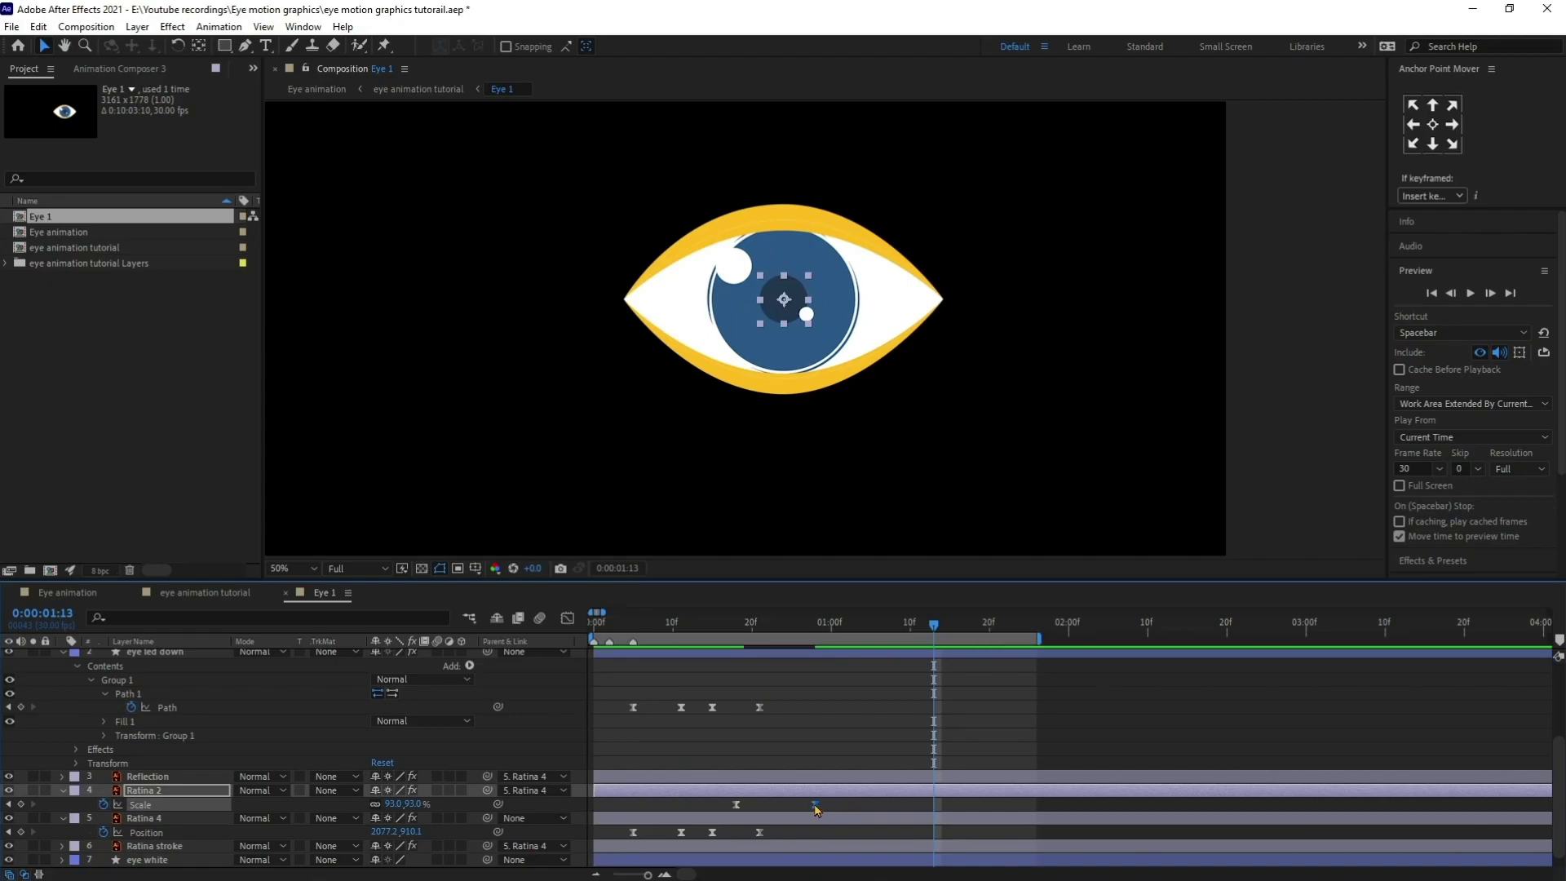
pyautogui.press('space')
pyautogui.press('space')
# - Set the Ratina 2 Scale keyframe at 0:00:00:18 to 130%
pyautogui.click(736, 805)
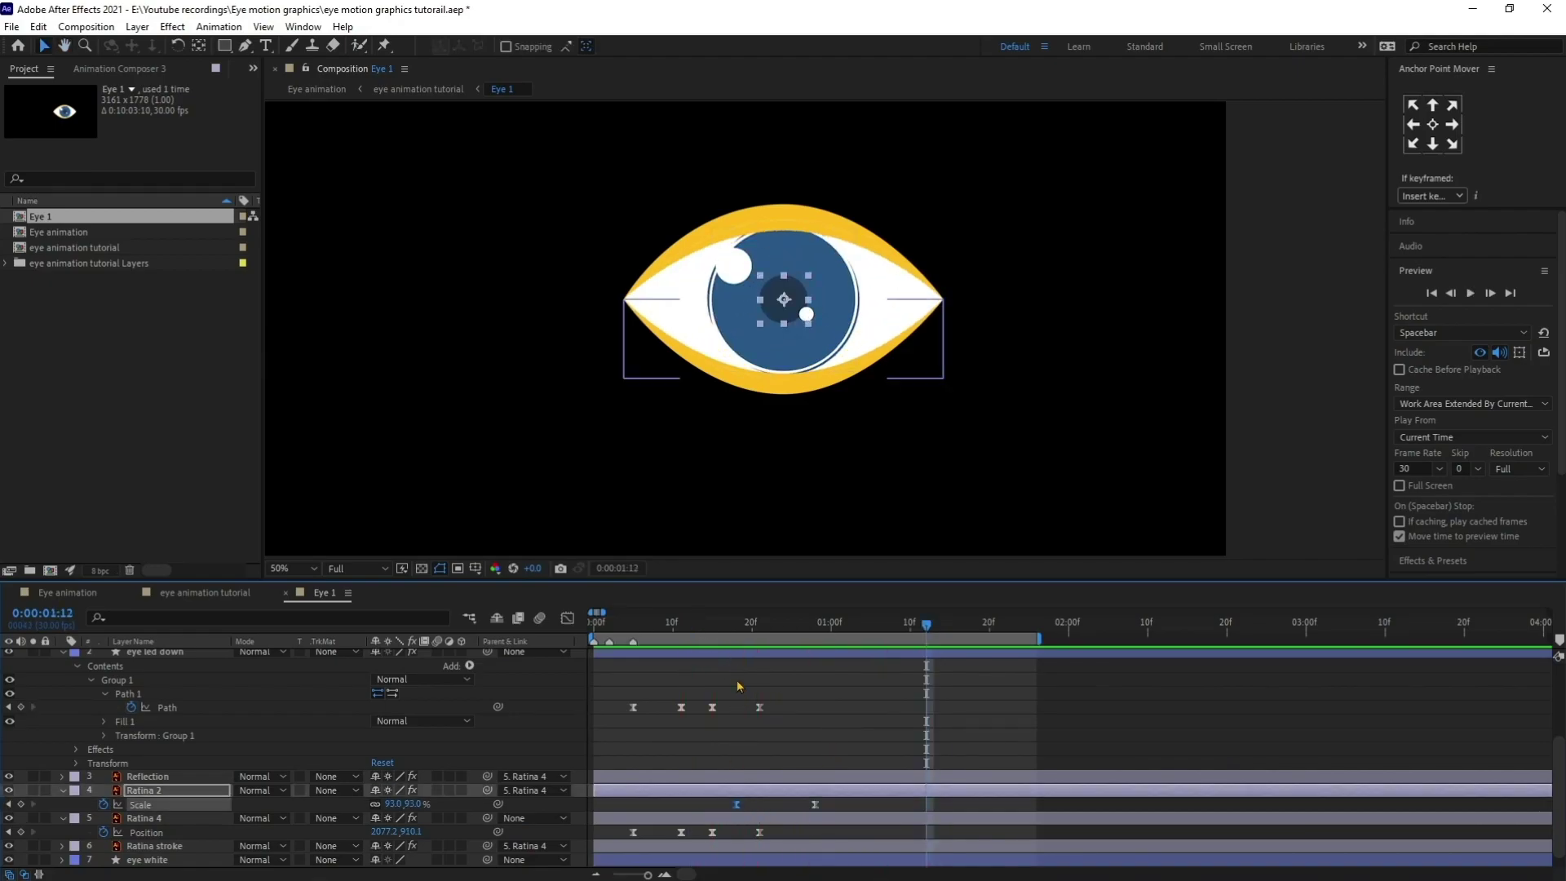
pyautogui.press('j')
pyautogui.press('j')
pyautogui.press('j')
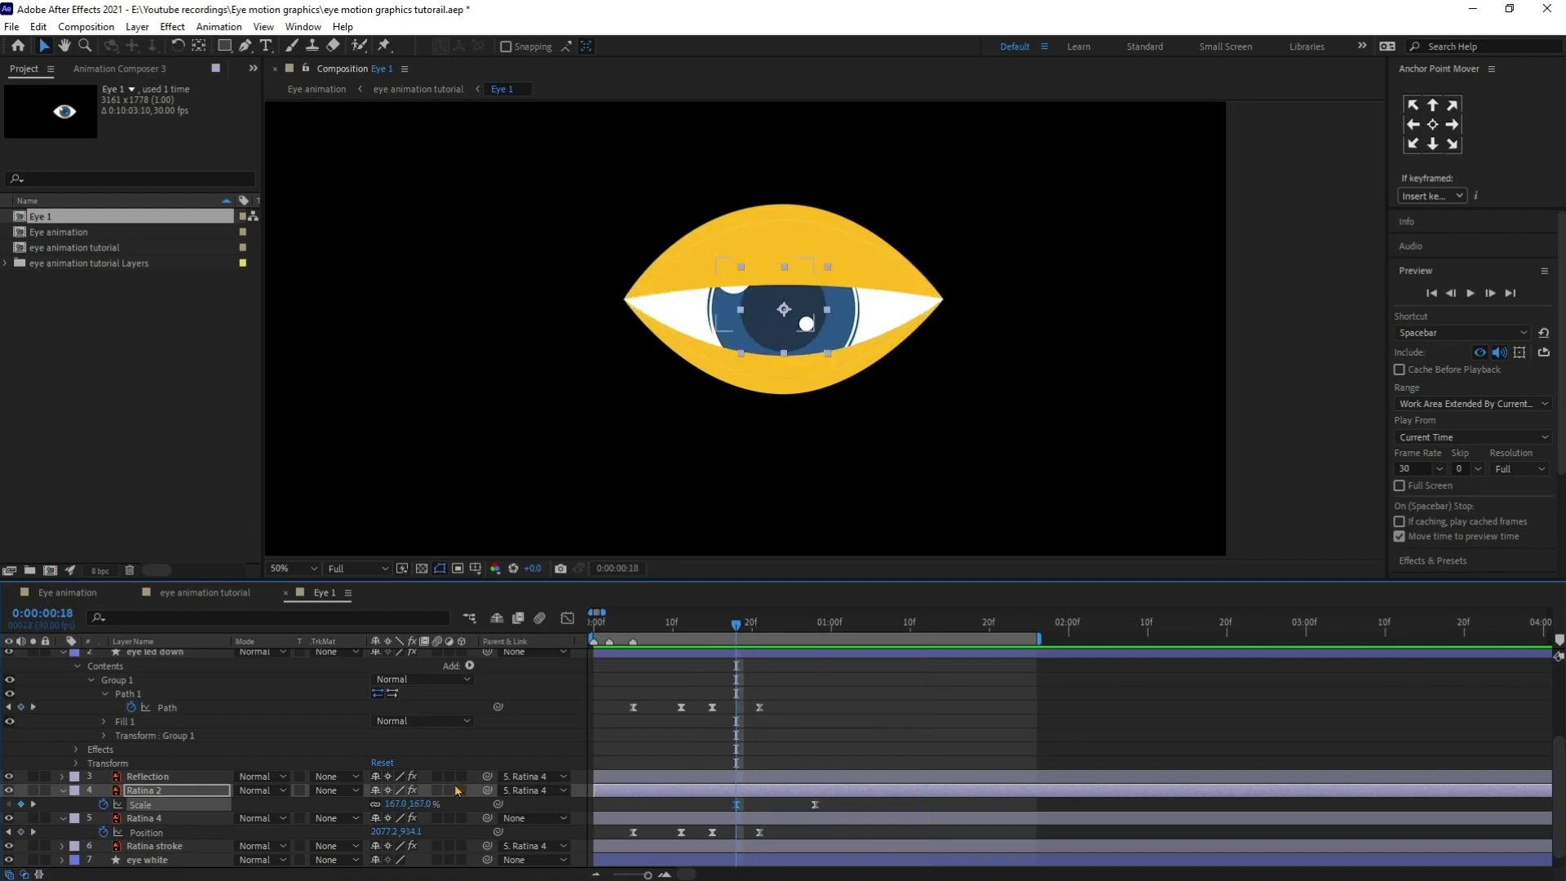
pyautogui.click(400, 804)
pyautogui.write('130')
pyautogui.press('Return')
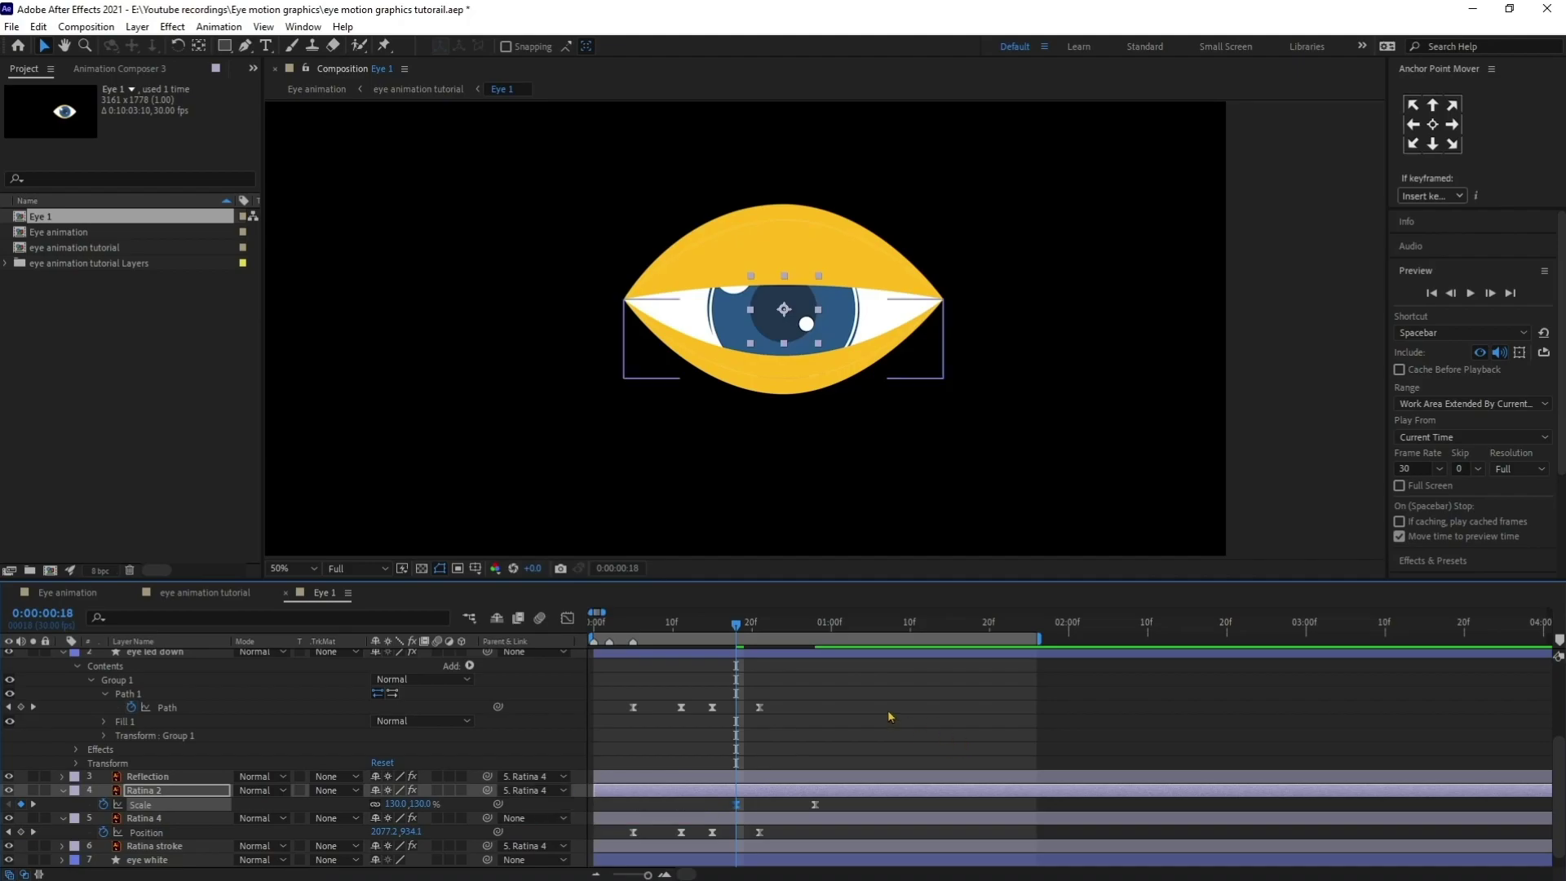
# - Play back the blink with the pupil scaling and extend the work area end to about 0:00:02:09
pyautogui.click(890, 716)
pyautogui.press('space')
pyautogui.click(619, 623)
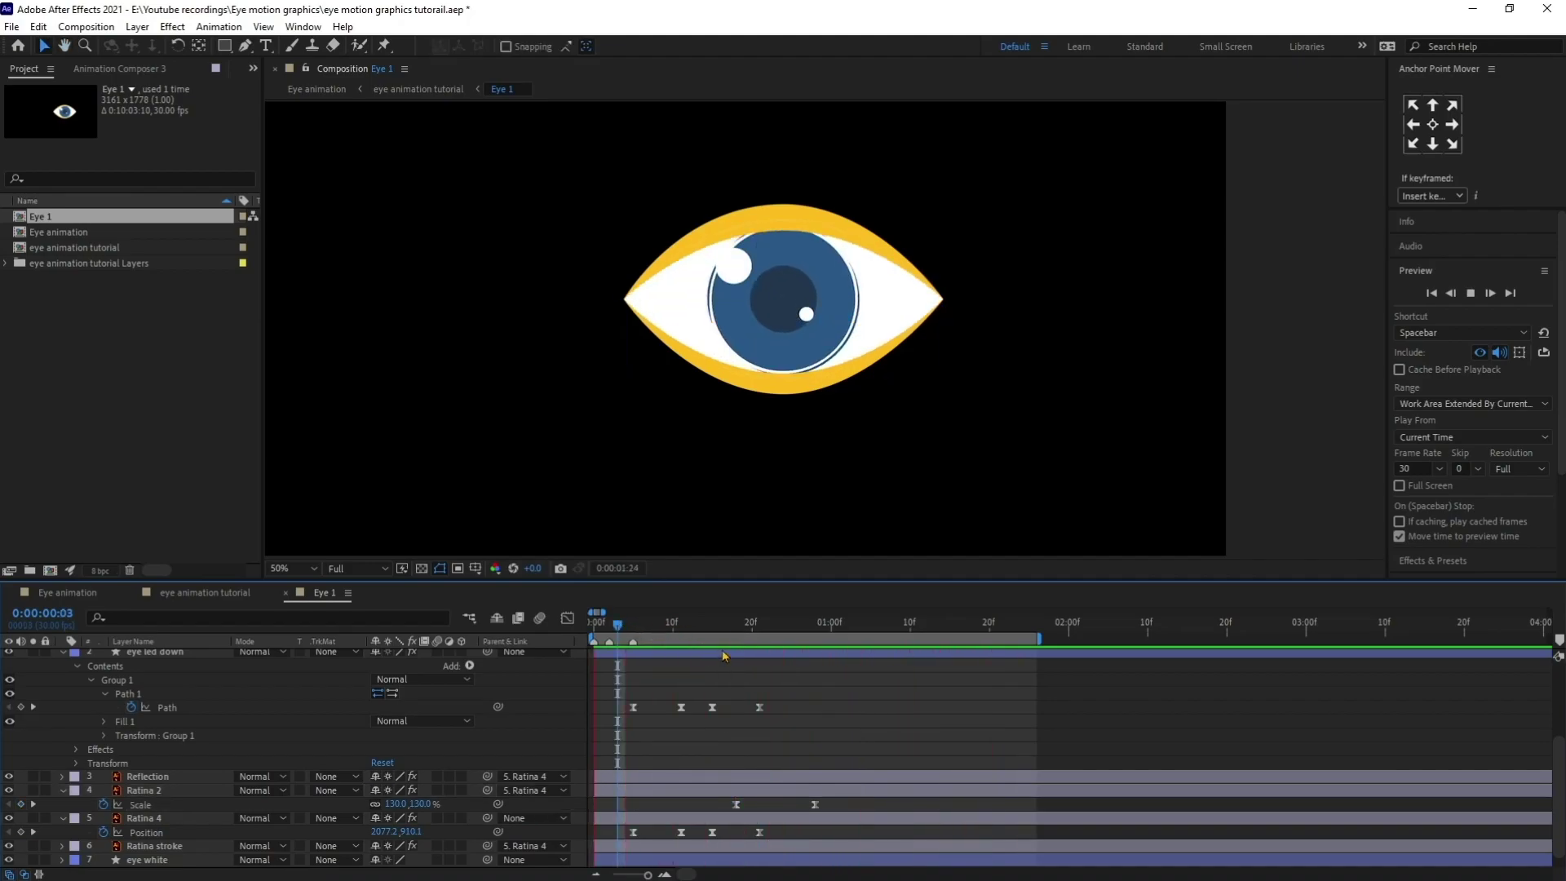
pyautogui.press('space')
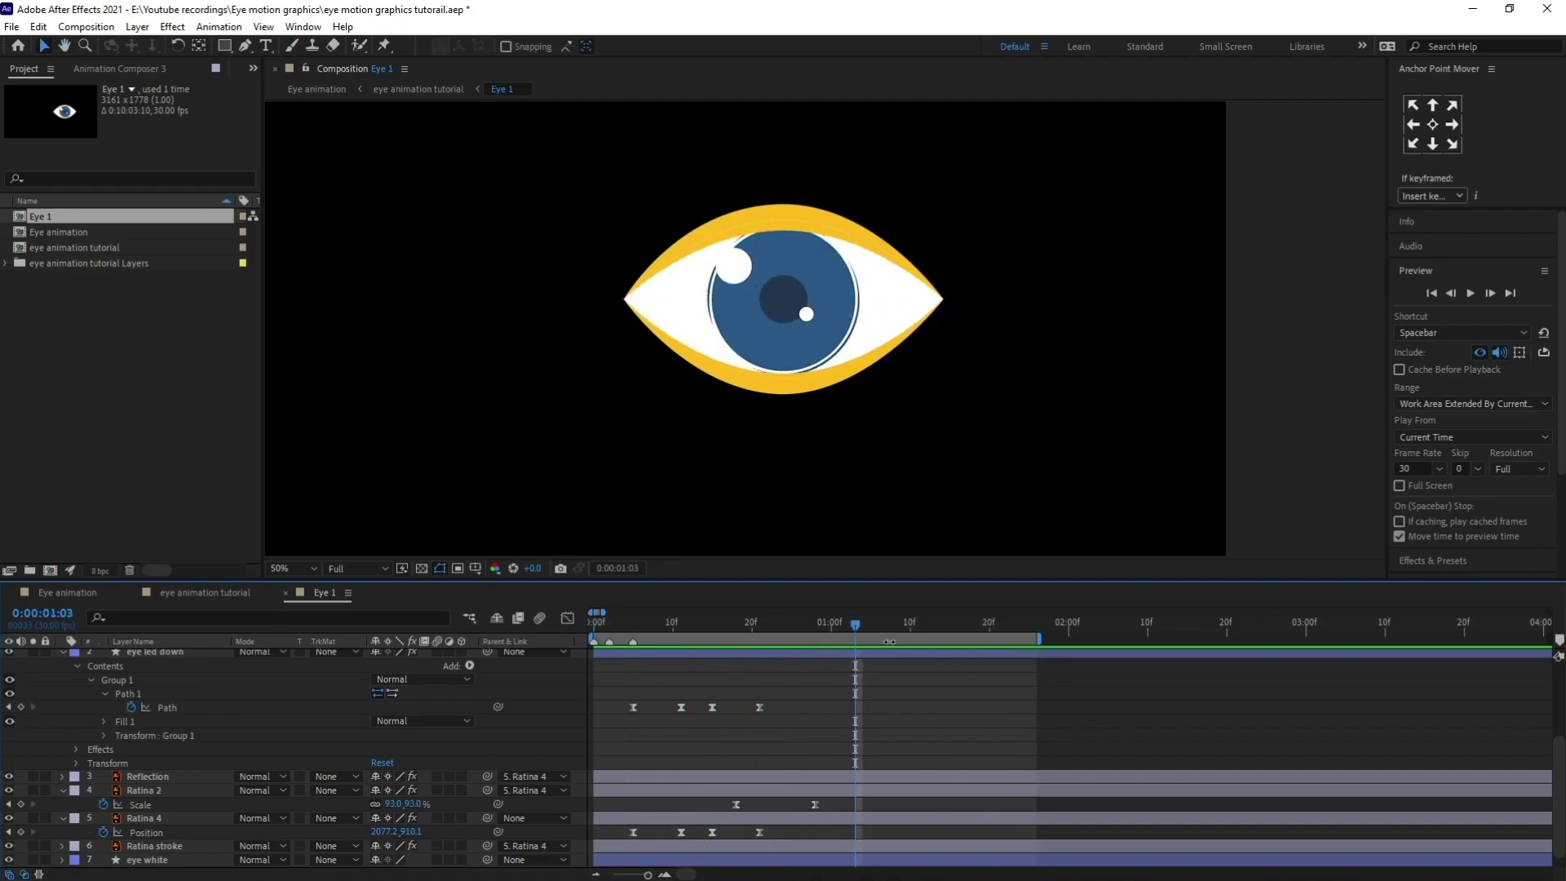
pyautogui.moveTo(728, 633); pyautogui.dragTo(633, 633)
pyautogui.press('space')
pyautogui.press('space')
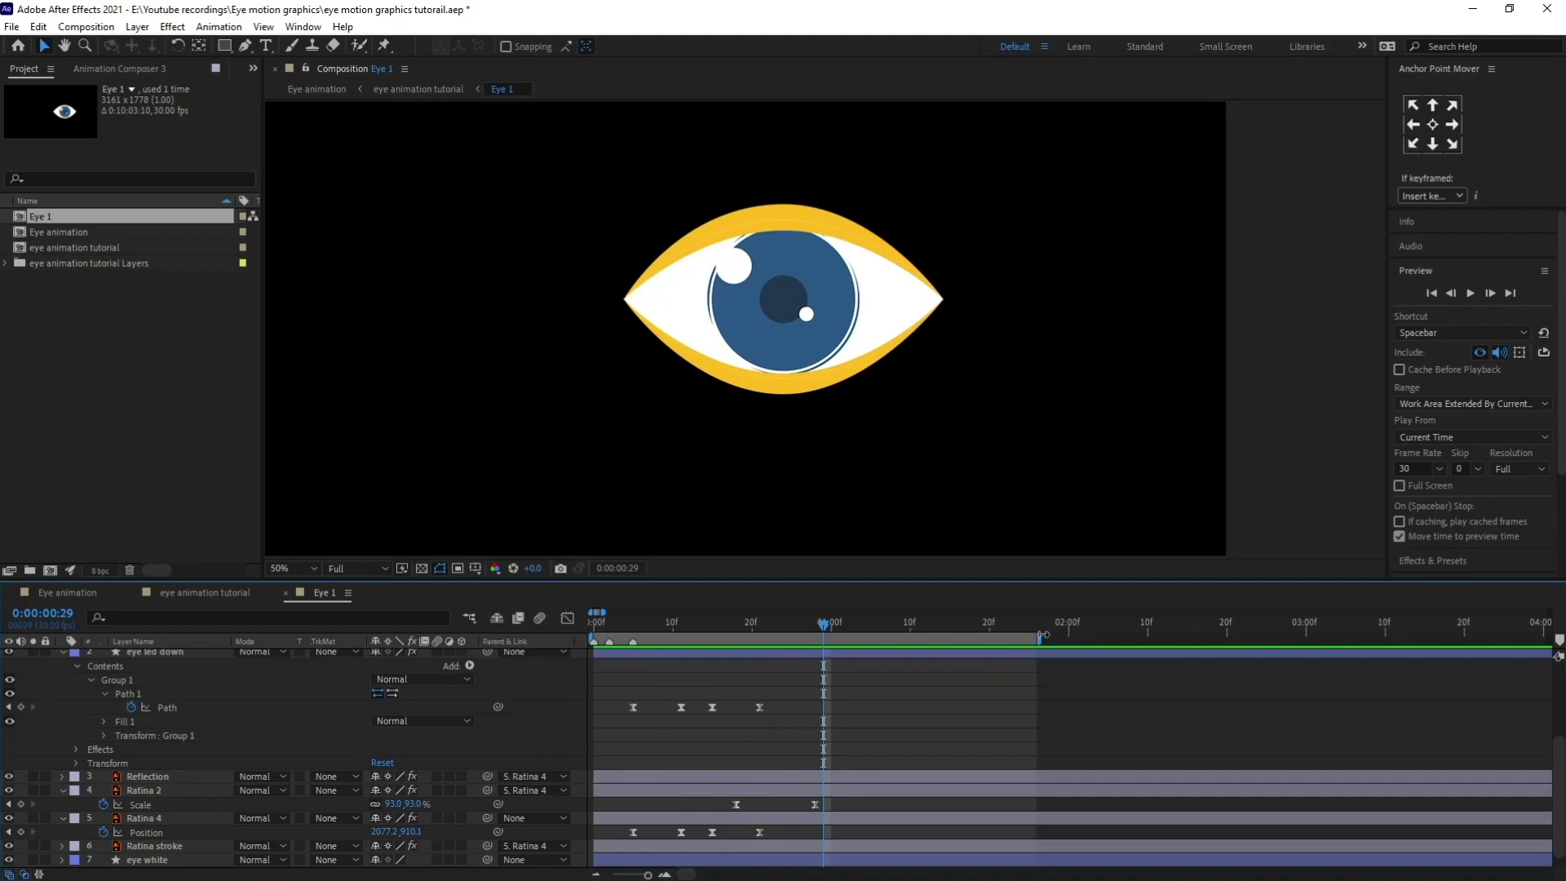
pyautogui.moveTo(1043, 635); pyautogui.dragTo(1142, 636)
pyautogui.click(938, 686)
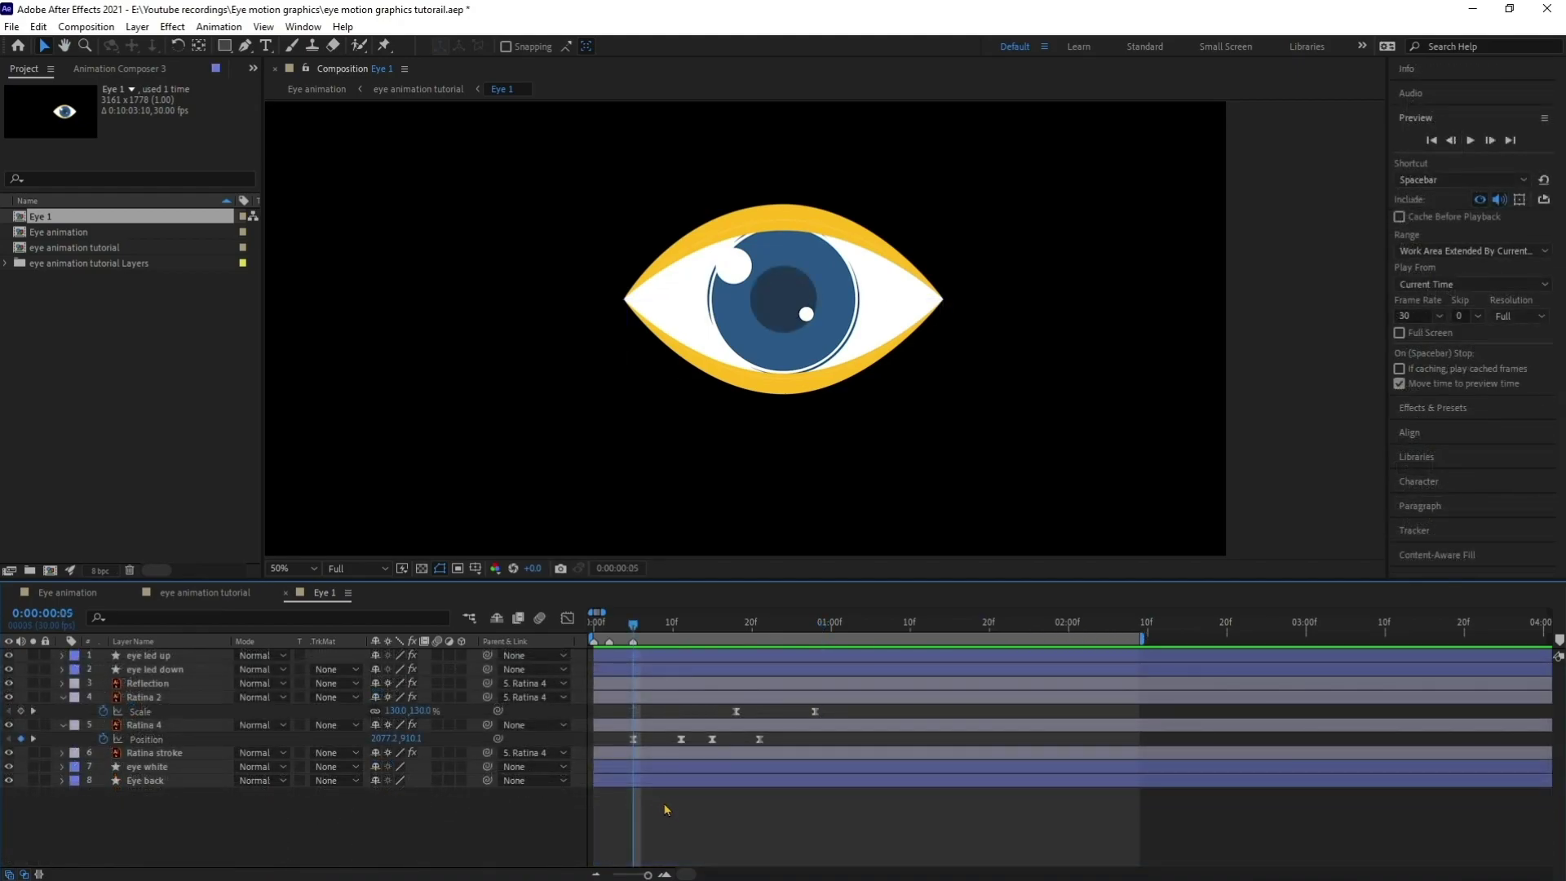
# - Add a null object to the Eye 1 composition and centre it, with its anchor point, on the pupil
pyautogui.rightClick(675, 814)
pyautogui.moveTo(763, 629)
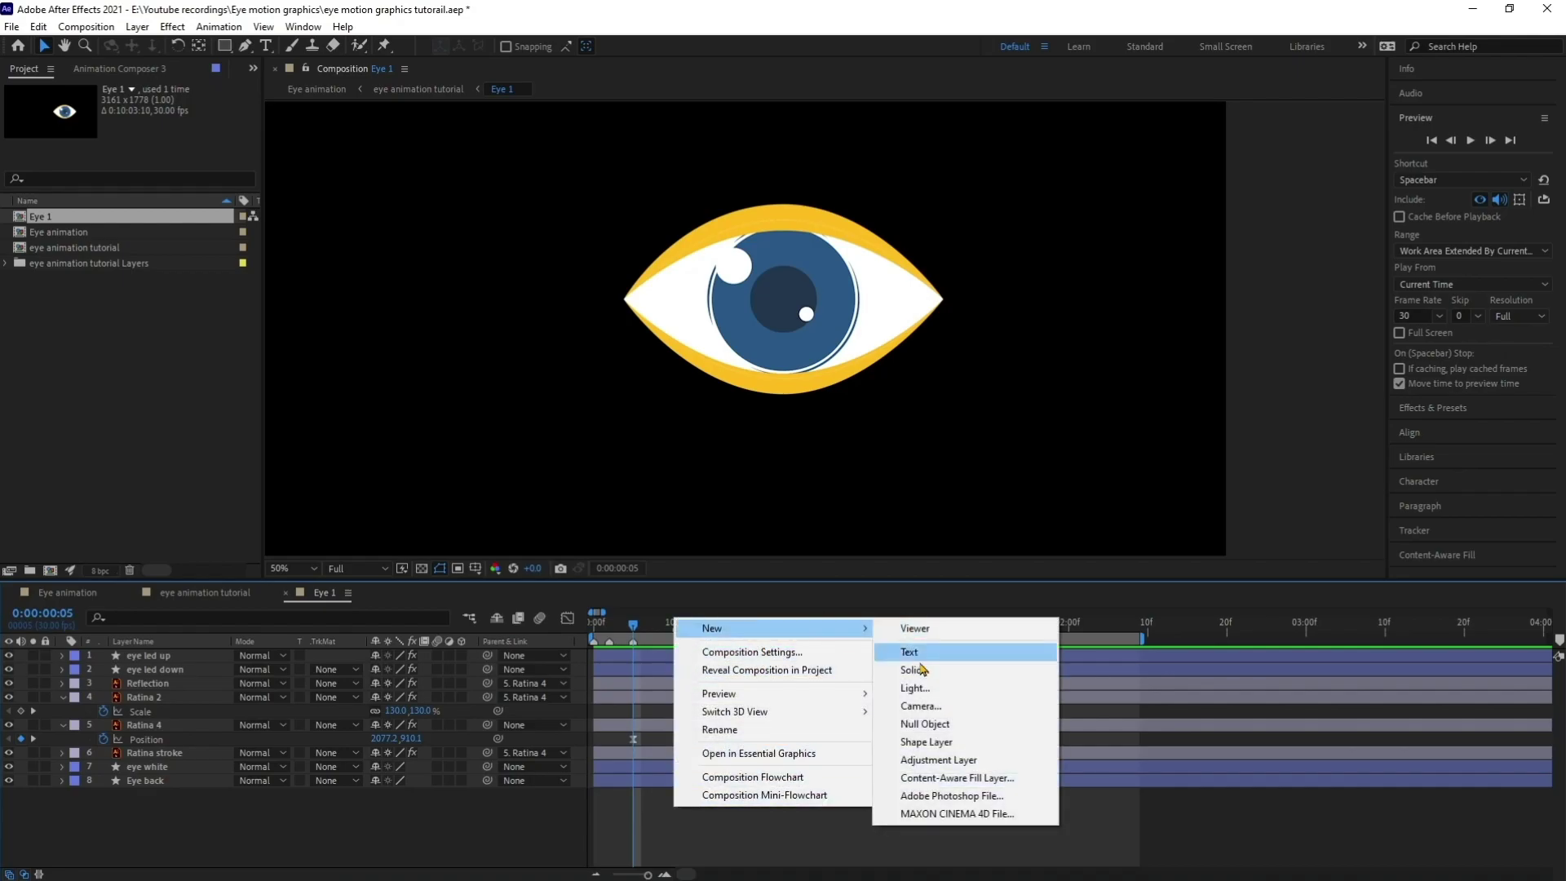
pyautogui.click(931, 723)
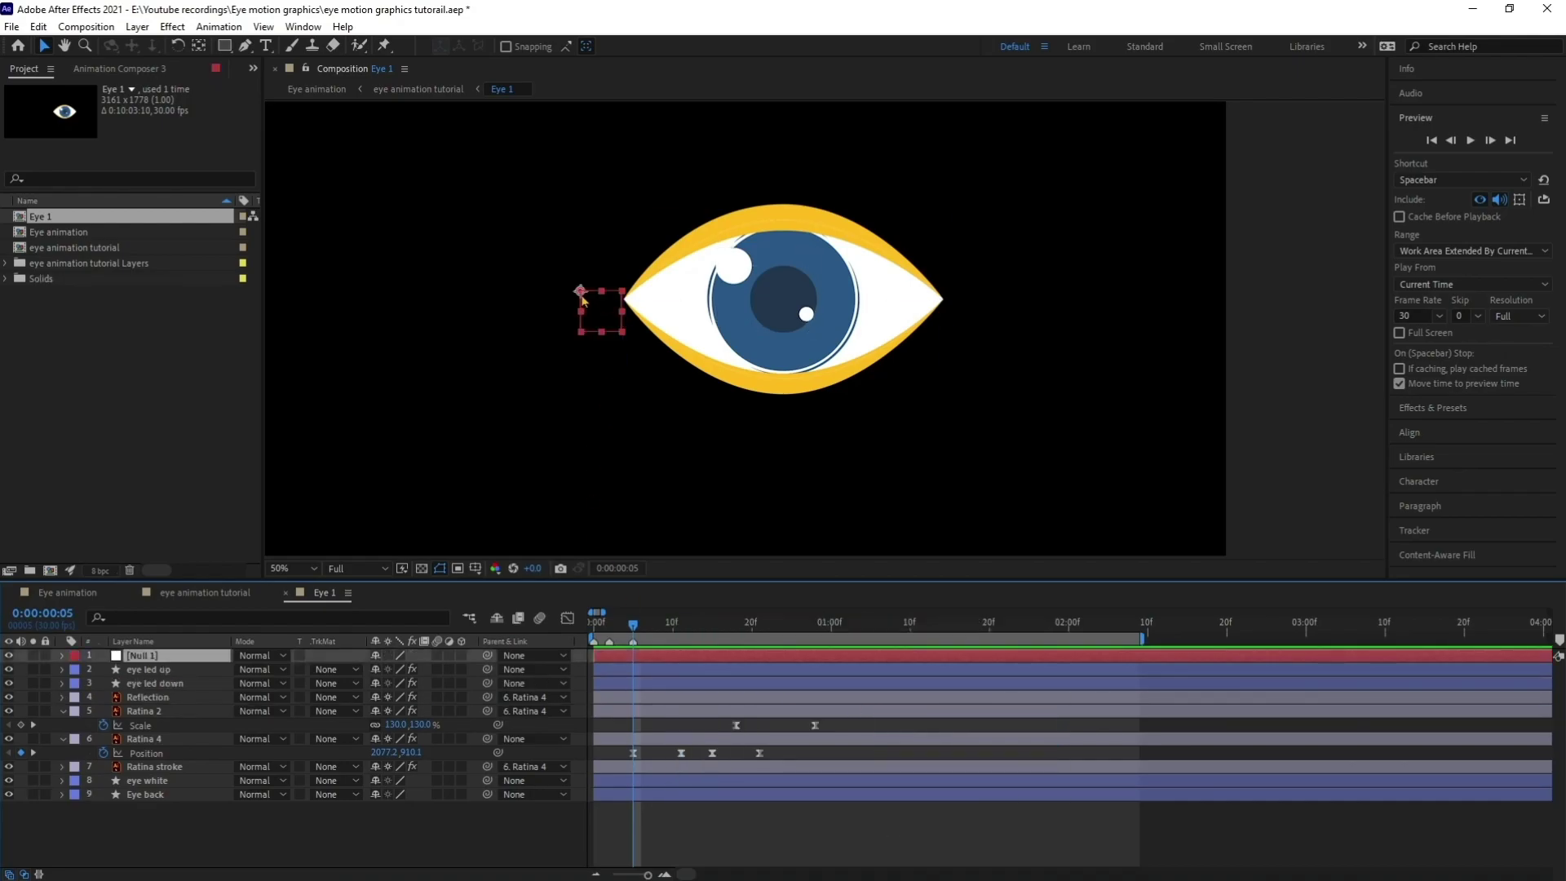
pyautogui.press('y')
pyautogui.moveTo(580, 294); pyautogui.dragTo(788, 302)
pyautogui.press('v')
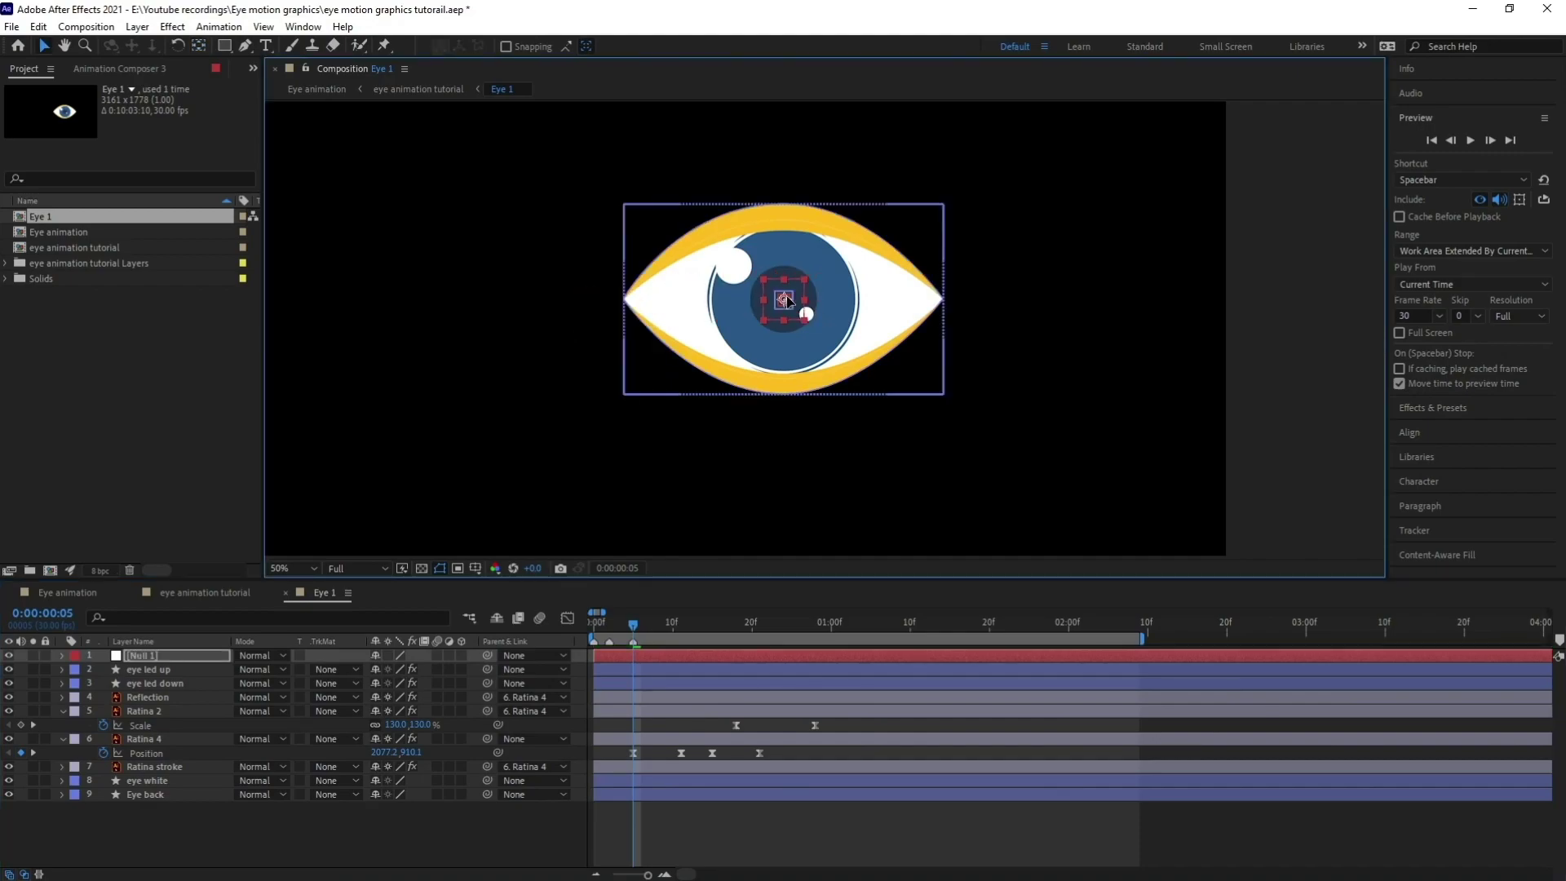
# - Parent eye led up, eye led down, Ratina 4, eye white and Eye back to Null 1
pyautogui.click(186, 668)
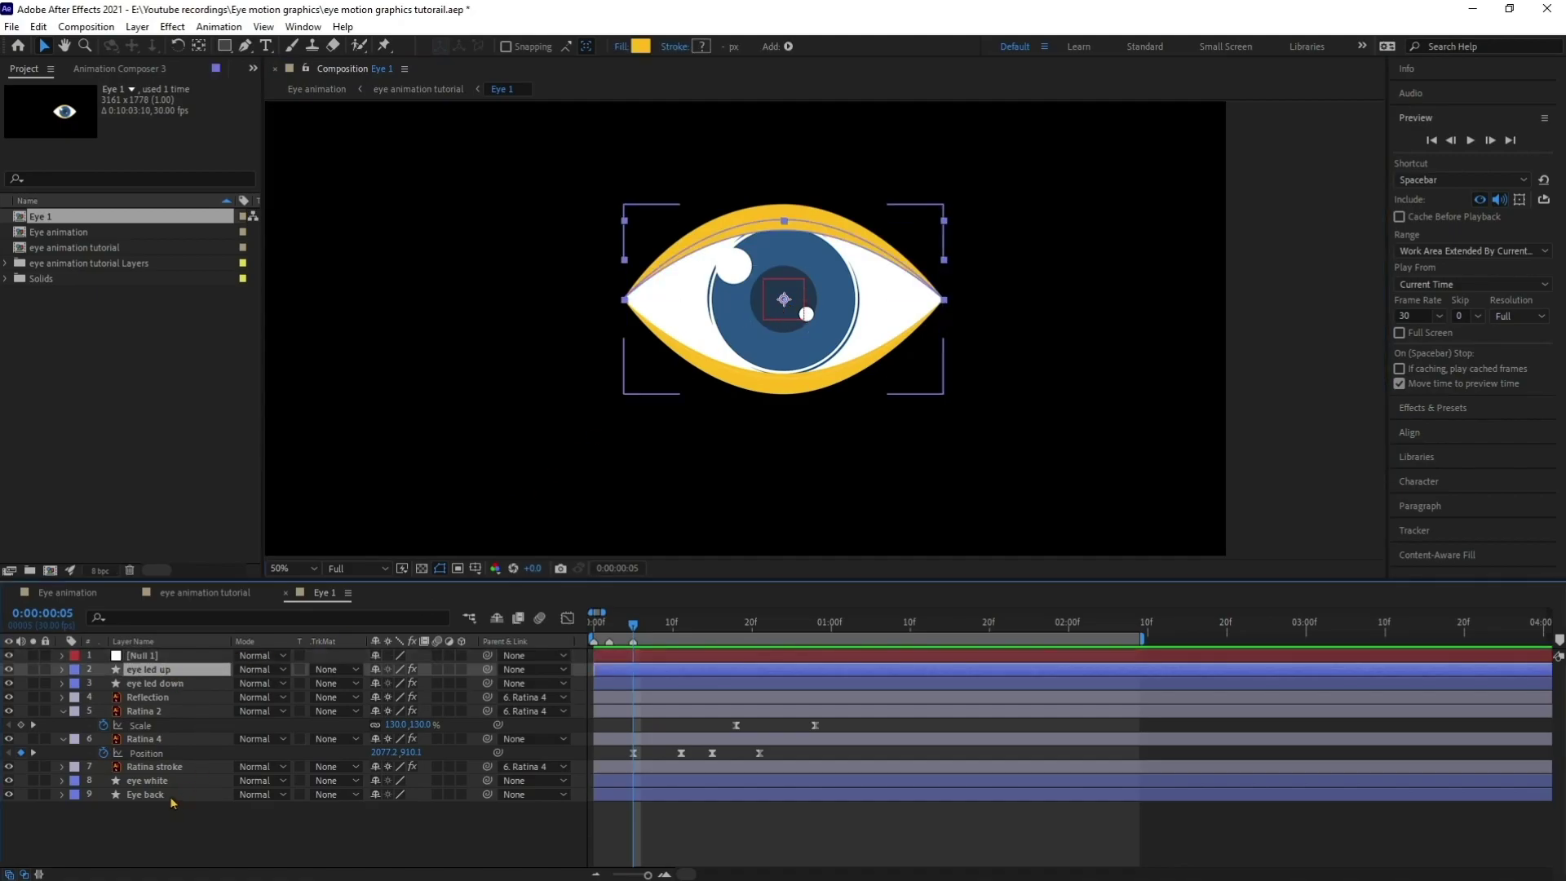
pyautogui.keyDown('shift'); pyautogui.click(171, 796); pyautogui.keyUp('shift')
pyautogui.keyDown('ctrl'); pyautogui.click(208, 710); pyautogui.keyUp('ctrl')
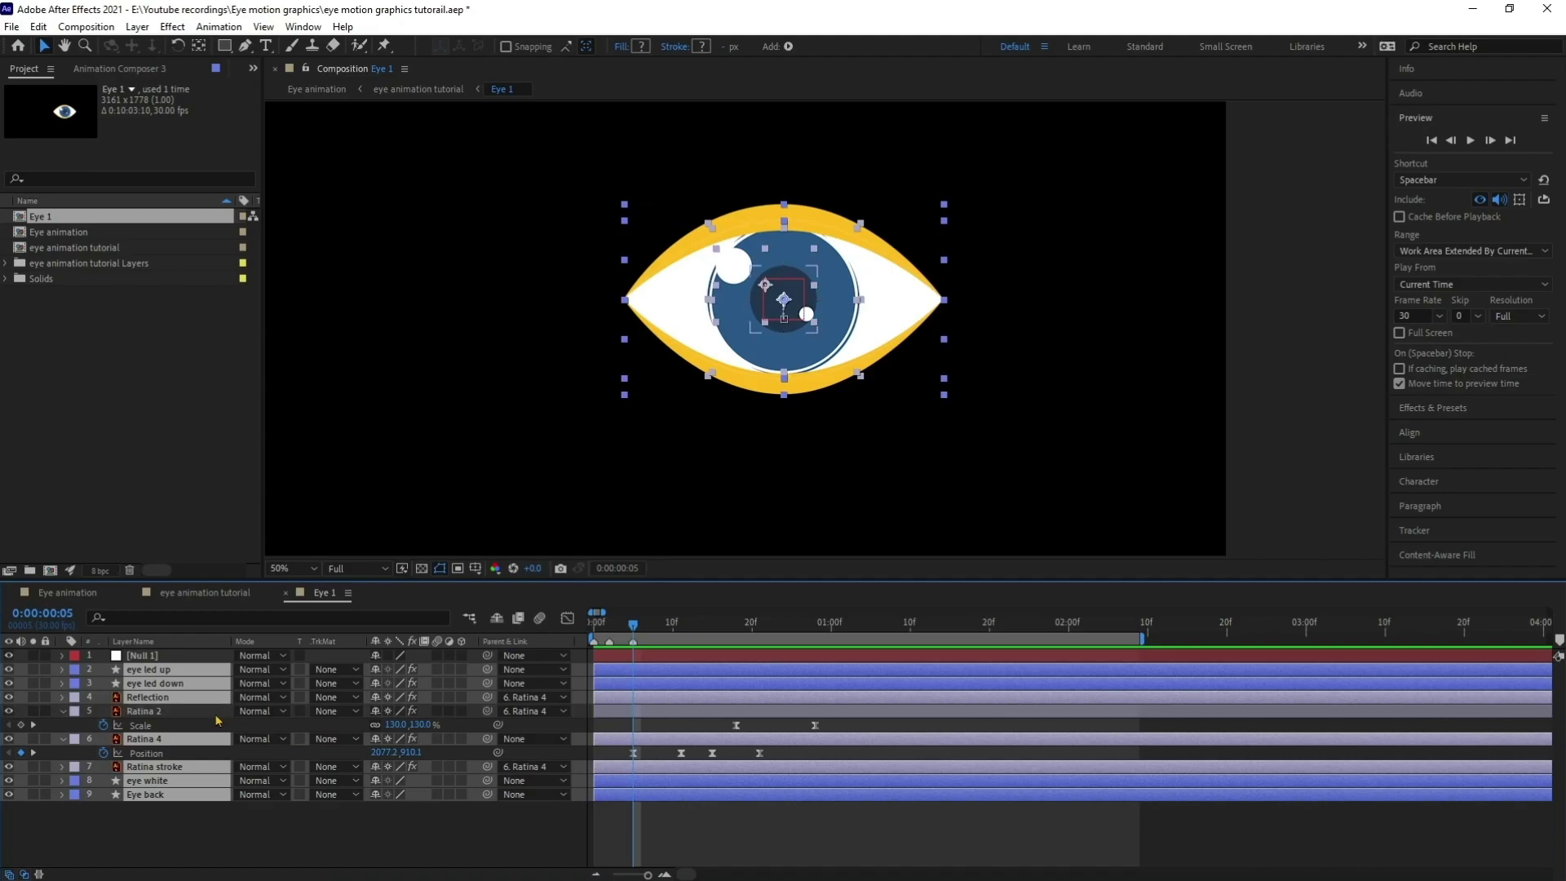
pyautogui.keyDown('ctrl'); pyautogui.click(207, 699); pyautogui.keyUp('ctrl')
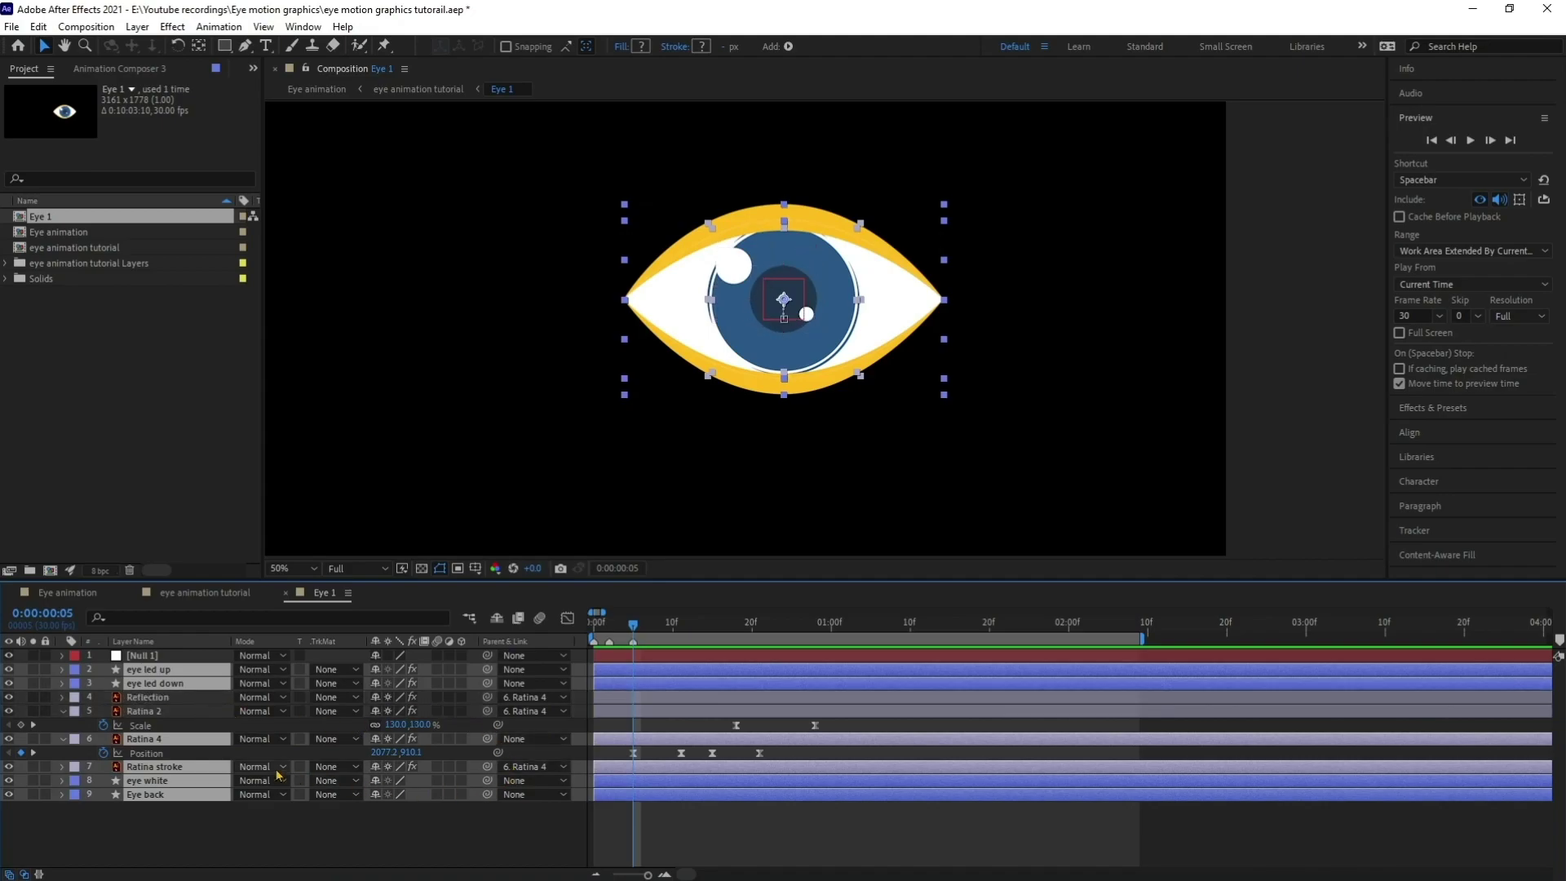
pyautogui.keyDown('ctrl'); pyautogui.click(219, 770); pyautogui.keyUp('ctrl')
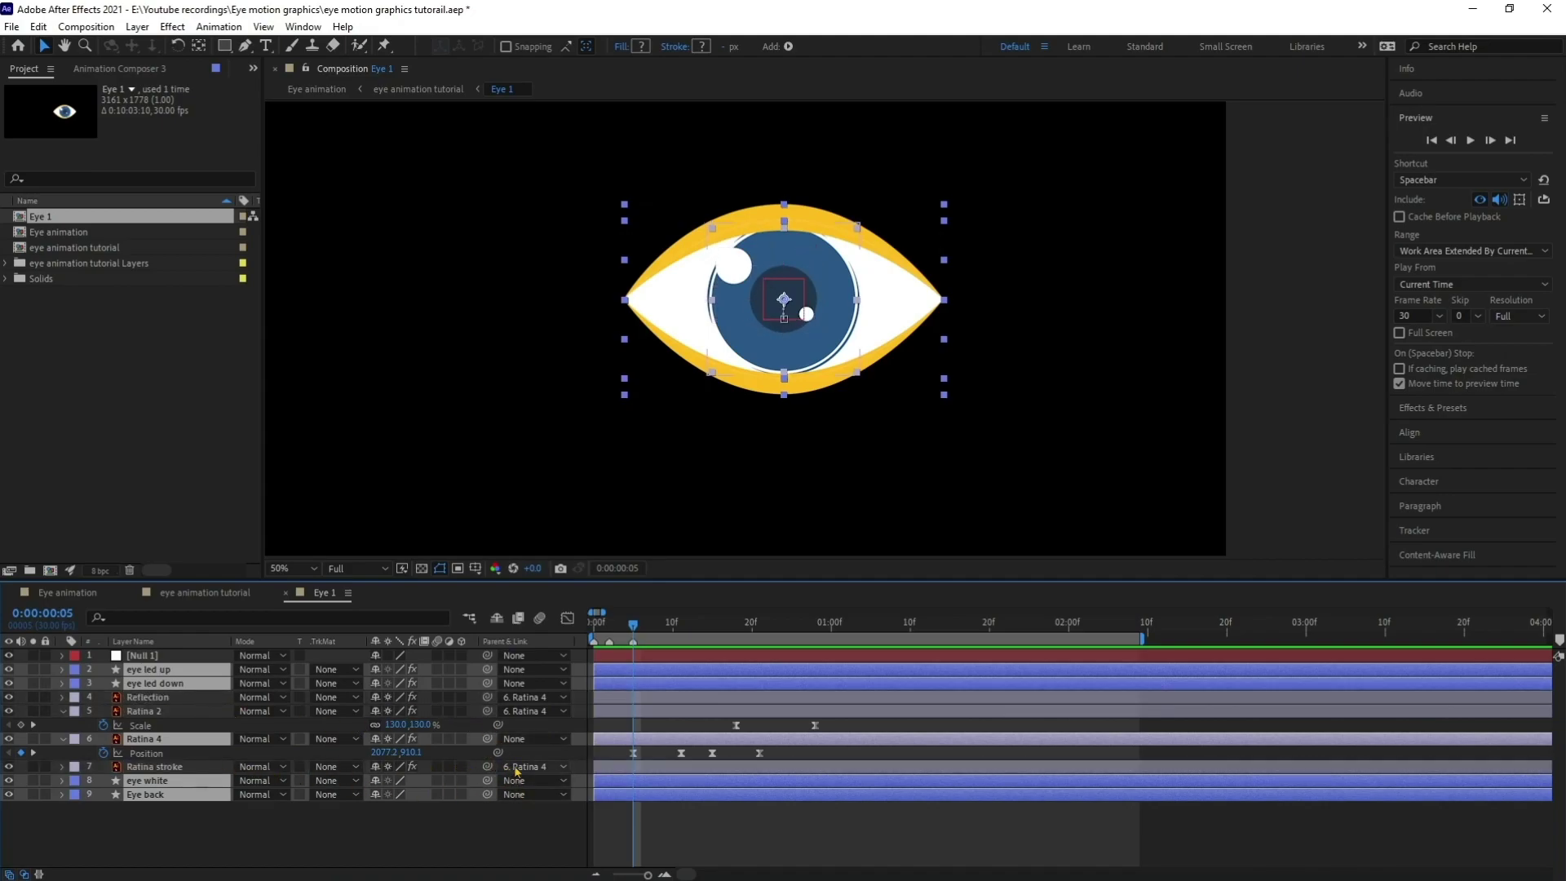
pyautogui.moveTo(488, 669); pyautogui.dragTo(151, 658)
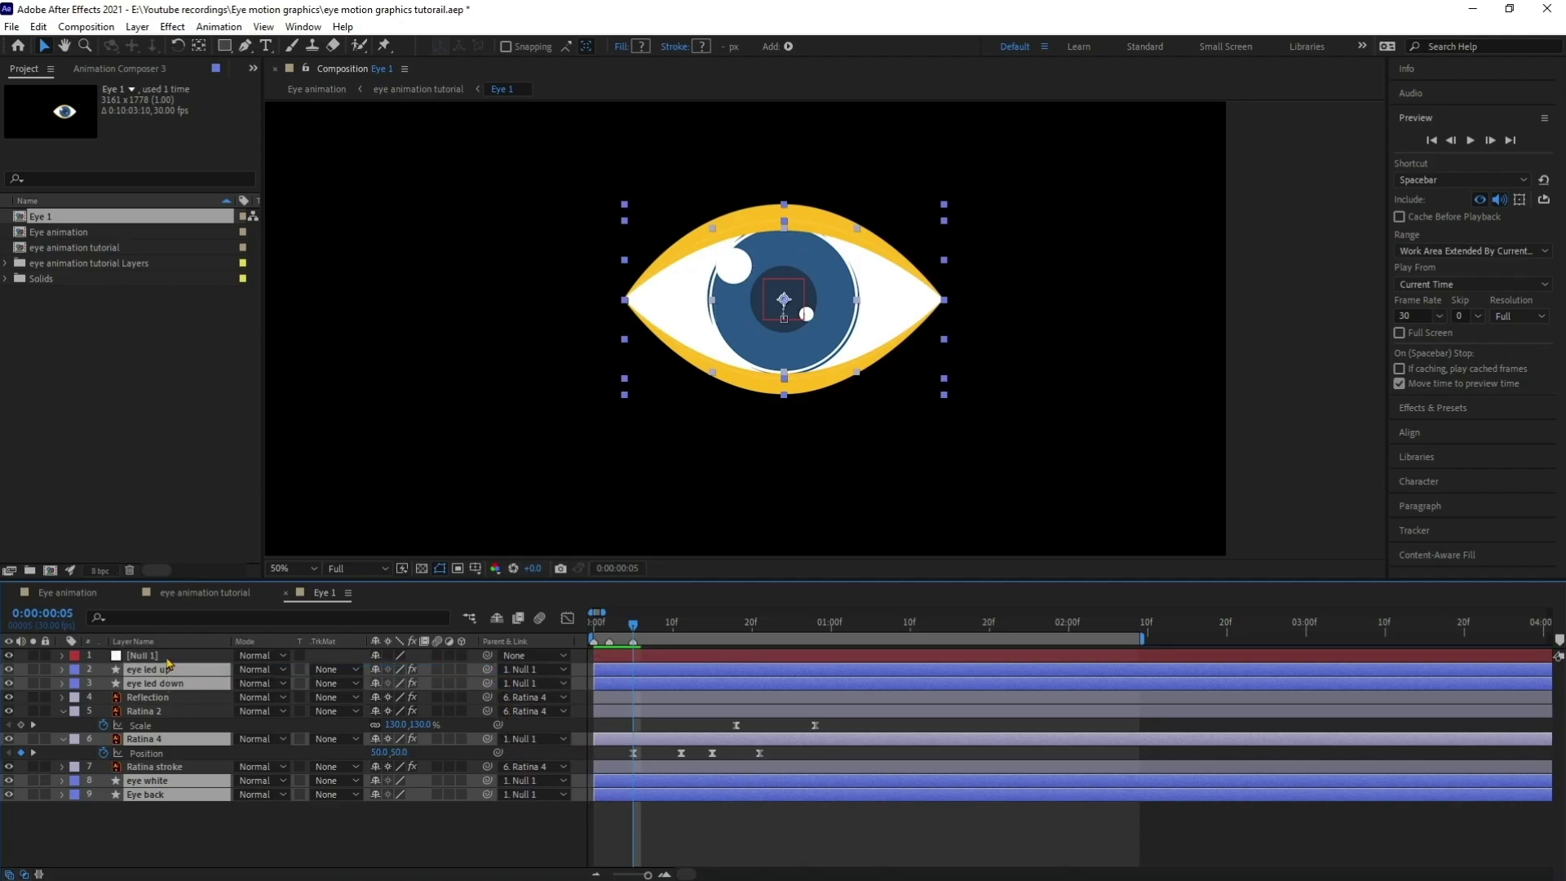
# - Test the parenting by moving Null 1 away from the pupil's centre, and undo the move
pyautogui.click(151, 656)
pyautogui.moveTo(780, 302)
pyautogui.mouseDown()
pyautogui.moveTo(791, 339)
pyautogui.moveTo(768, 322)
pyautogui.mouseUp()
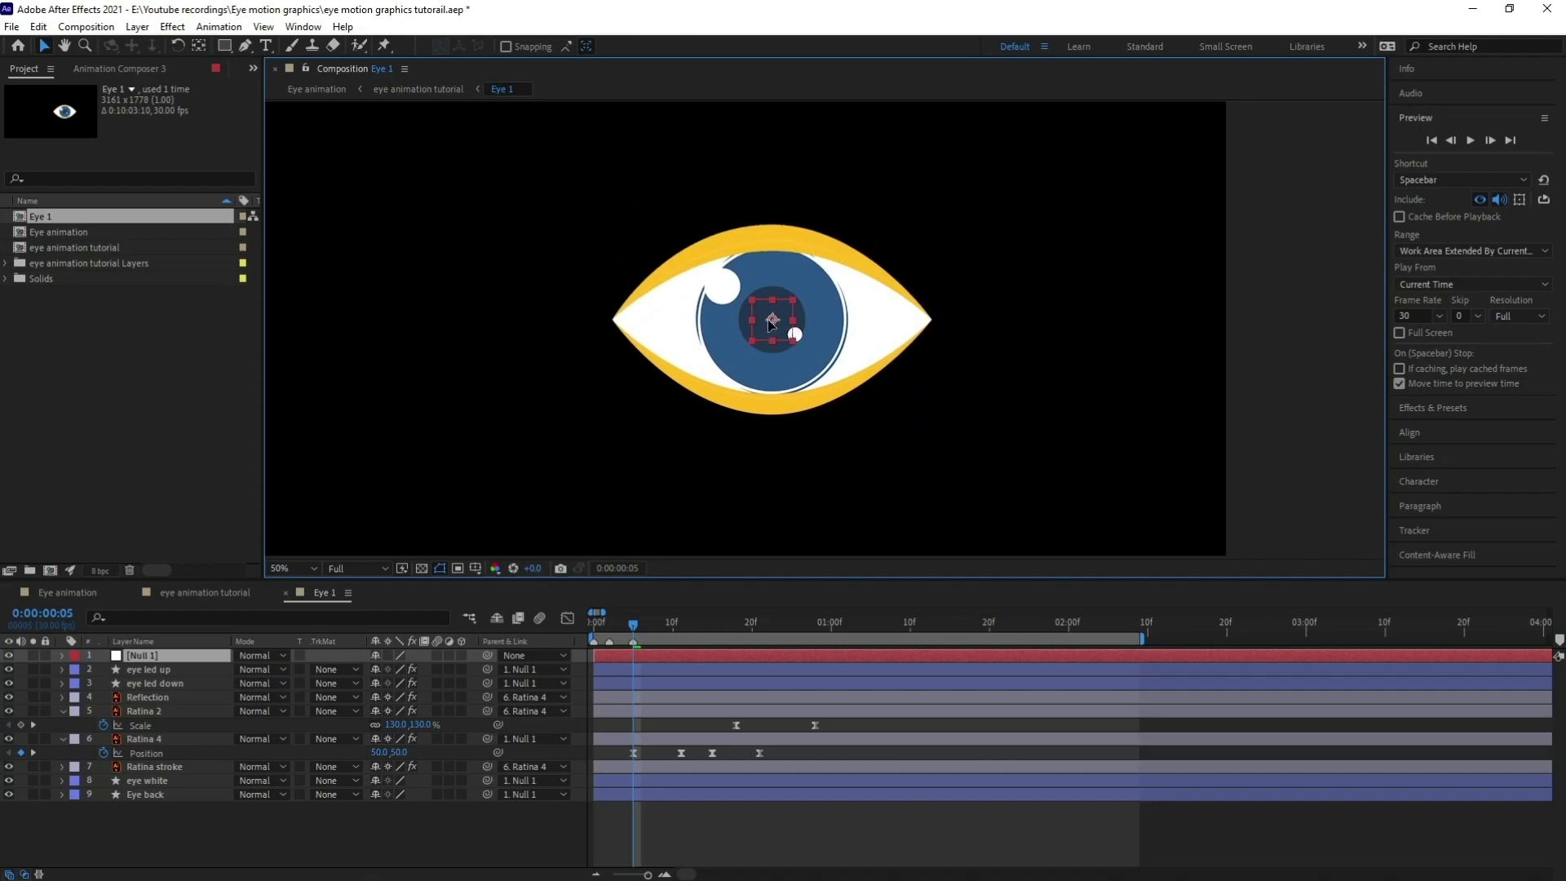
pyautogui.hotkey('ctrl', 'z')
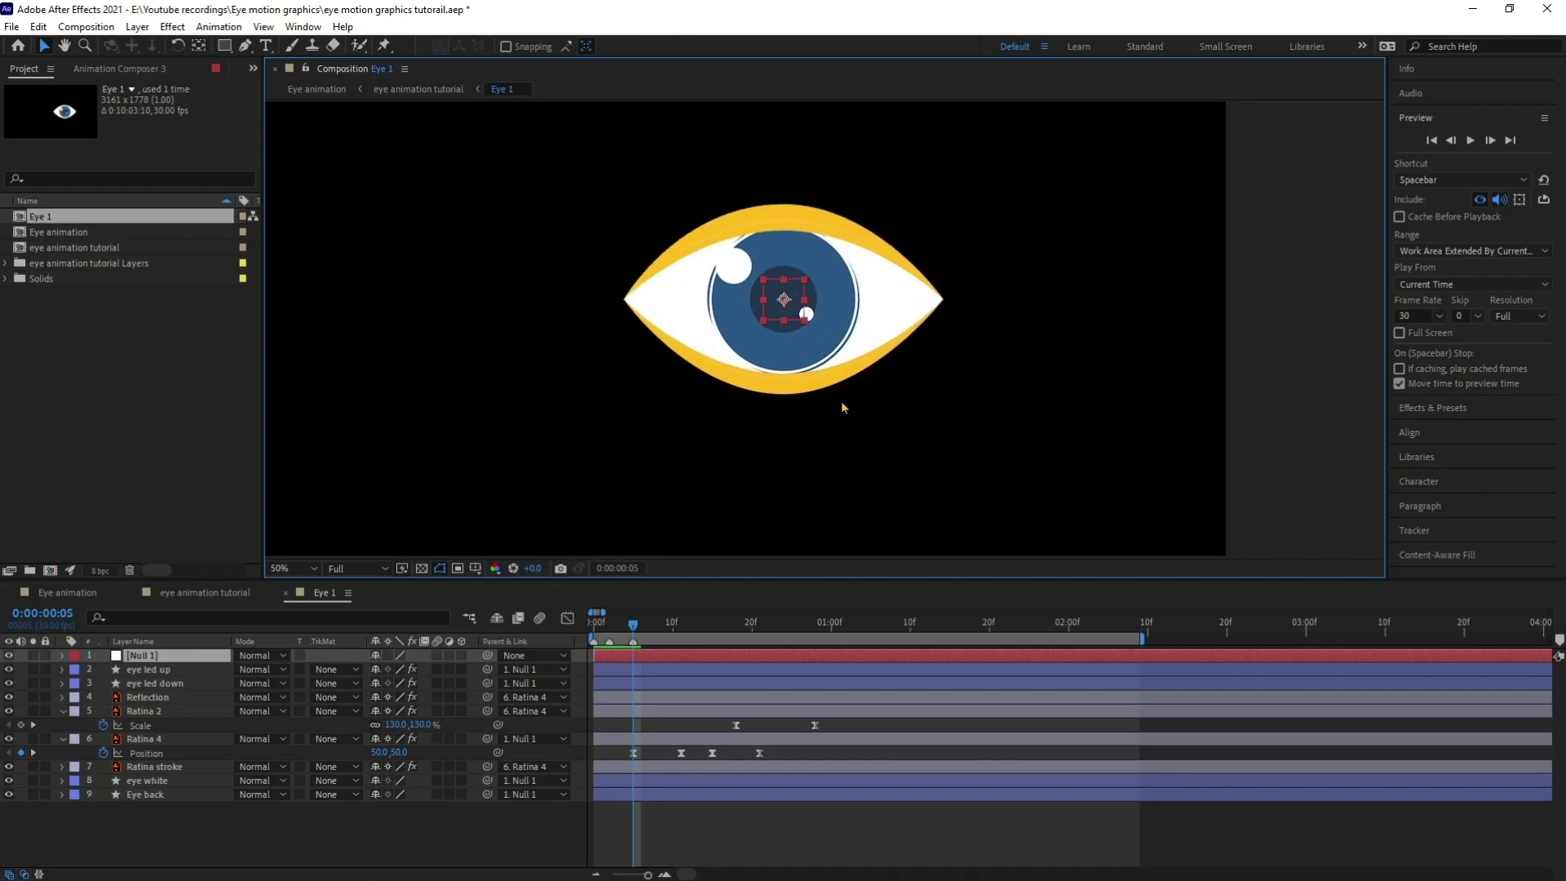
# - Keyframe Null 1's Position at 0:00:00:05 and lower the null to 2077.2, 948.1 at 0:00:00:11
pyautogui.press('p')
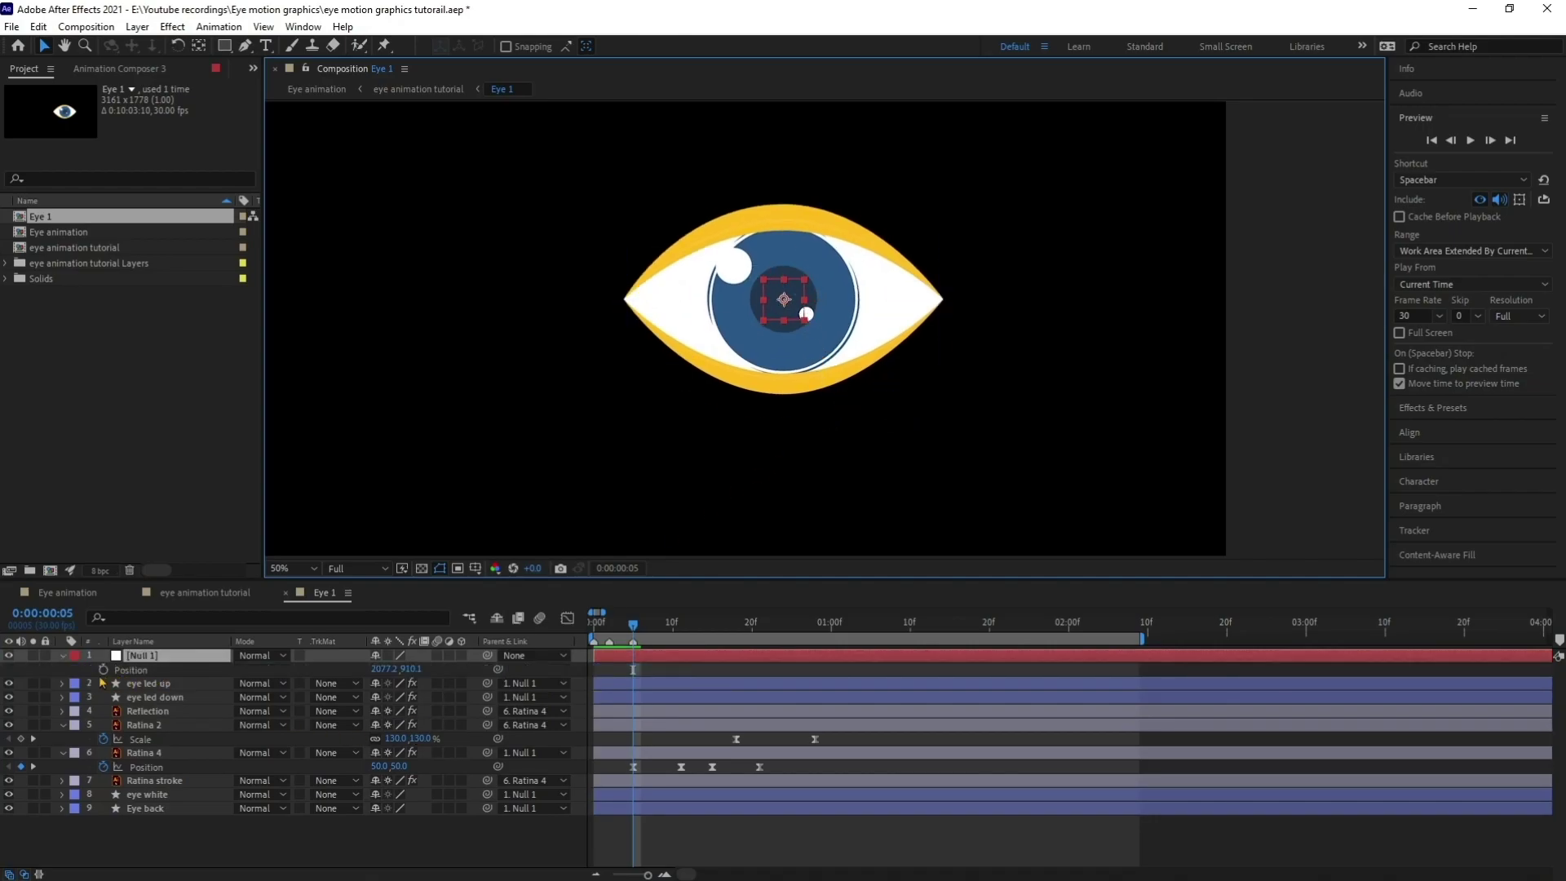
pyautogui.click(103, 670)
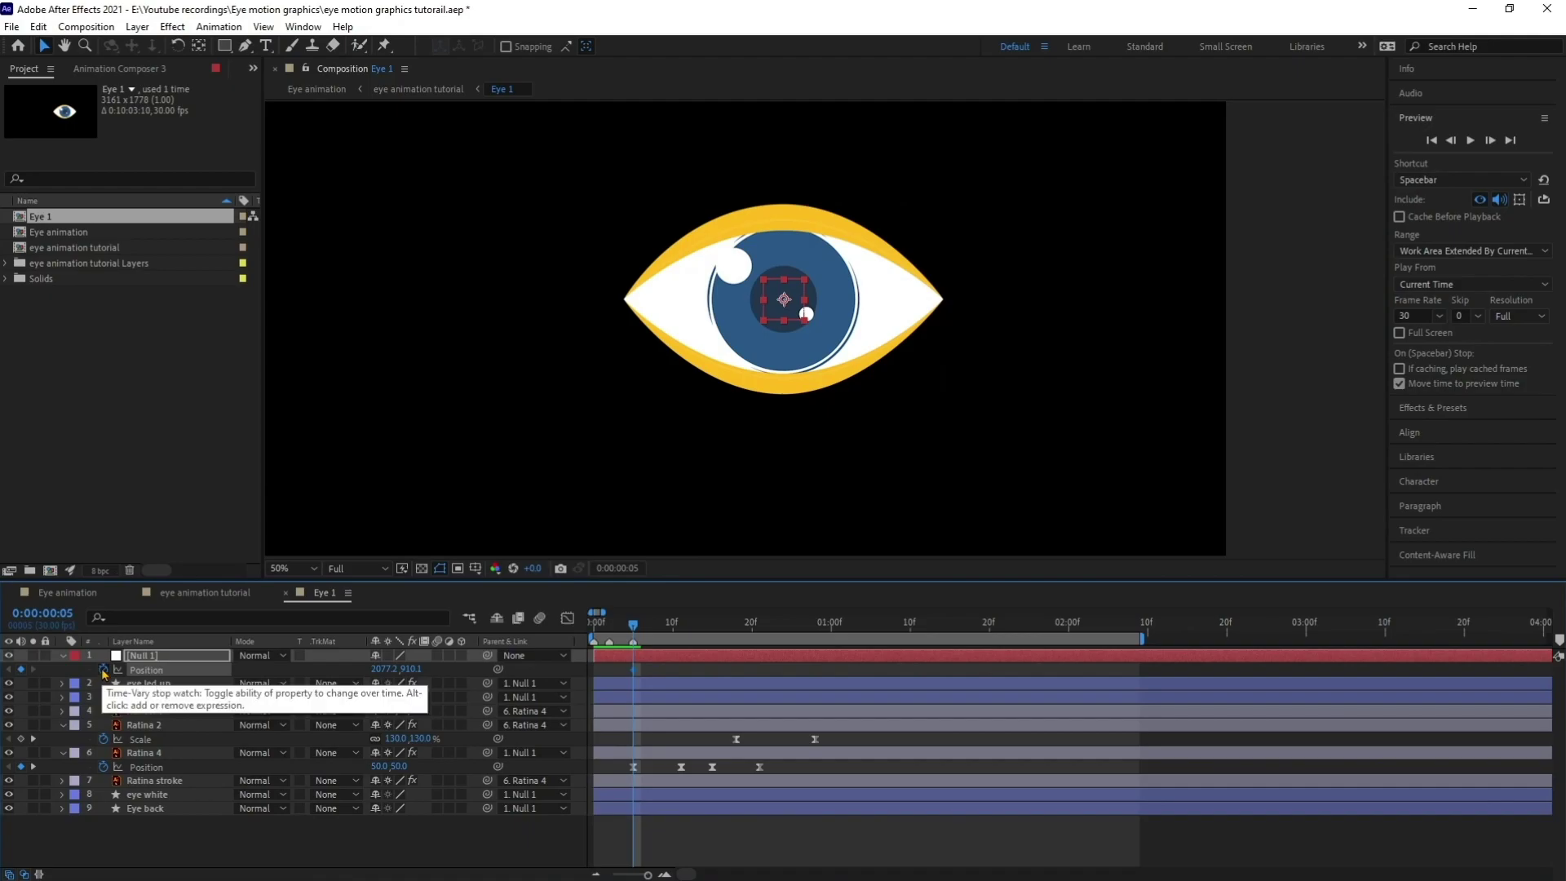
pyautogui.press('k')
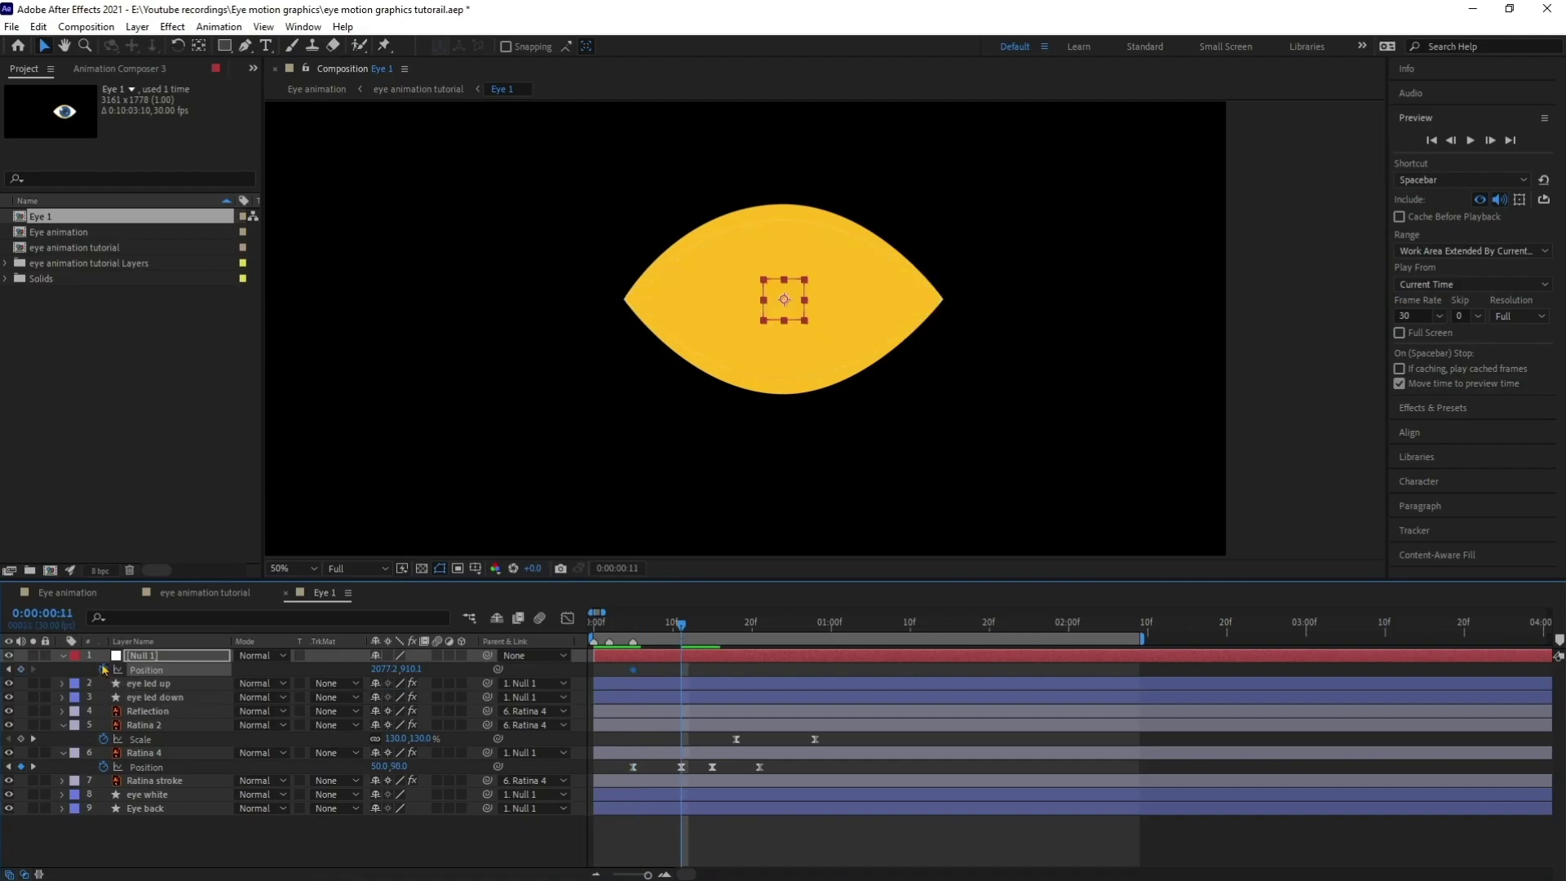
pyautogui.press('Down')
pyautogui.press('Down')
pyautogui.press('Down')
pyautogui.press('Down')
pyautogui.press('Down')
pyautogui.press('Down')
pyautogui.press('Down')
pyautogui.press('Down')
pyautogui.press('Down')
pyautogui.press('Down')
pyautogui.press('Down')
pyautogui.press('Down')
pyautogui.press('Down')
pyautogui.press('Down')
pyautogui.press('Down')
pyautogui.press('Down')
pyautogui.press('Down')
pyautogui.press('Down')
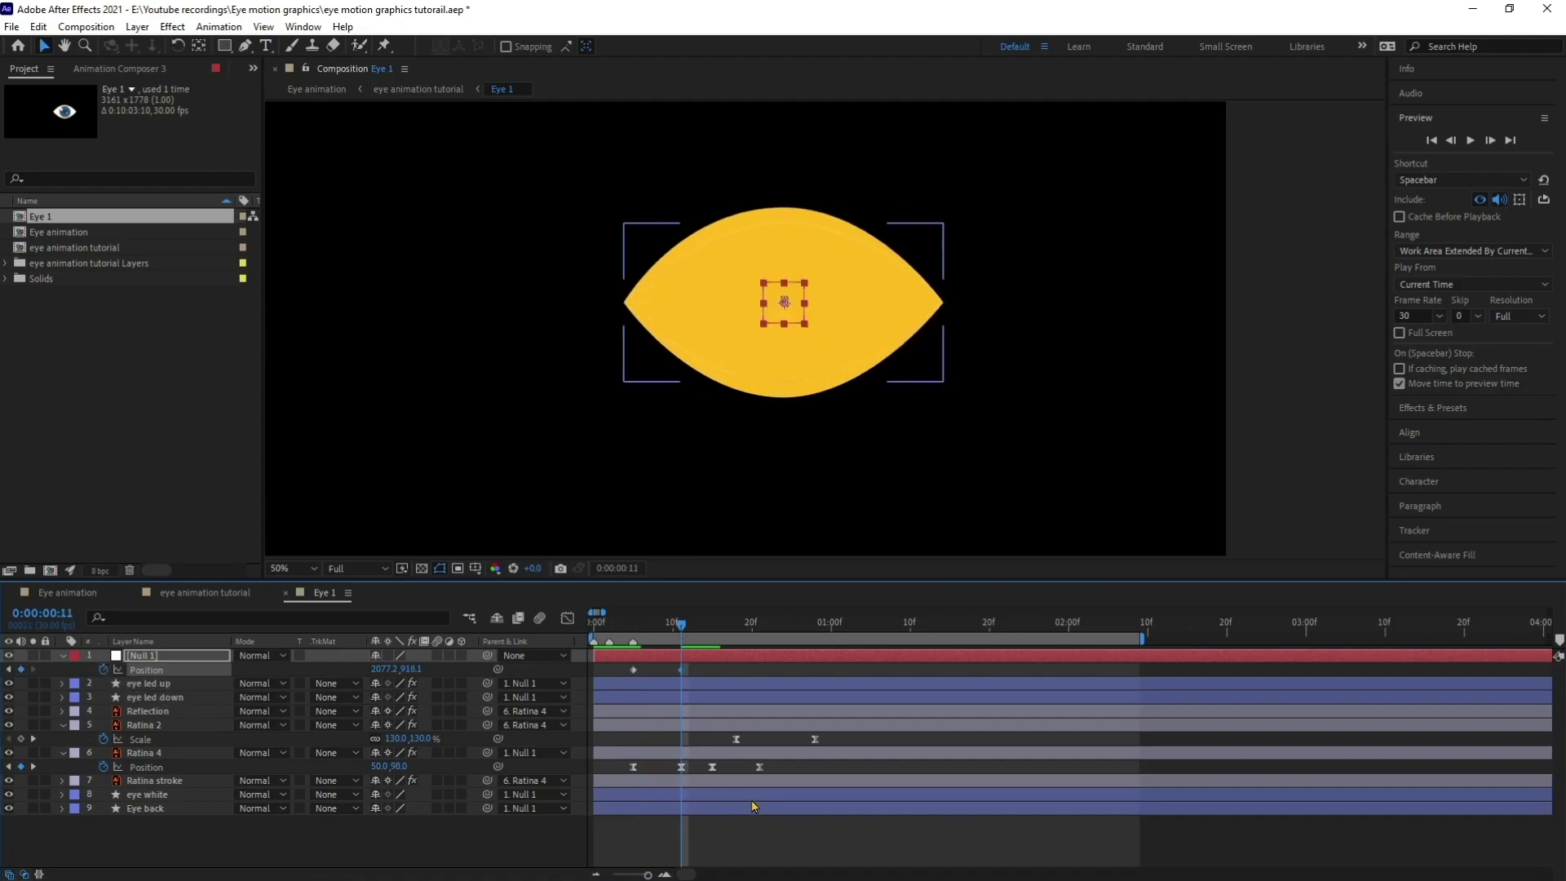
pyautogui.press('Down')
pyautogui.press('Down')
pyautogui.press('Down')
pyautogui.press('Down')
pyautogui.press('Down')
pyautogui.press('Down')
pyautogui.press('Down')
pyautogui.press('Down')
pyautogui.press('Down')
pyautogui.press('Down')
pyautogui.press('Down')
pyautogui.press('Down')
pyautogui.press('Down')
pyautogui.press('Down')
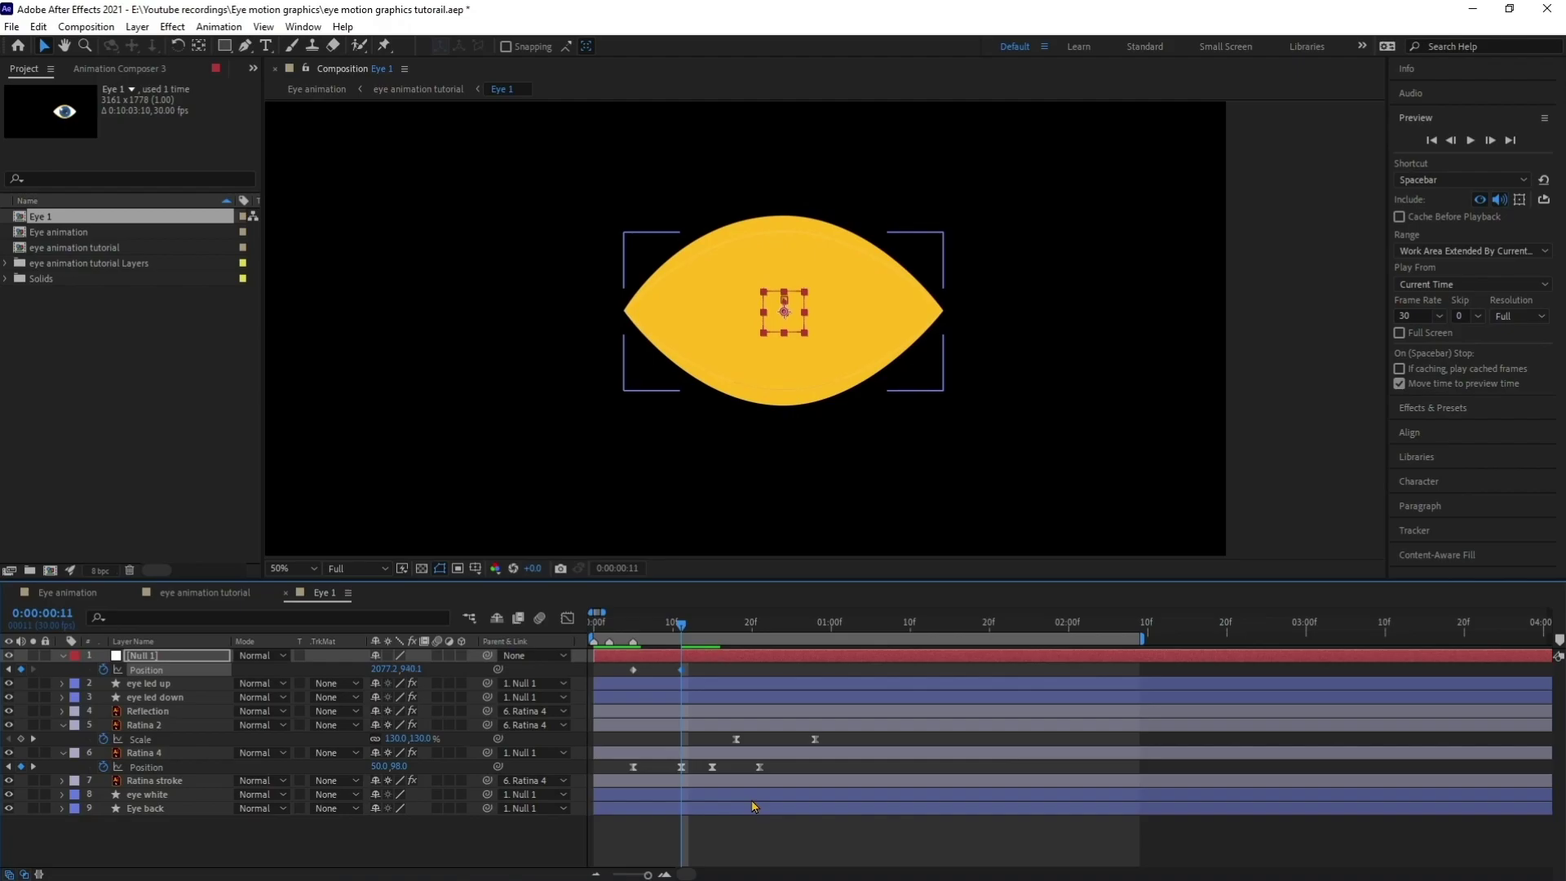
pyautogui.press('Down')
pyautogui.press('Down')
pyautogui.press('Down')
pyautogui.press('Down')
pyautogui.press('Down')
pyautogui.press('Down')
# - Add a hold Position keyframe to Null 1 at 0:00:00:15 and copy its first keyframe to 0:00:00:21
pyautogui.press('k')
pyautogui.click(22, 670)
pyautogui.press('k')
pyautogui.press('k')
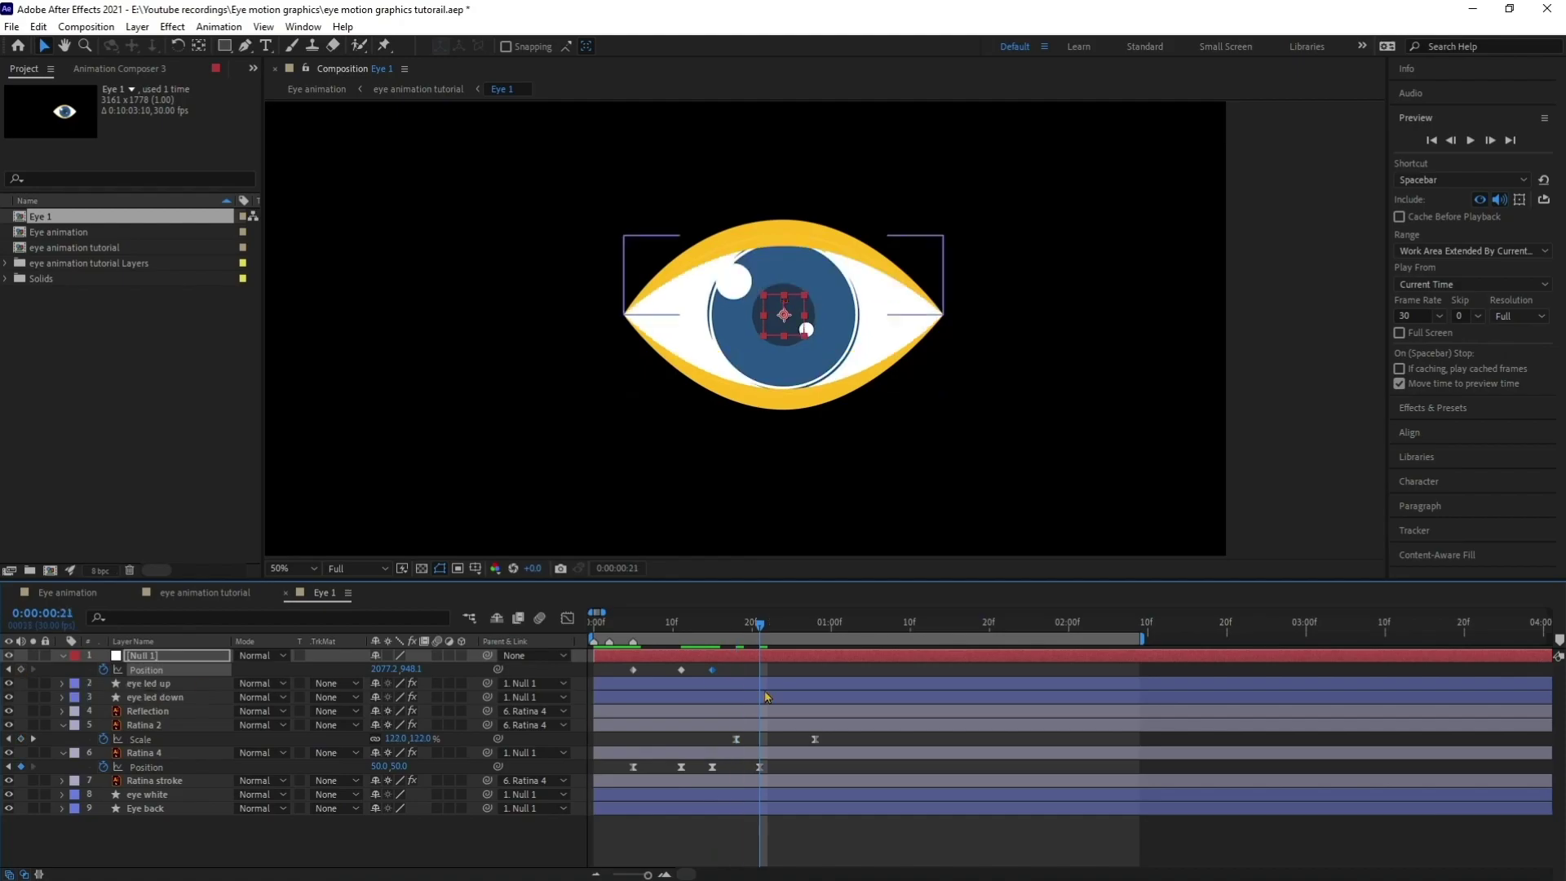
pyautogui.moveTo(652, 665); pyautogui.dragTo(625, 680)
pyautogui.hotkey('ctrl', 'c')
pyautogui.hotkey('ctrl', 'v')
# - Apply Easy Ease to all four Position keyframes of Null 1 and preview the blink from 0:00:00:04
pyautogui.moveTo(787, 664); pyautogui.dragTo(614, 687)
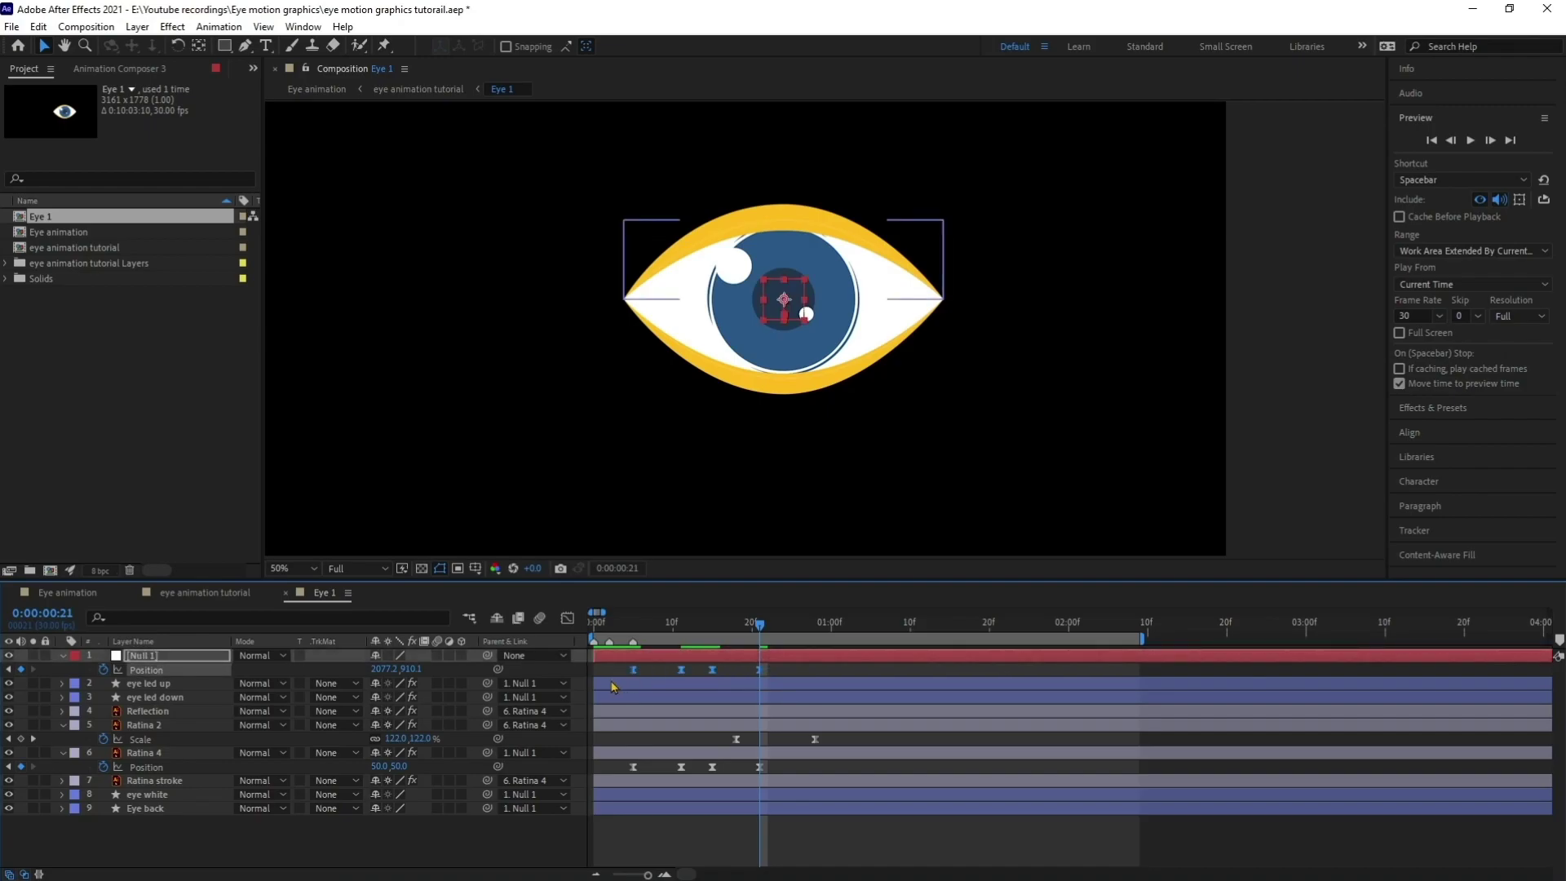
pyautogui.click(626, 626)
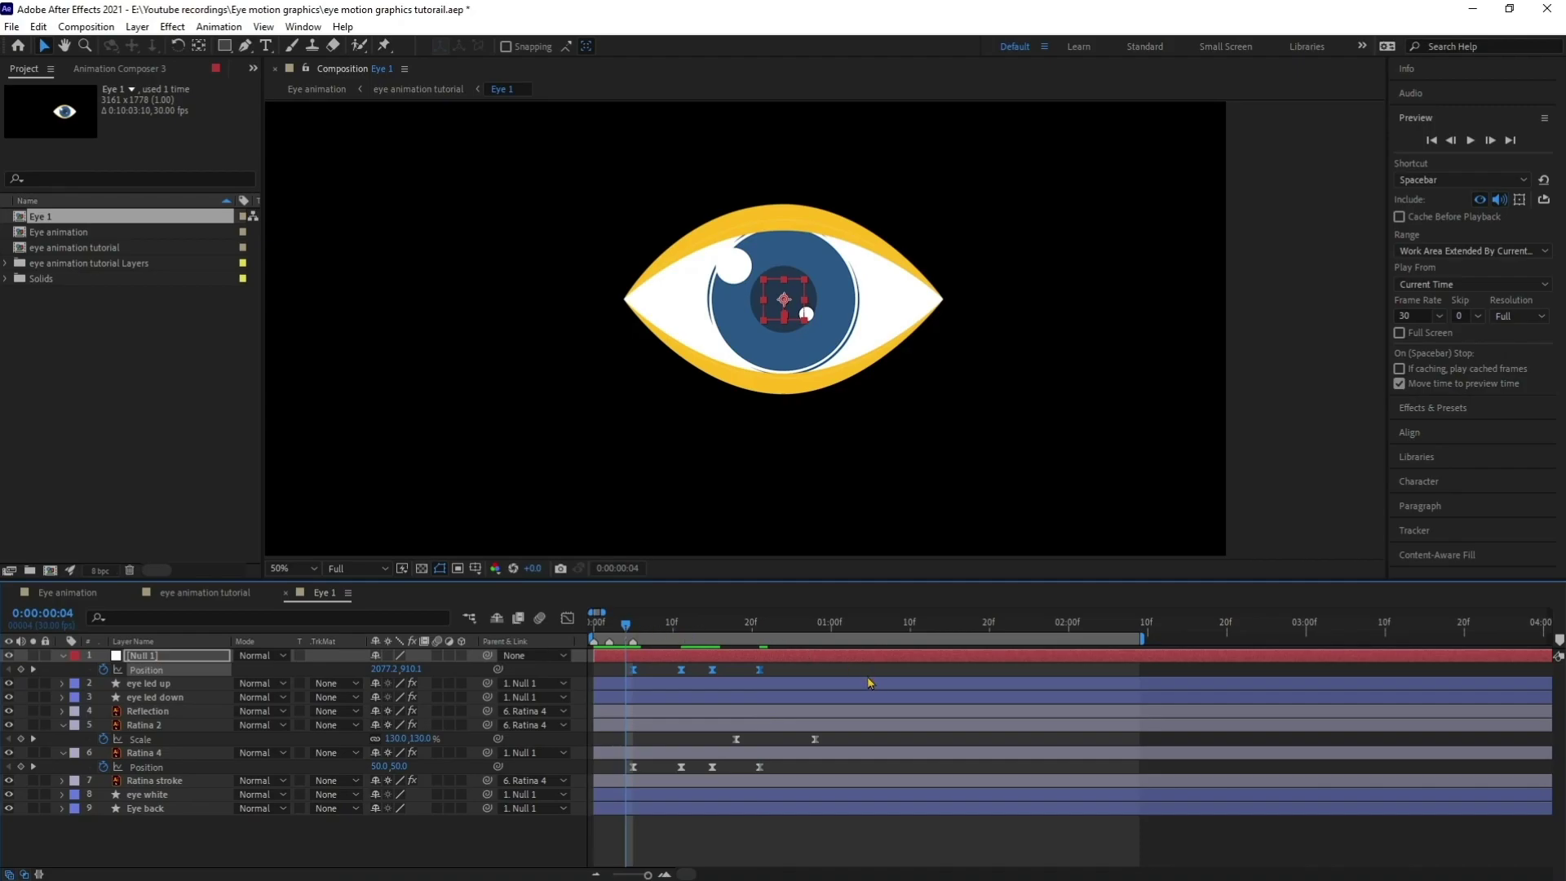
pyautogui.press('space')
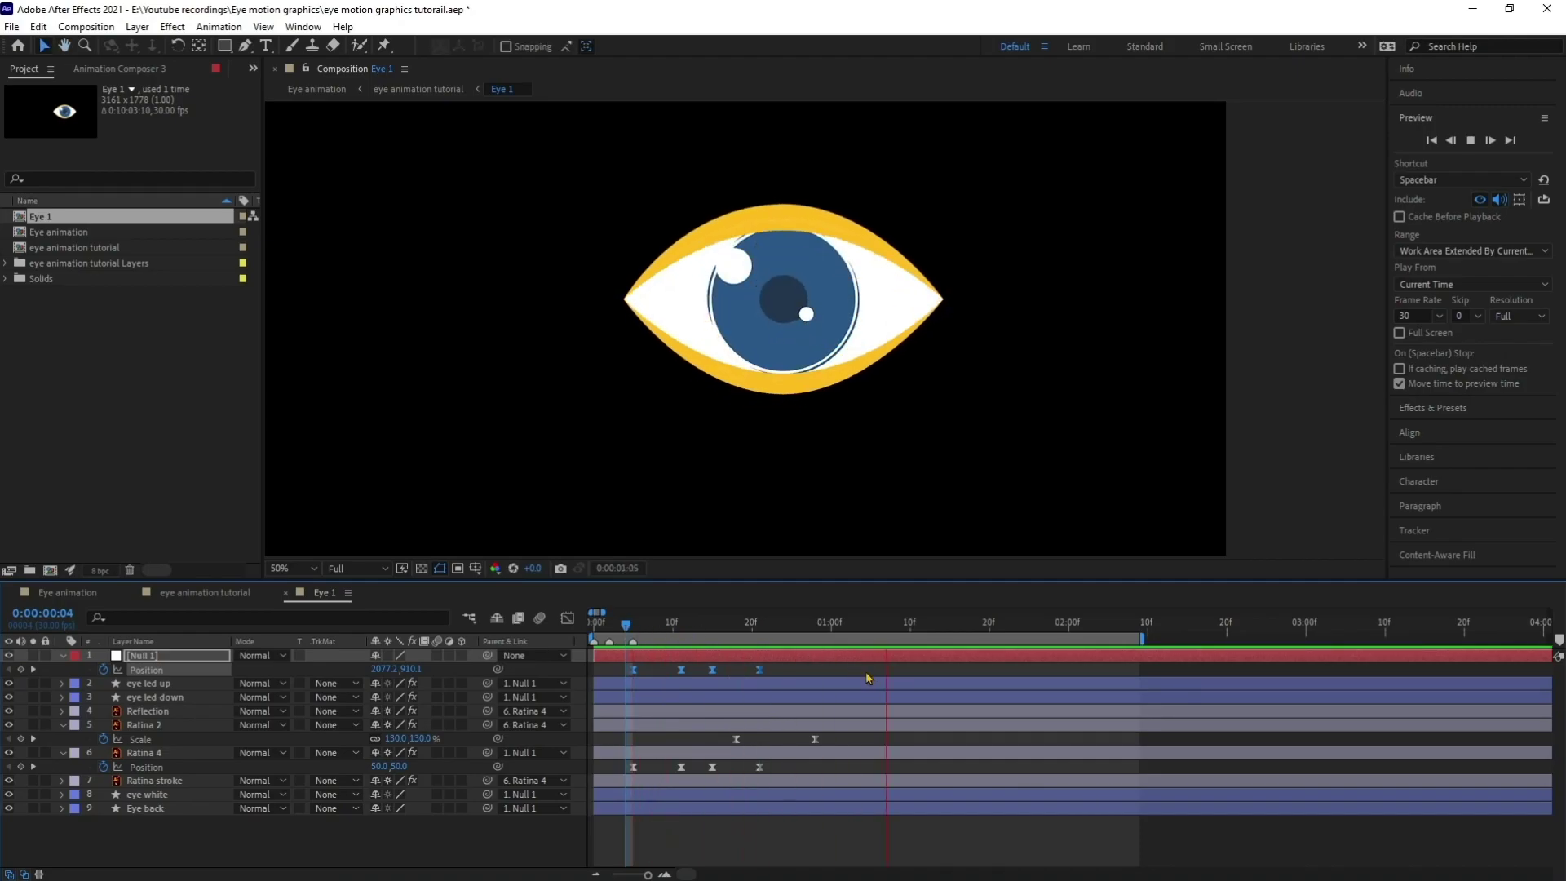
pyautogui.click(726, 835)
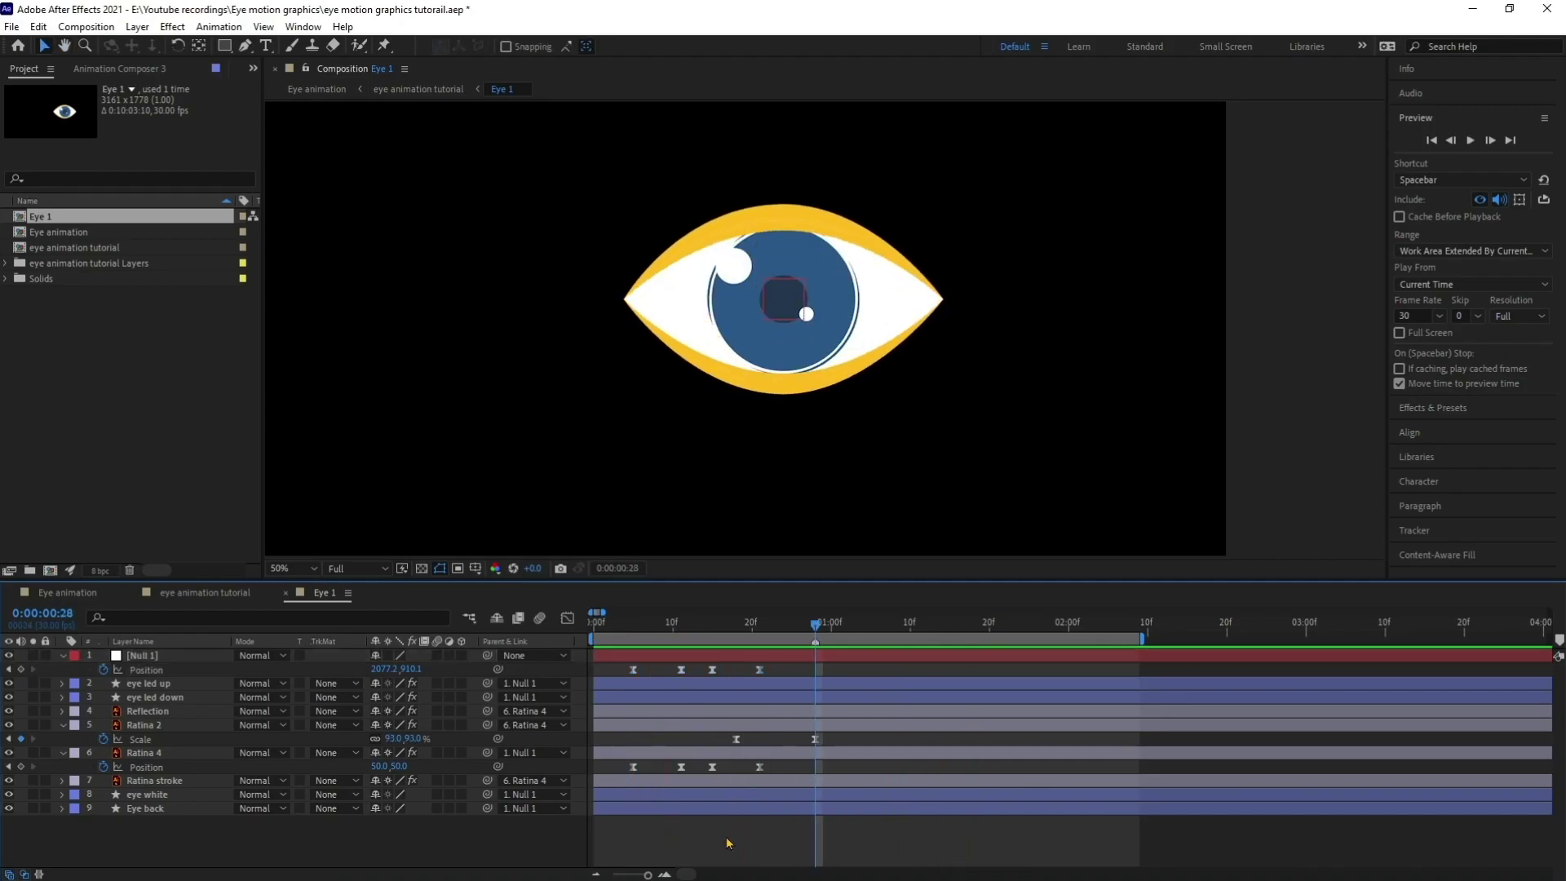
# - Add keyframes at 0:00:01:04 for Null 1's Position, Ratina 2's Scale and Ratina 4's Position
pyautogui.click(51, 614)
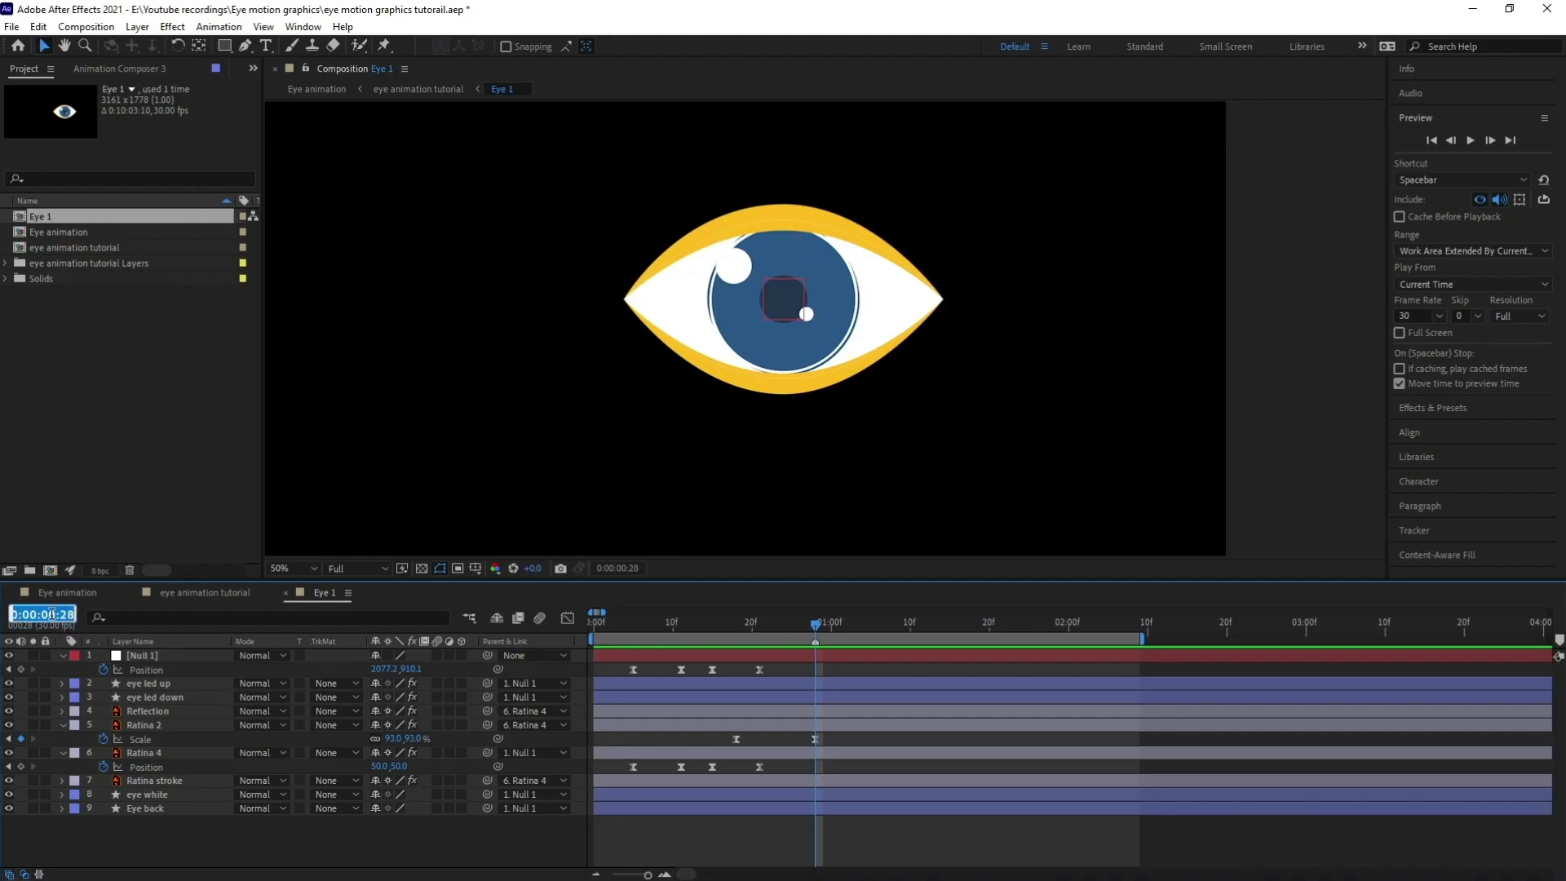
pyautogui.write('+6')
pyautogui.press('Return')
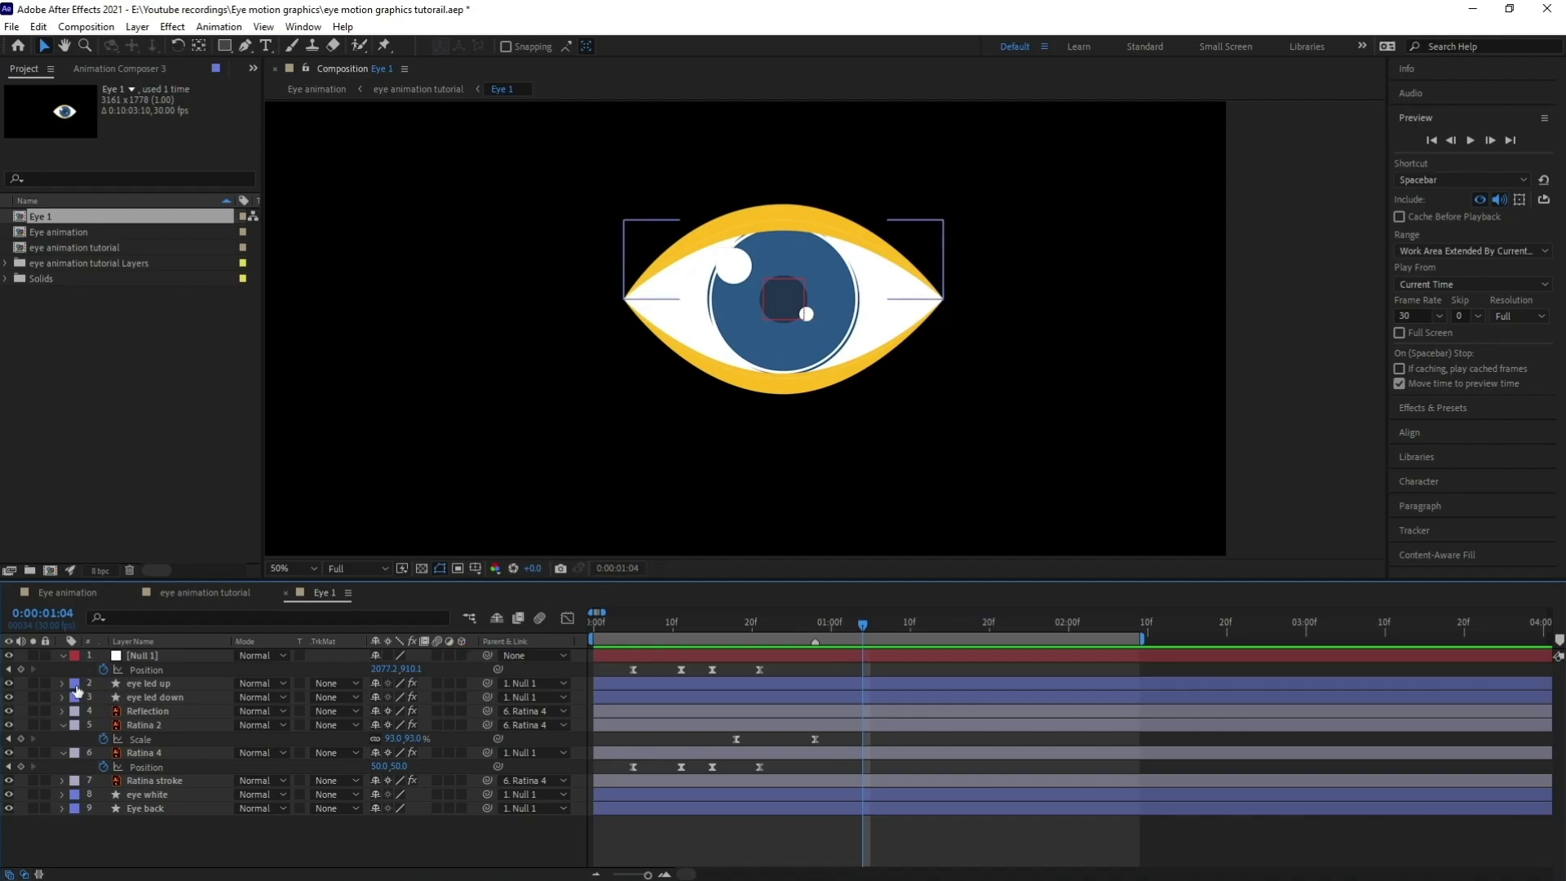
pyautogui.click(21, 669)
pyautogui.click(20, 738)
pyautogui.click(21, 767)
pyautogui.keyDown('ctrl'); pyautogui.click(116, 656); pyautogui.keyUp('ctrl')
# - At 0:00:01:12, move the Ratina 4 iris to the eye's right corner, at Position 242, 64
pyautogui.click(51, 615)
pyautogui.write('+8')
pyautogui.press('Return')
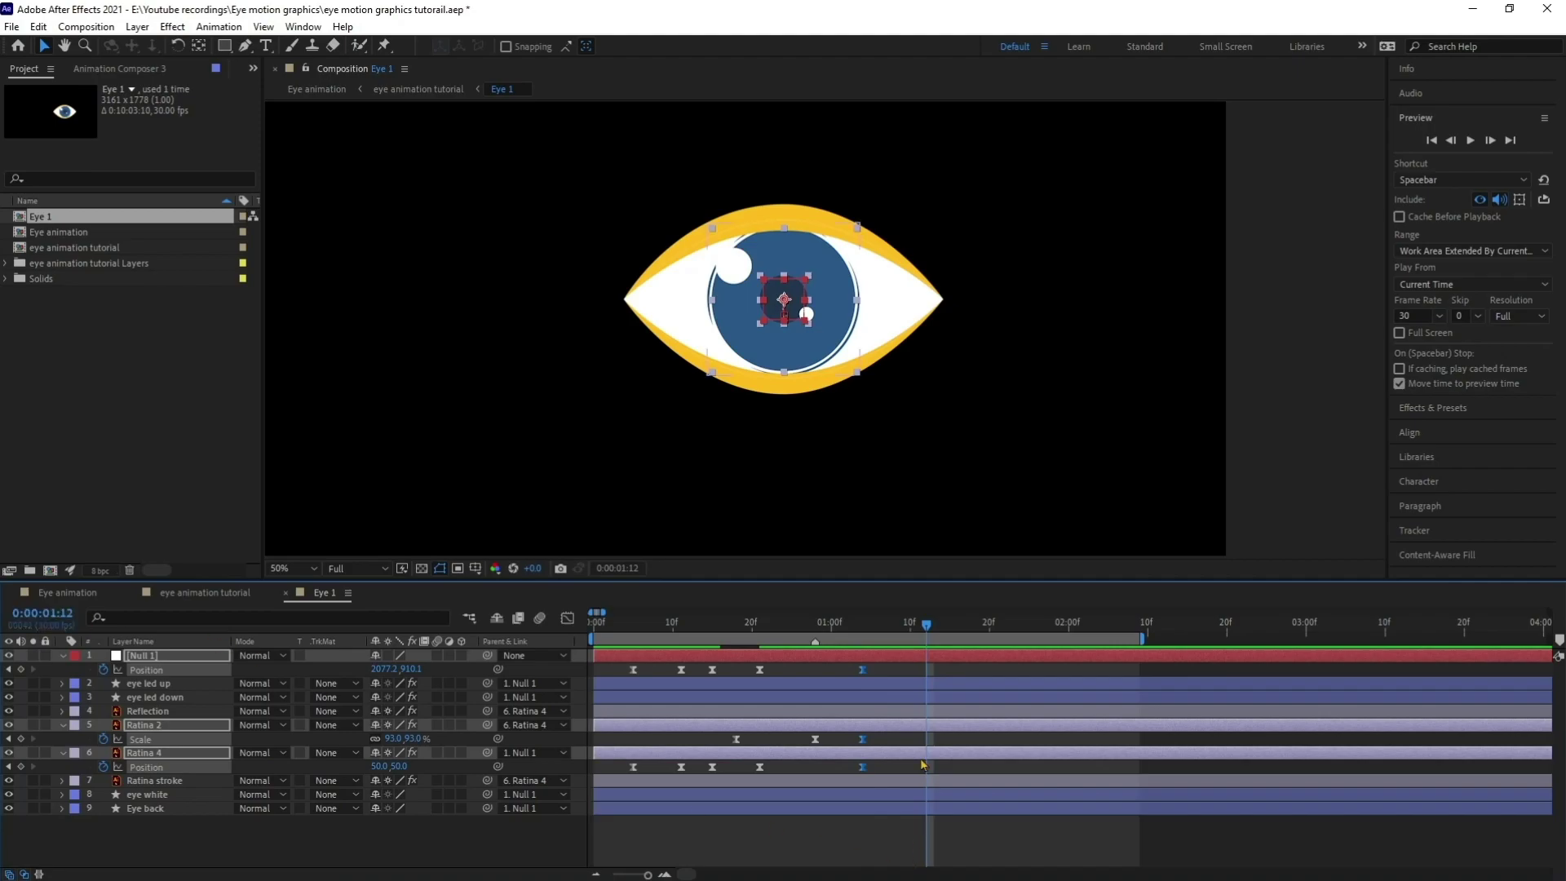
pyautogui.click(934, 675)
pyautogui.click(160, 725)
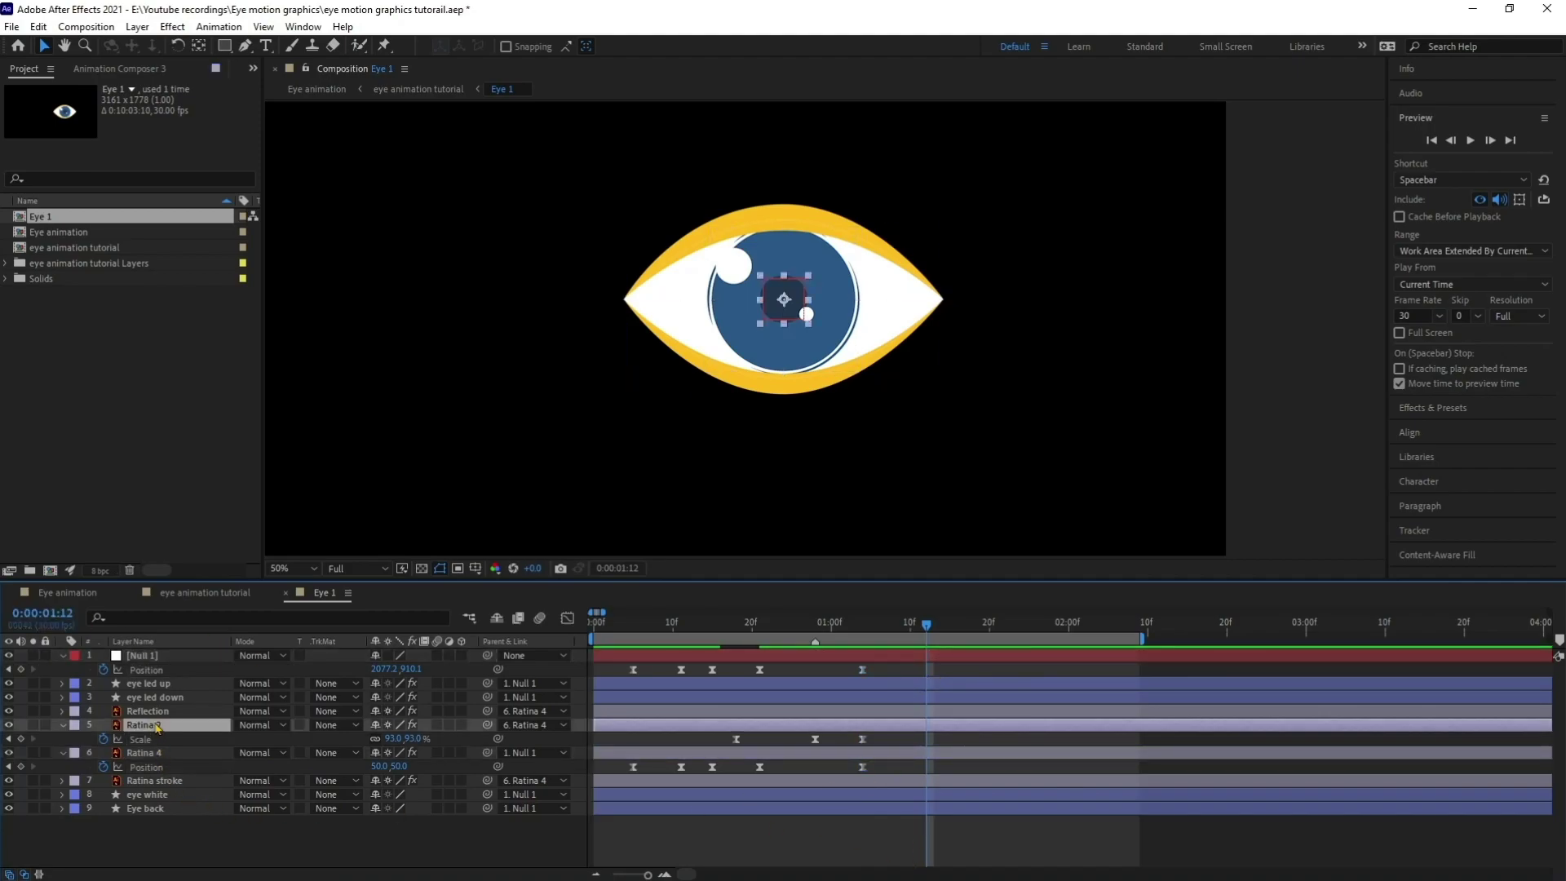
pyautogui.click(175, 754)
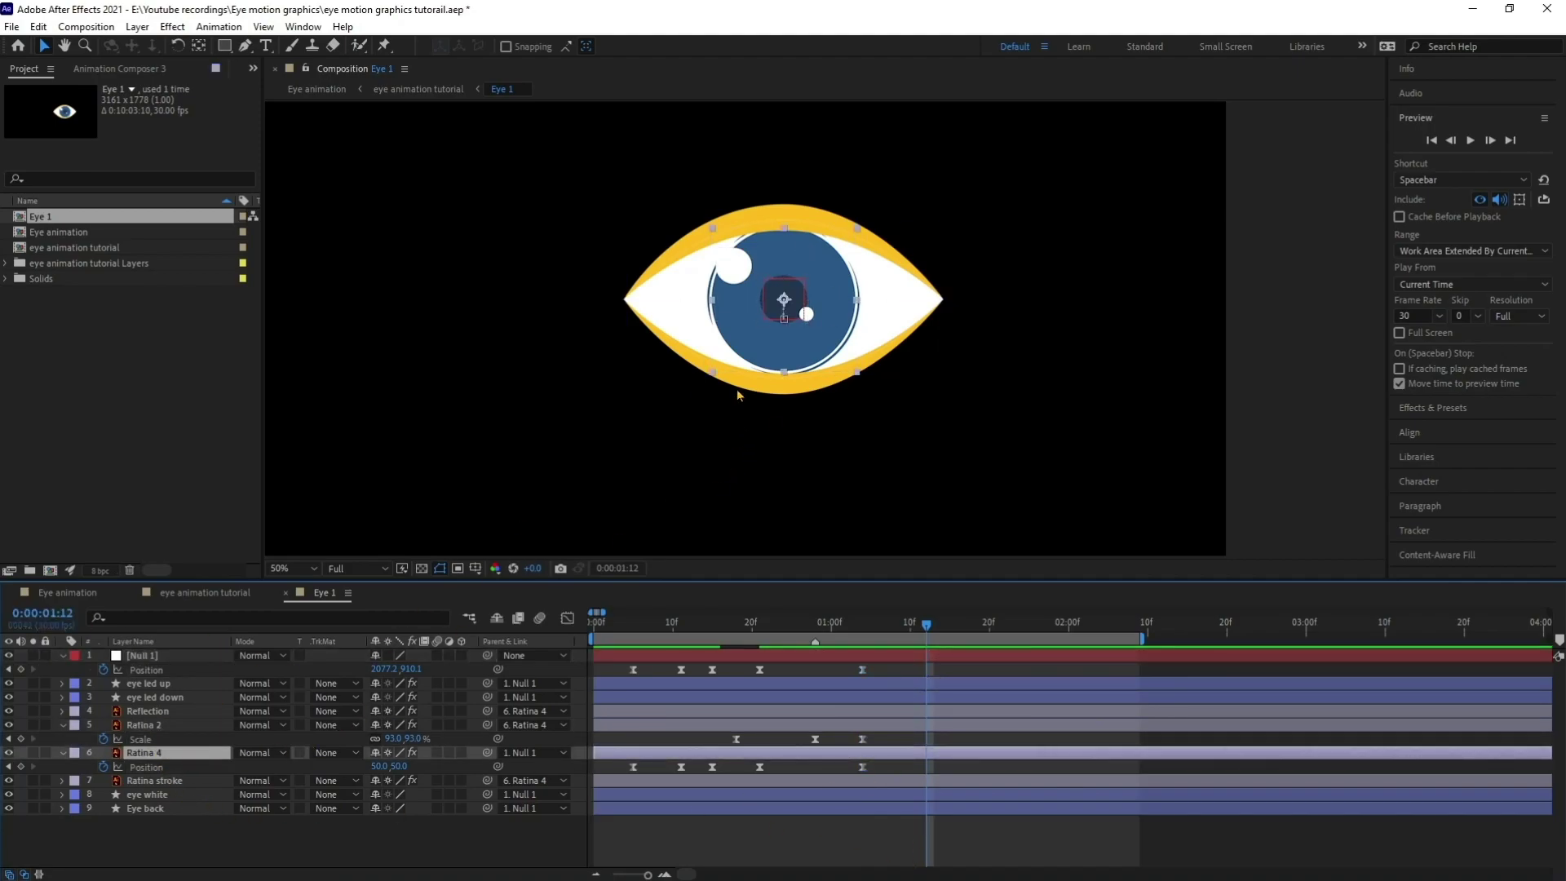
pyautogui.moveTo(791, 349); pyautogui.dragTo(872, 359)
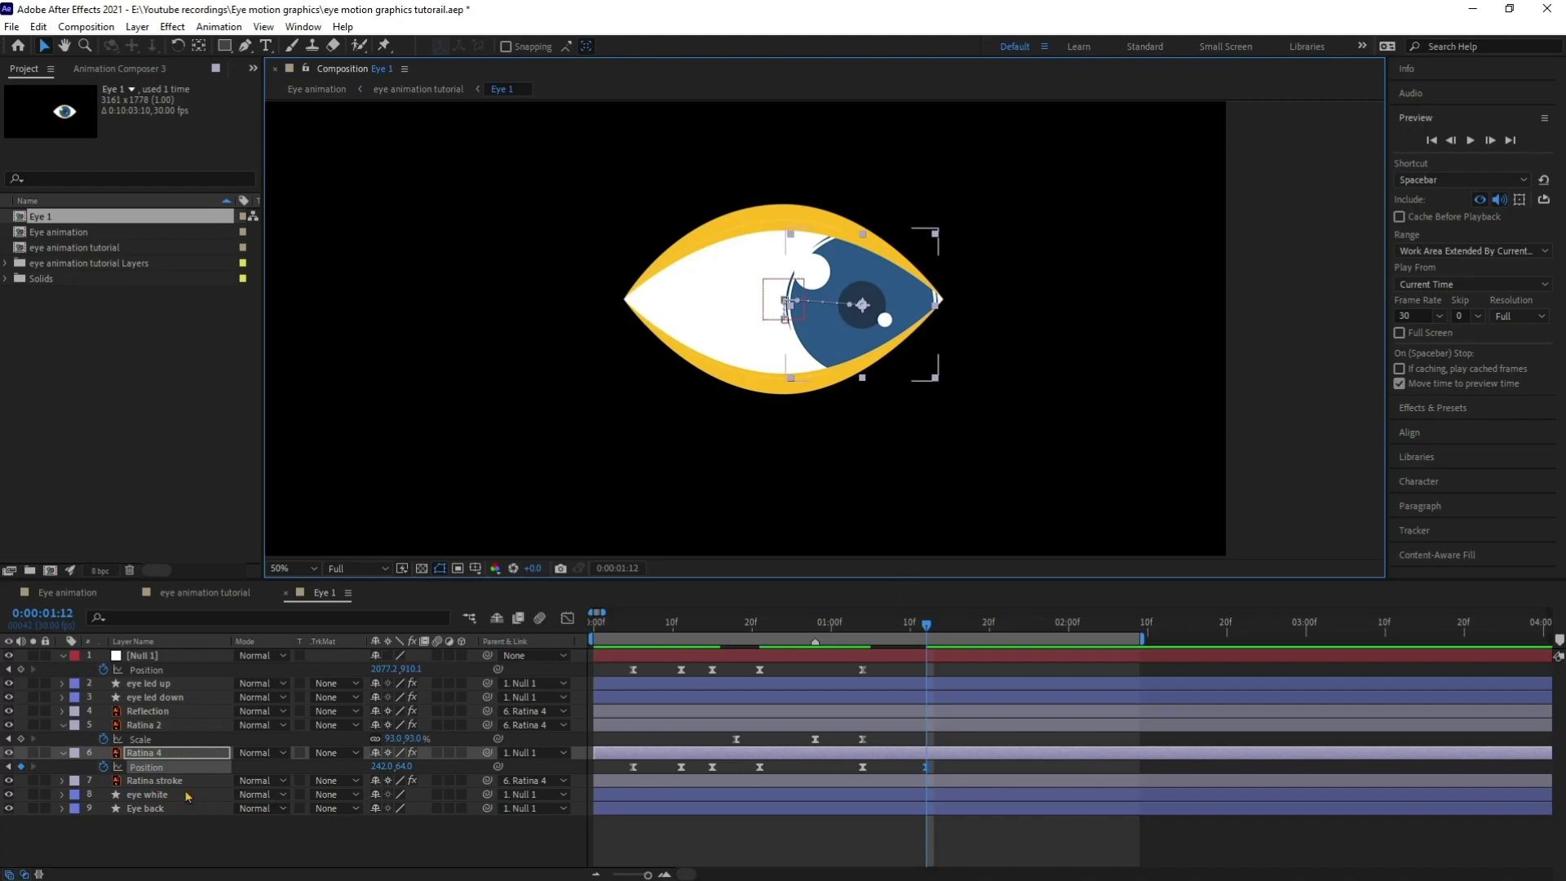
# - Set Ratina 2's Scale to 143% at 0:00:01:12, then try moving the pupil further right and undo it
pyautogui.moveTo(392, 739); pyautogui.dragTo(440, 738)
pyautogui.moveTo(860, 305); pyautogui.dragTo(889, 302)
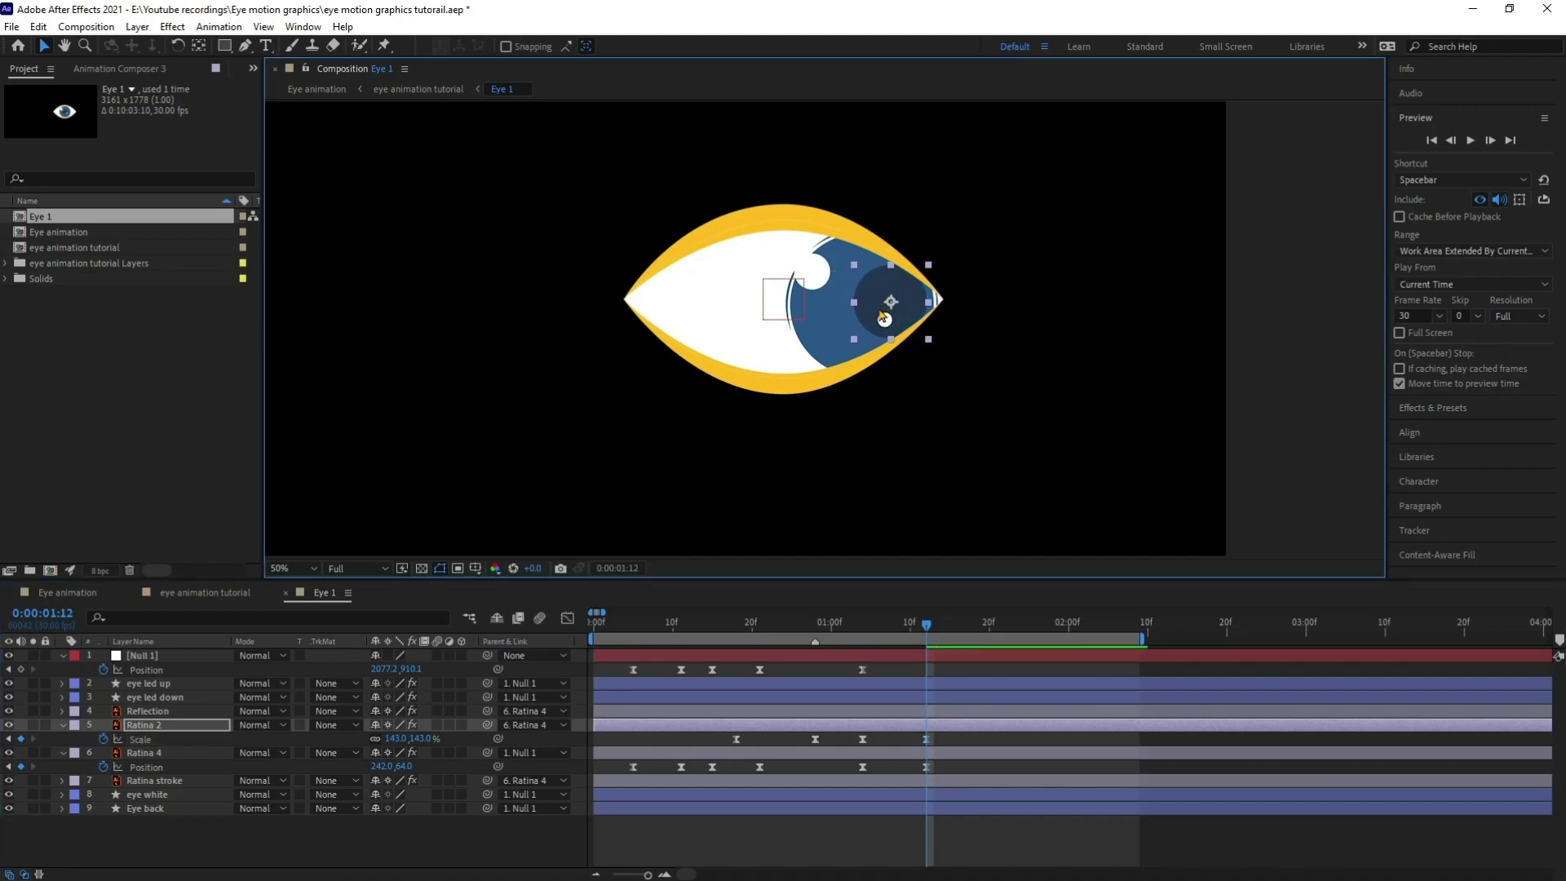
pyautogui.hotkey('ctrl', 'z')
# - Keyframe Ratina 2's Position at 0:00:01:04 and 0:00:01:12, moving the pupil to 244, 170 and shrinking it at 0:00:01:12
pyautogui.press('p')
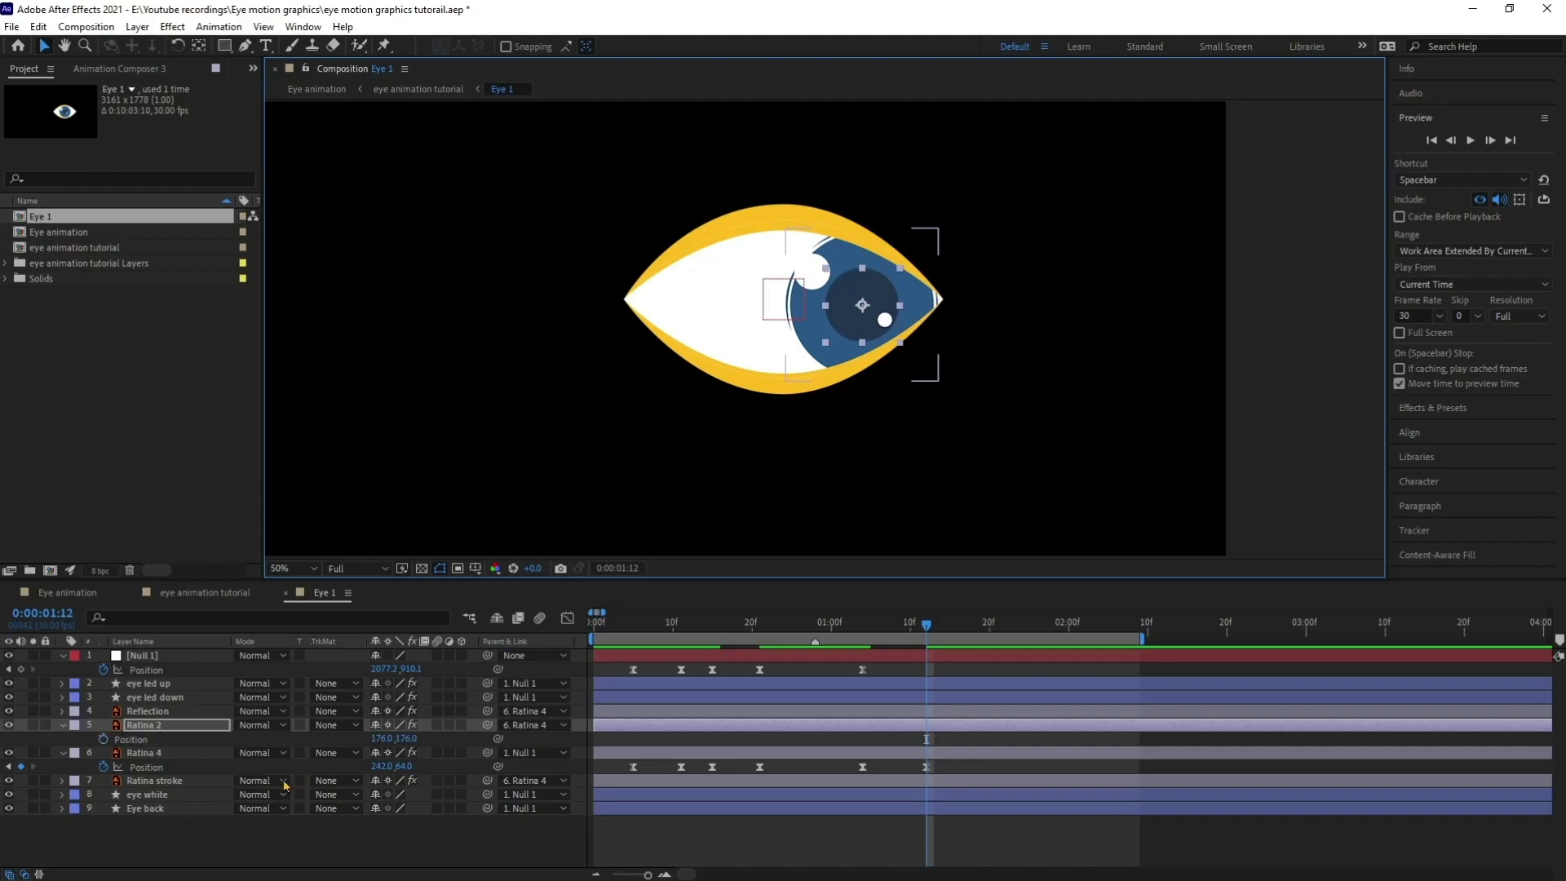
pyautogui.click(103, 739)
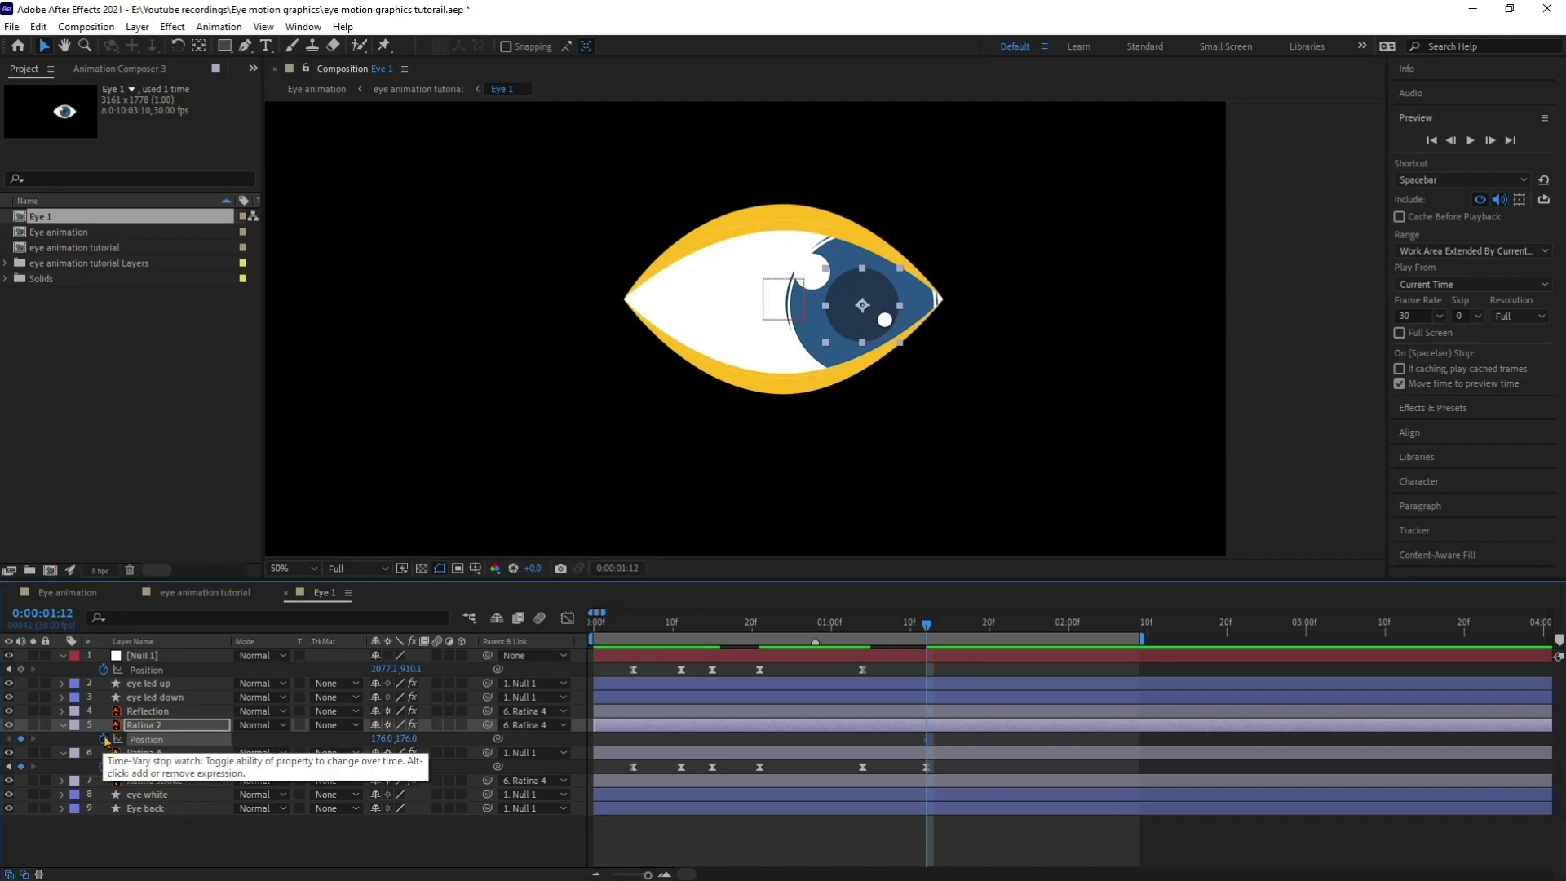
pyautogui.press('j')
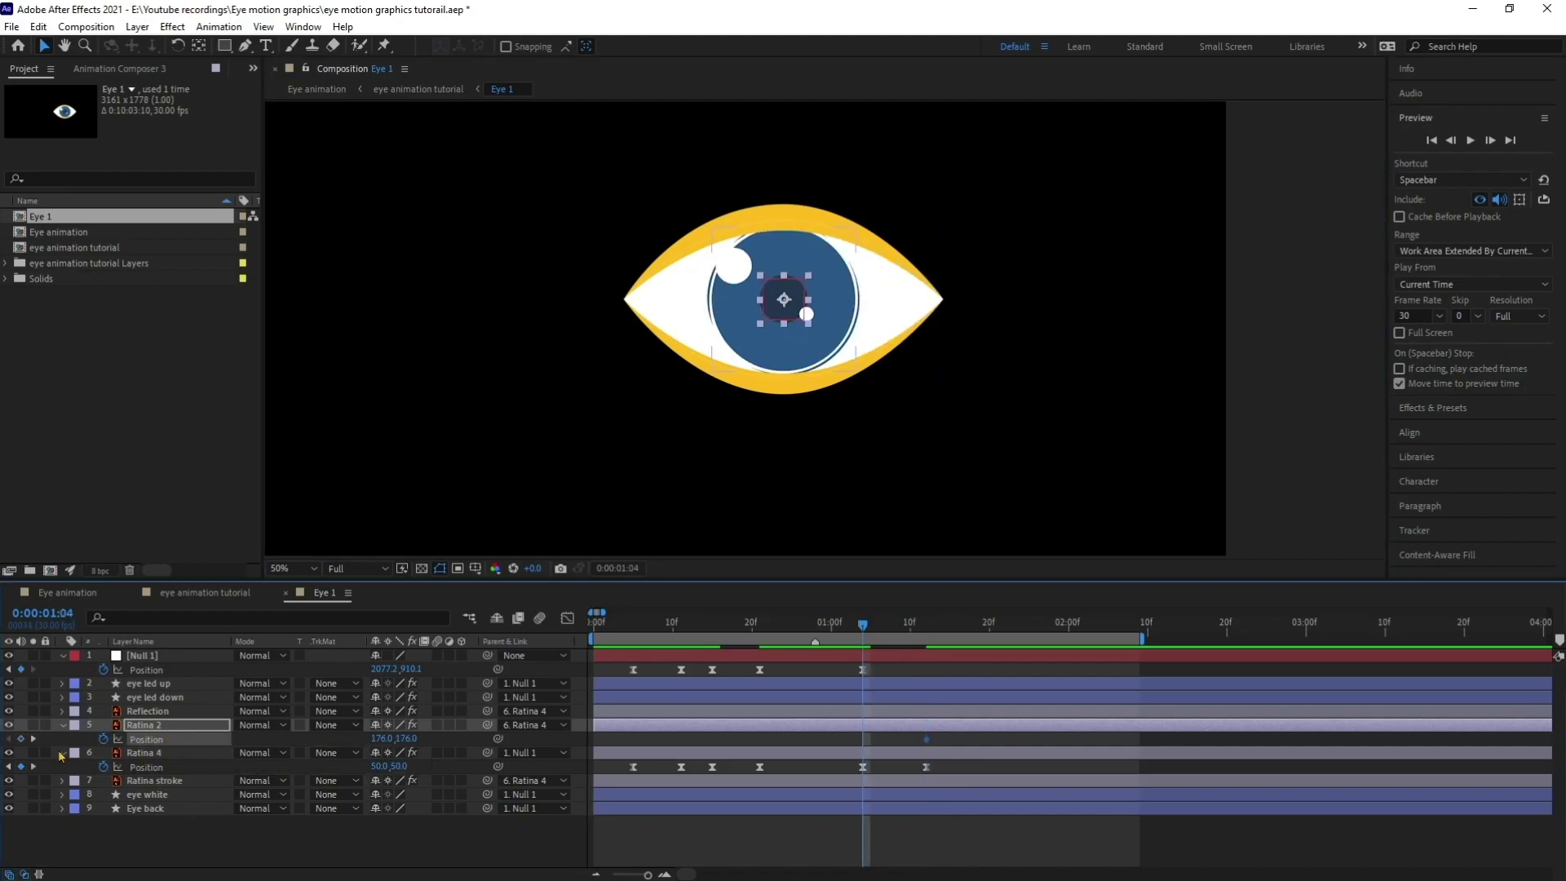
pyautogui.click(21, 739)
pyautogui.press('k')
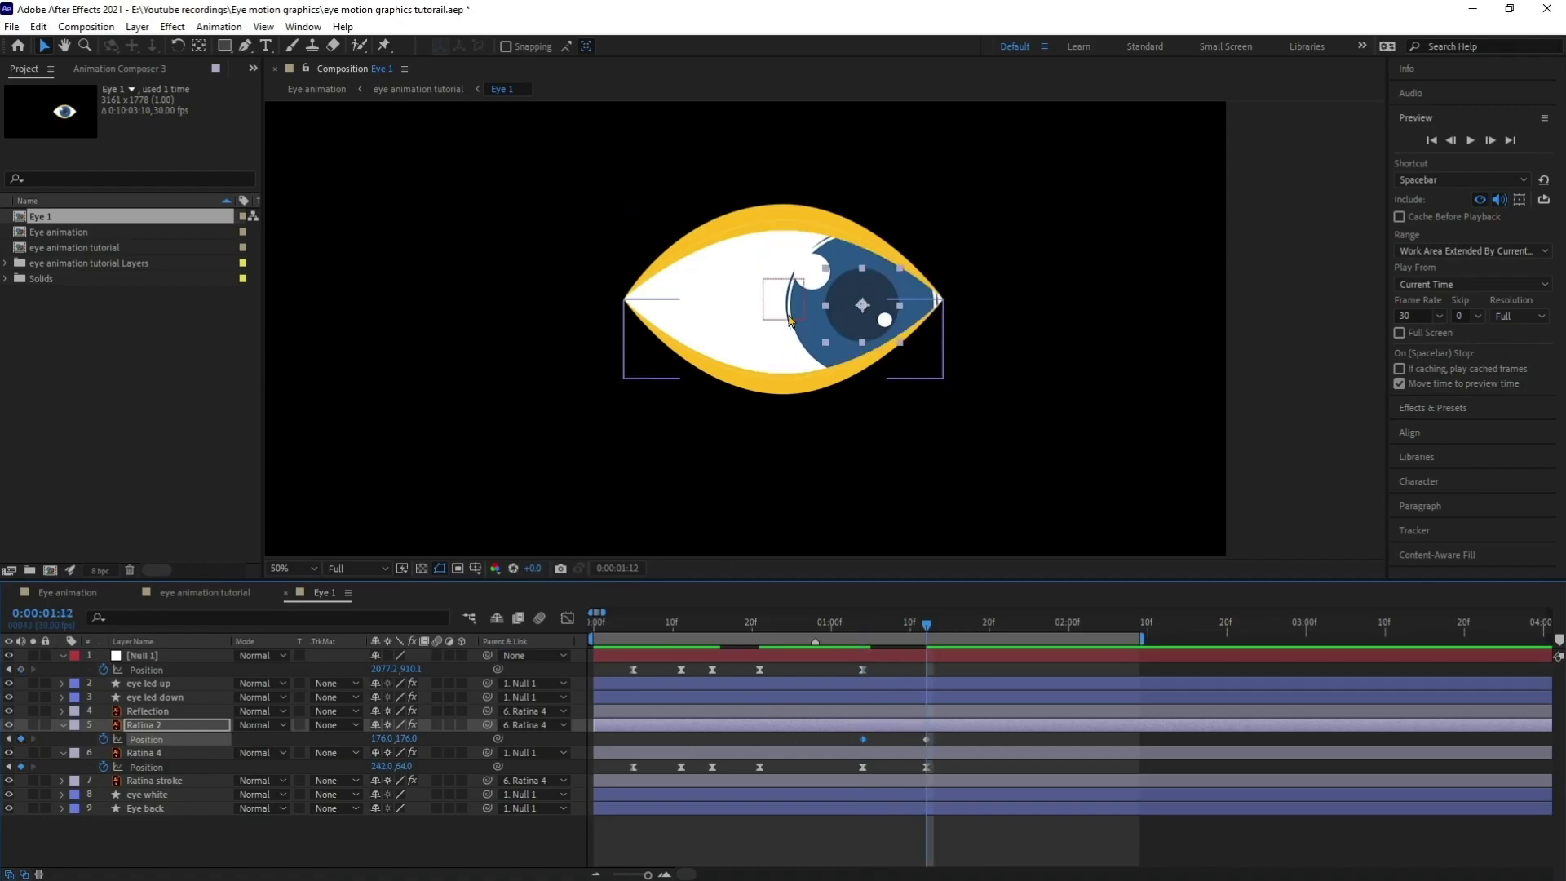
pyautogui.moveTo(877, 291)
pyautogui.mouseDown()
pyautogui.moveTo(899, 288)
pyautogui.moveTo(856, 274)
pyautogui.moveTo(868, 285)
pyautogui.mouseUp()
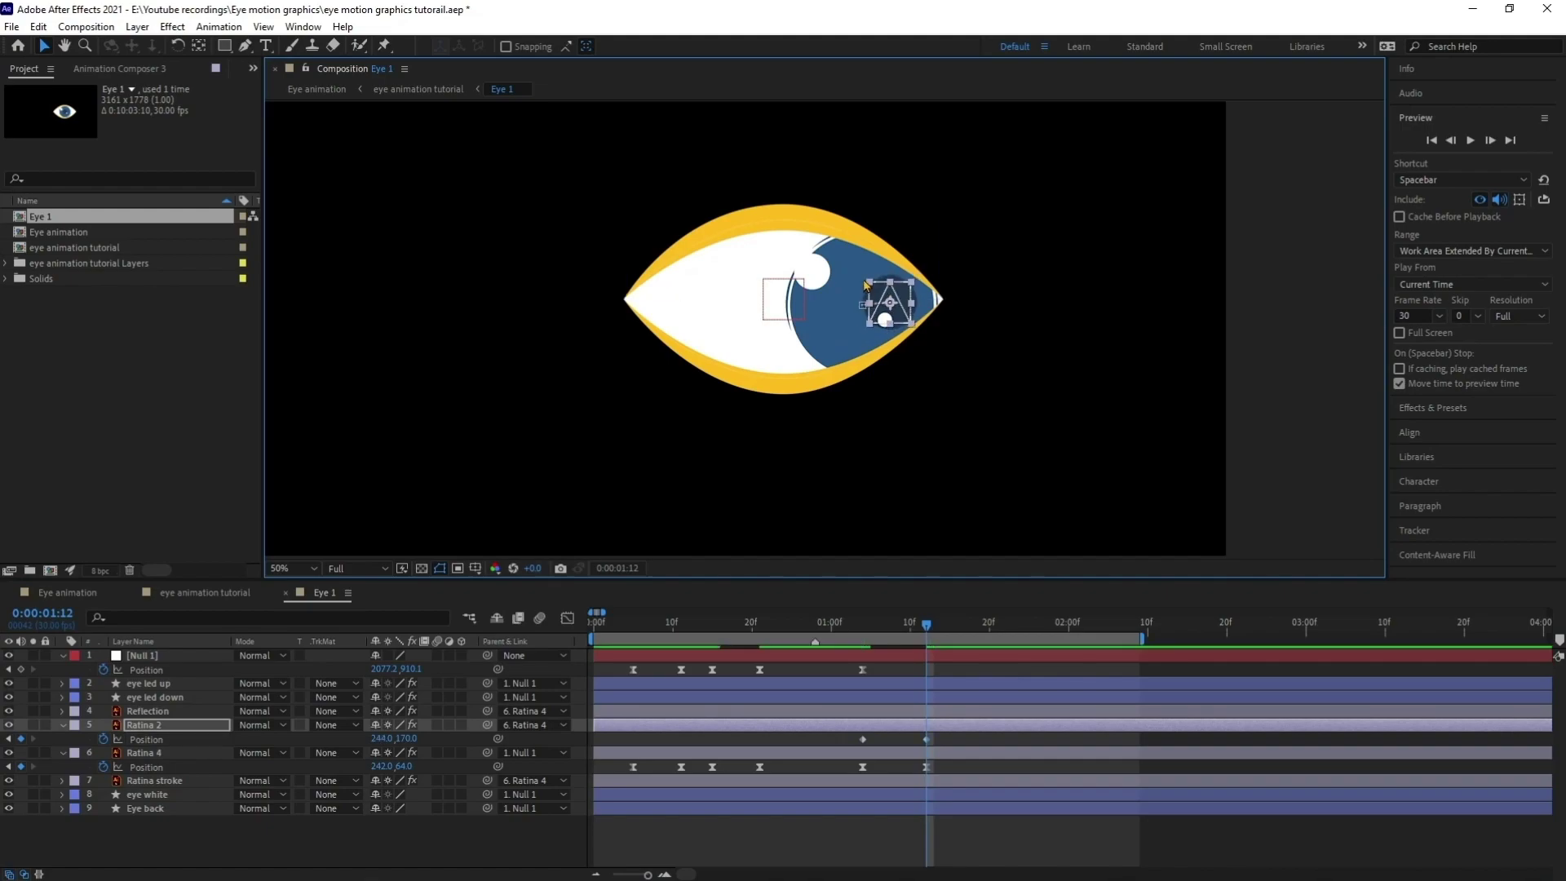
pyautogui.hotkey('ctrl', 'z')
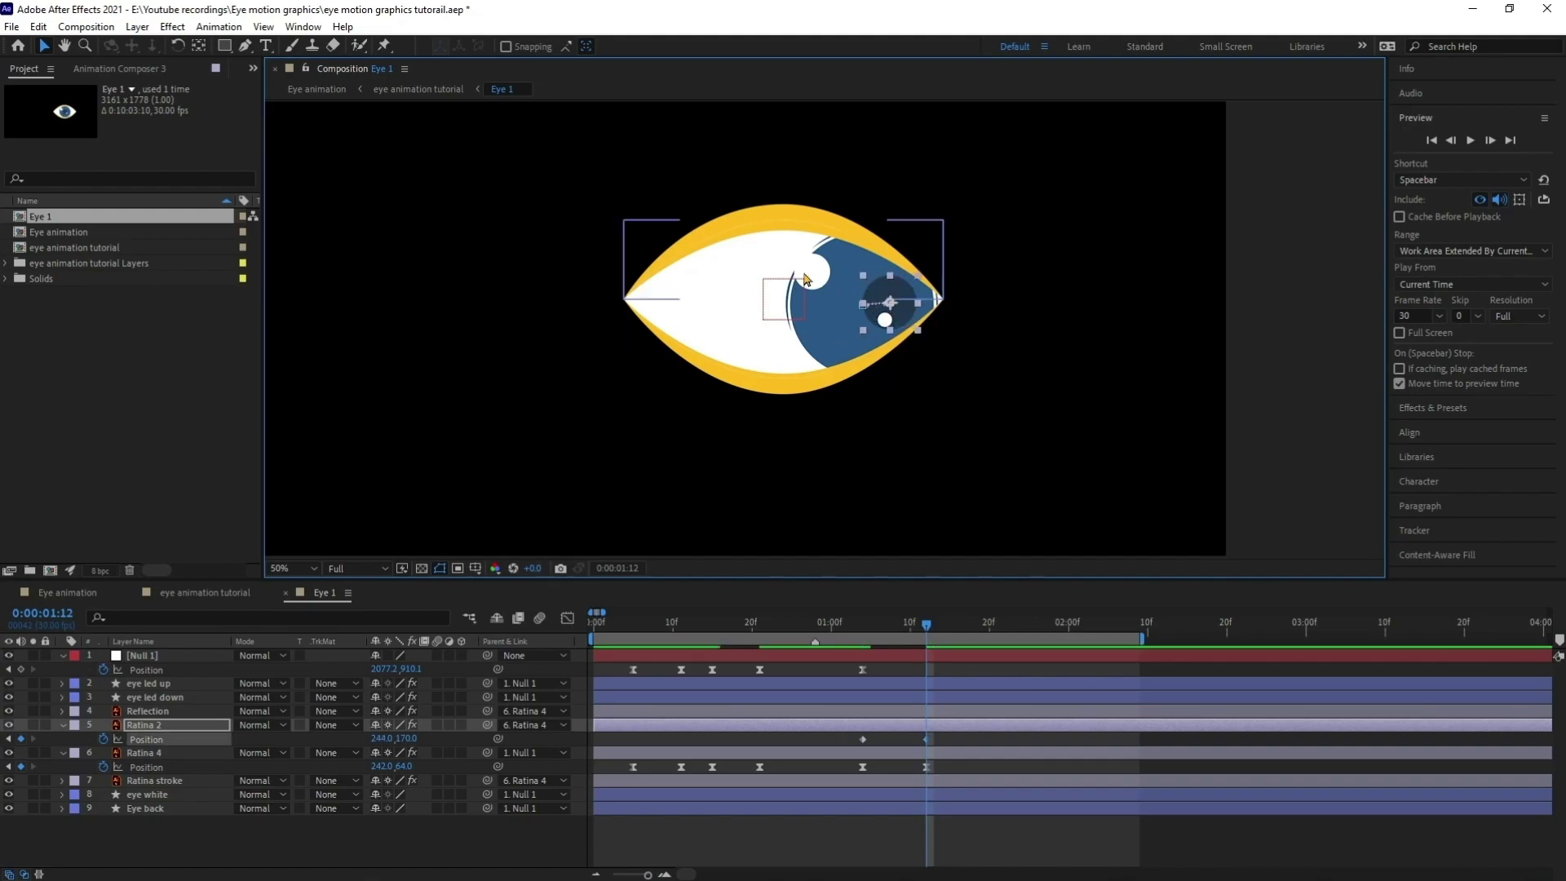
# - Keyframe the Reflection layer's Position at 0:00:01:04 and 0:00:01:12, moving it to 165.9, 158.1 at 0:00:01:12
pyautogui.click(193, 715)
pyautogui.press('p')
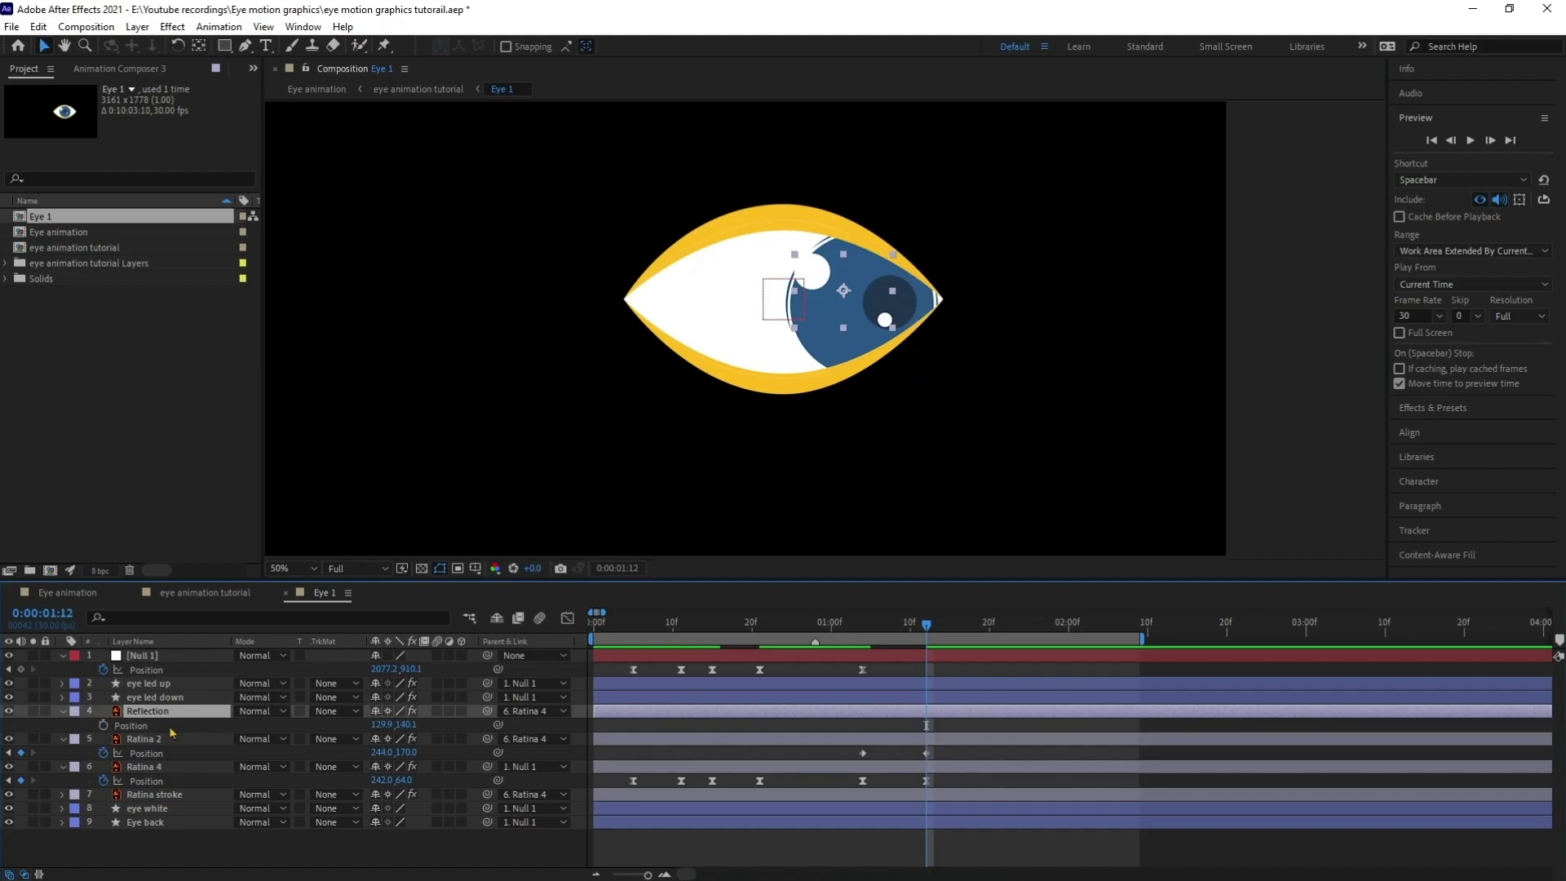
pyautogui.click(104, 727)
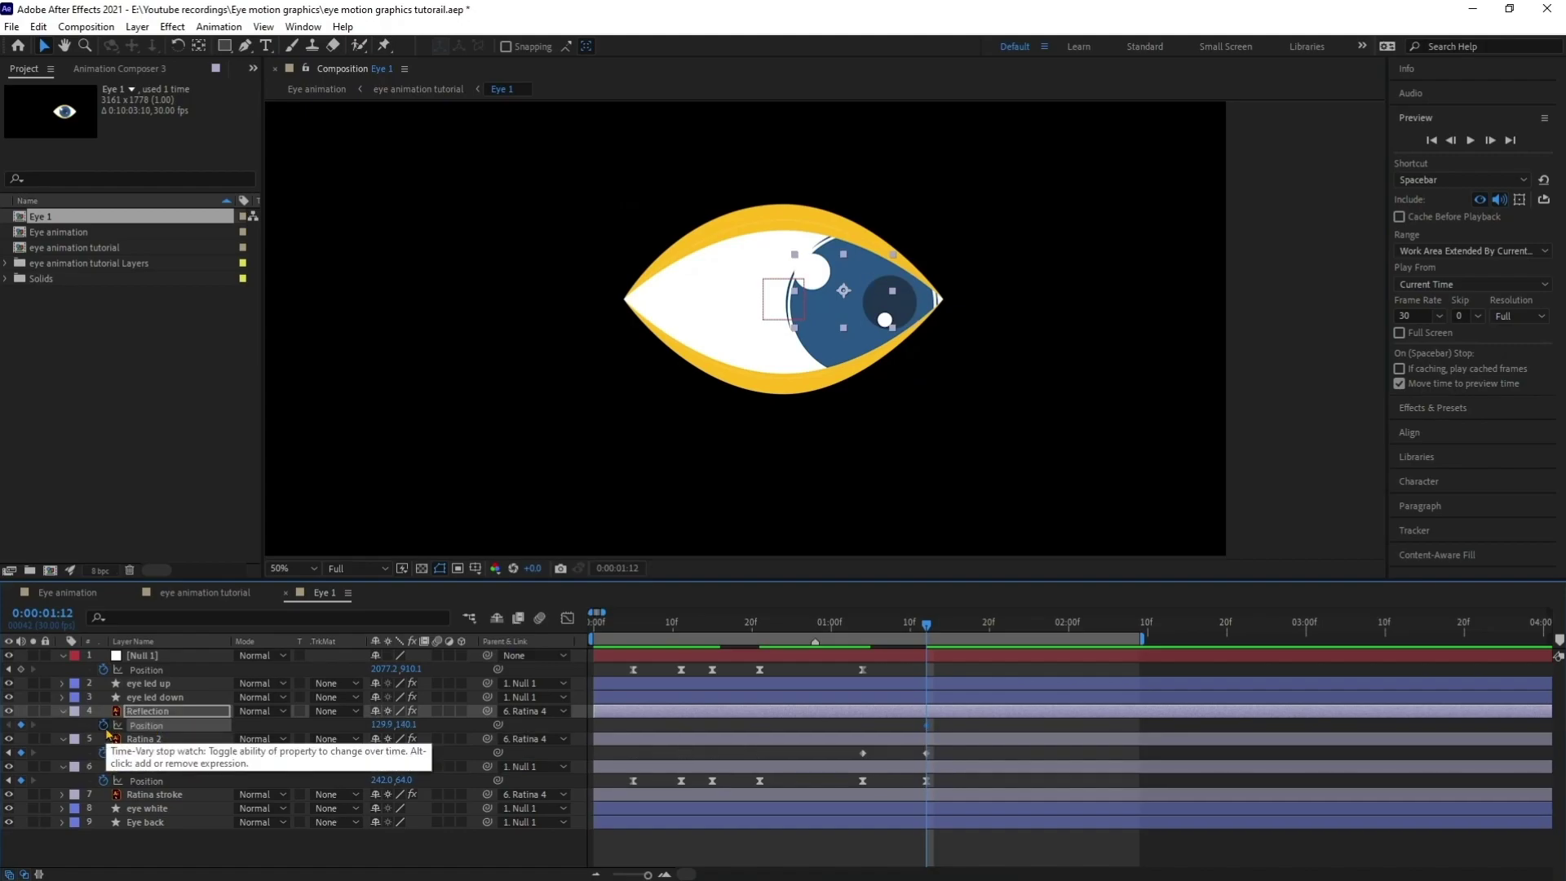
pyautogui.press('j')
pyautogui.click(21, 724)
pyautogui.press('k')
pyautogui.moveTo(812, 276); pyautogui.dragTo(827, 279)
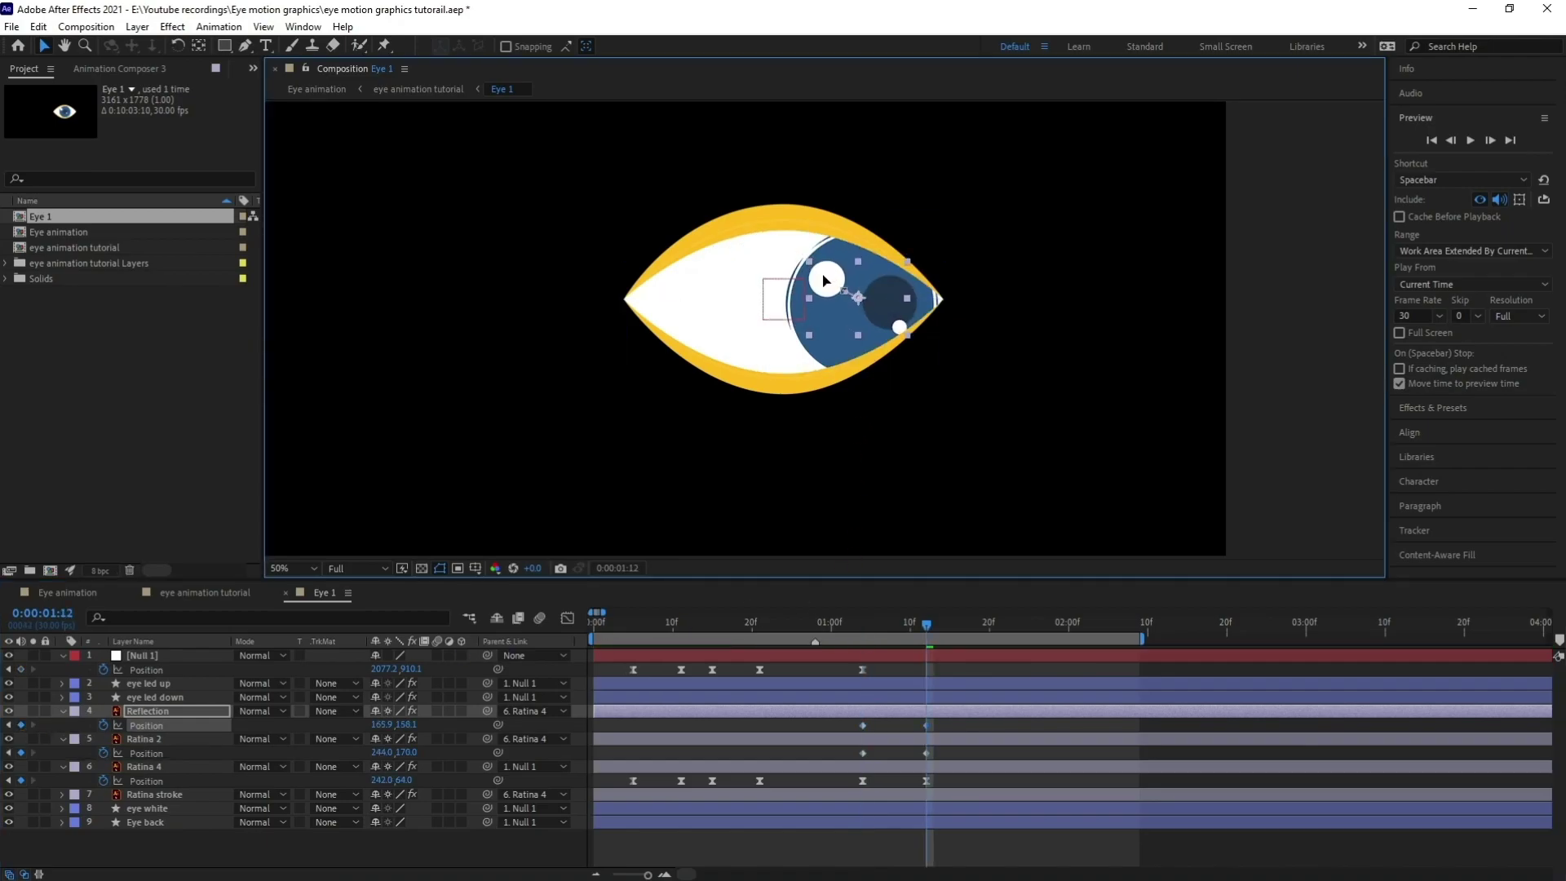
pyautogui.click(964, 731)
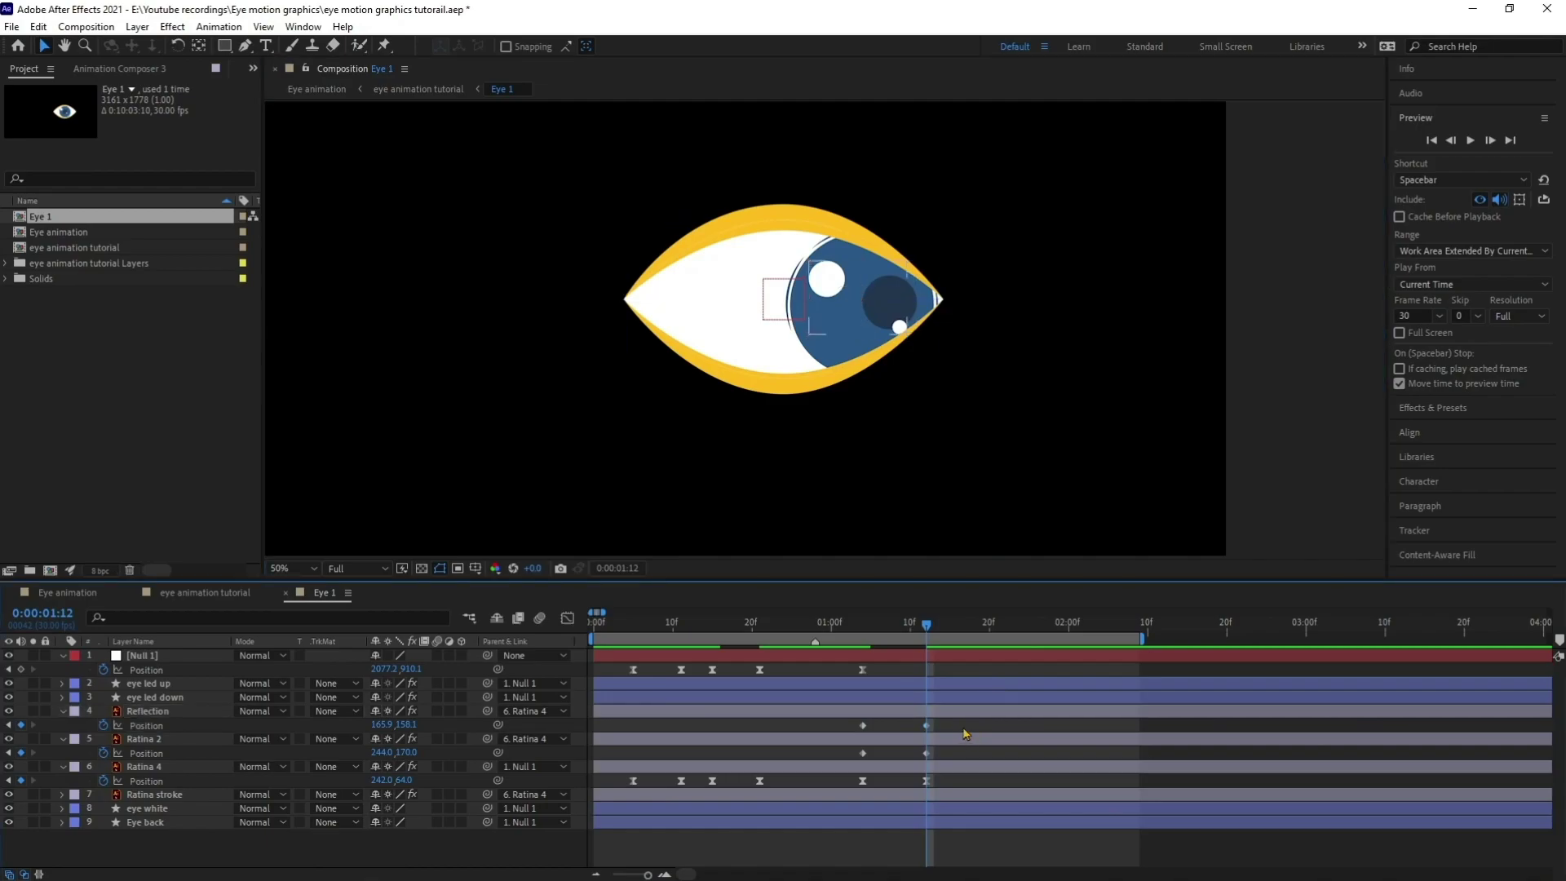
# - Add a Path keyframe to the eye white layer's Path 1 at 0:00:01:04
pyautogui.press('j')
pyautogui.doubleClick(145, 808)
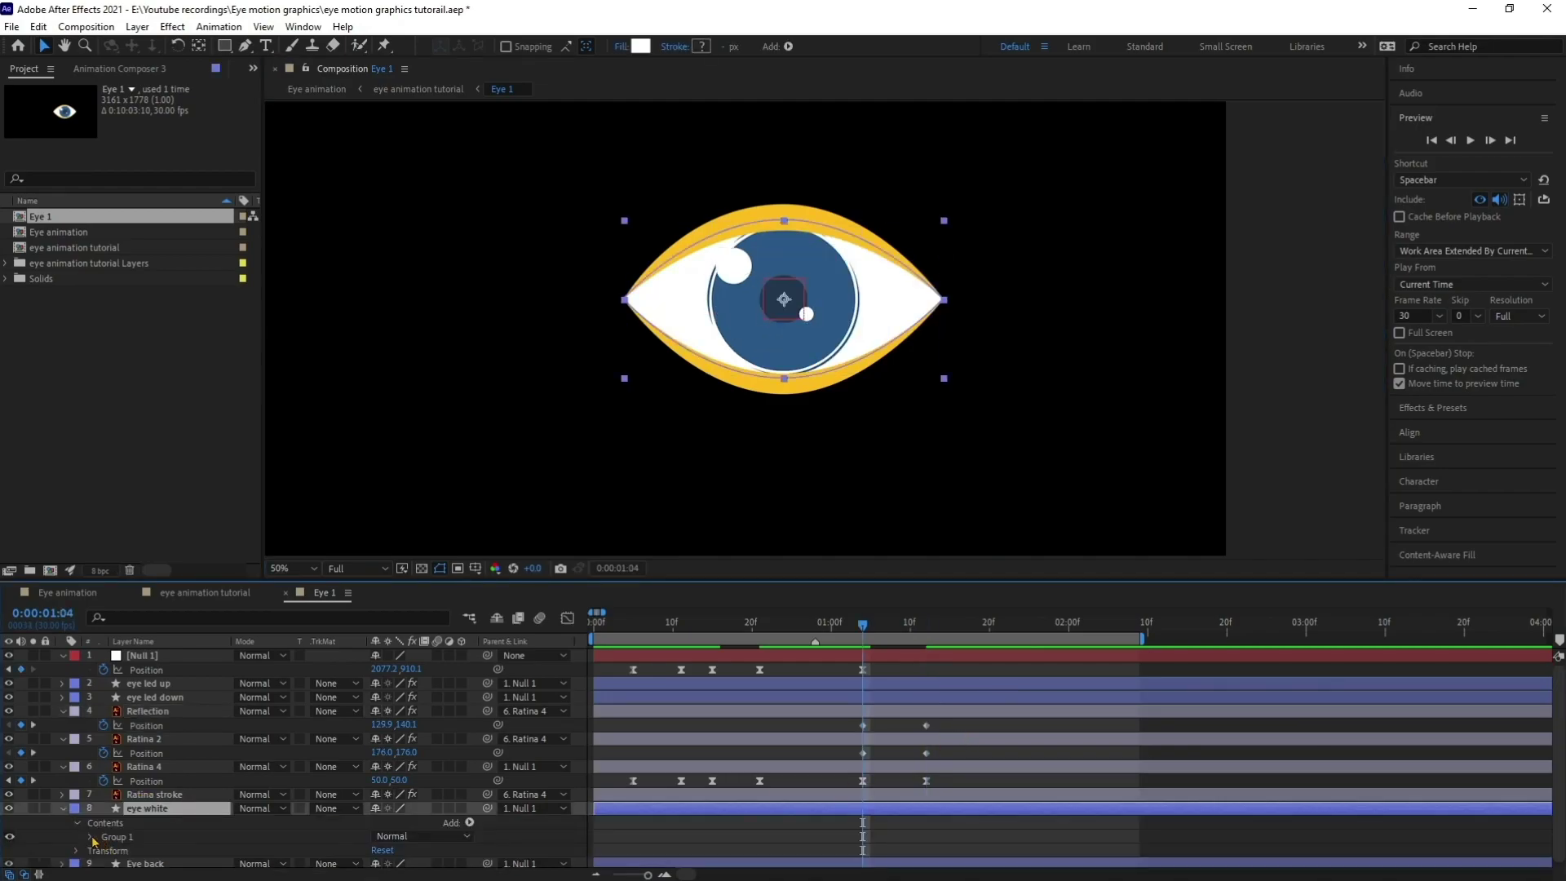
pyautogui.click(91, 837)
pyautogui.click(104, 833)
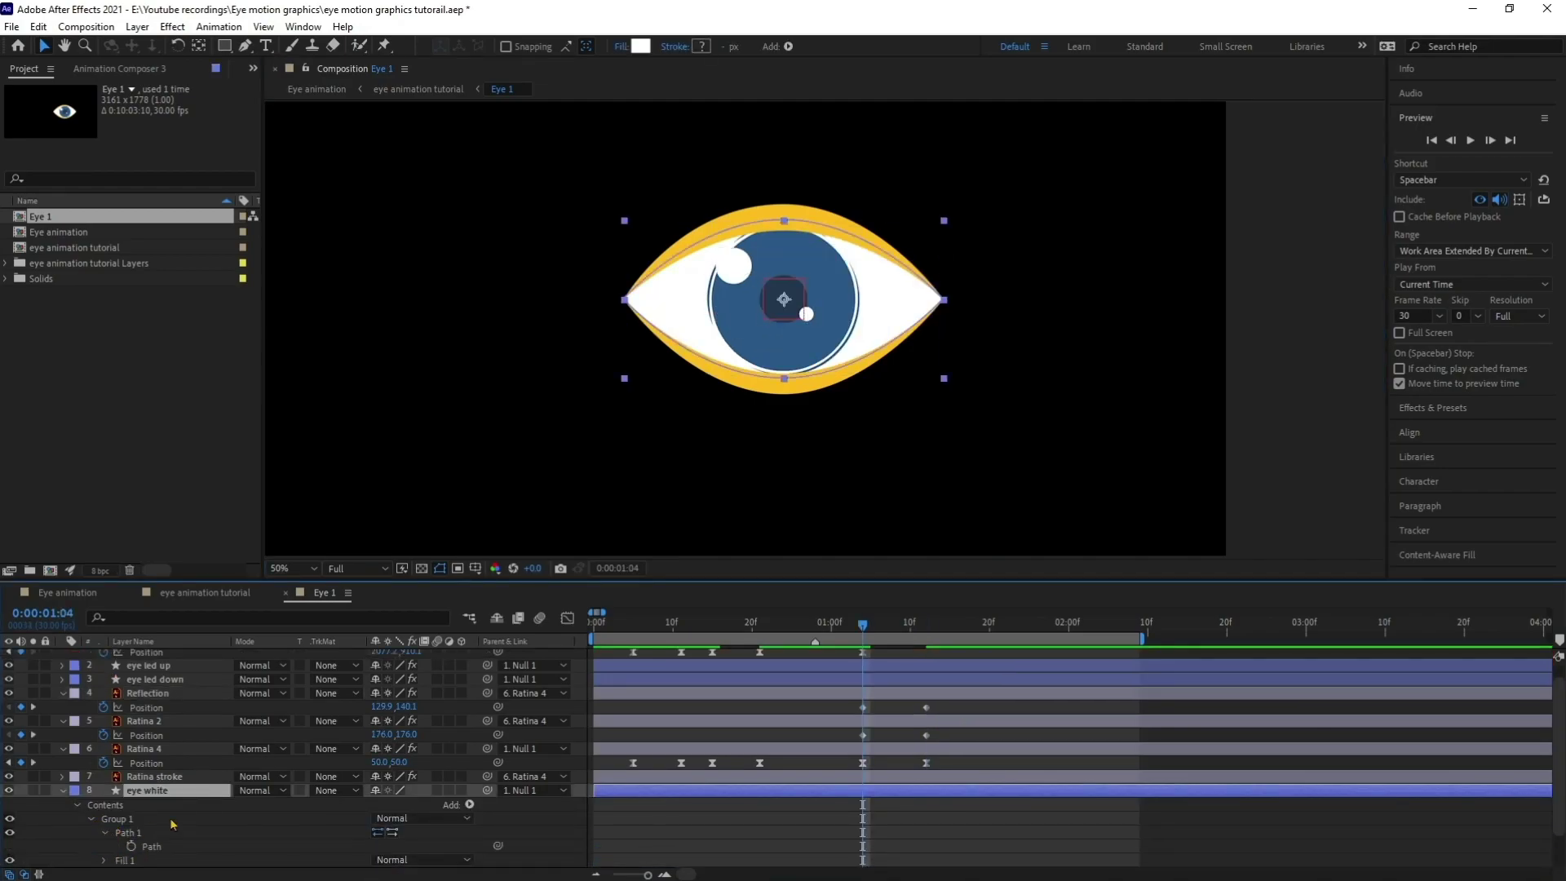
pyautogui.scroll(-1, 269, 819)
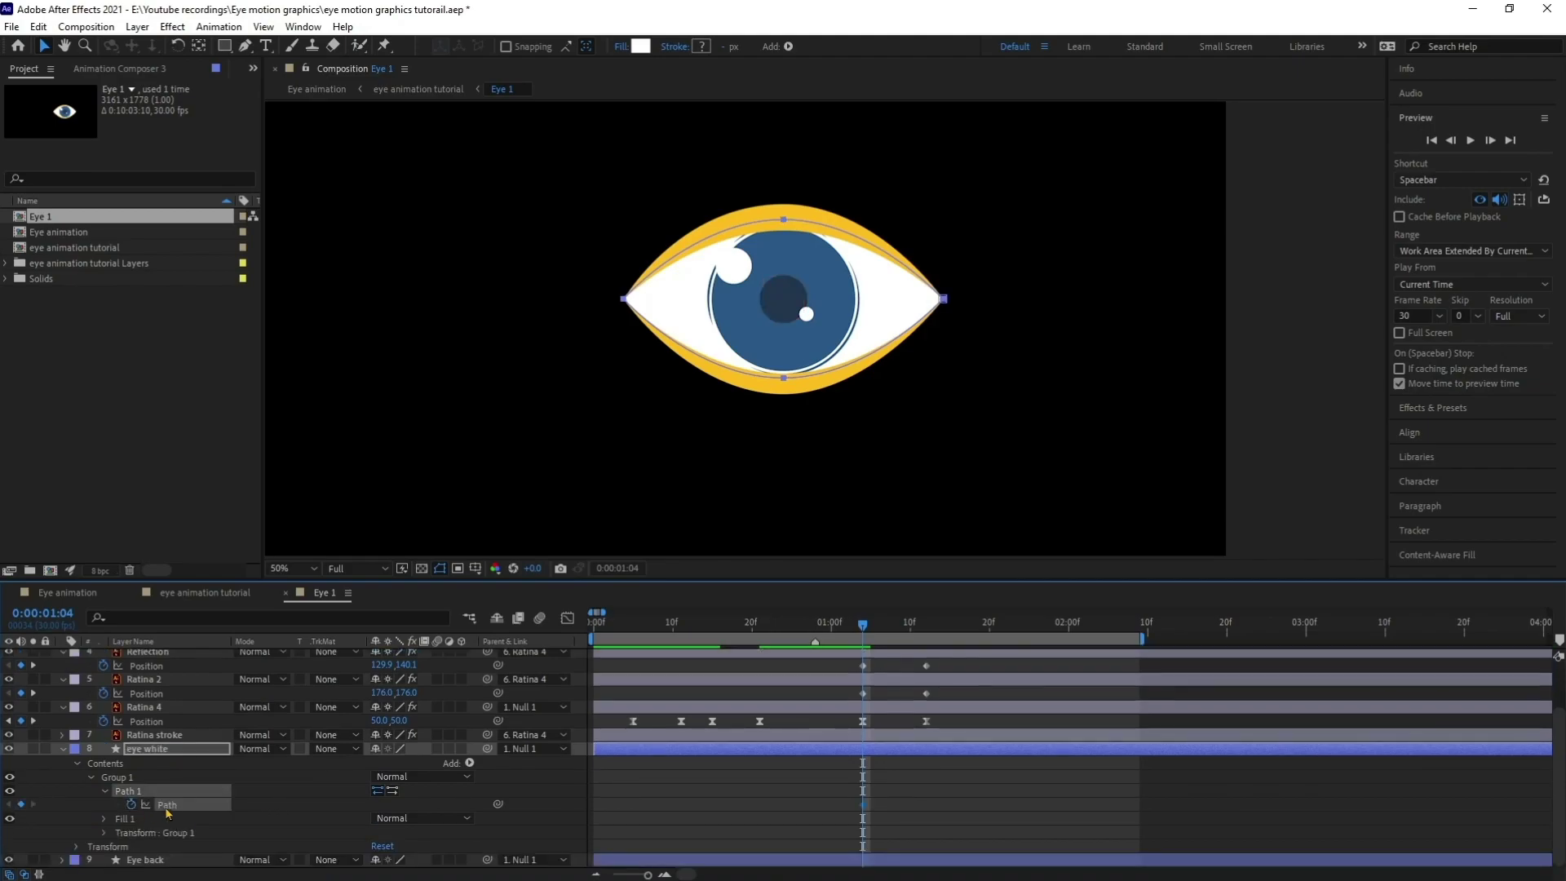
pyautogui.click(130, 805)
pyautogui.click(196, 791)
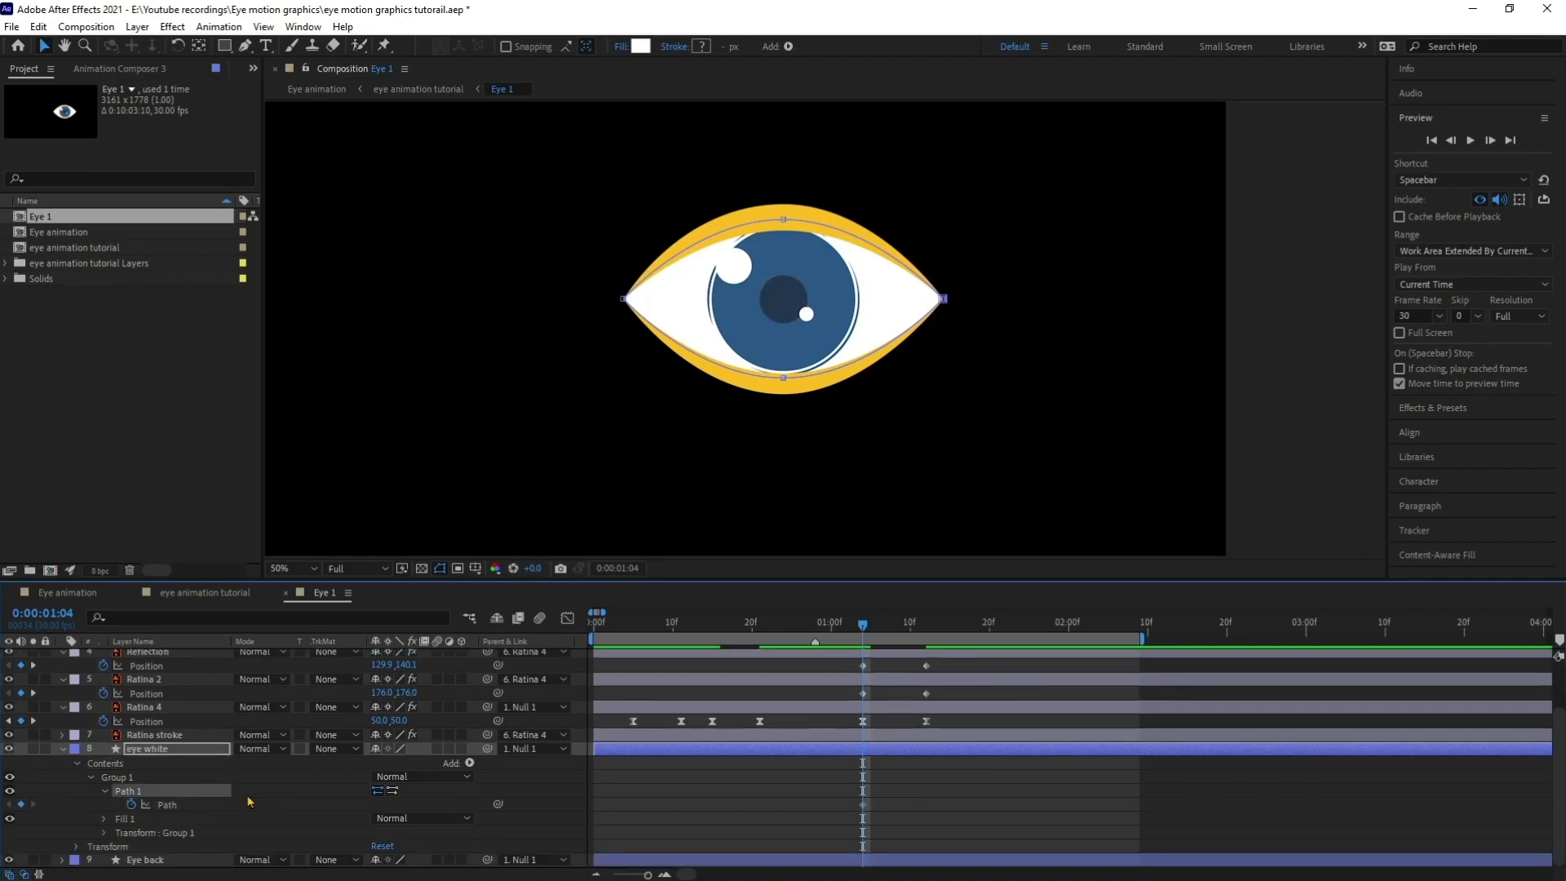
# - At 0:00:01:12, reshape eye white's upper edge so it bulges on the left and slopes down to the right corner
pyautogui.press('k')
pyautogui.click(155, 779)
pyautogui.click(145, 793)
pyautogui.click(145, 780)
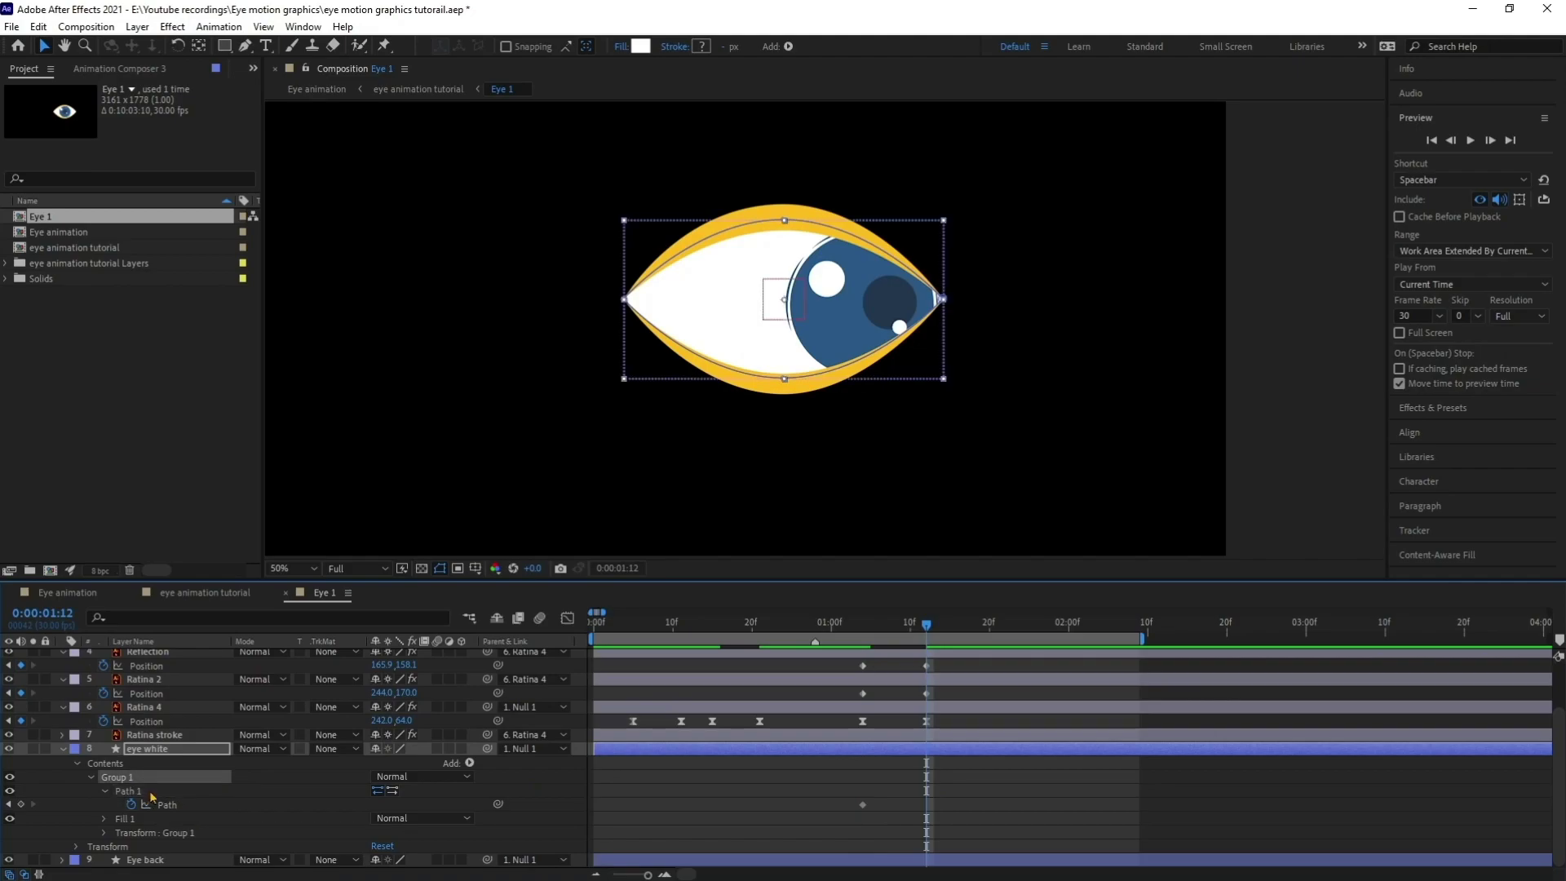
pyautogui.click(149, 793)
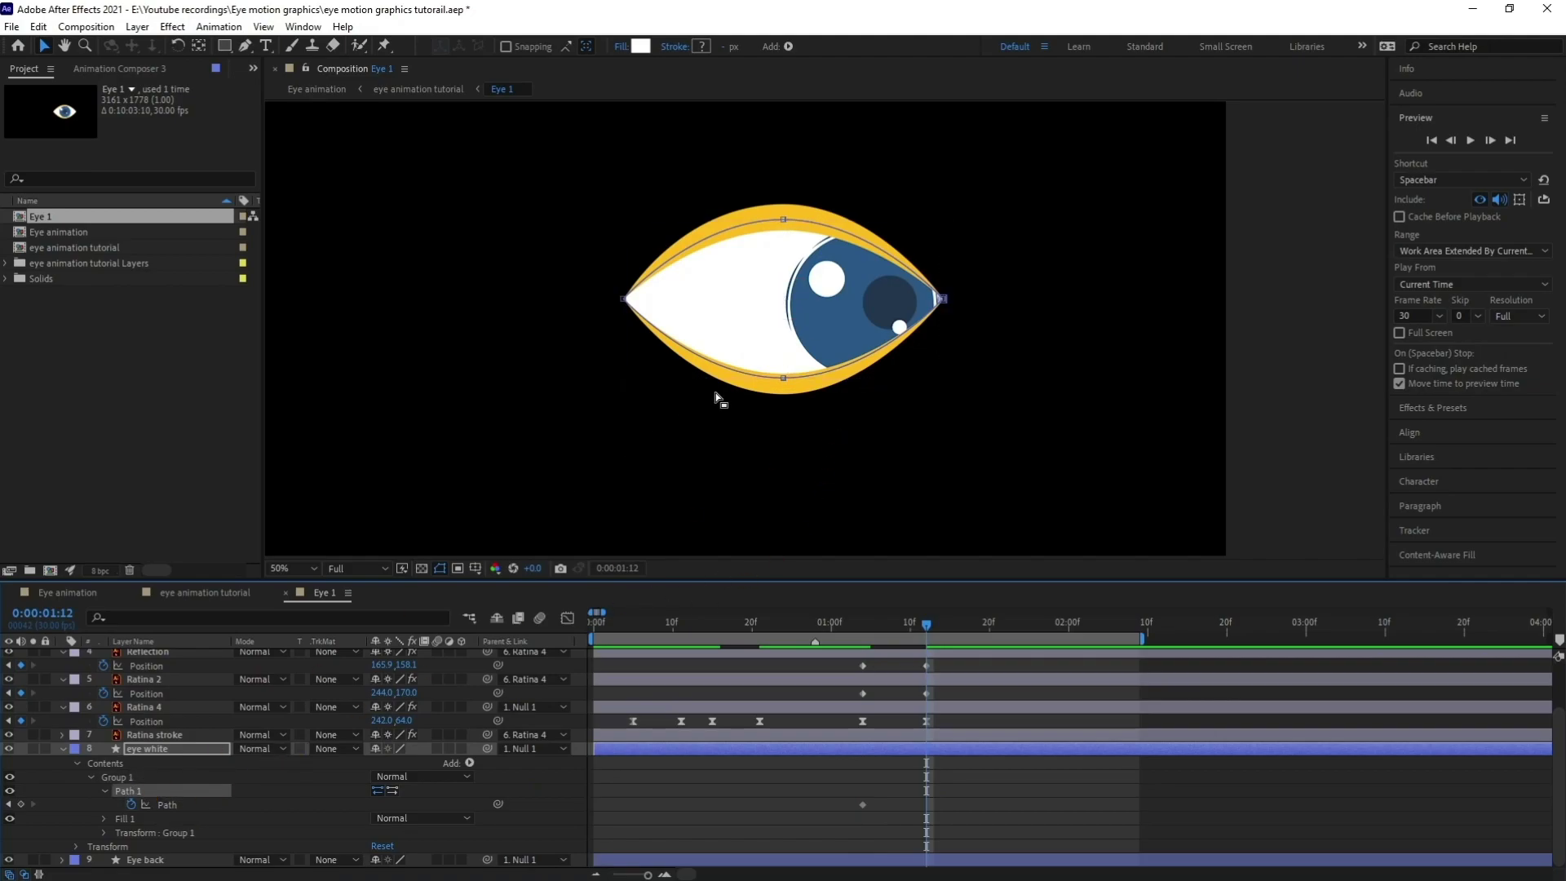
pyautogui.scroll(2, 840, 277)
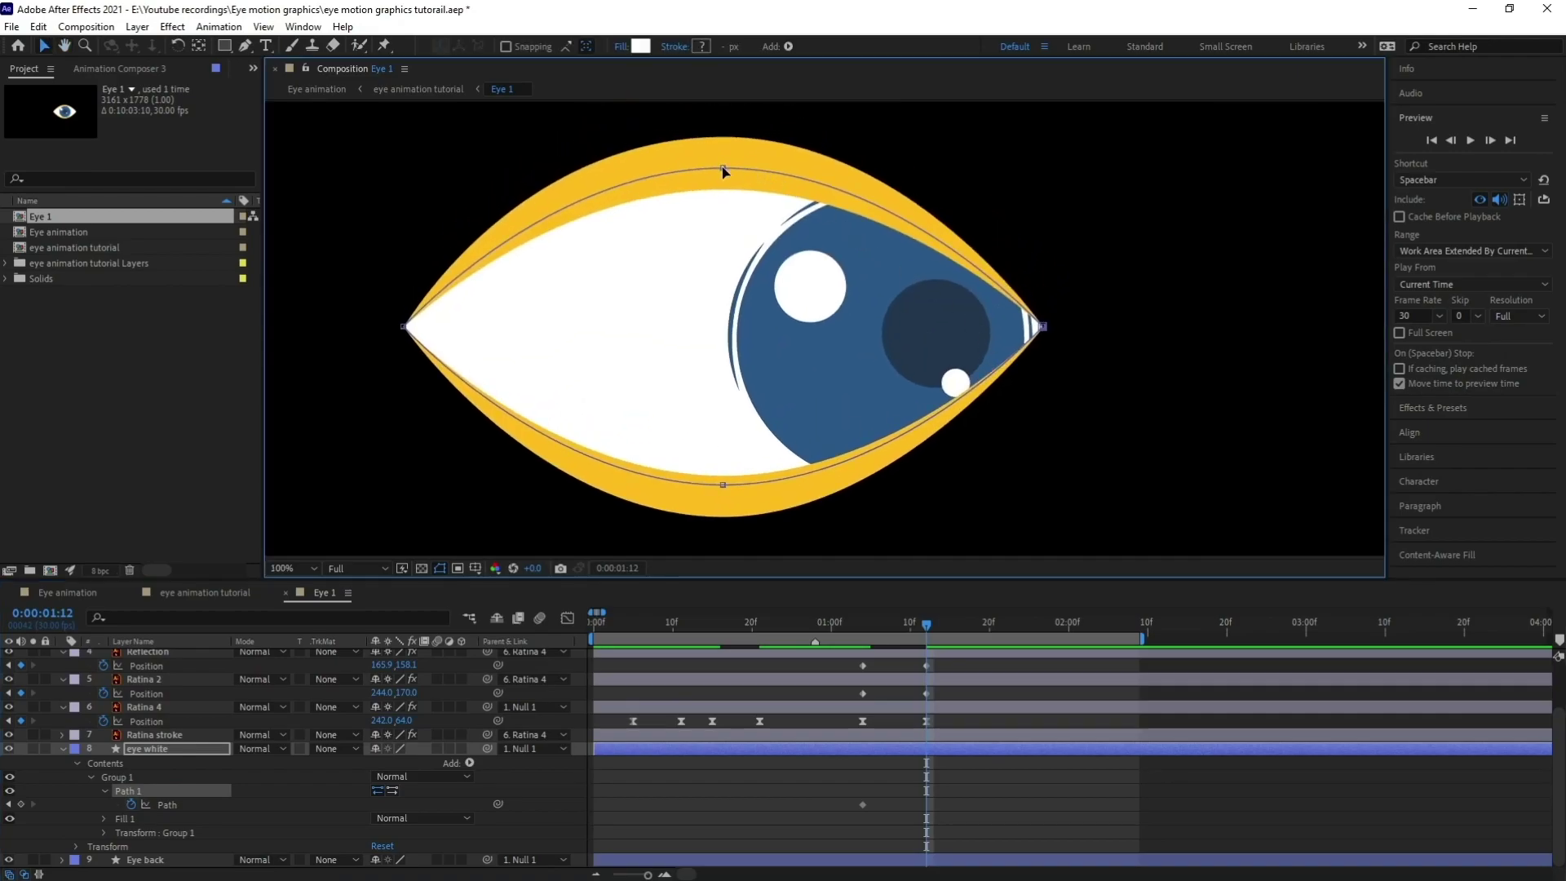
pyautogui.moveTo(724, 171); pyautogui.dragTo(682, 167)
pyautogui.moveTo(835, 183); pyautogui.dragTo(844, 241)
pyautogui.moveTo(1042, 326); pyautogui.dragTo(997, 329)
pyautogui.moveTo(681, 164); pyautogui.dragTo(715, 170)
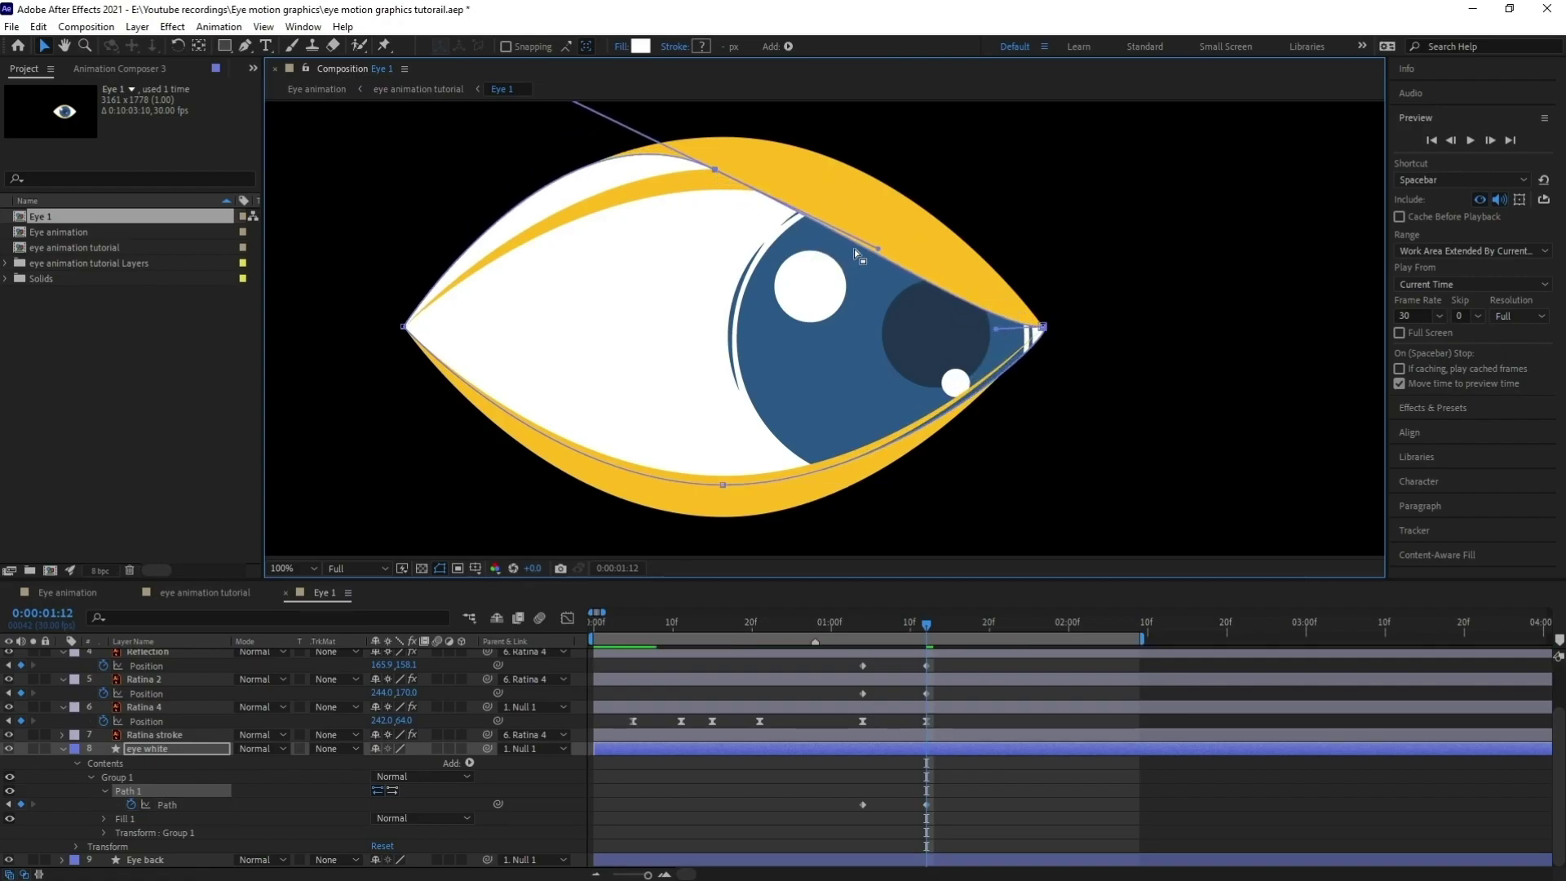
pyautogui.moveTo(878, 248); pyautogui.dragTo(892, 258)
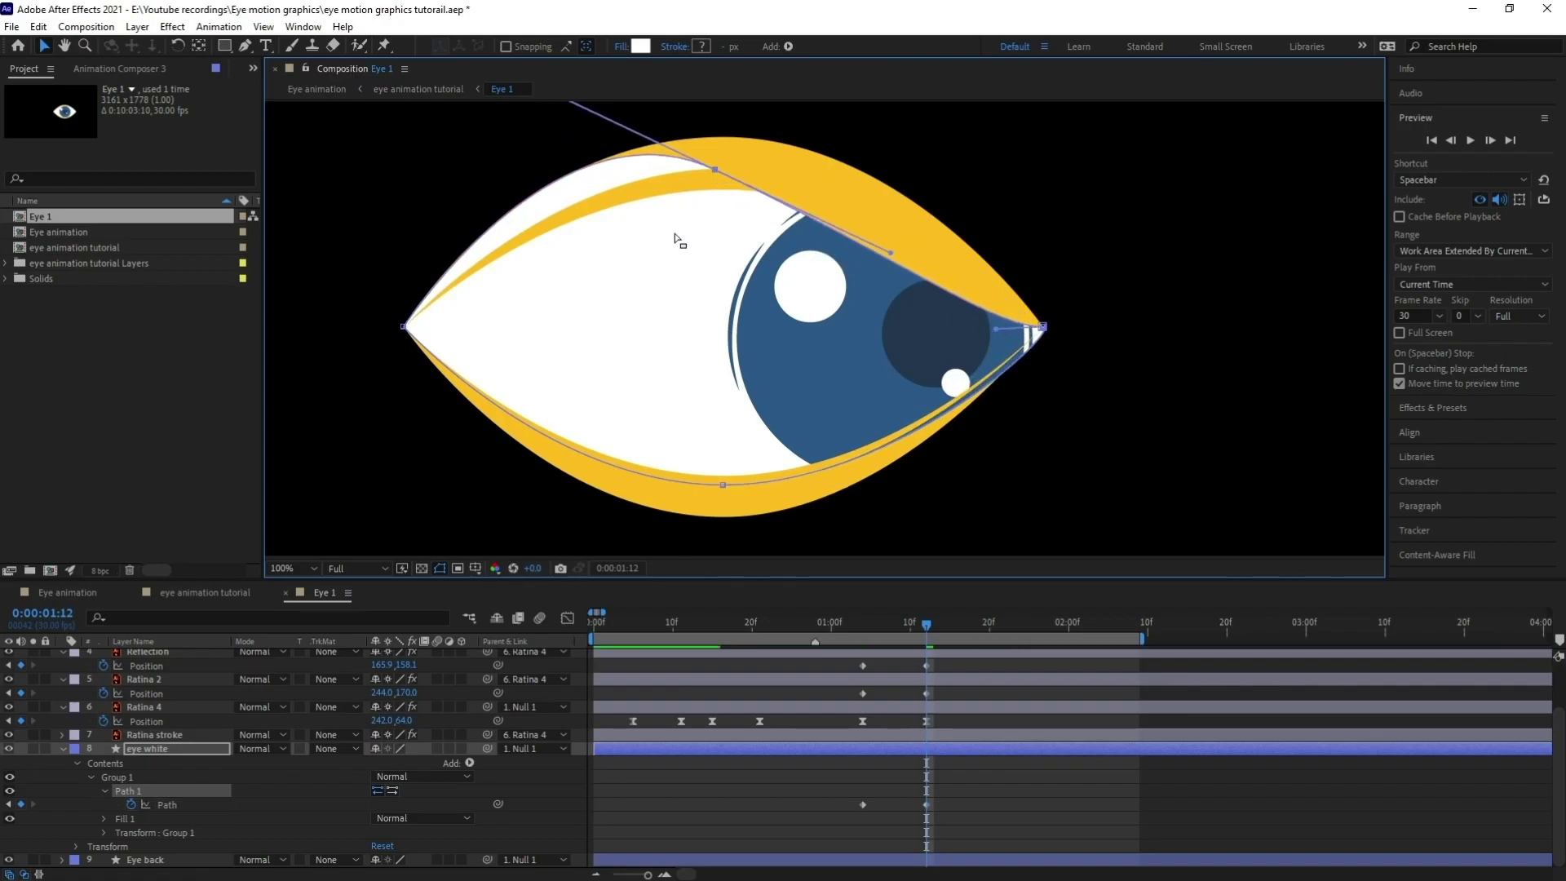
# - Shift the bottom point of eye white's path slightly left at 0:00:01:12
pyautogui.moveTo(645, 223); pyautogui.dragTo(688, 263)
pyautogui.moveTo(596, 140); pyautogui.dragTo(564, 129)
pyautogui.moveTo(1018, 396); pyautogui.dragTo(979, 348)
pyautogui.click(1047, 318)
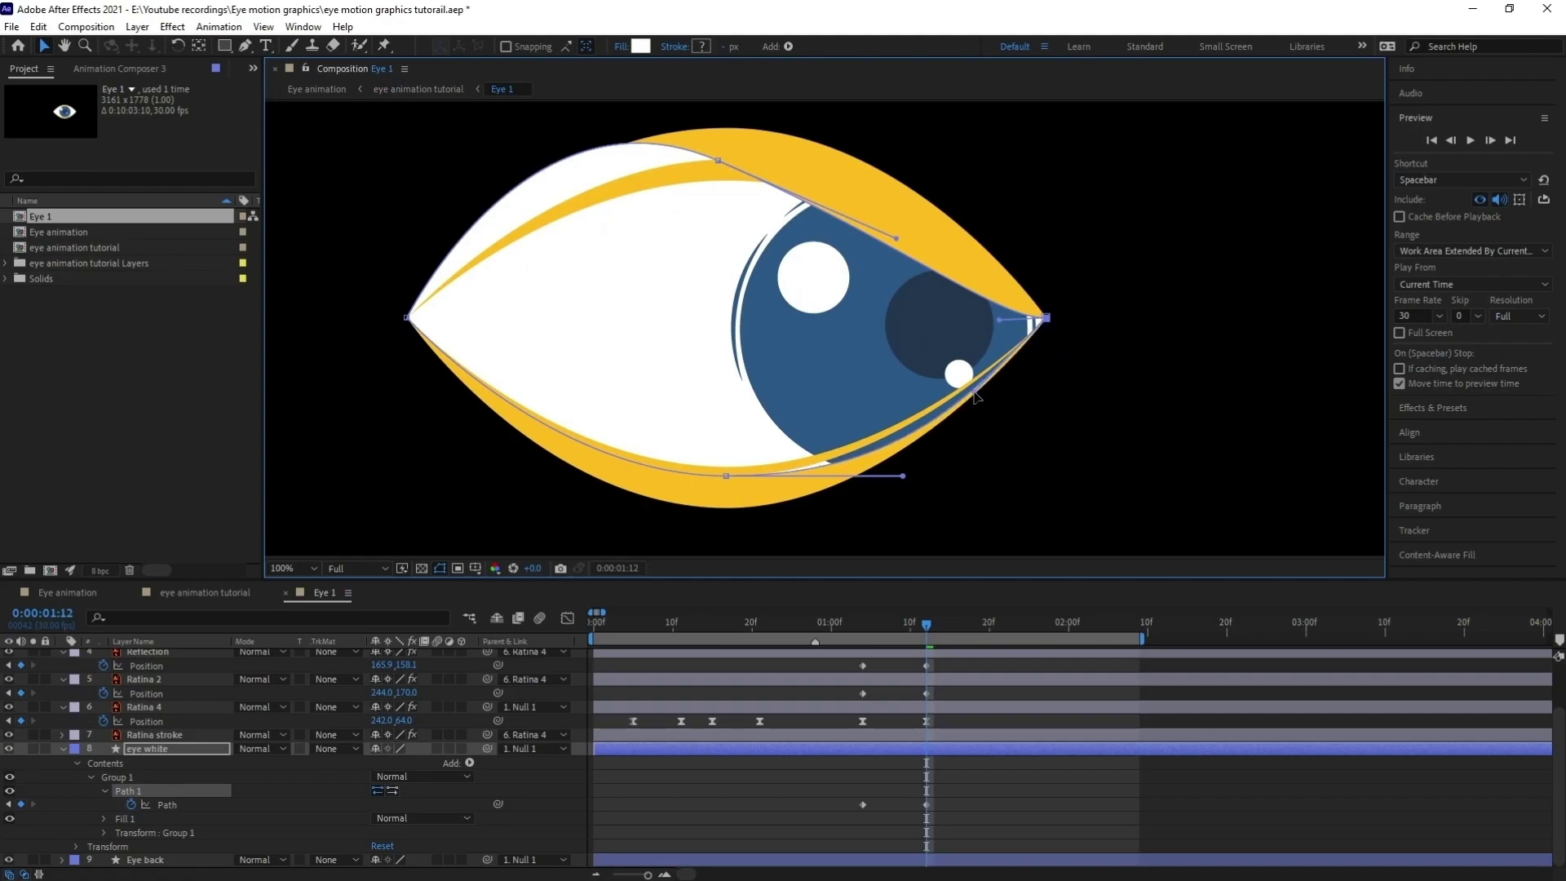
pyautogui.moveTo(726, 476); pyautogui.dragTo(765, 403)
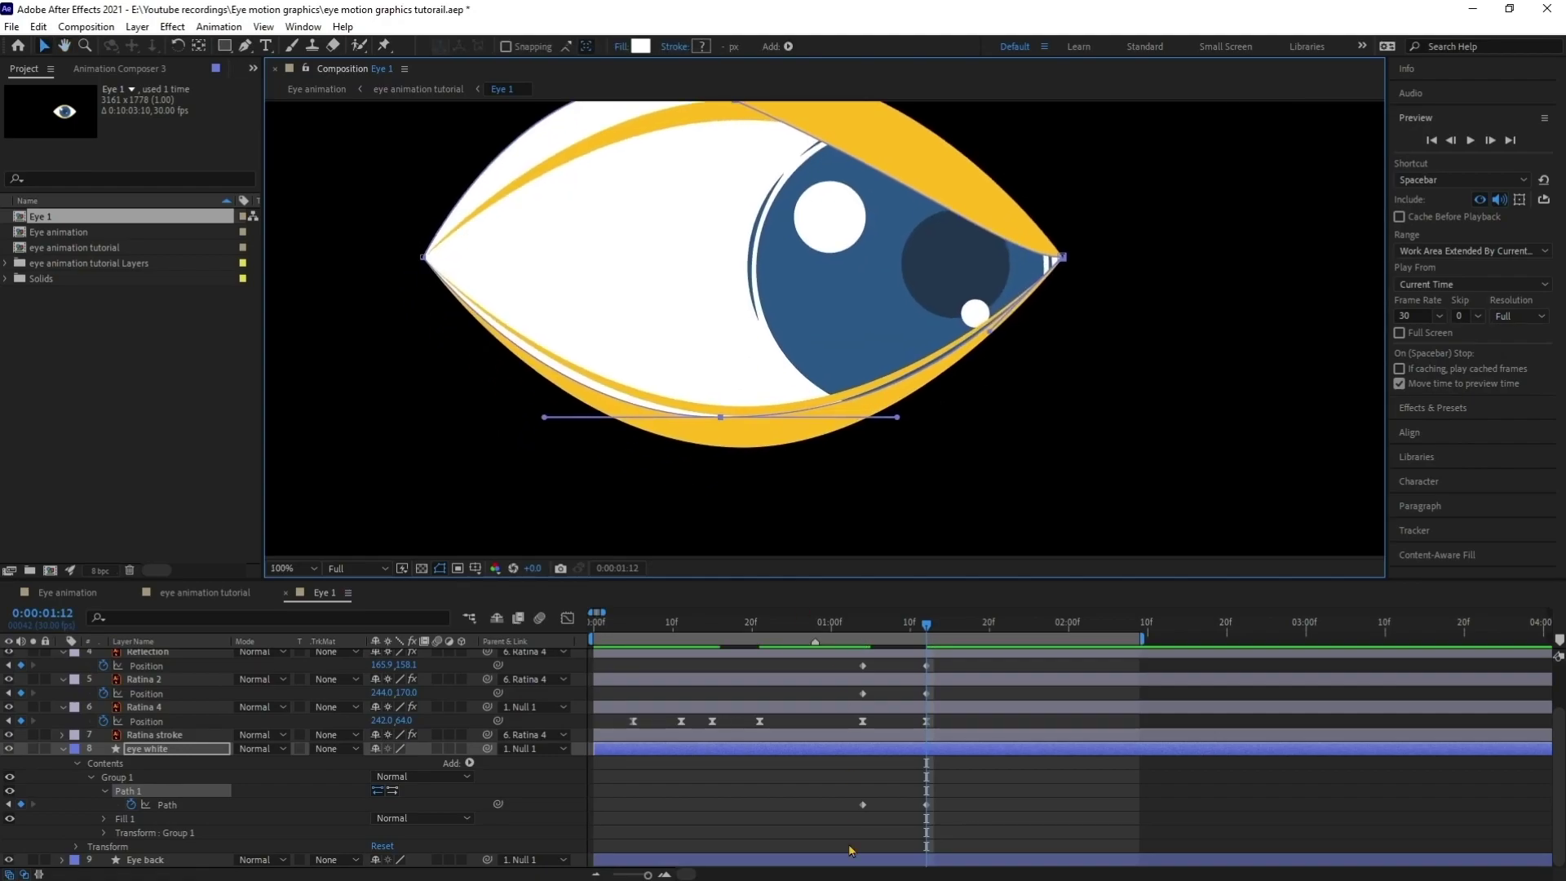
# - Keyframe the Eye back layer's Path at 0:00:01:12 and 0:00:01:04
pyautogui.click(172, 863)
pyautogui.scroll(-3, 106, 828)
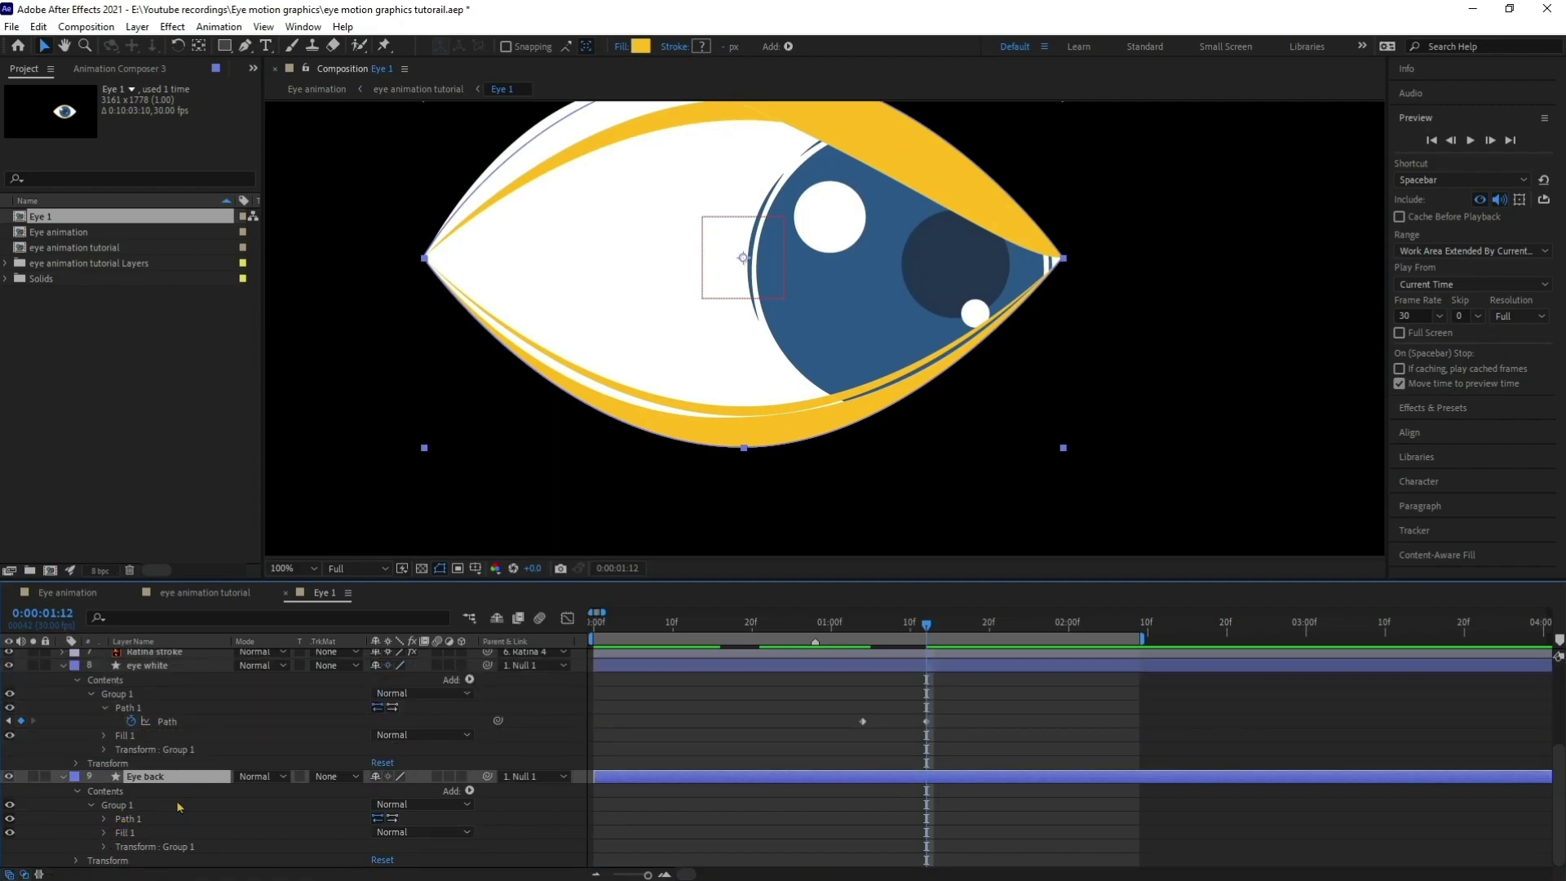
pyautogui.click(121, 817)
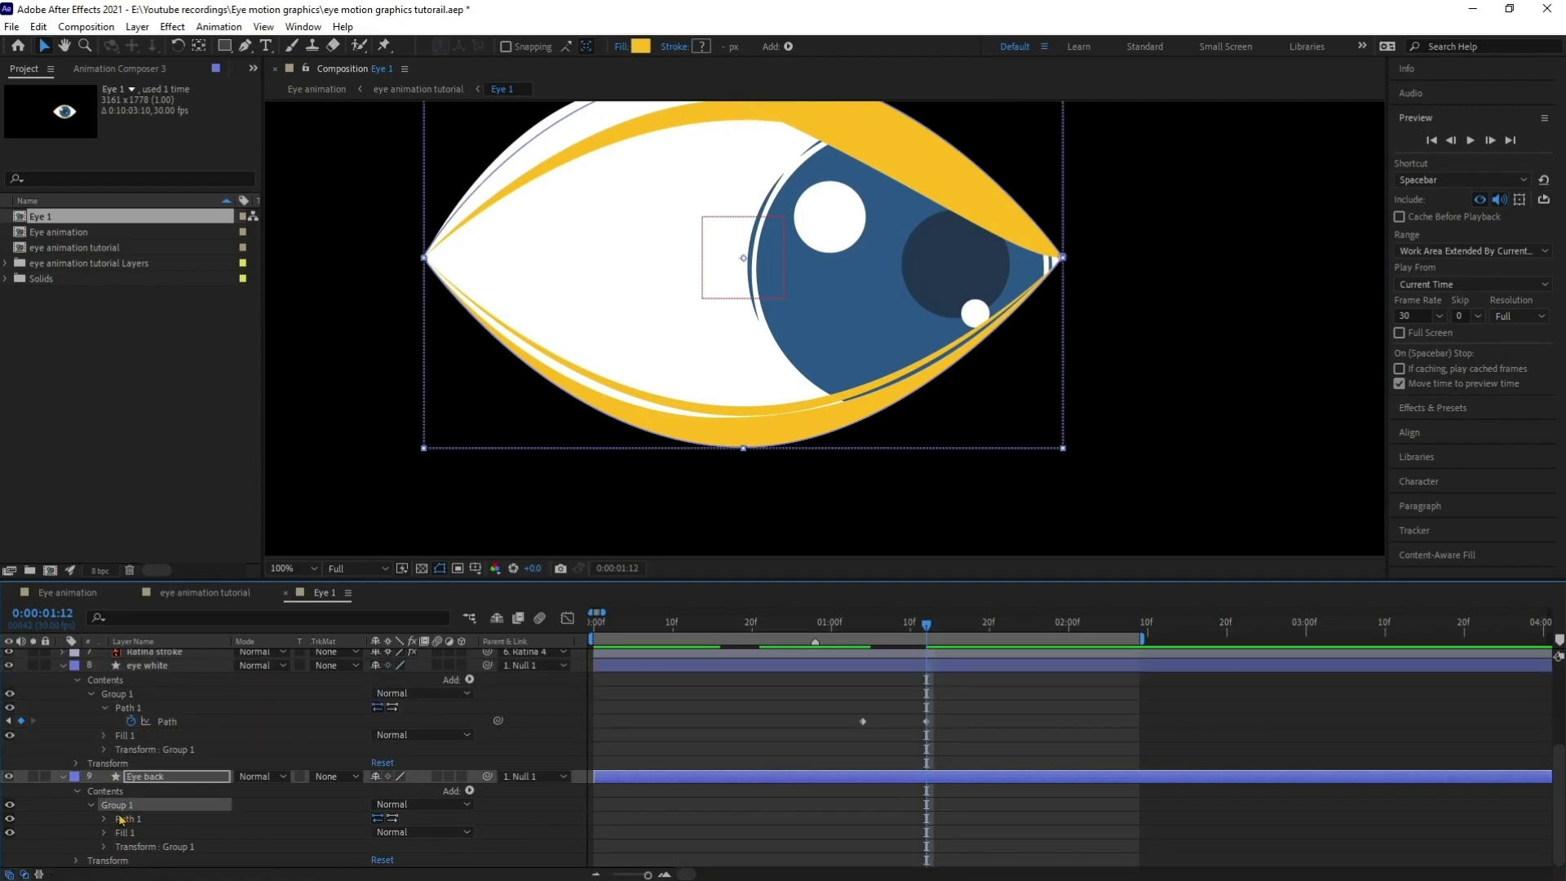
pyautogui.click(105, 819)
pyautogui.click(143, 821)
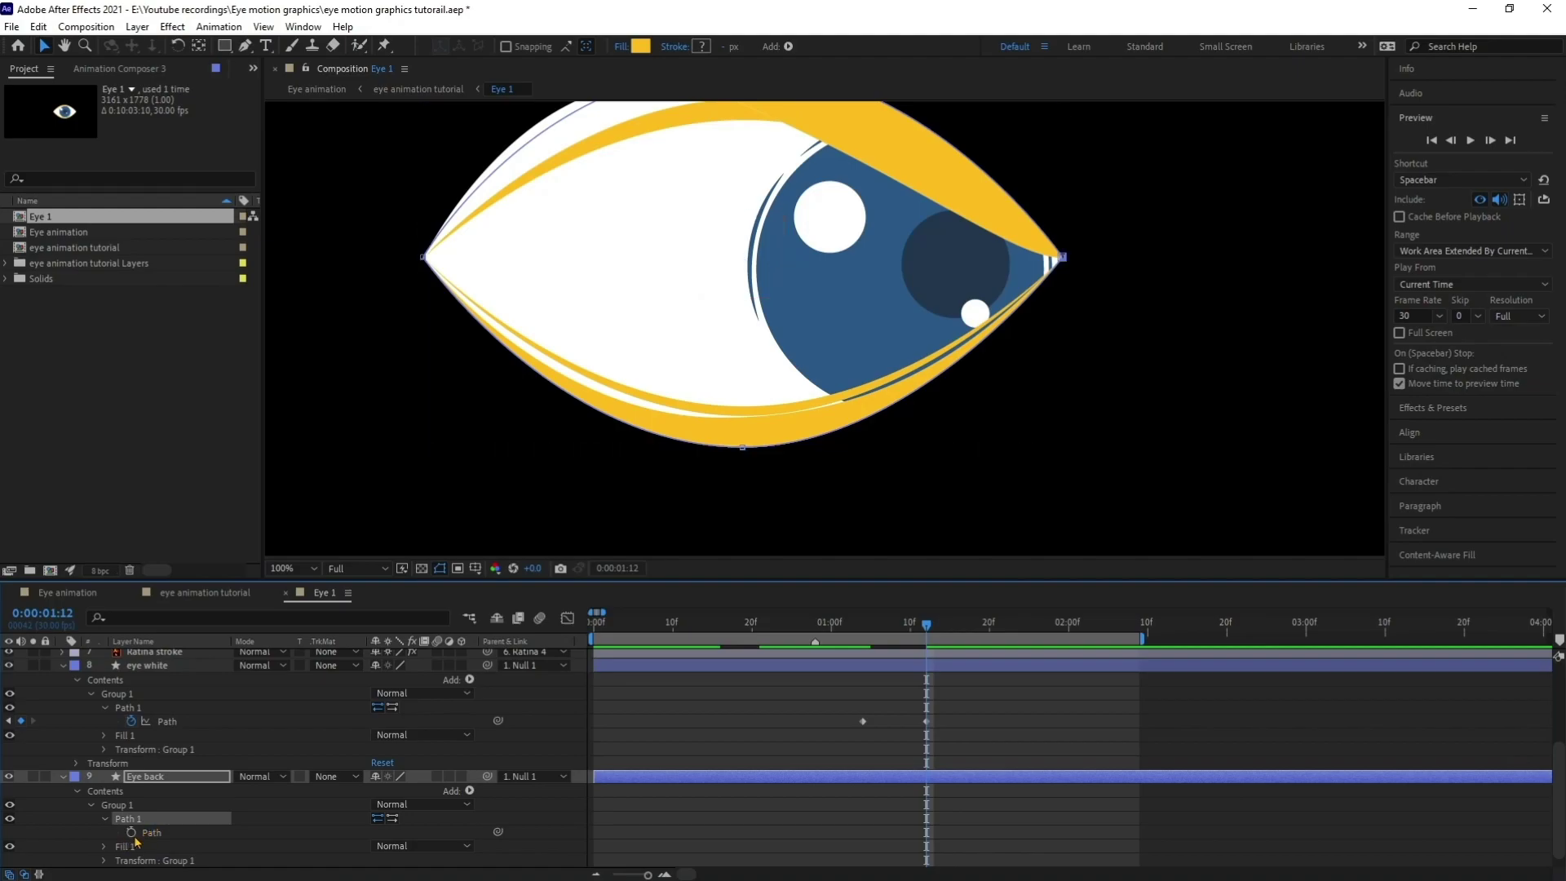
pyautogui.click(131, 832)
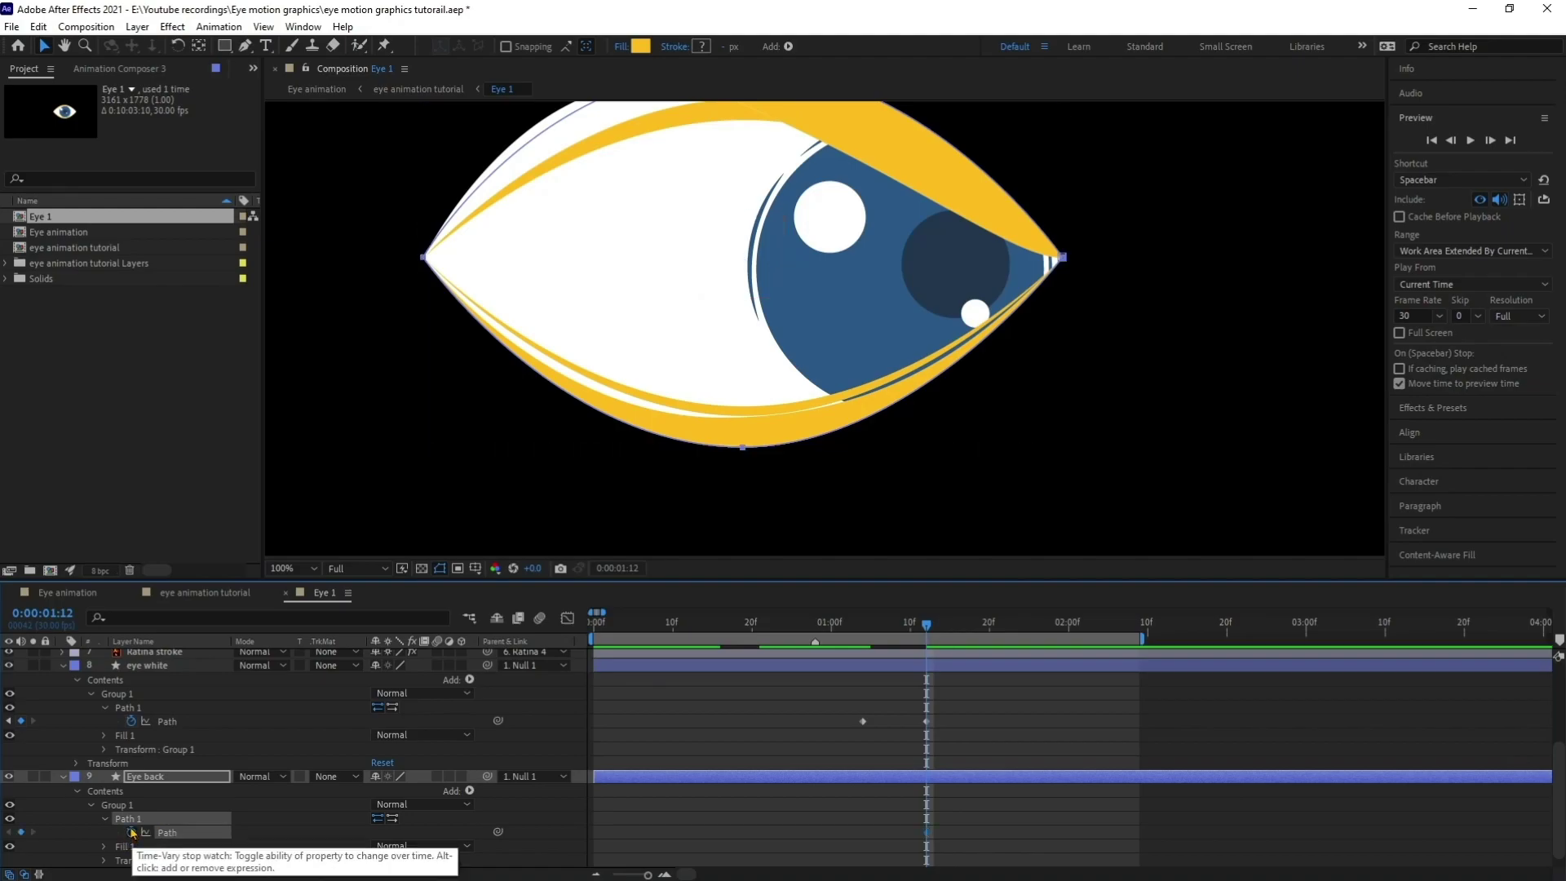
pyautogui.click(133, 833)
pyautogui.press('j')
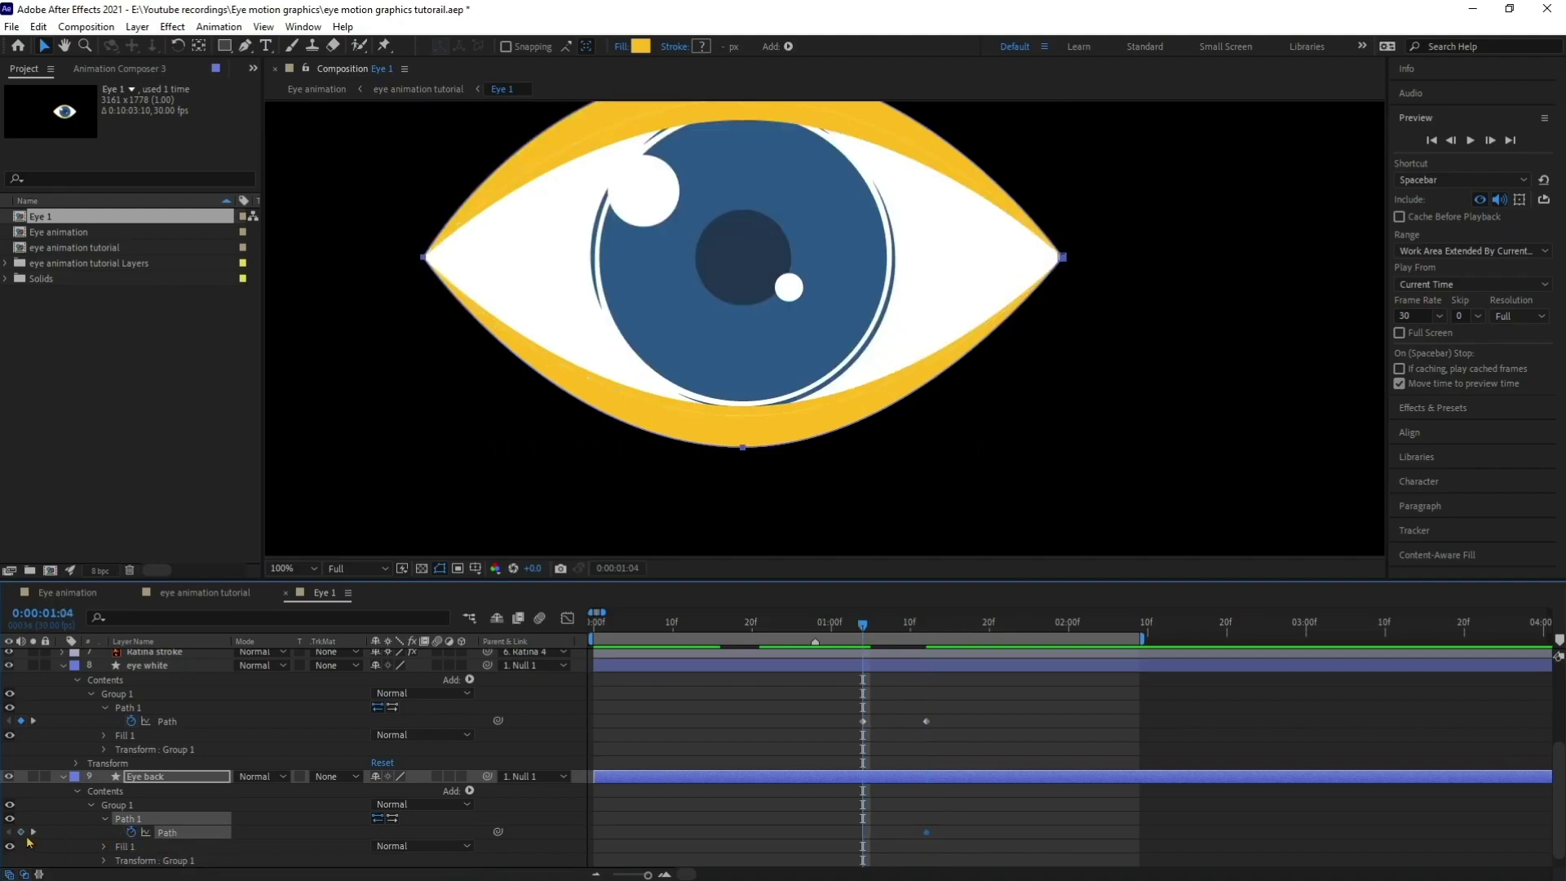
pyautogui.click(20, 832)
# - At 0:00:01:12, move Eye back's bottom point left and bend its lower edge up towards the right corner
pyautogui.press('k')
pyautogui.scroll(-1, 875, 415)
pyautogui.scroll(1, 875, 414)
pyautogui.moveTo(808, 419); pyautogui.dragTo(826, 476)
pyautogui.click(145, 808)
pyautogui.click(140, 819)
pyautogui.moveTo(736, 447); pyautogui.dragTo(734, 437)
pyautogui.moveTo(759, 493); pyautogui.dragTo(693, 489)
pyautogui.click(1082, 306)
pyautogui.moveTo(1082, 304); pyautogui.dragTo(967, 463)
pyautogui.moveTo(857, 478); pyautogui.dragTo(672, 478)
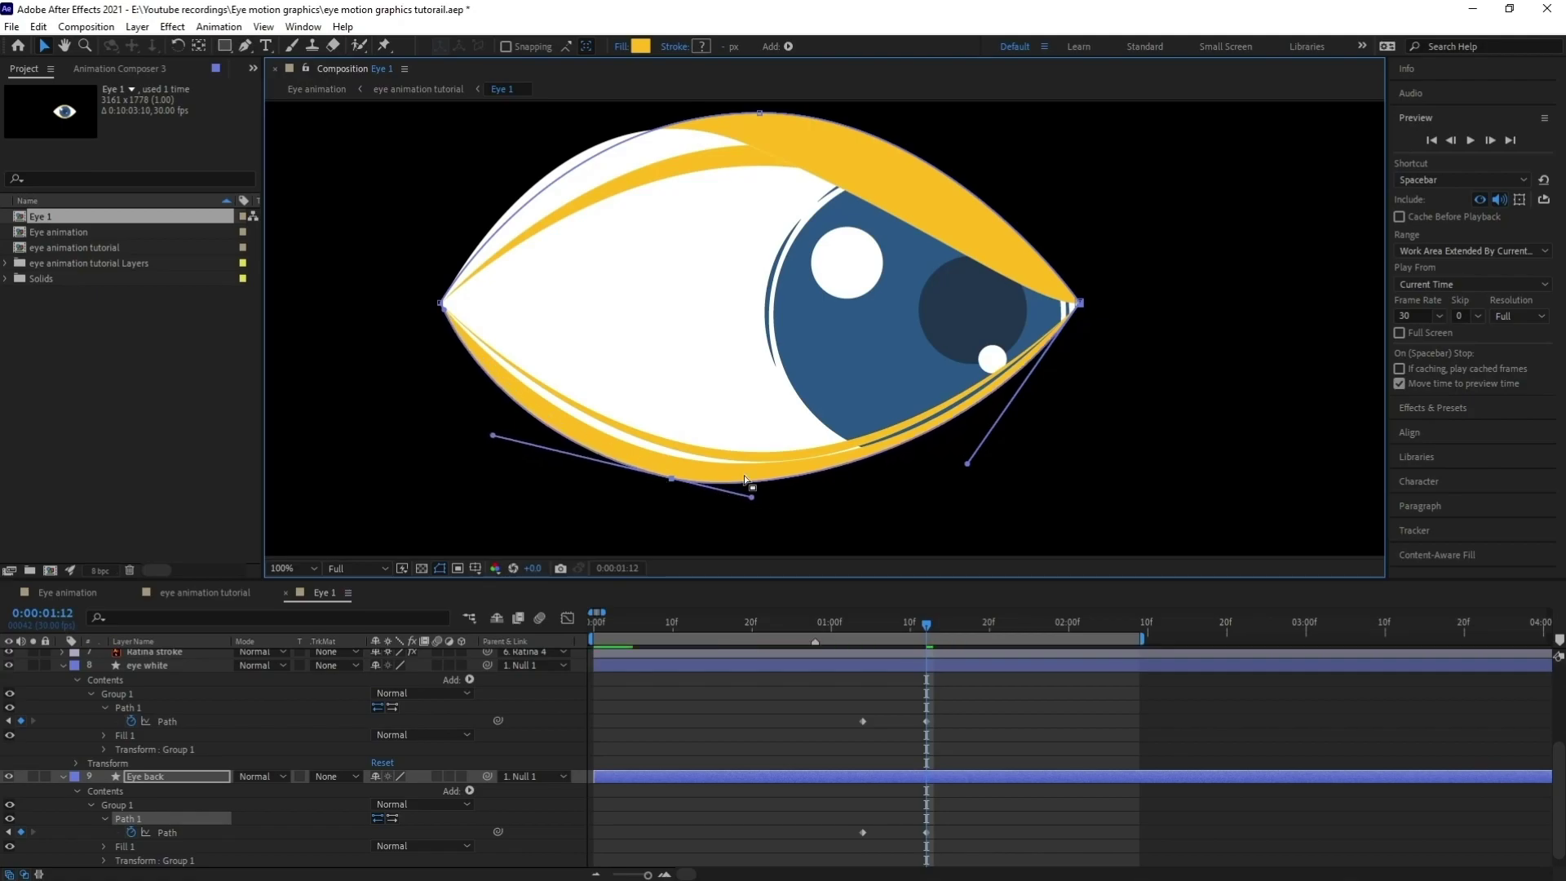
# - Move Eye back's top point left and curve its upper edge inward down to the right corner
pyautogui.moveTo(999, 218); pyautogui.dragTo(1021, 279)
pyautogui.moveTo(782, 173); pyautogui.dragTo(716, 174)
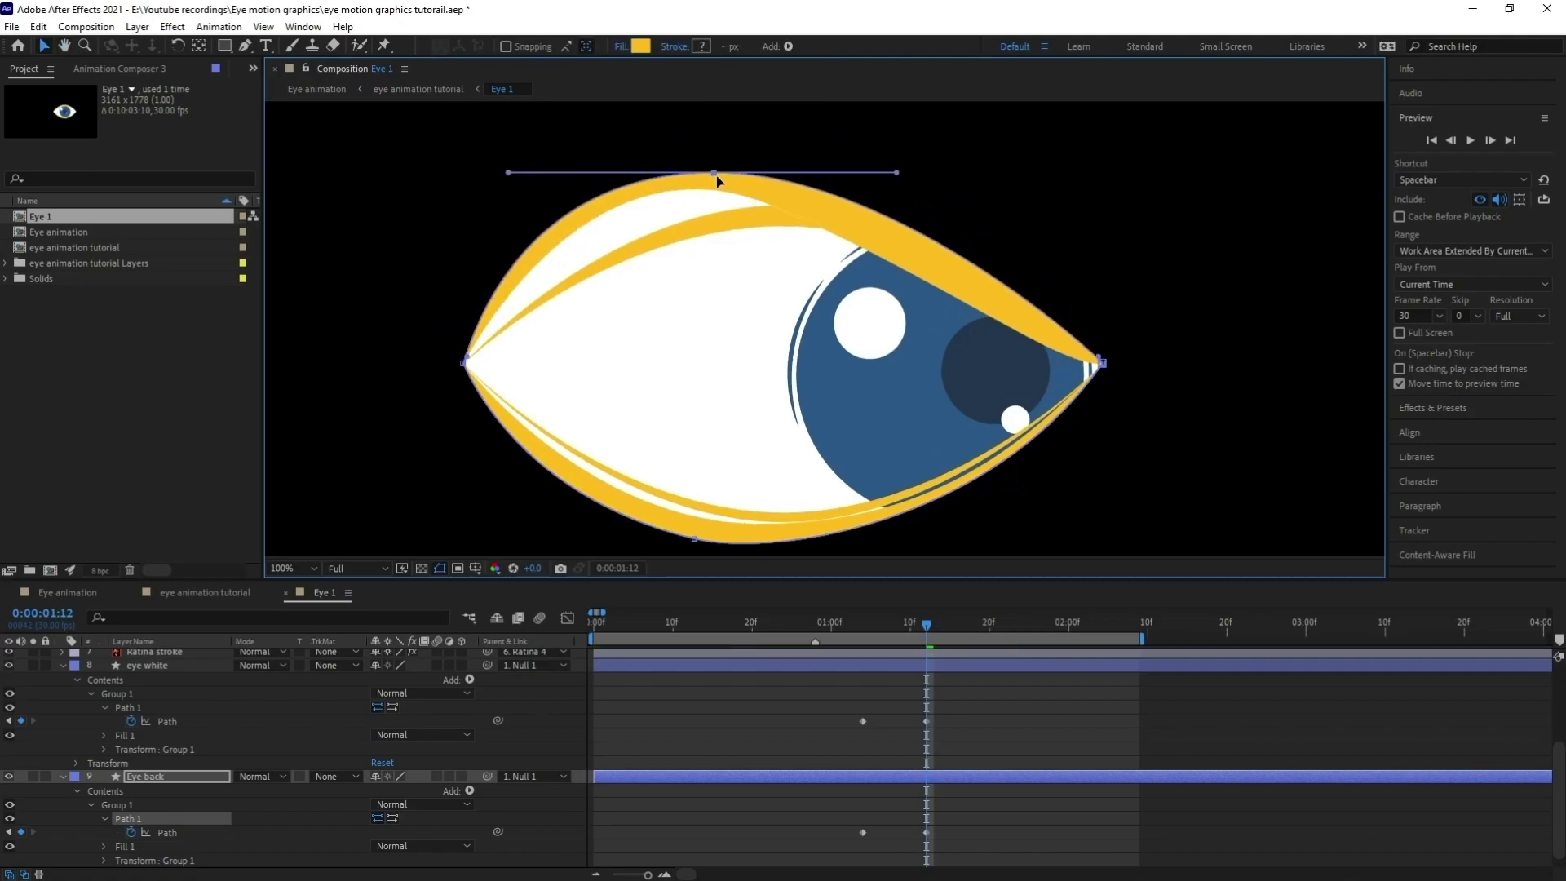
pyautogui.moveTo(1099, 358); pyautogui.dragTo(973, 335)
pyautogui.moveTo(897, 172); pyautogui.dragTo(843, 178)
pyautogui.scroll(-2, 775, 218)
pyautogui.scroll(2, 776, 283)
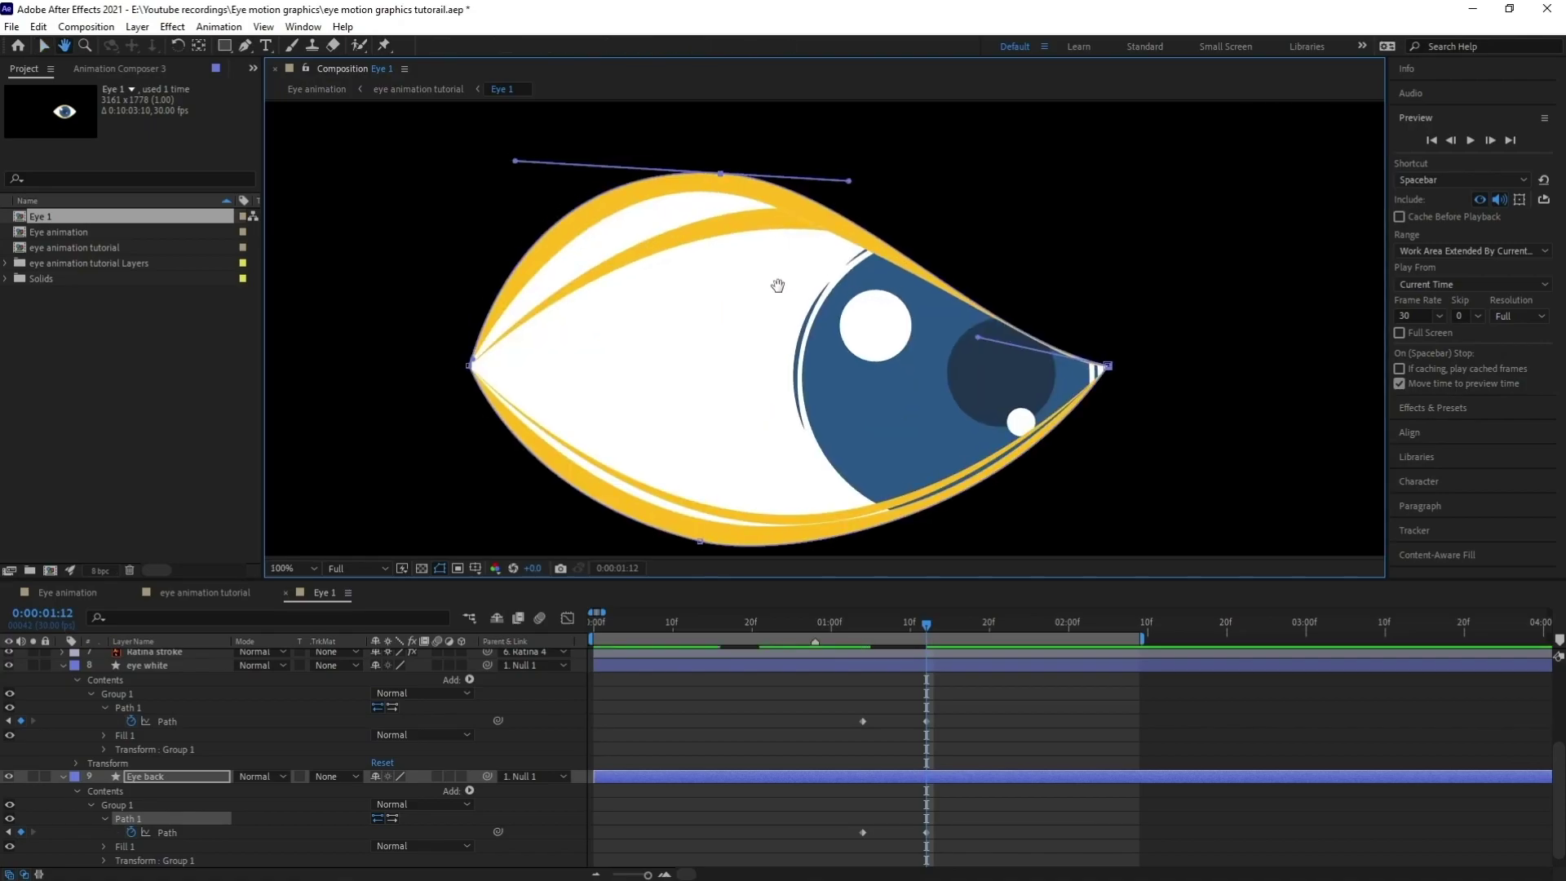
# - Keyframe the eye led up layer's Path at 0:00:01:12 and 0:00:01:04
pyautogui.click(730, 718)
pyautogui.press('u')
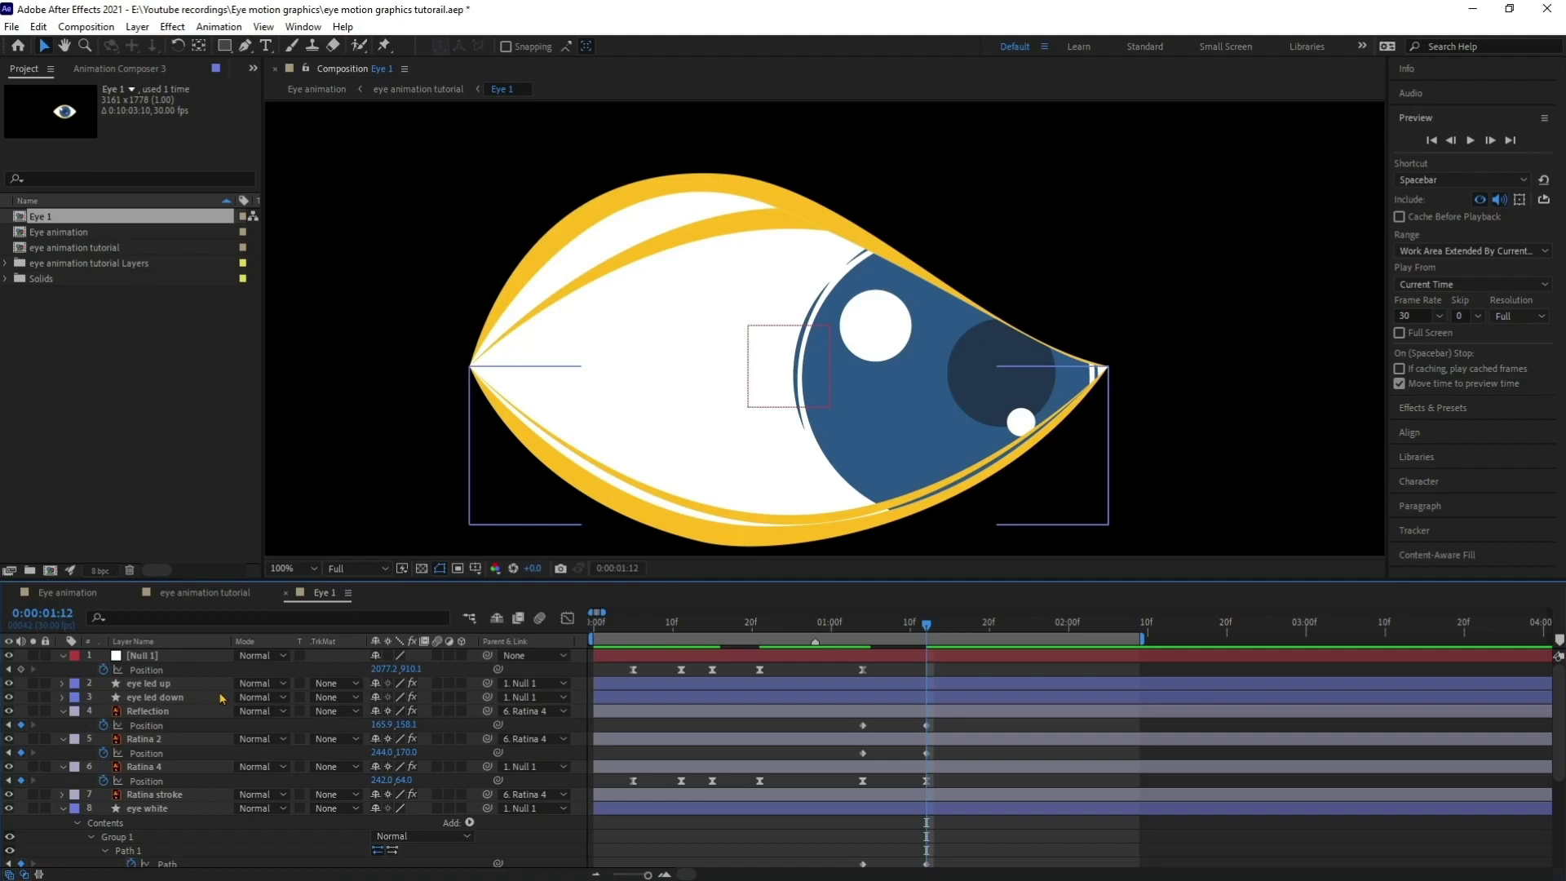
pyautogui.click(184, 699)
pyautogui.keyDown('shift'); pyautogui.click(177, 688); pyautogui.keyUp('shift')
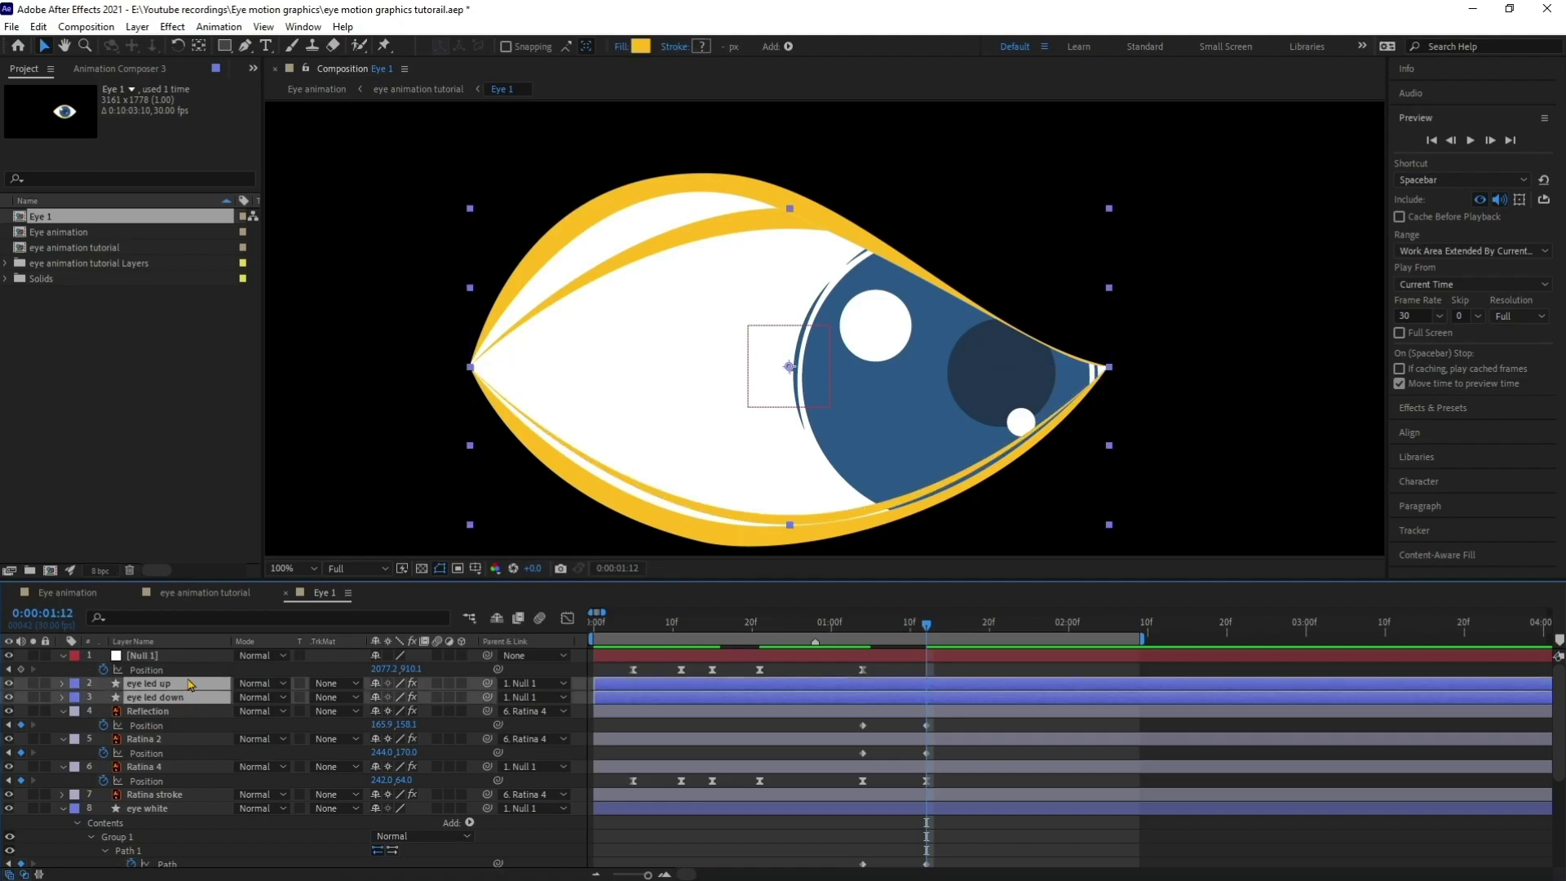
pyautogui.press('p')
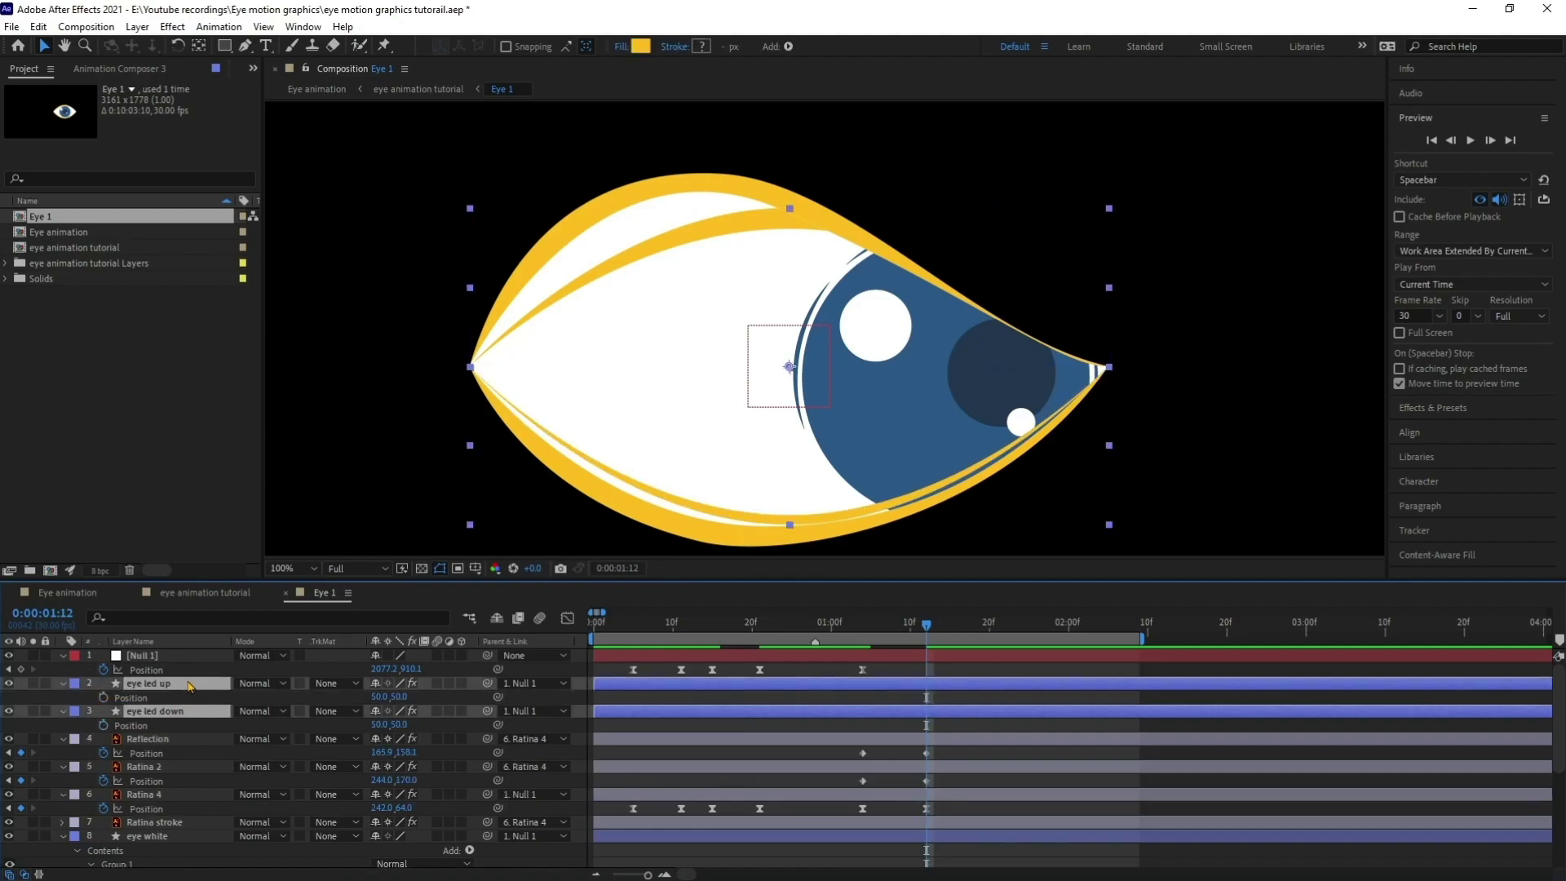
pyautogui.click(63, 683)
pyautogui.click(63, 683)
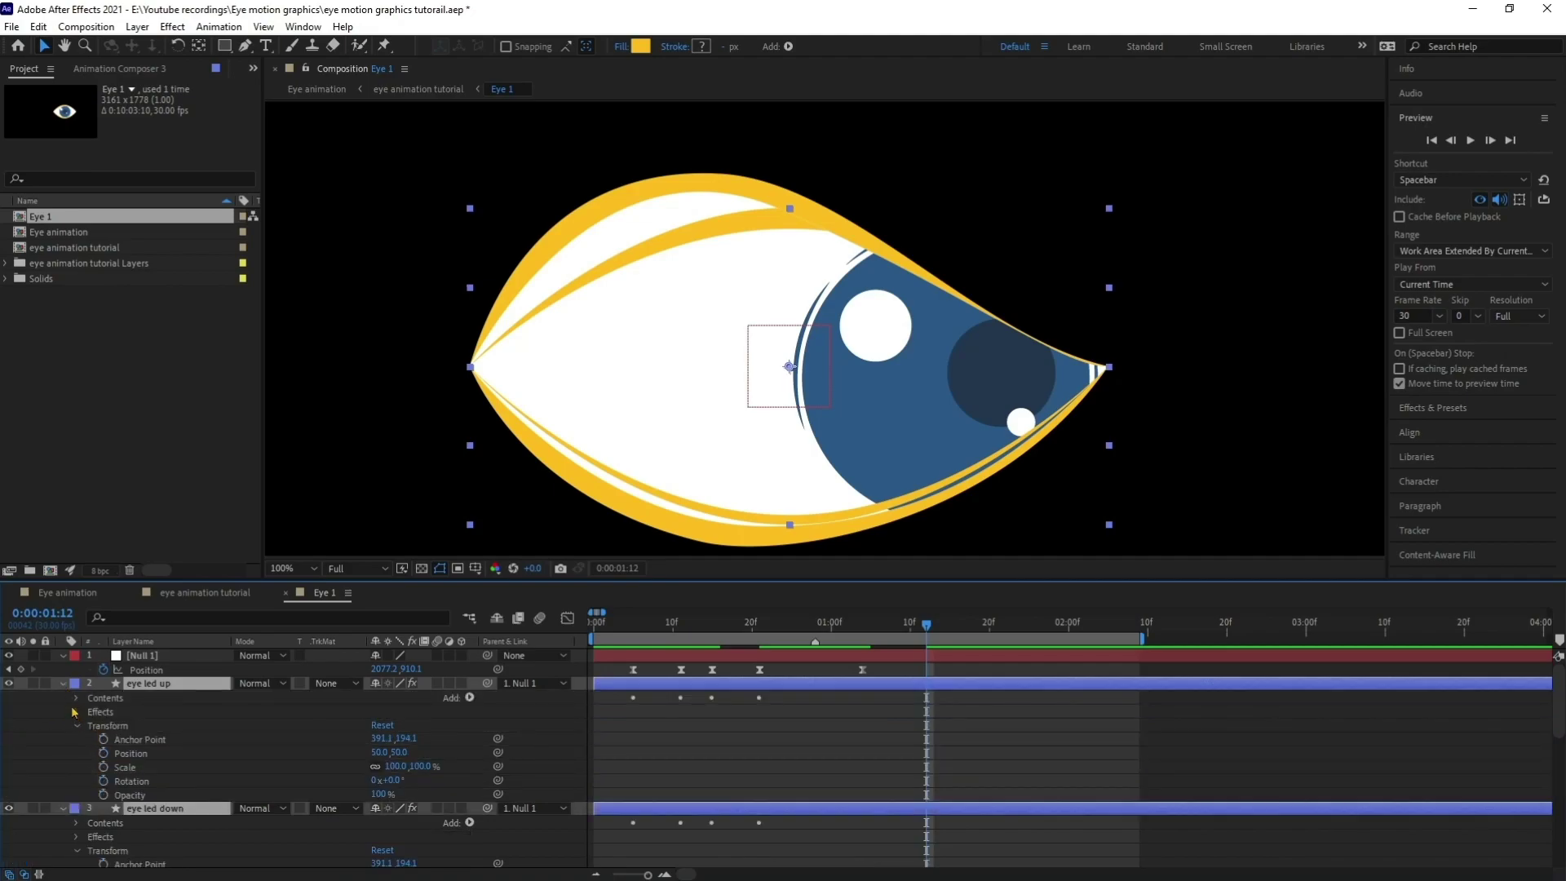
pyautogui.click(78, 698)
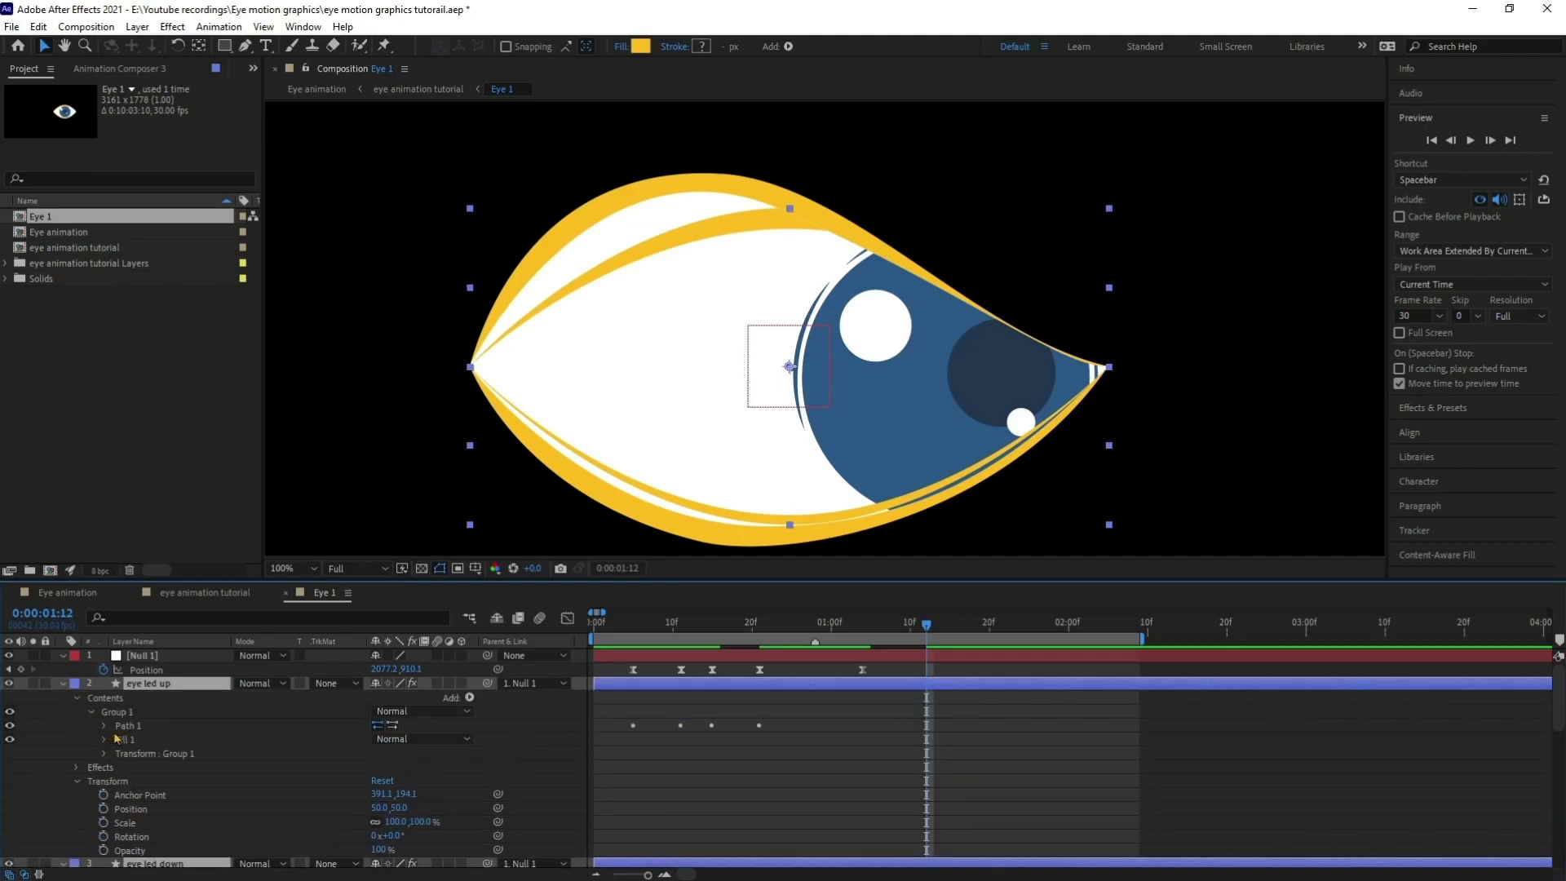
pyautogui.click(21, 739)
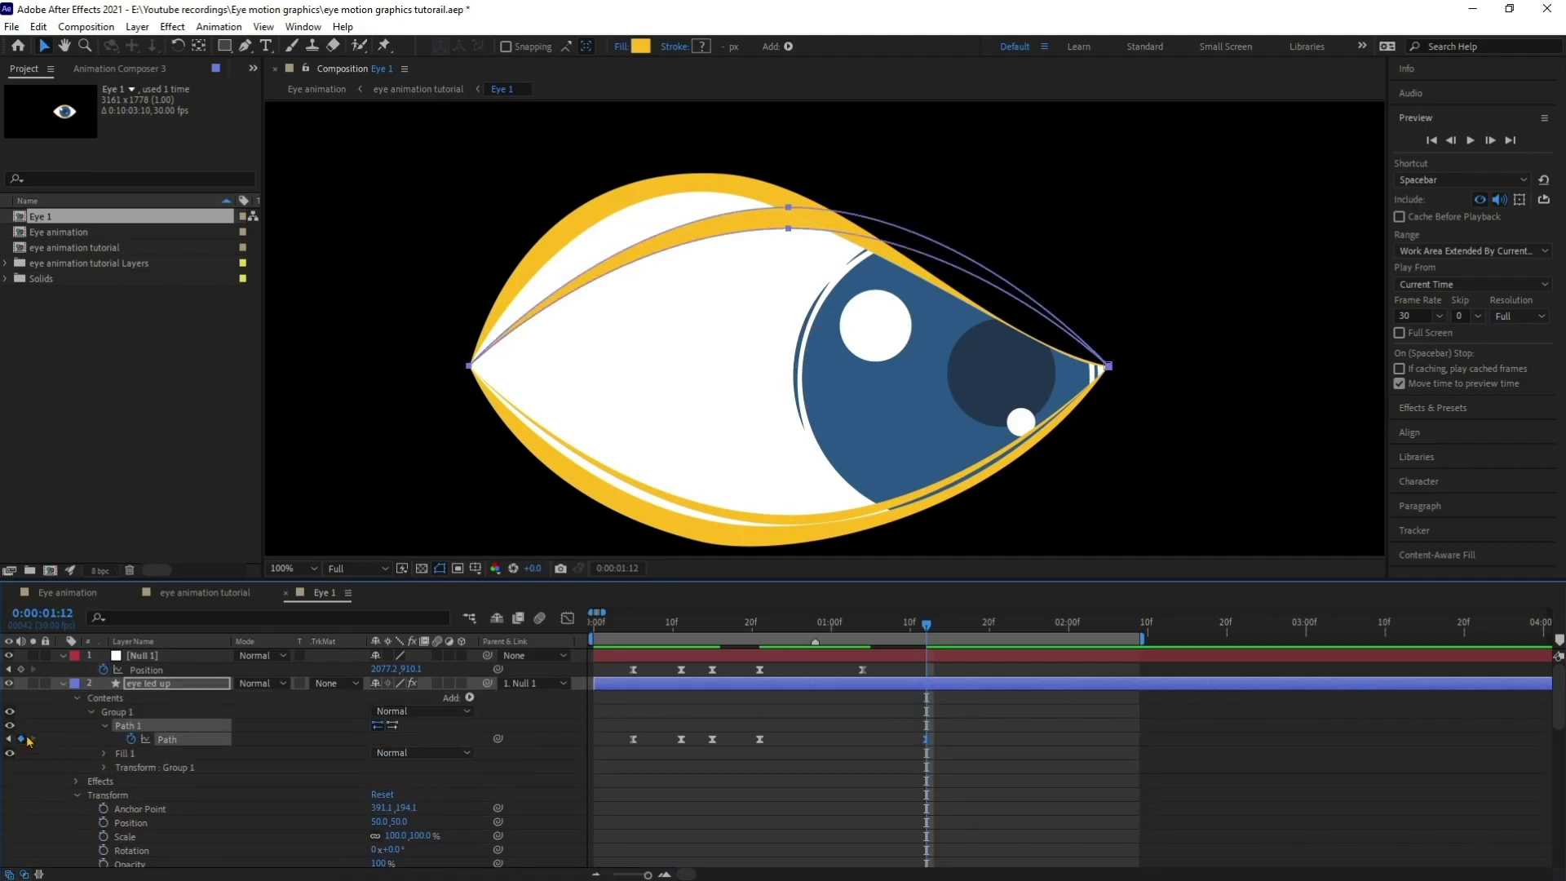
pyautogui.press('j')
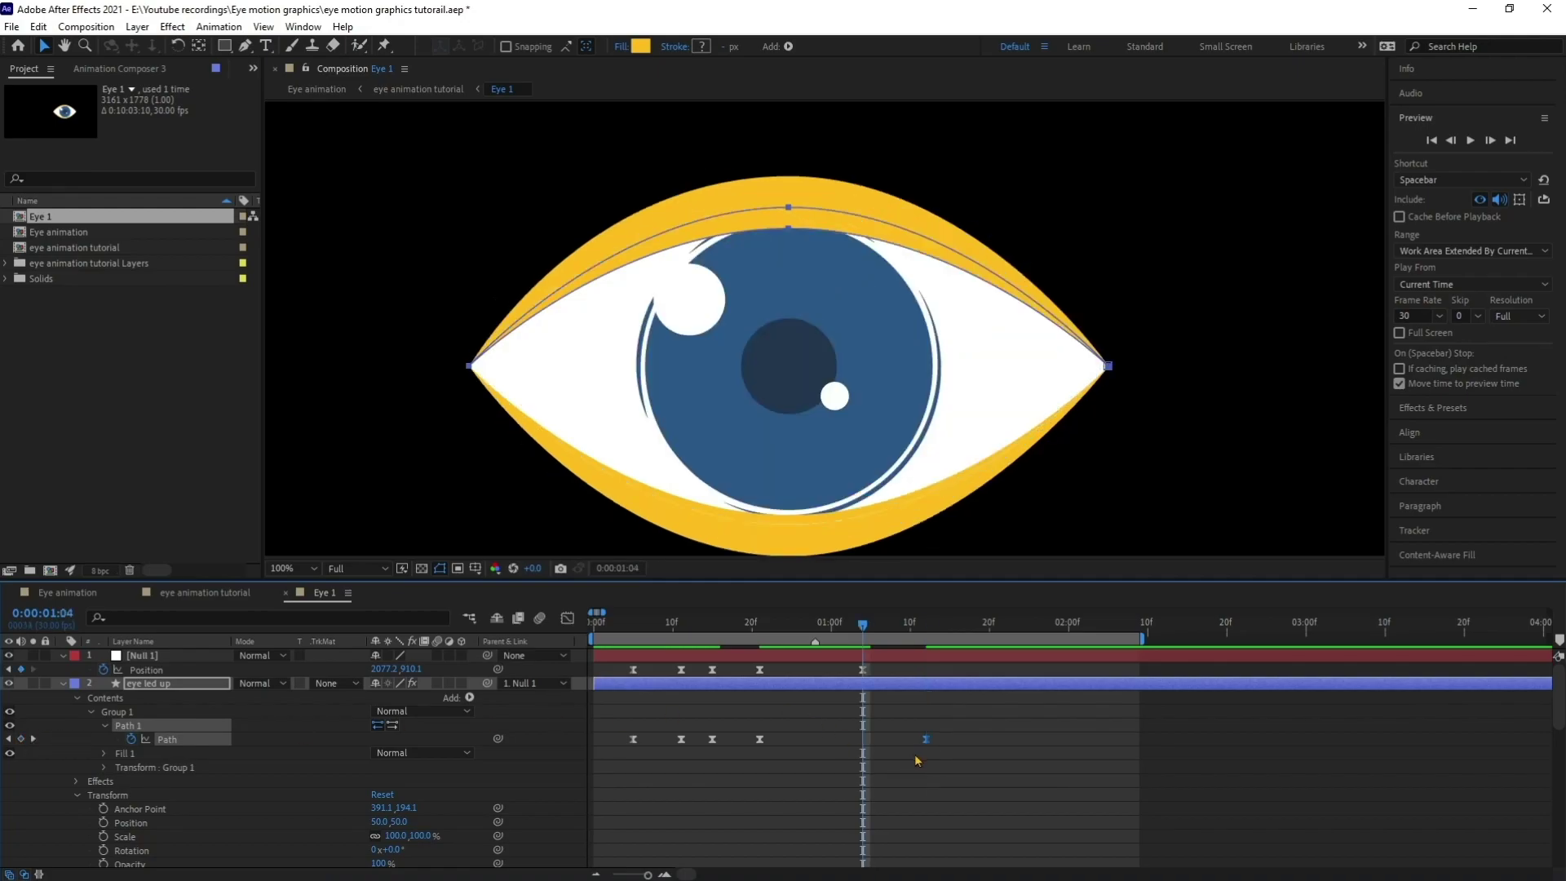
pyautogui.scroll(-2, 764, 762)
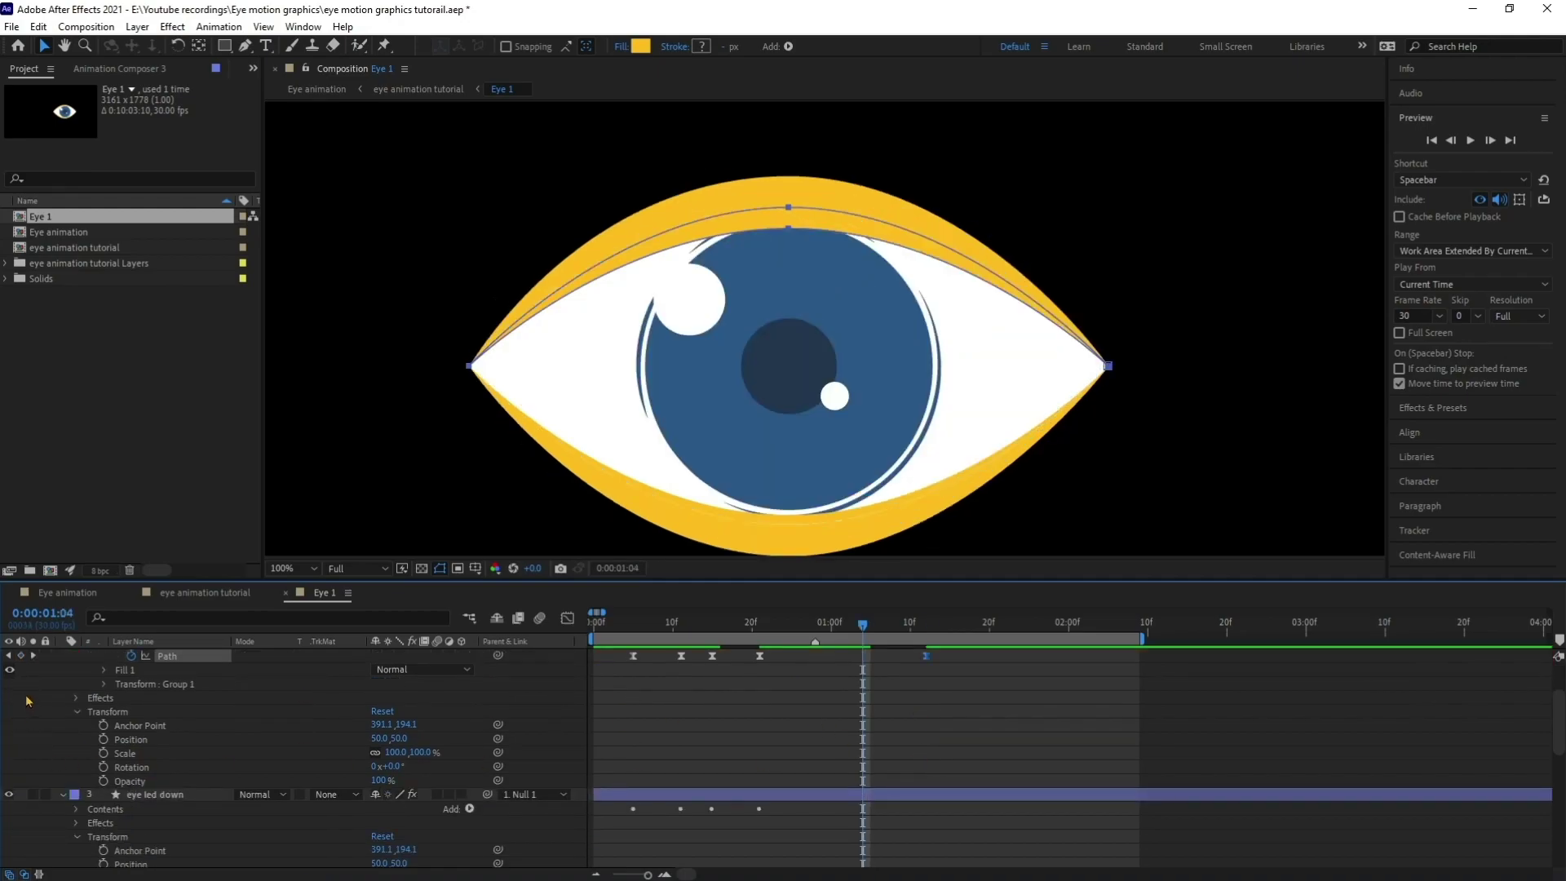
pyautogui.click(20, 655)
# - Add a Path keyframe to the eye led down layer at 0:00:01:04
pyautogui.click(76, 809)
pyautogui.click(91, 823)
pyautogui.click(105, 833)
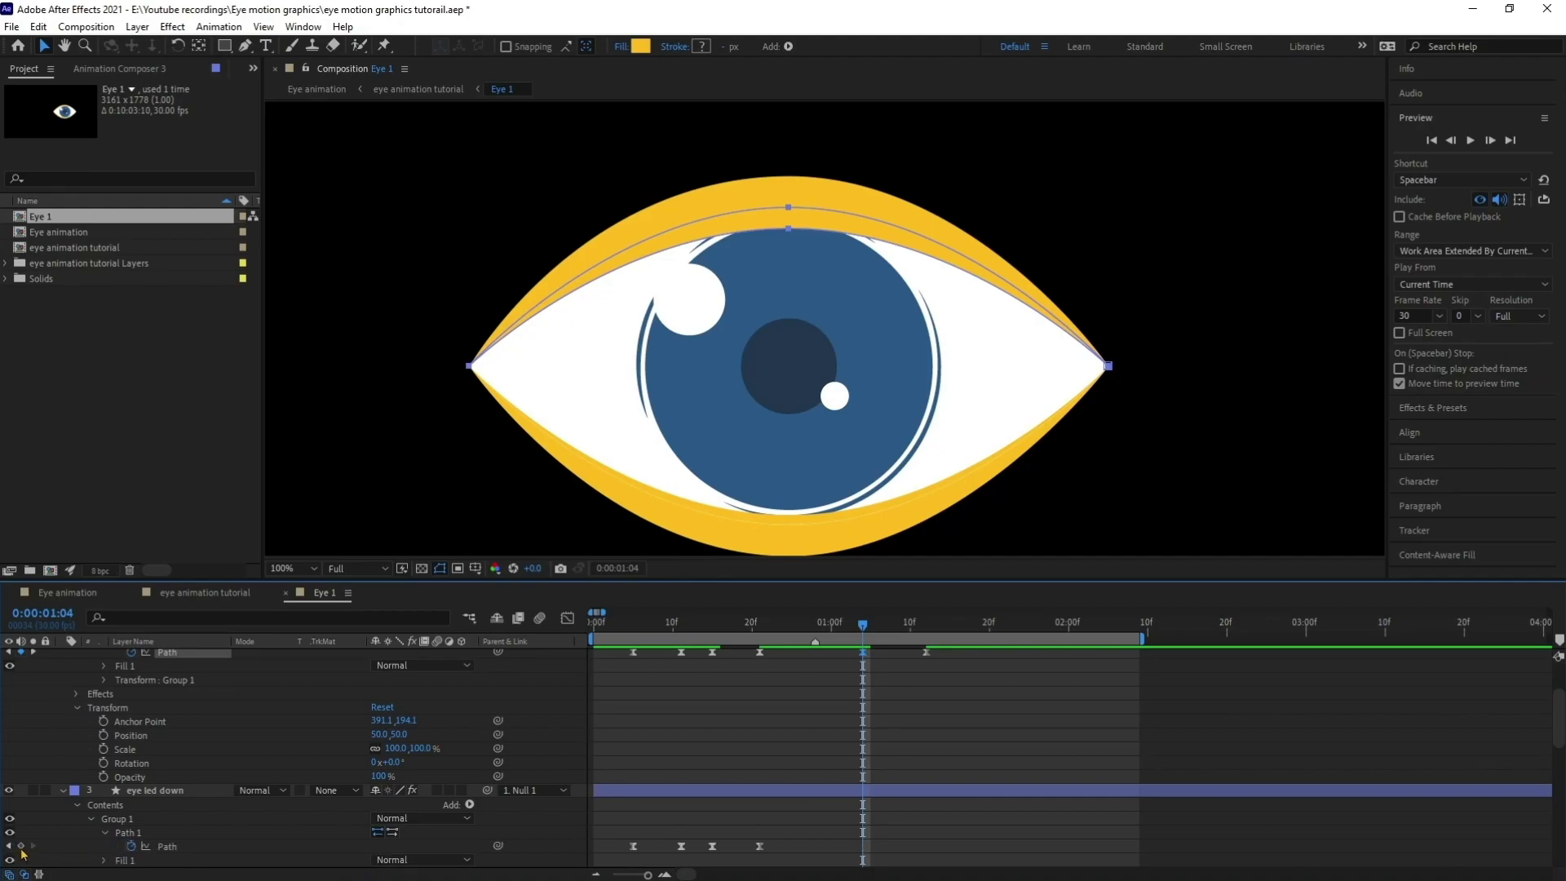
pyautogui.click(21, 848)
# - At 0:00:01:12, move eye led up's outer top point up and left, past the Eye back outline
pyautogui.press('pagedown')
pyautogui.press('pagedown')
pyautogui.press('pagedown')
pyautogui.press('pagedown')
pyautogui.press('pagedown')
pyautogui.press('pagedown')
pyautogui.press('pagedown')
pyautogui.press('pagedown')
pyautogui.scroll(2, 1013, 721)
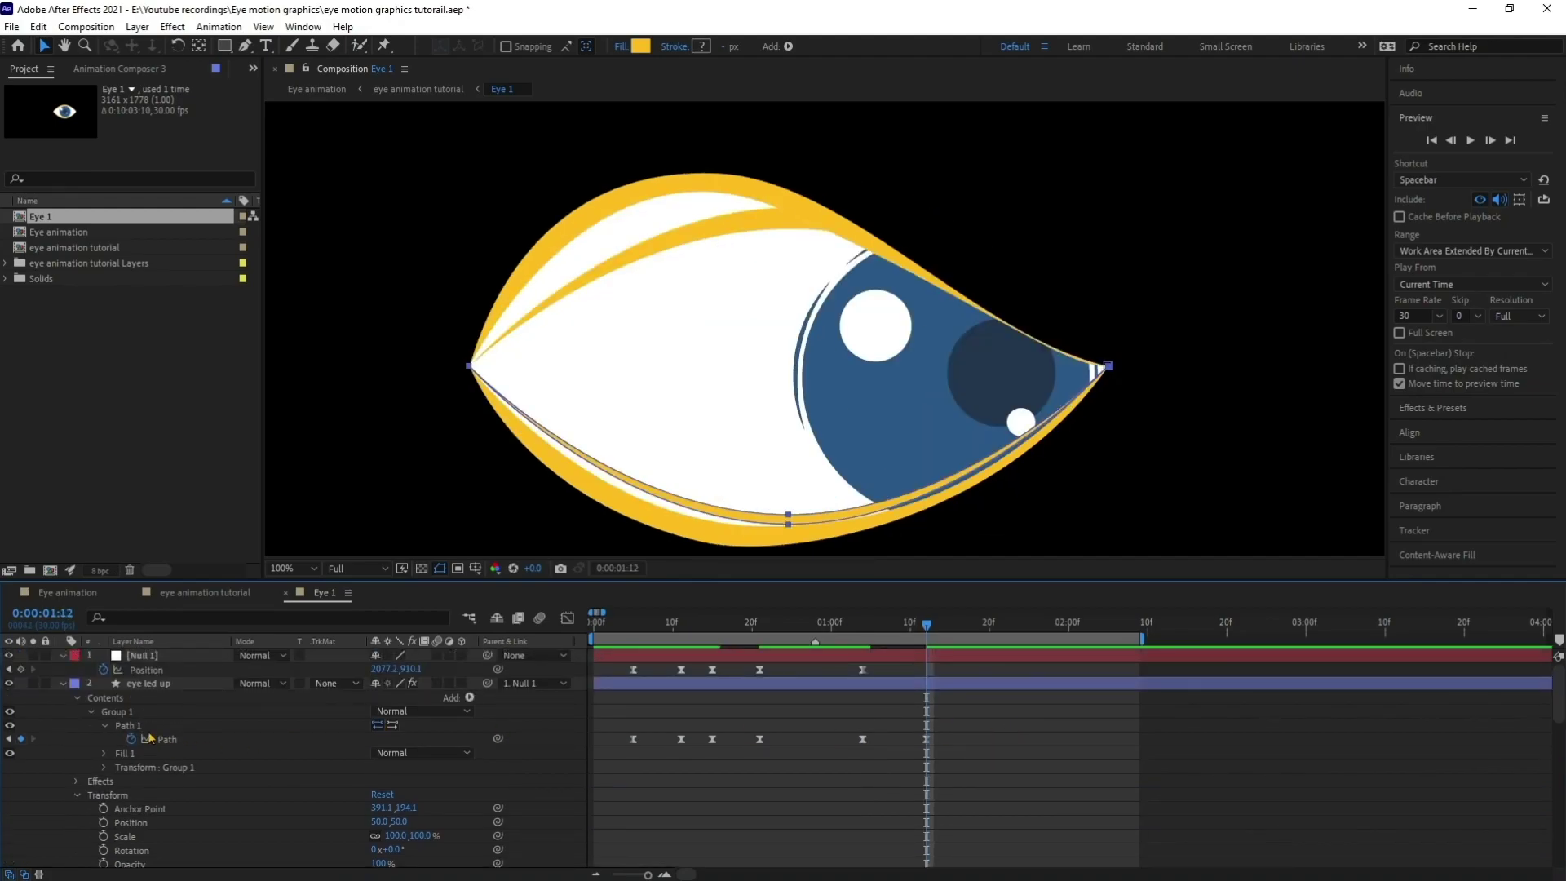
pyautogui.click(129, 725)
pyautogui.moveTo(787, 210); pyautogui.dragTo(692, 141)
pyautogui.click(1108, 366)
pyautogui.moveTo(866, 141); pyautogui.dragTo(917, 132)
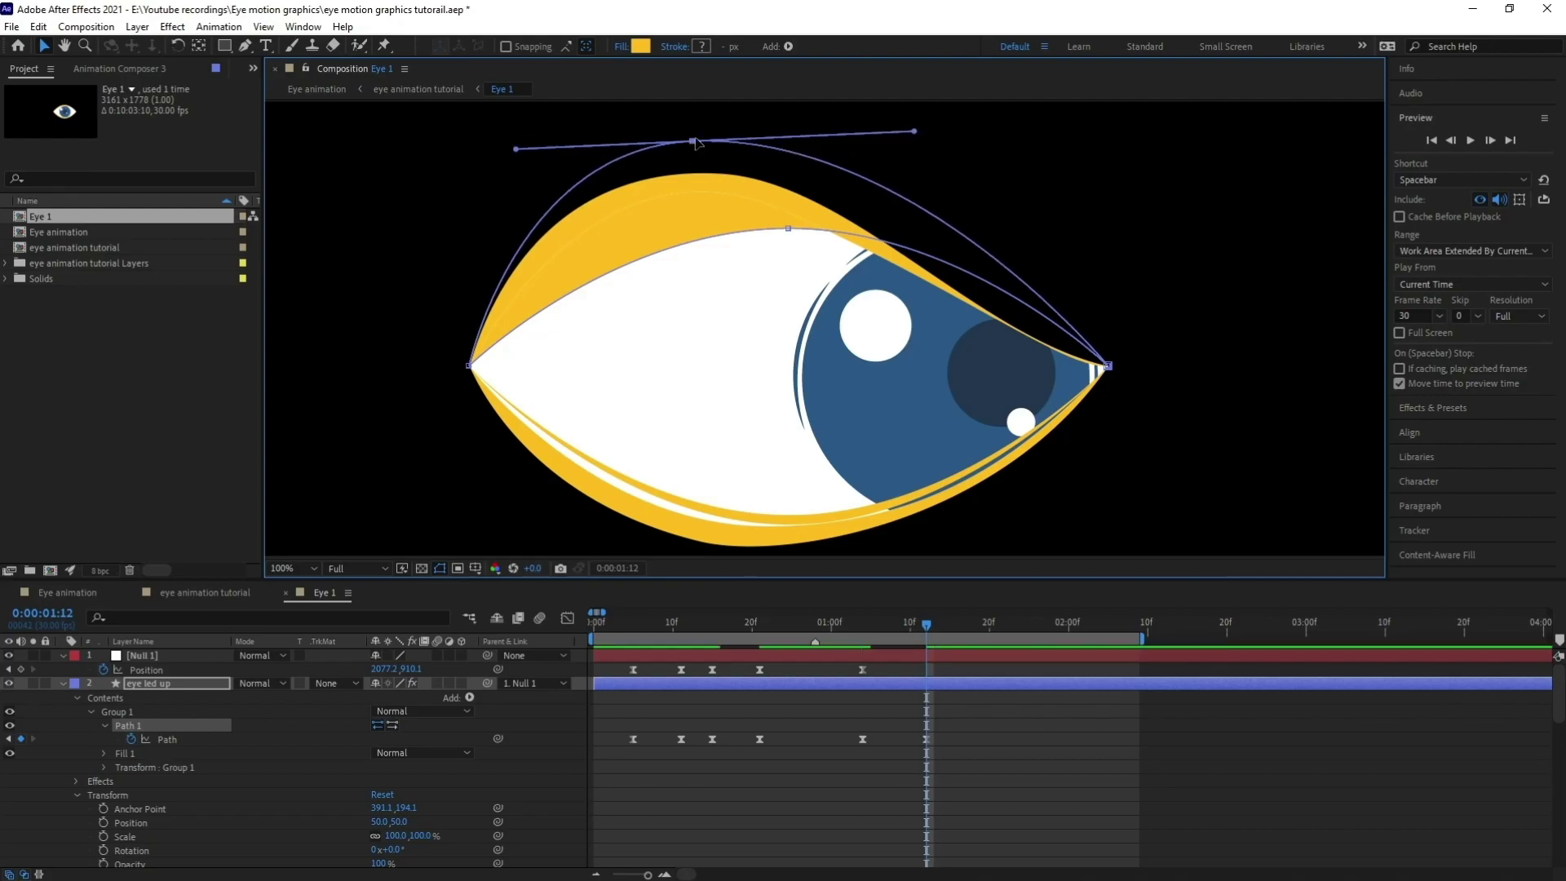
# - Raise eye led up's inner edge off the white and bend both curves along the sloping outline to the right corner
pyautogui.moveTo(788, 229); pyautogui.dragTo(669, 185)
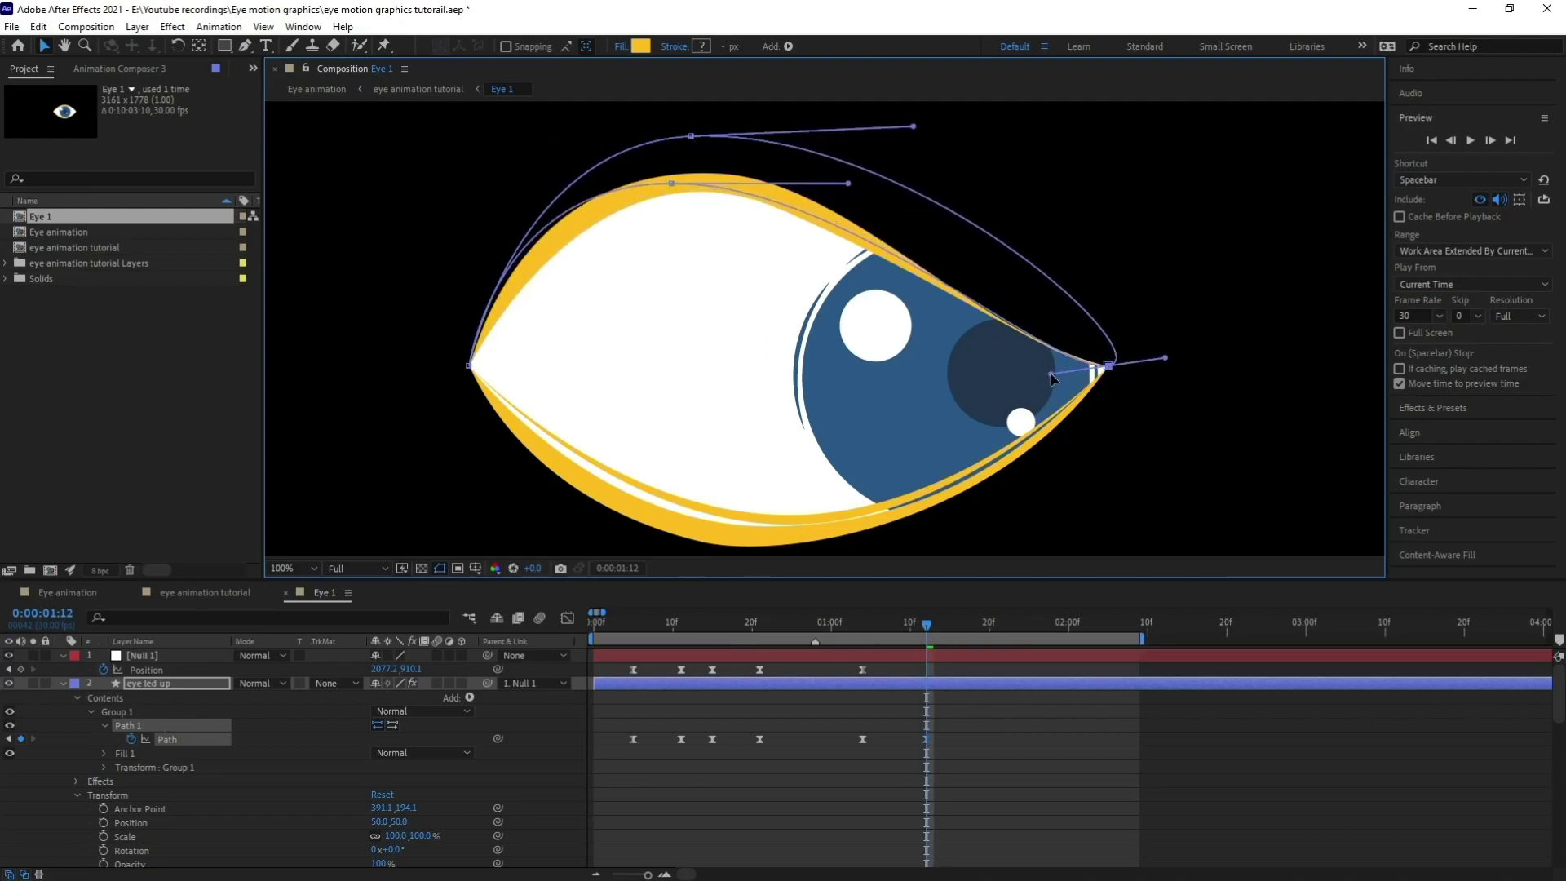
pyautogui.moveTo(1108, 367); pyautogui.dragTo(999, 341)
pyautogui.moveTo(678, 182); pyautogui.dragTo(698, 164)
pyautogui.moveTo(1051, 374); pyautogui.dragTo(1061, 353)
pyautogui.moveTo(691, 136); pyautogui.dragTo(656, 123)
pyautogui.moveTo(869, 116); pyautogui.dragTo(857, 110)
# - At 0:00:01:12, reshape eye led down's path by moving its bottom points down and left, clear of the white
pyautogui.scroll(-4, 221, 749)
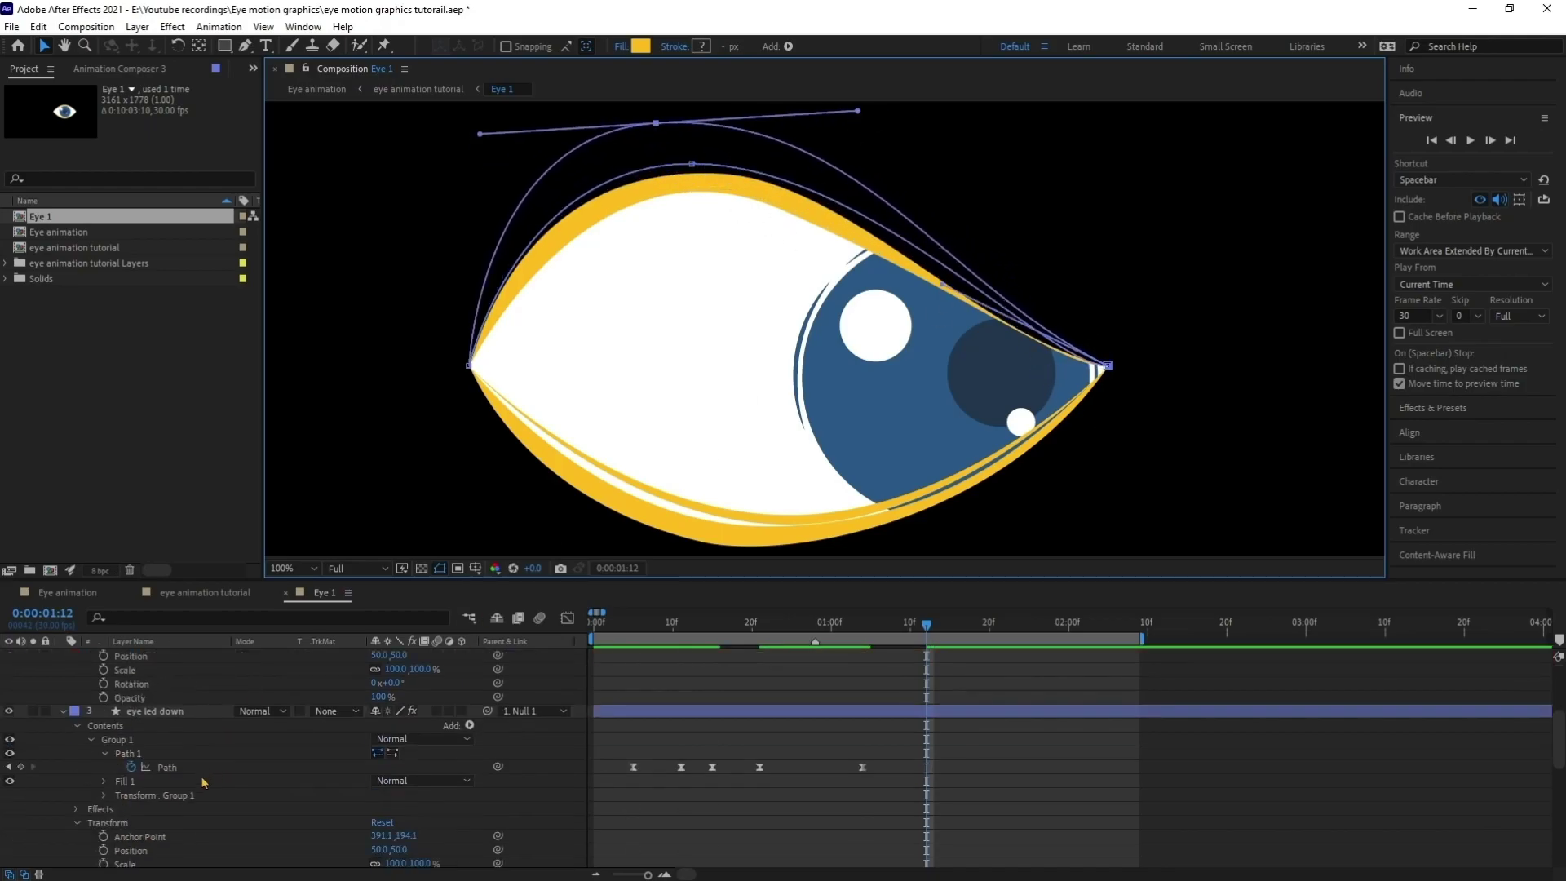
pyautogui.click(208, 753)
pyautogui.moveTo(818, 442); pyautogui.dragTo(815, 317)
pyautogui.moveTo(783, 400); pyautogui.dragTo(745, 457)
pyautogui.moveTo(922, 457); pyautogui.dragTo(961, 461)
pyautogui.moveTo(749, 434); pyautogui.dragTo(736, 437)
pyautogui.moveTo(912, 438); pyautogui.dragTo(944, 446)
pyautogui.scroll(-1, 943, 447)
pyautogui.scroll(3, 881, 735)
# - Preview the sideways glance with the reshaped eye outline from 0:00:00:28
pyautogui.moveTo(865, 626); pyautogui.dragTo(813, 630)
pyautogui.scroll(-2, 851, 448)
pyautogui.scroll(2, 851, 448)
pyautogui.press('space')
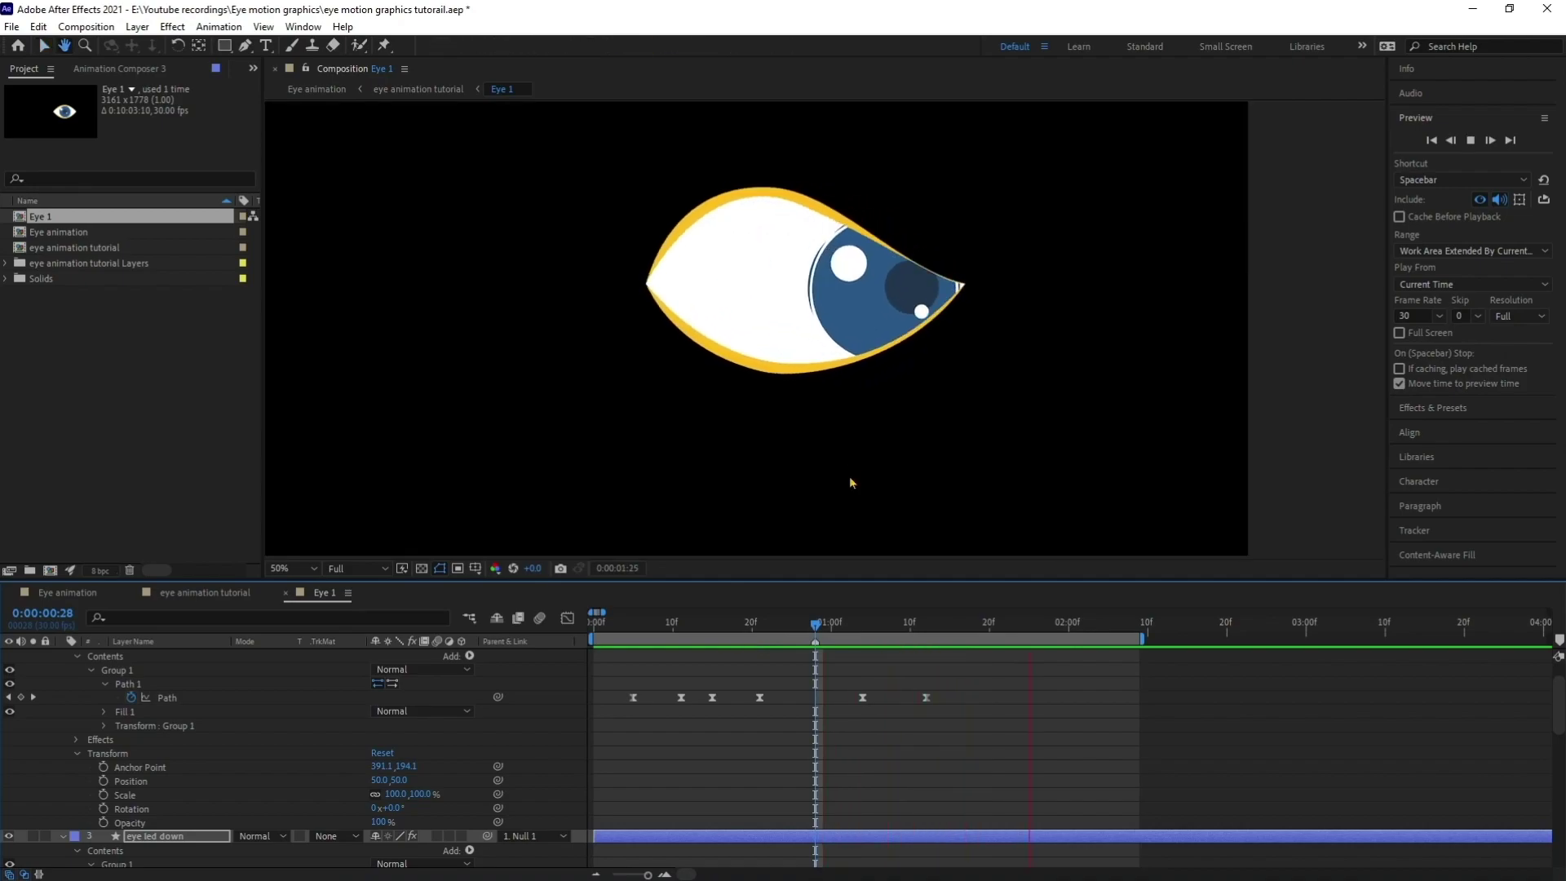
pyautogui.press('space')
# - At 0:00:01:12, move Null 1 horizontally to the right to Position 2181.2, 910.1 so the whole eye shifts with the glance
pyautogui.click(856, 624)
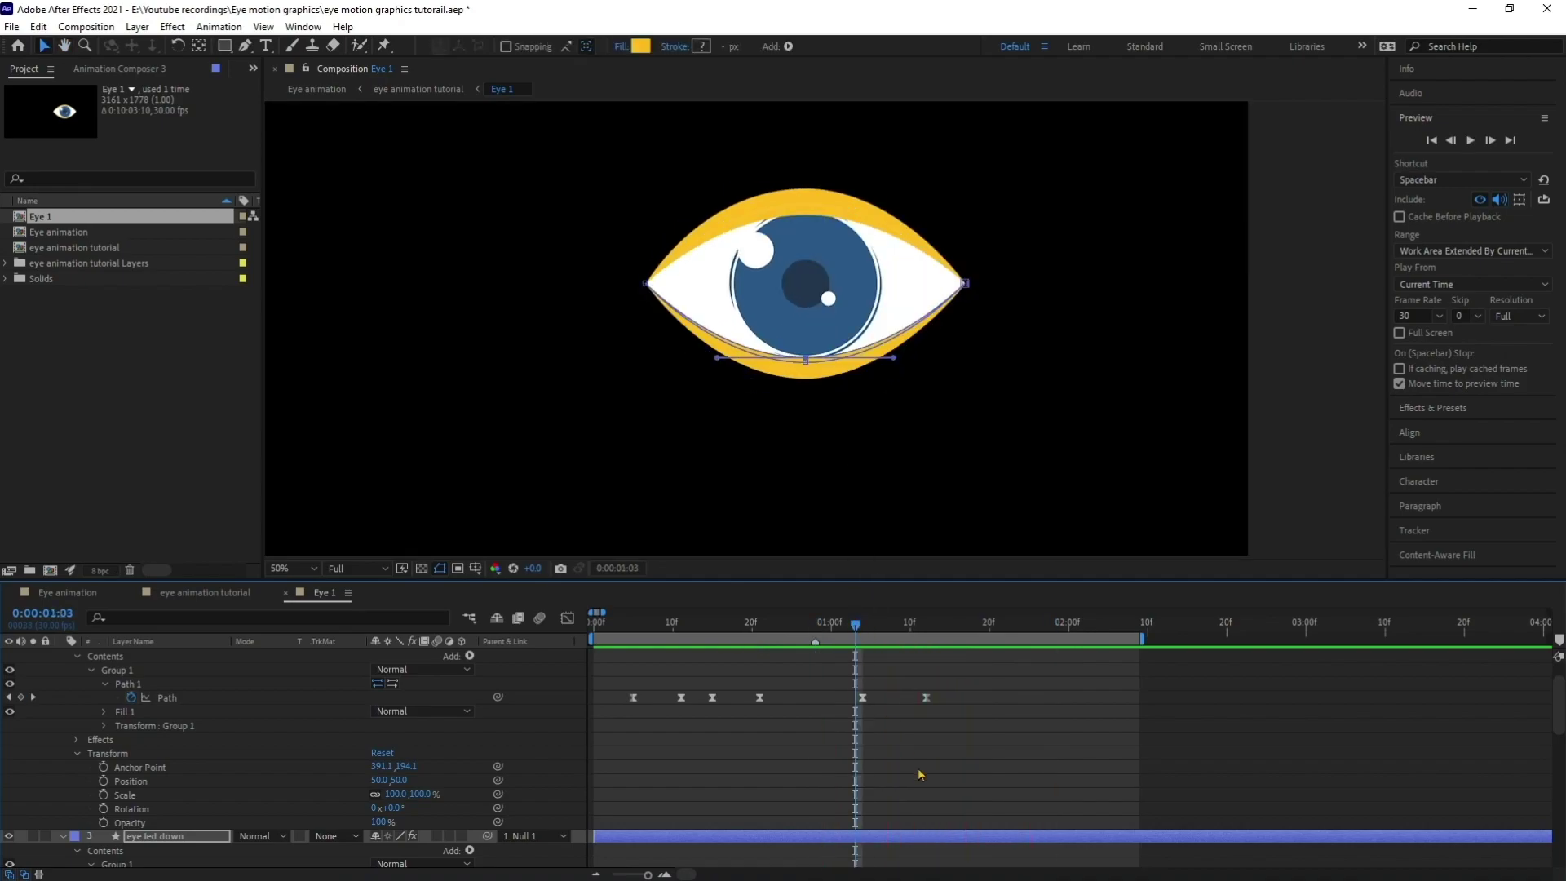
pyautogui.press('pagedown')
pyautogui.scroll(1, 596, 722)
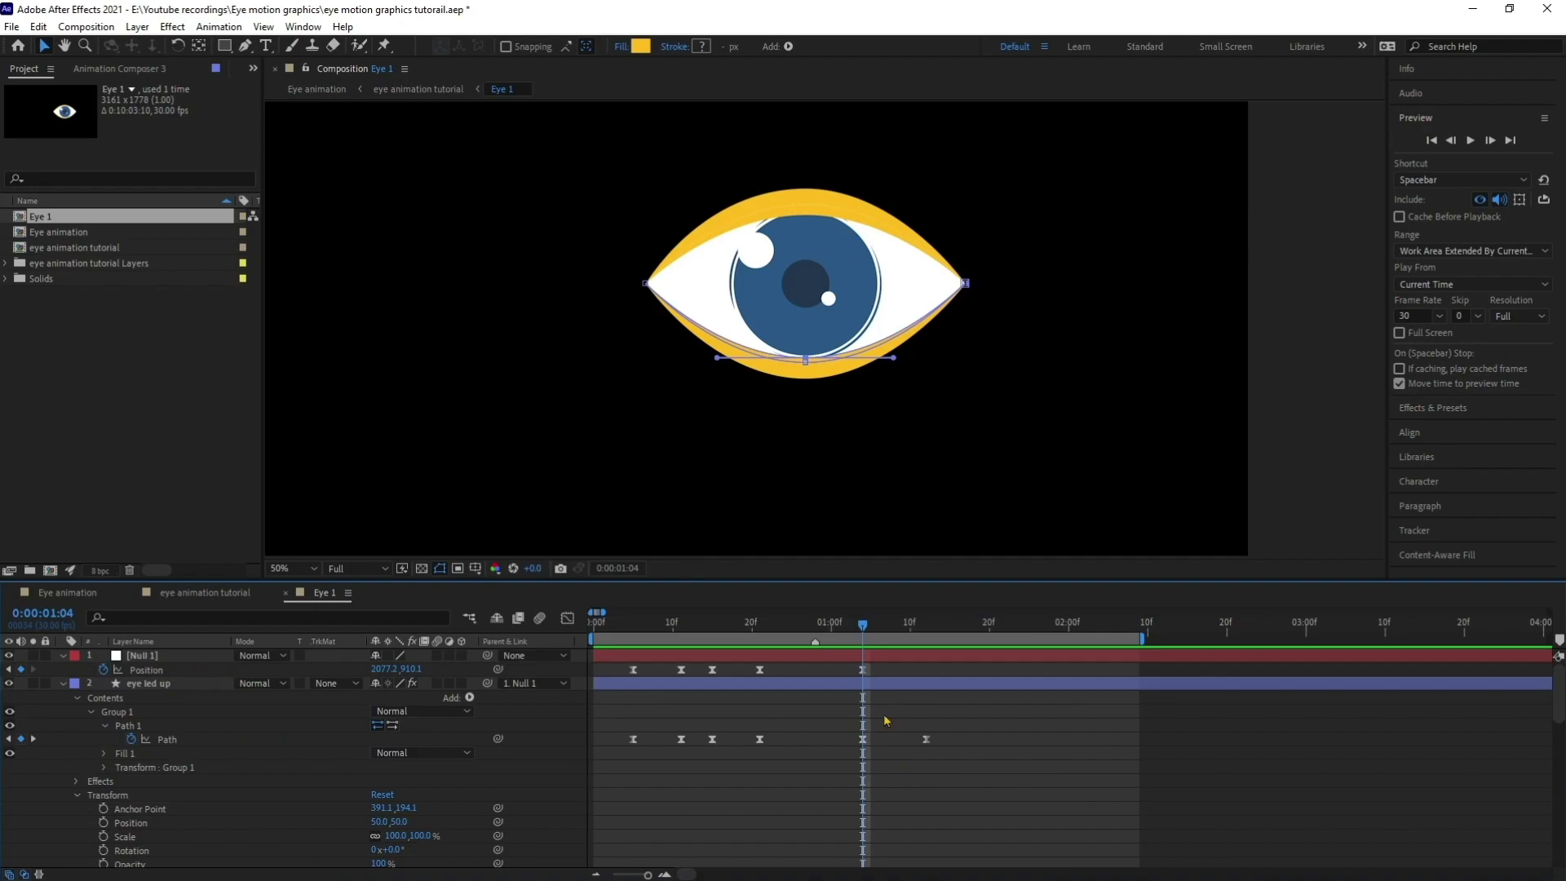
pyautogui.press('k')
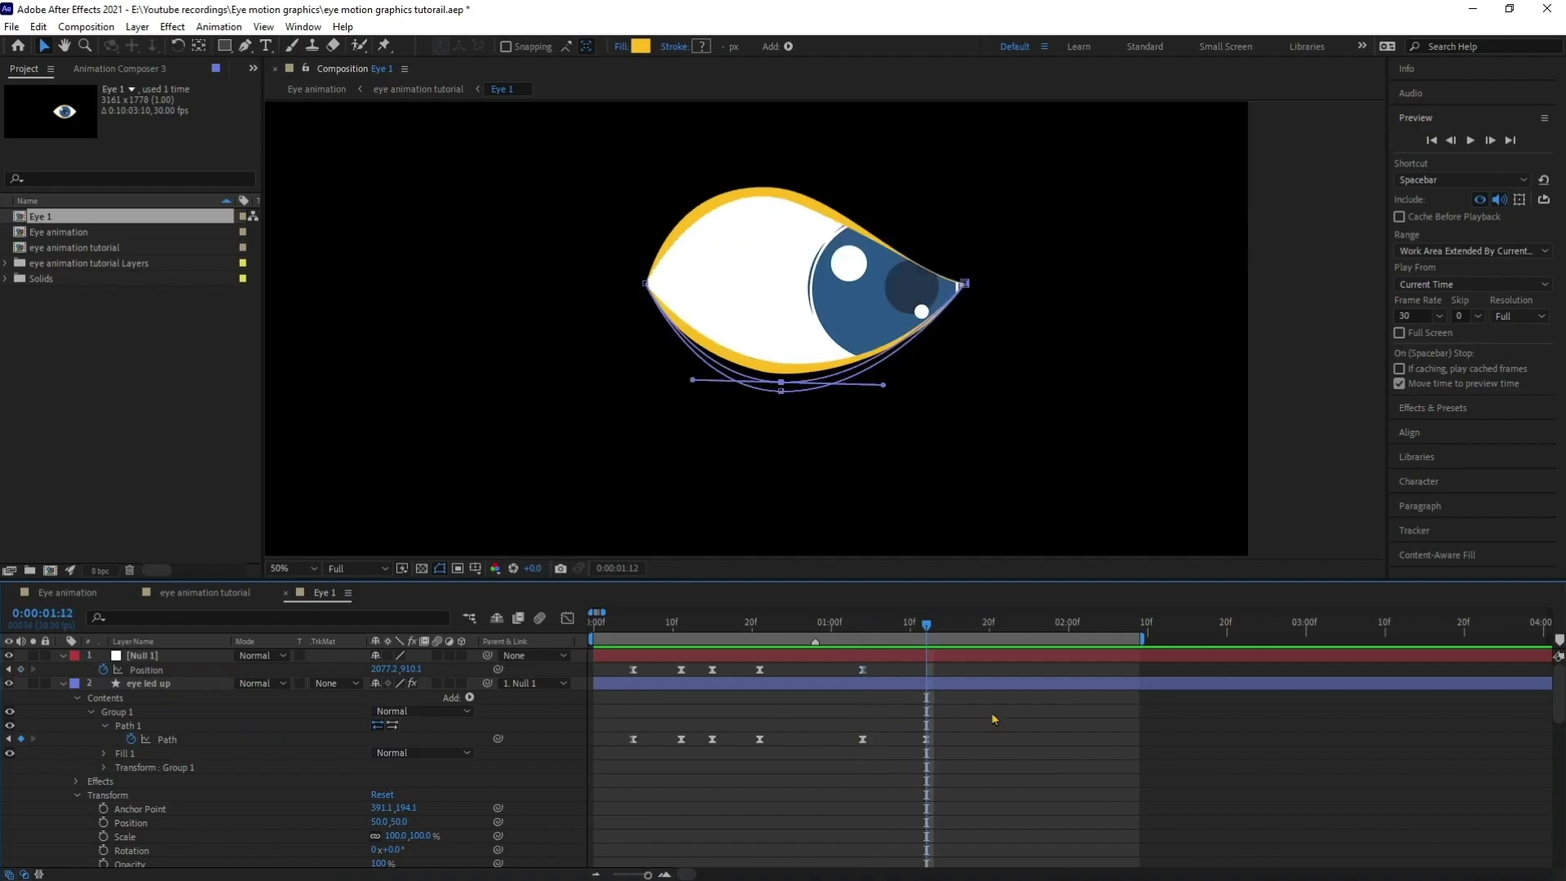
pyautogui.click(172, 656)
pyautogui.press('Right')
pyautogui.press('Right')
pyautogui.press('Right')
pyautogui.press('Right')
pyautogui.press('Right')
pyautogui.press('Right')
pyautogui.press('Right')
pyautogui.press('Right')
pyautogui.press('Right')
pyautogui.press('Right')
pyautogui.press('Right')
pyautogui.press('Right')
pyautogui.press('Right')
pyautogui.press('Right')
pyautogui.press('Right')
pyautogui.press('Right')
pyautogui.press('Right')
pyautogui.press('Right')
pyautogui.press('Right')
pyautogui.press('Right')
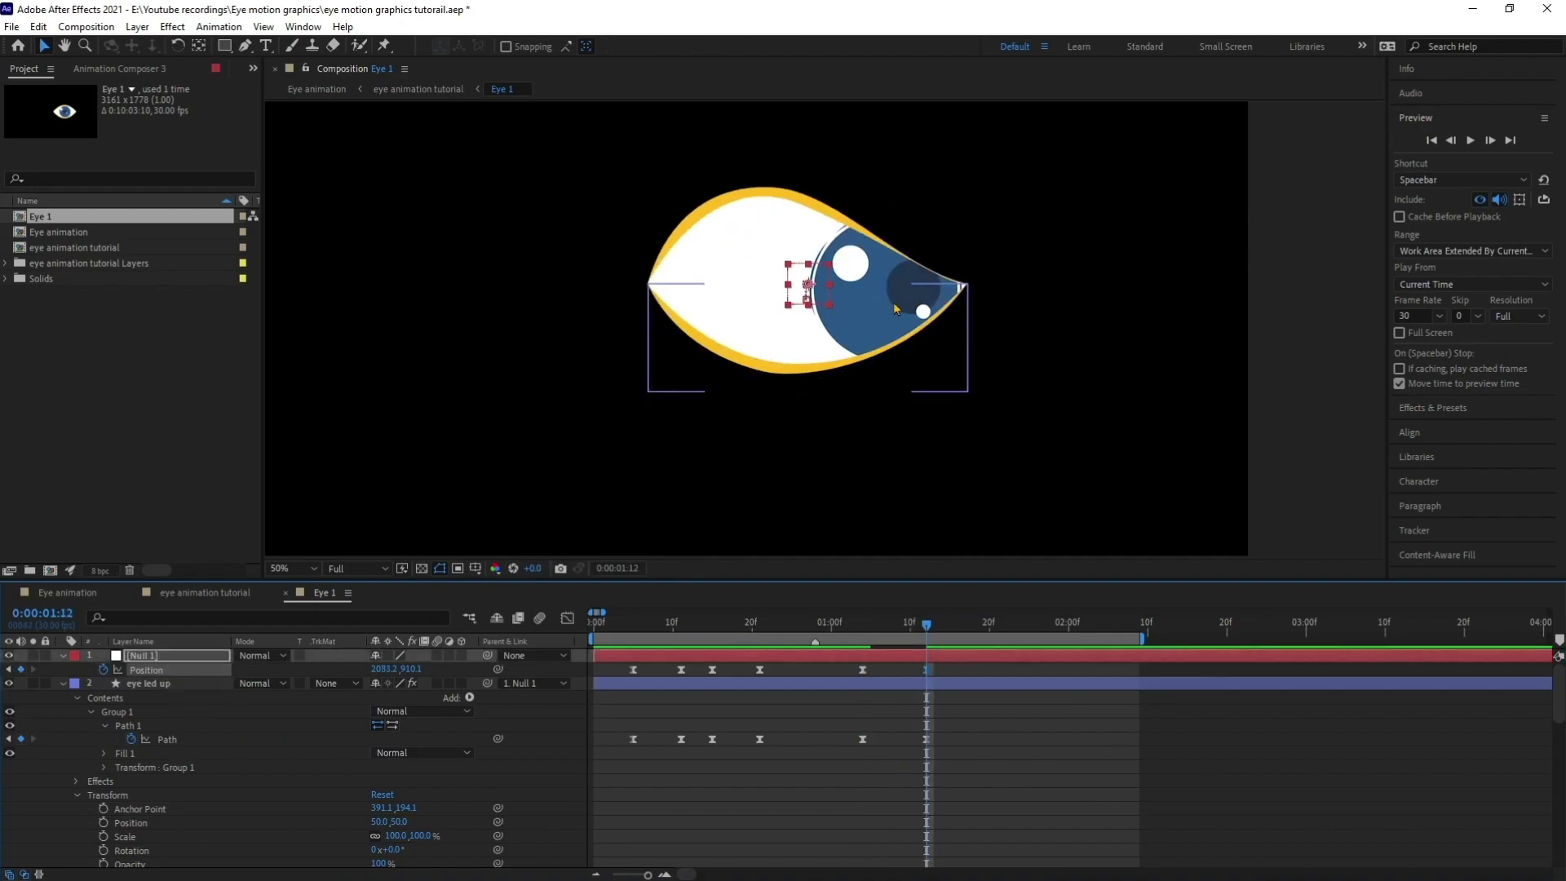
pyautogui.hotkey('shift', 'Right')
pyautogui.hotkey('shift', 'Right')
pyautogui.hotkey('shift', 'Right')
pyautogui.hotkey('shift', 'Right')
pyautogui.hotkey('shift', 'Right')
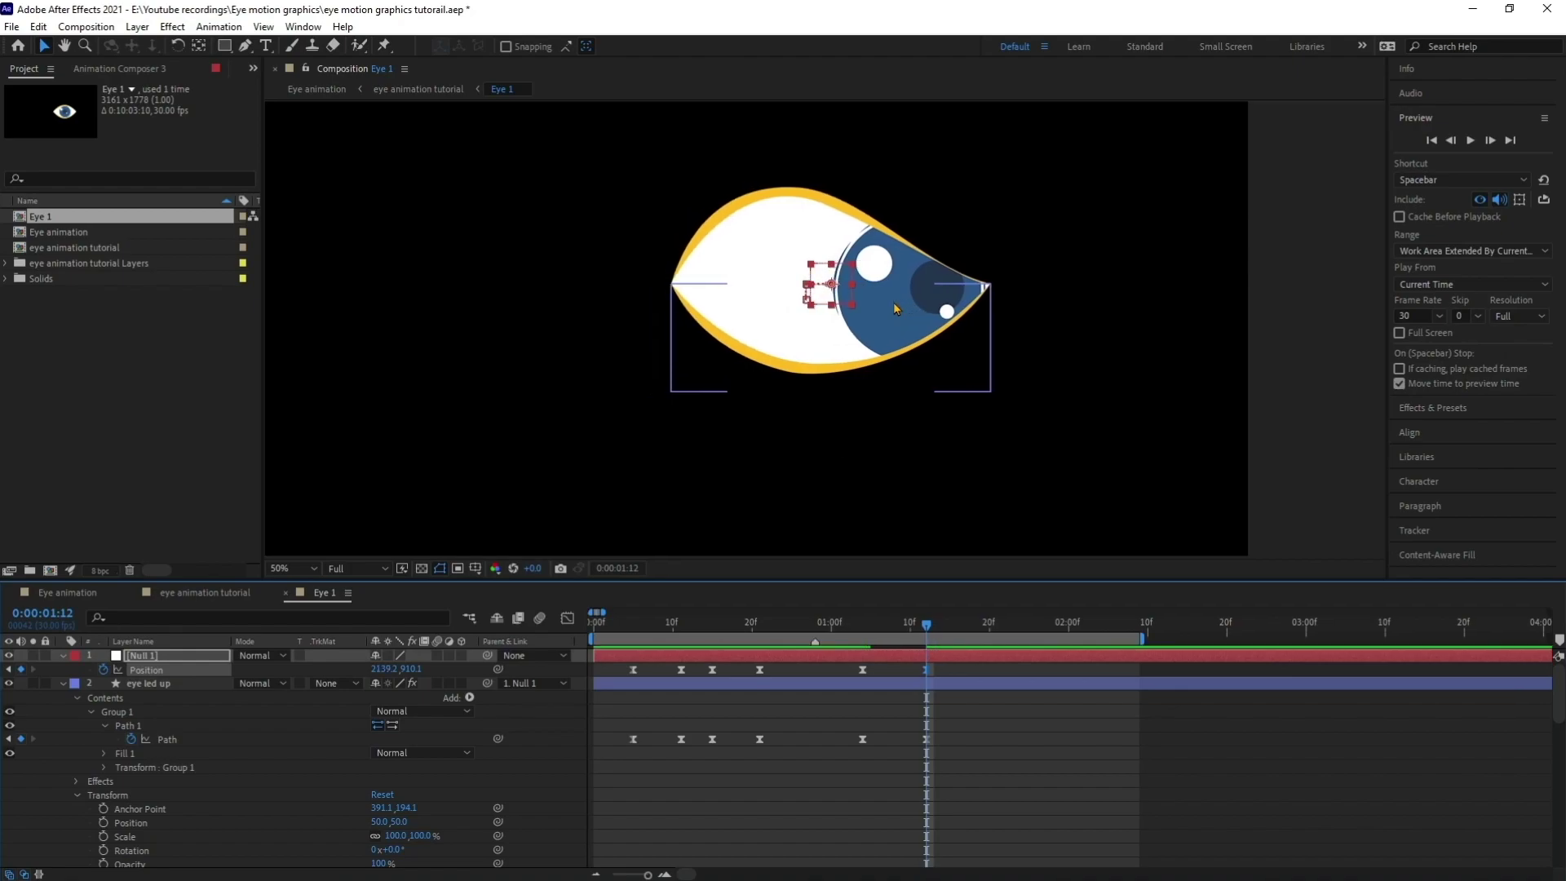
pyautogui.press('Right')
pyautogui.press('Right')
pyautogui.press('Right')
pyautogui.press('Right')
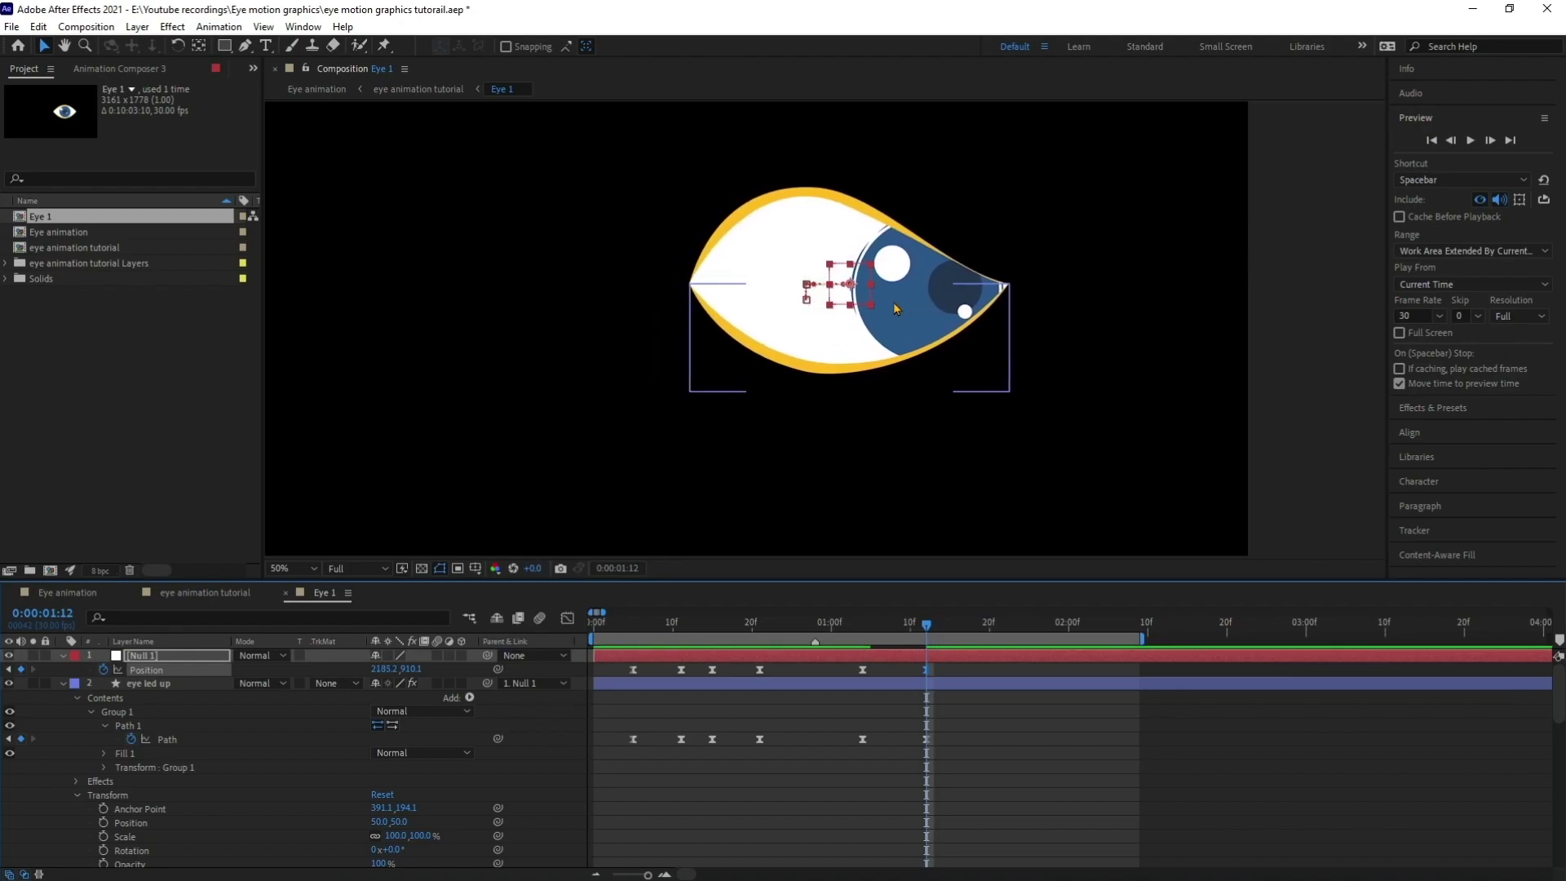
pyautogui.press('Left')
pyautogui.press('Left')
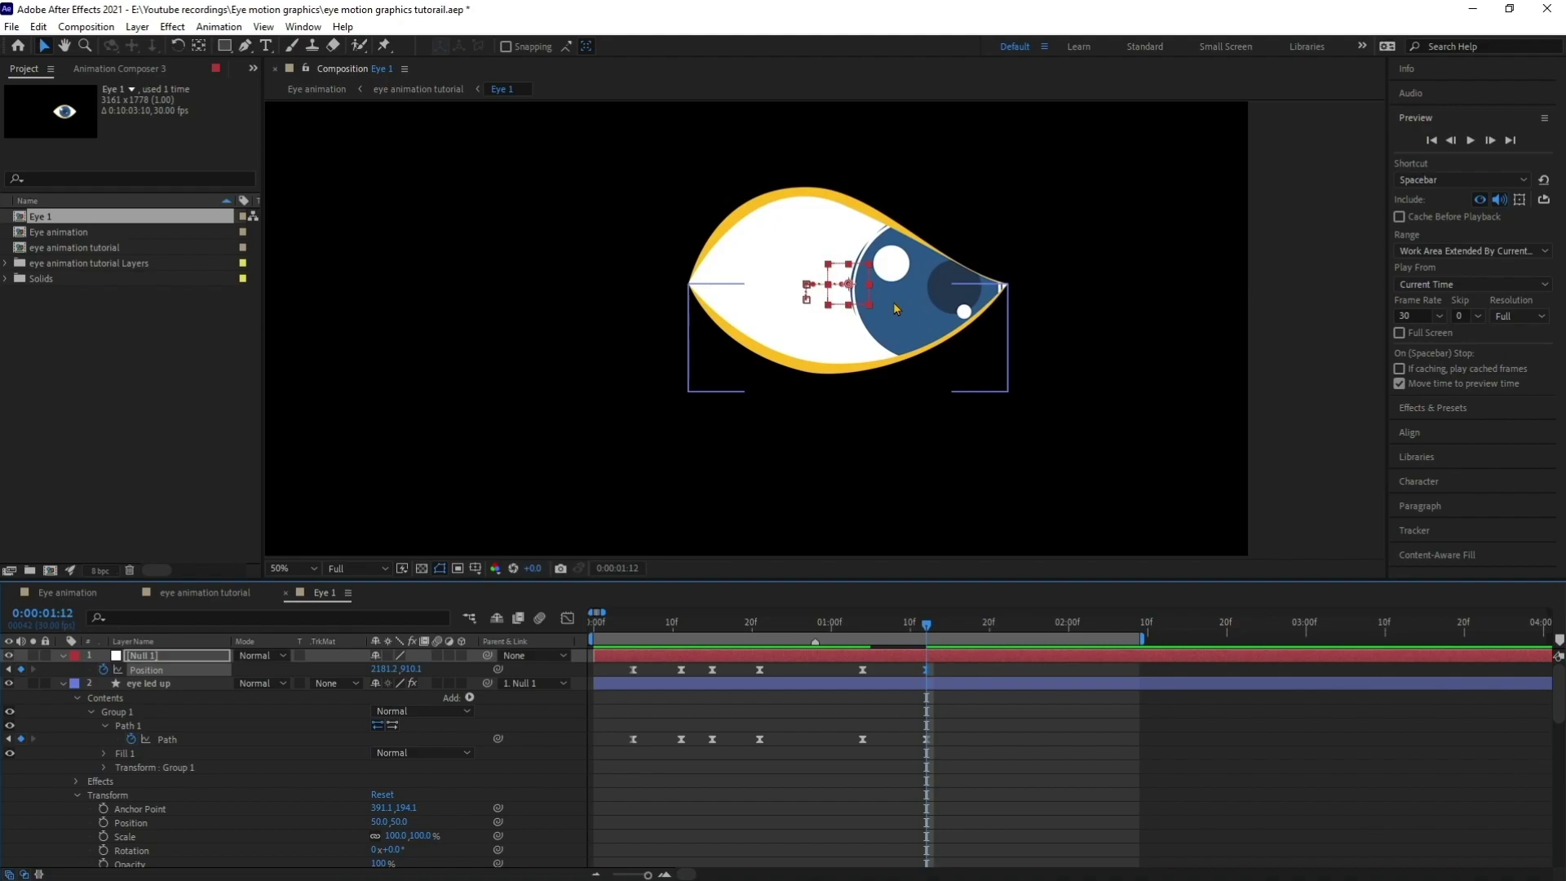
# - At 0:00:01:08, lower Null 1 to Position 2128.2, 925.6 so its motion path dips, and preview the movement
pyautogui.press('pageup')
pyautogui.press('pageup')
pyautogui.press('pageup')
pyautogui.press('pageup')
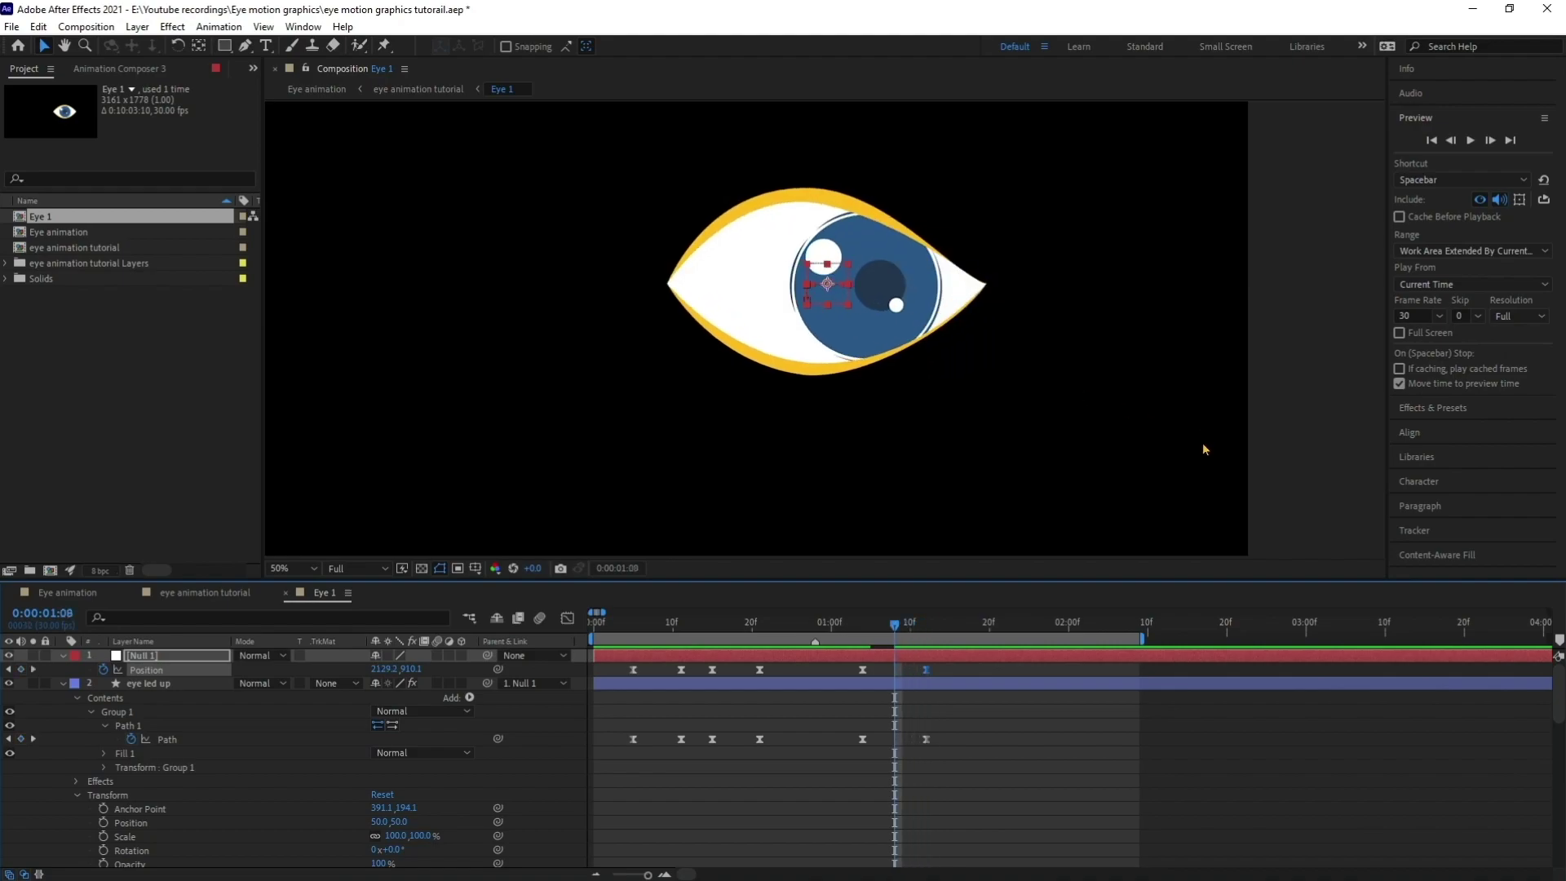
pyautogui.scroll(2, 989, 185)
pyautogui.press('Down')
pyautogui.press('Down')
pyautogui.press('Down')
pyautogui.press('Down')
pyautogui.press('Down')
pyautogui.press('Down')
pyautogui.press('Down')
pyautogui.press('Down')
pyautogui.press('Down')
pyautogui.press('Down')
pyautogui.press('Down')
pyautogui.press('Down')
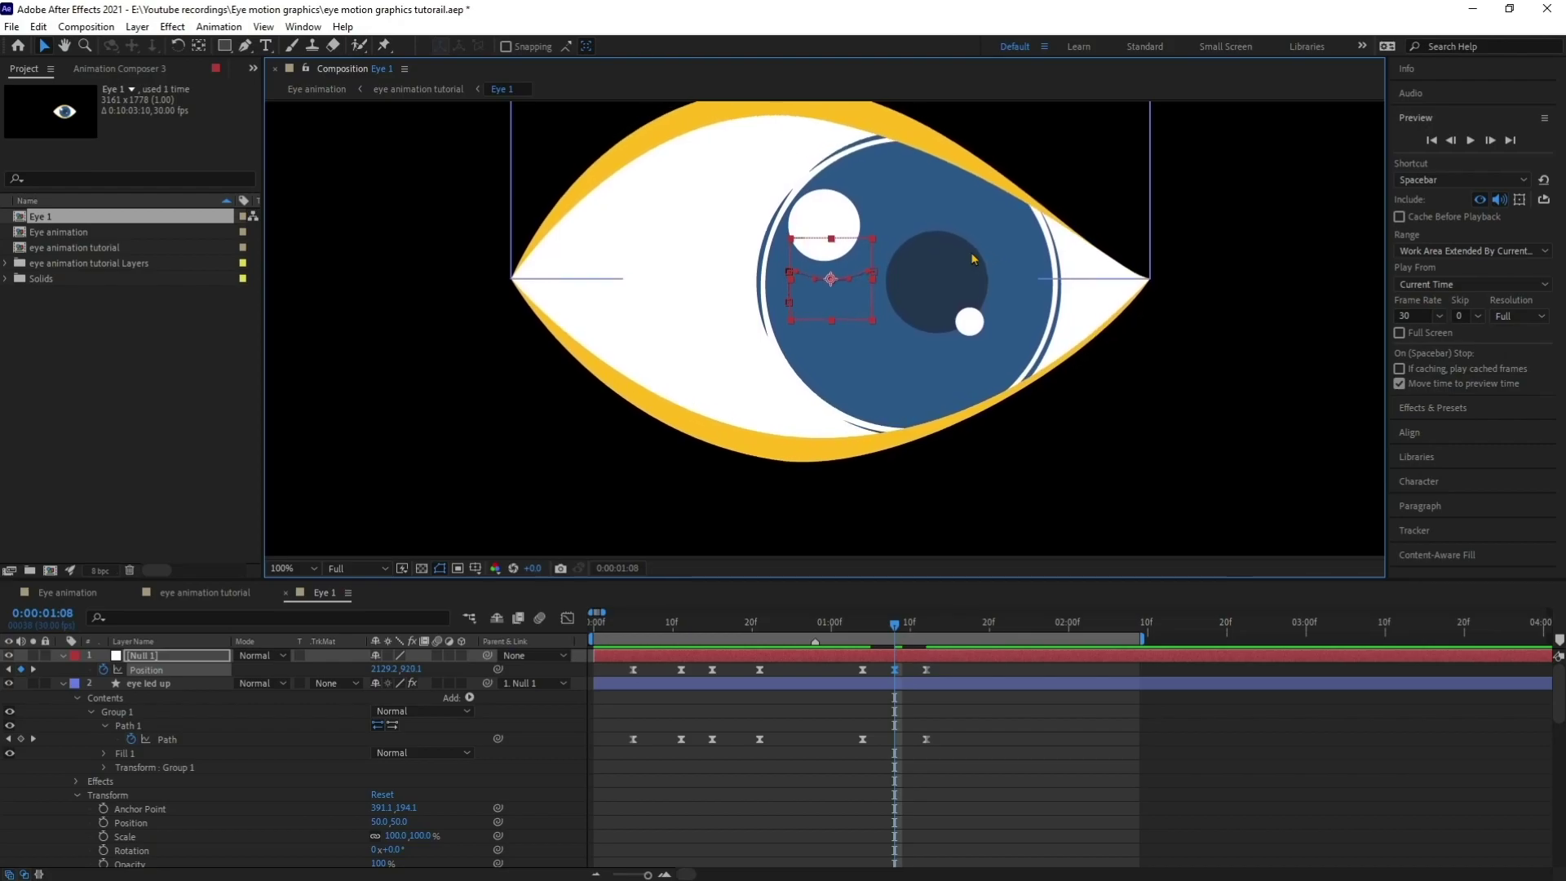
pyautogui.scroll(2, 805, 278)
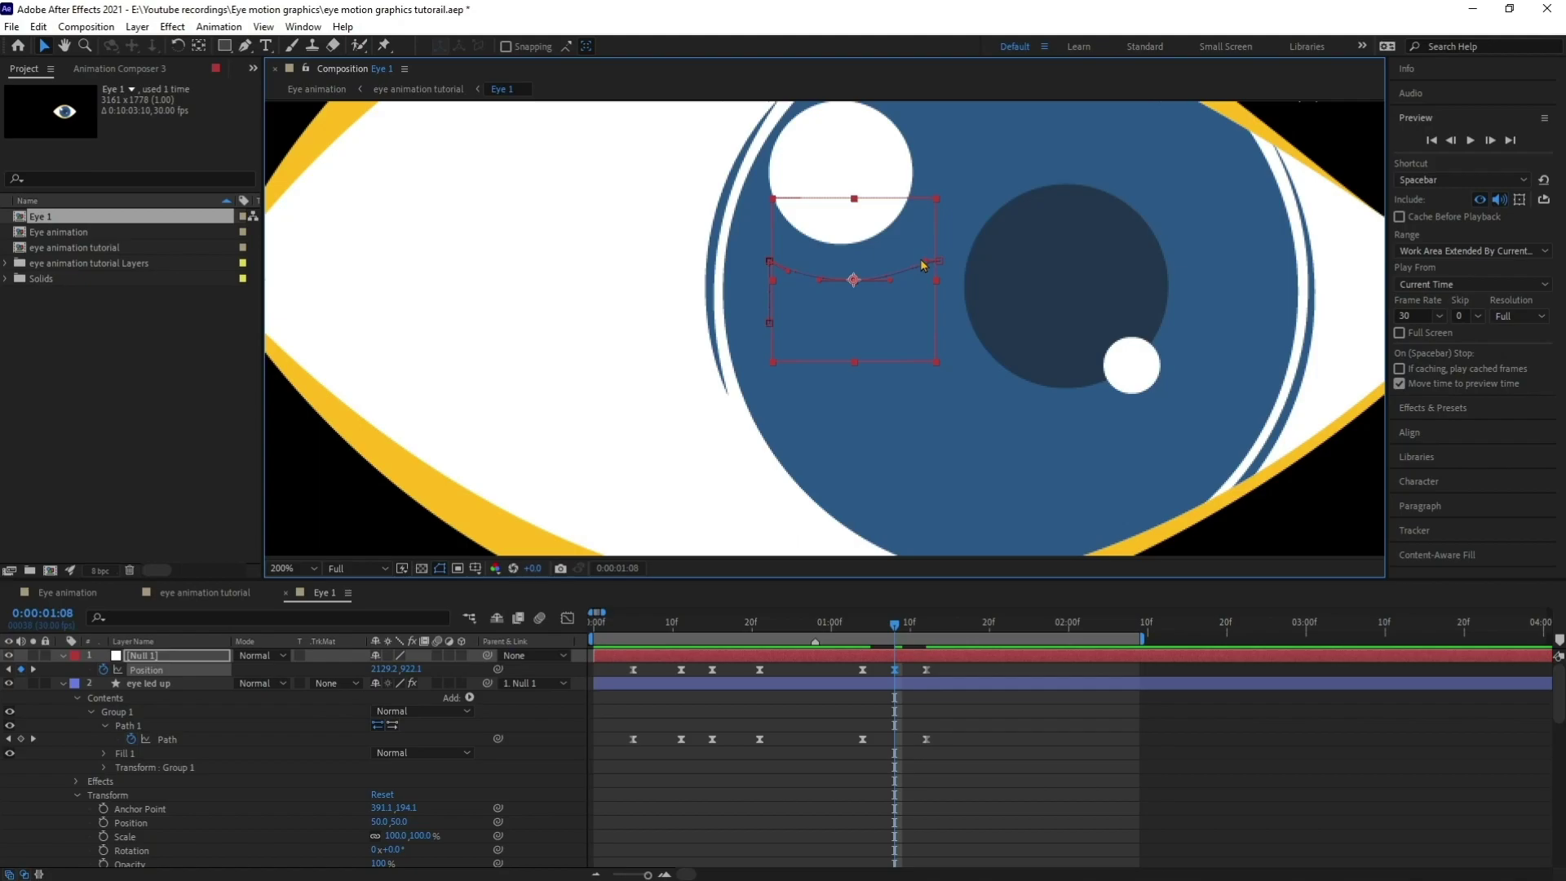
pyautogui.moveTo(853, 280); pyautogui.dragTo(851, 286)
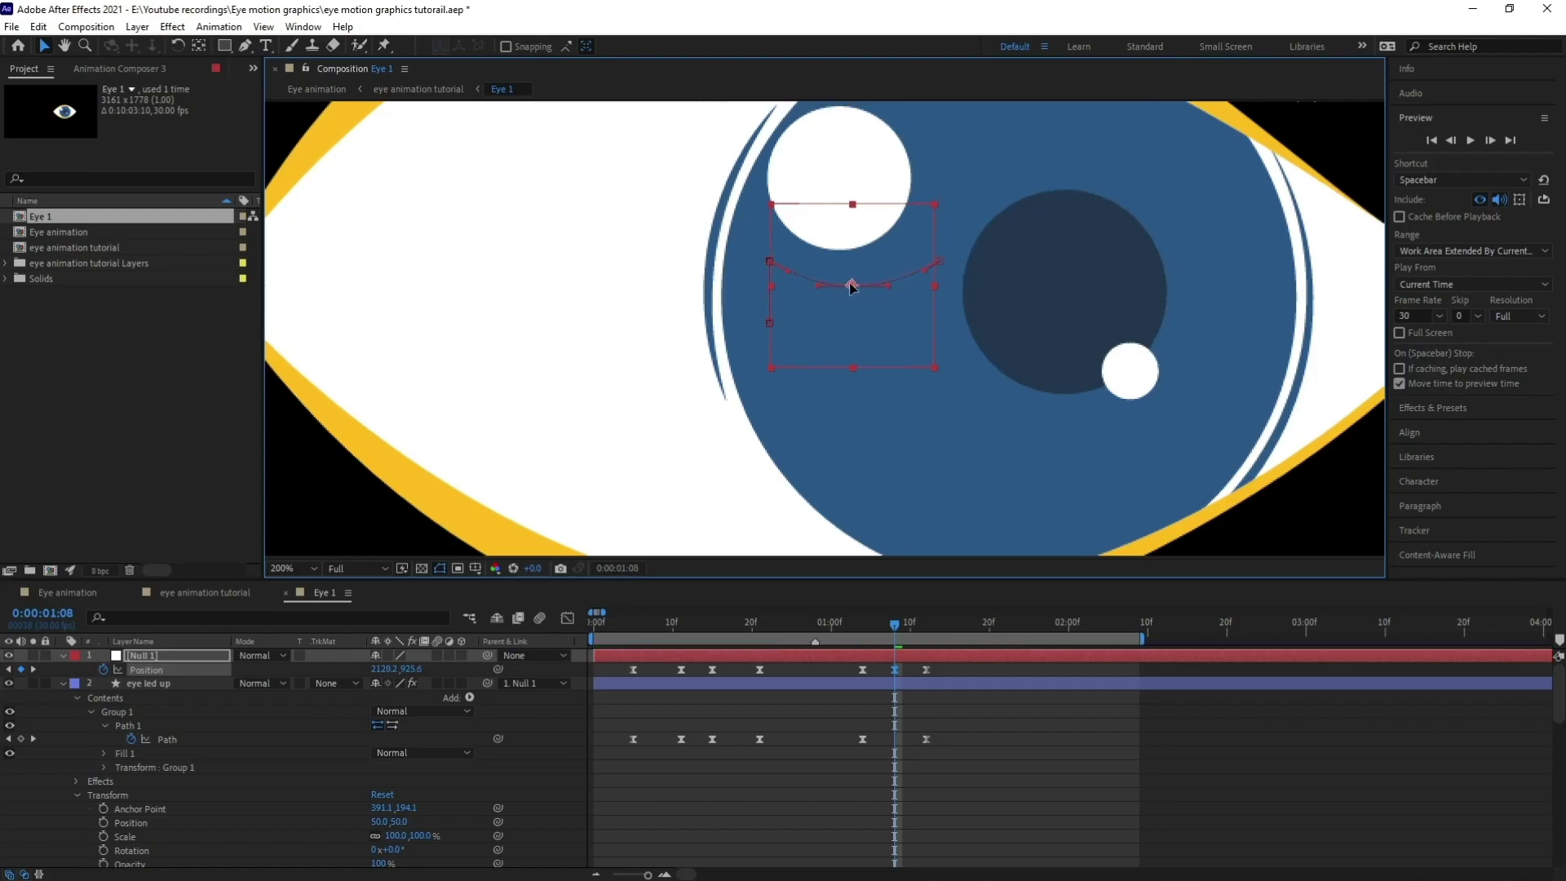
pyautogui.scroll(-2, 853, 289)
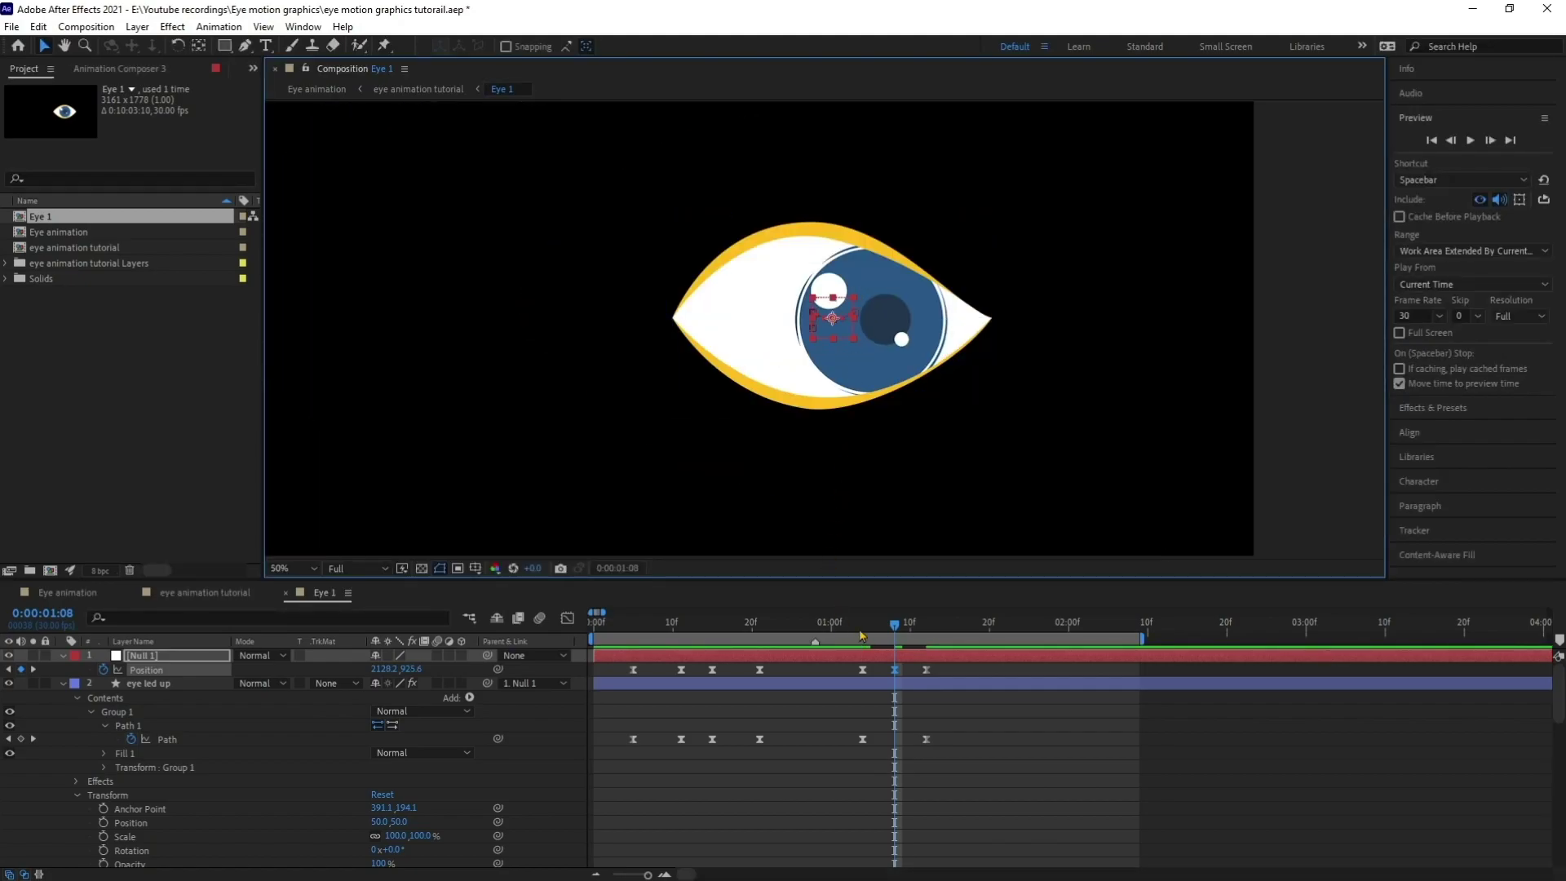
pyautogui.press('space')
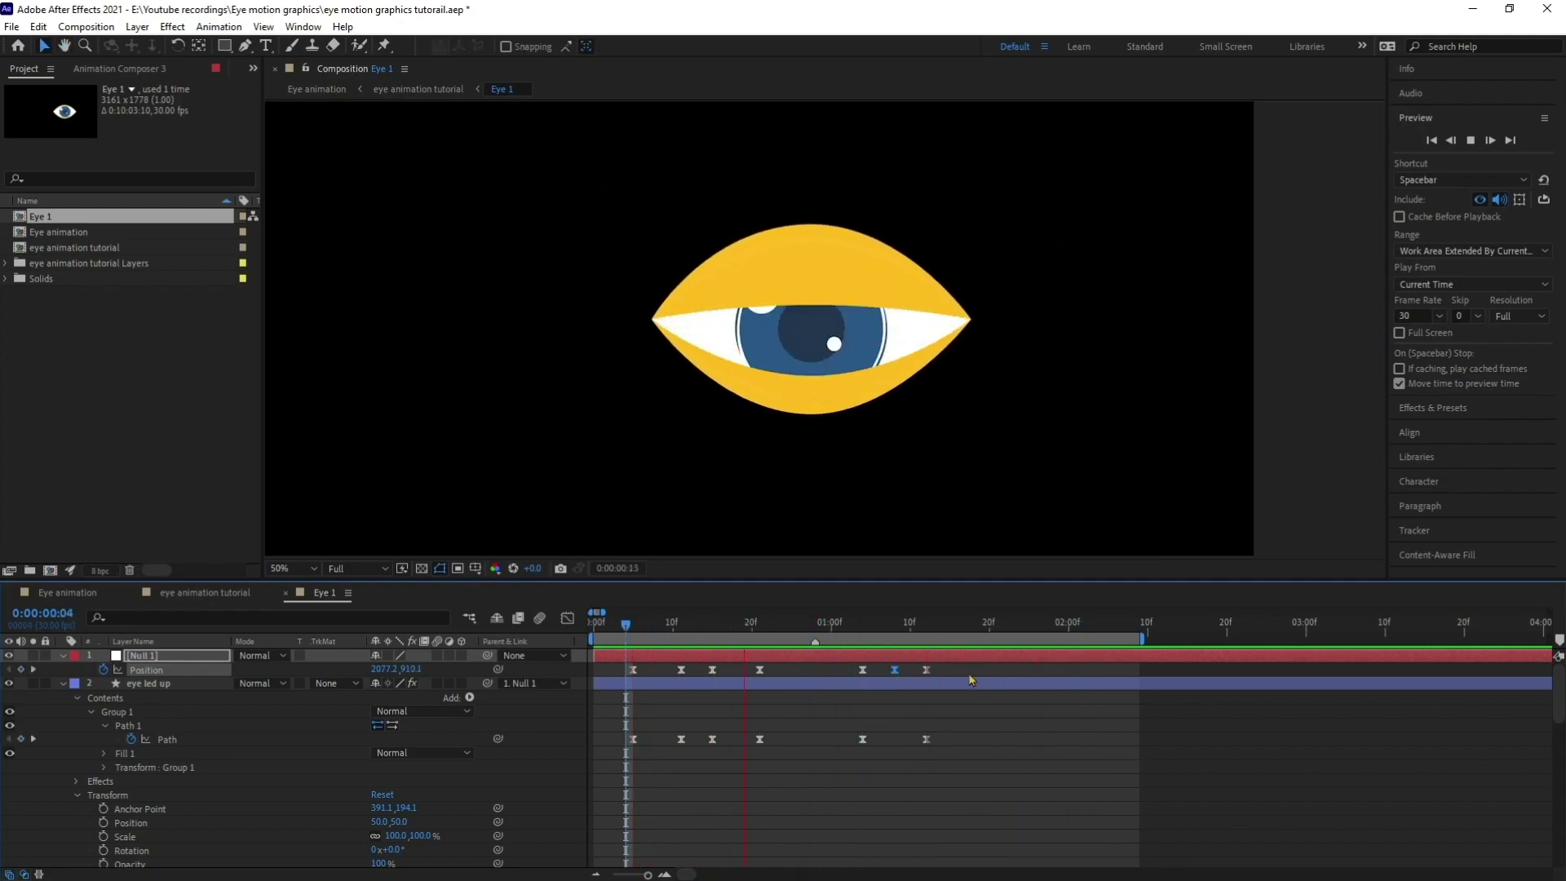
pyautogui.press('space')
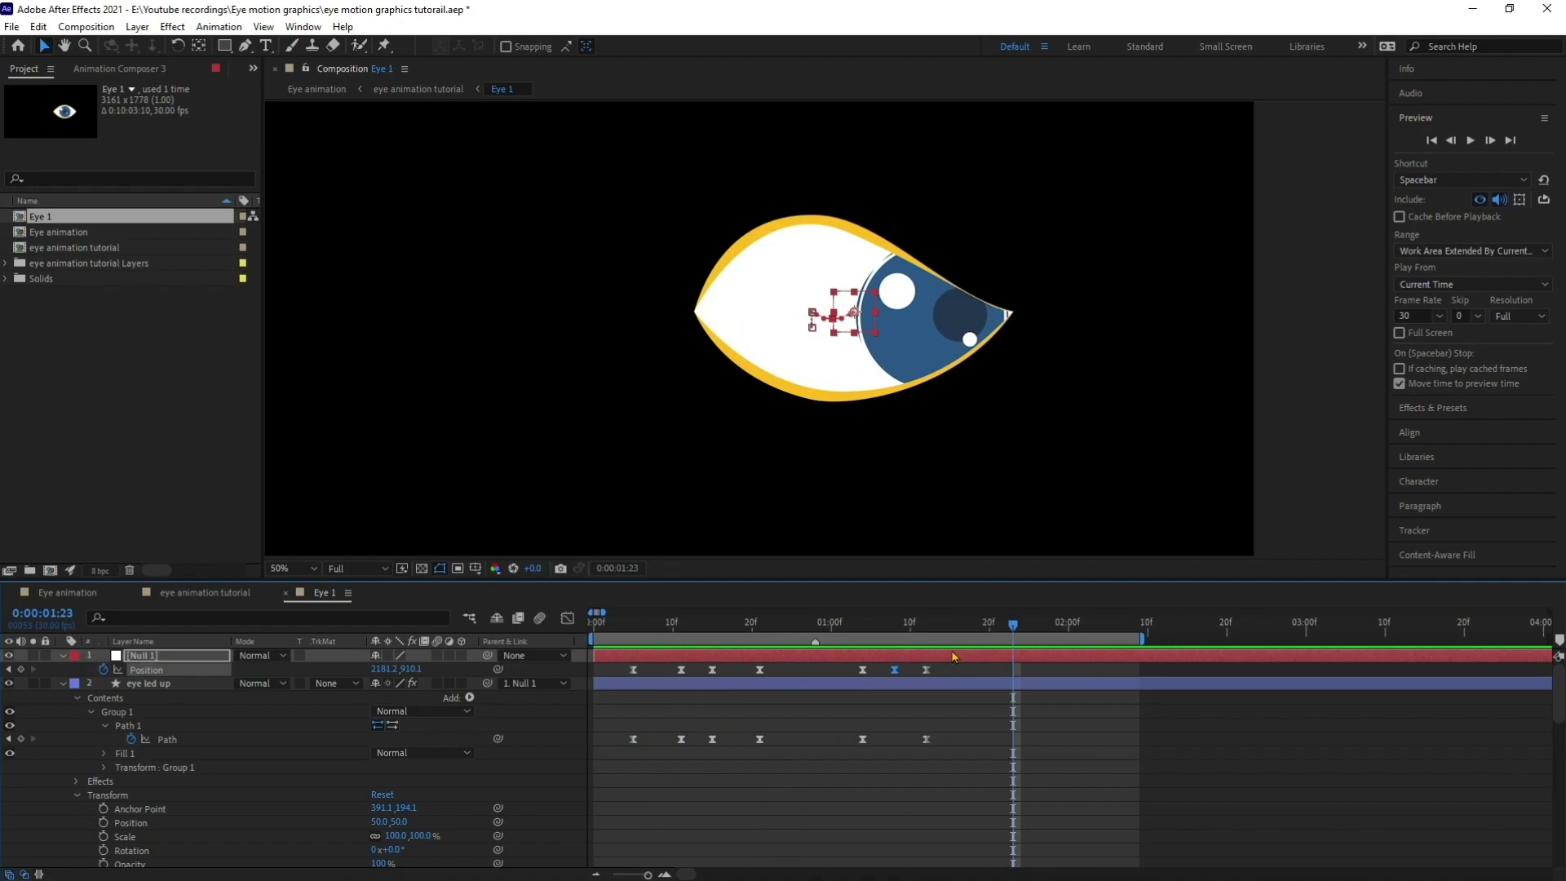
# - Move the playhead to 0:00:01:20 and show only the keyframed properties of all layers from Null 1 through Eye back
pyautogui.press('j')
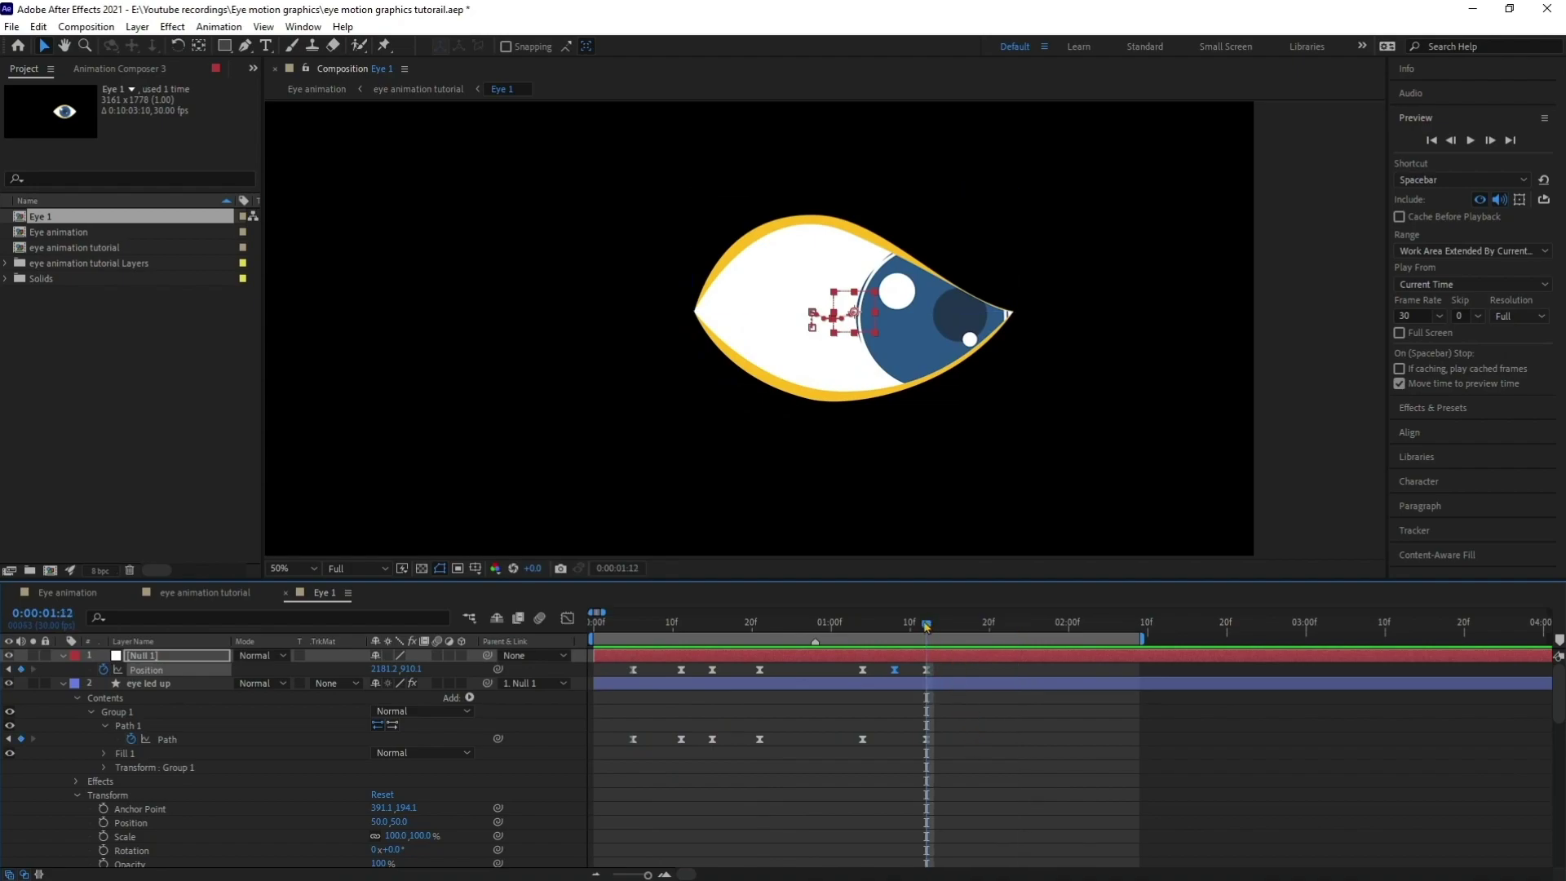
pyautogui.moveTo(927, 628); pyautogui.dragTo(989, 623)
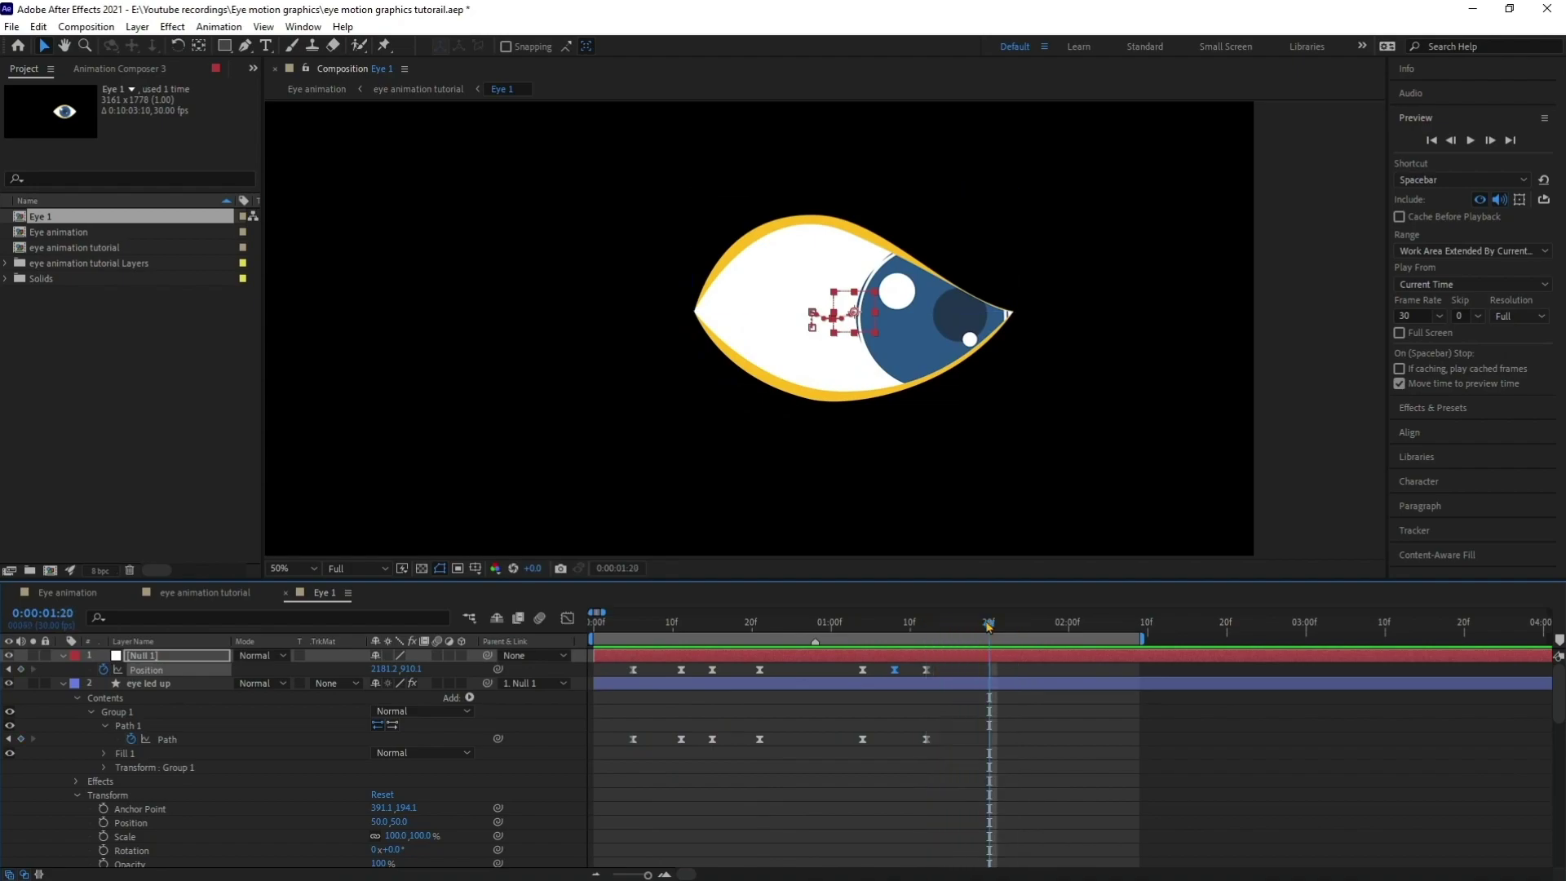
pyautogui.click(944, 654)
pyautogui.scroll(-5, 1002, 725)
pyautogui.scroll(5, 969, 695)
pyautogui.scroll(-7, 834, 767)
pyautogui.scroll(-5, 865, 799)
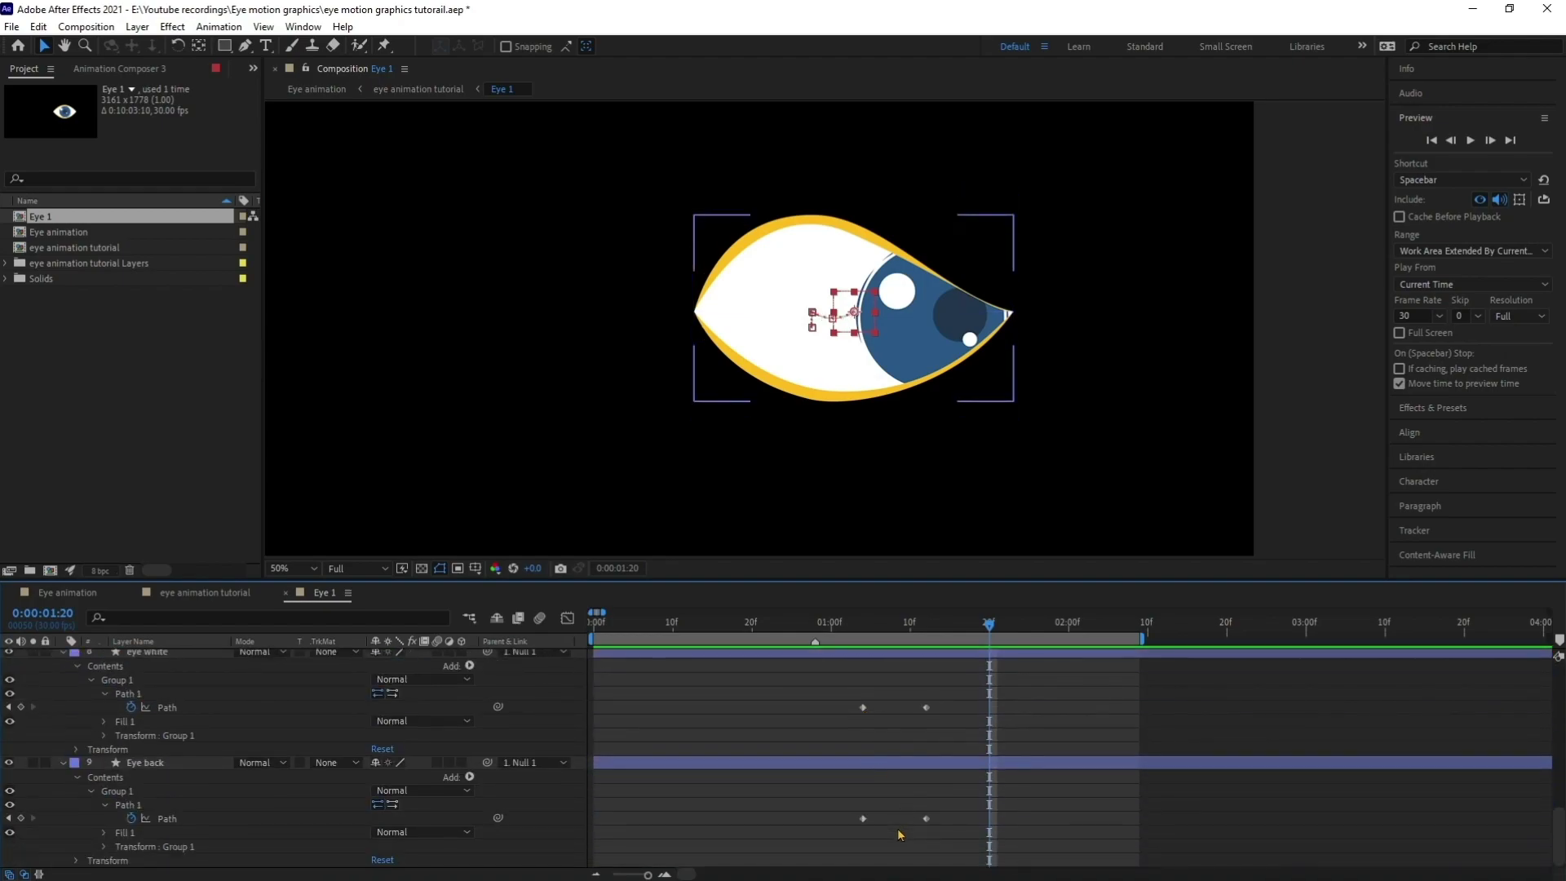
pyautogui.keyDown('shift'); pyautogui.click(900, 767); pyautogui.keyUp('shift')
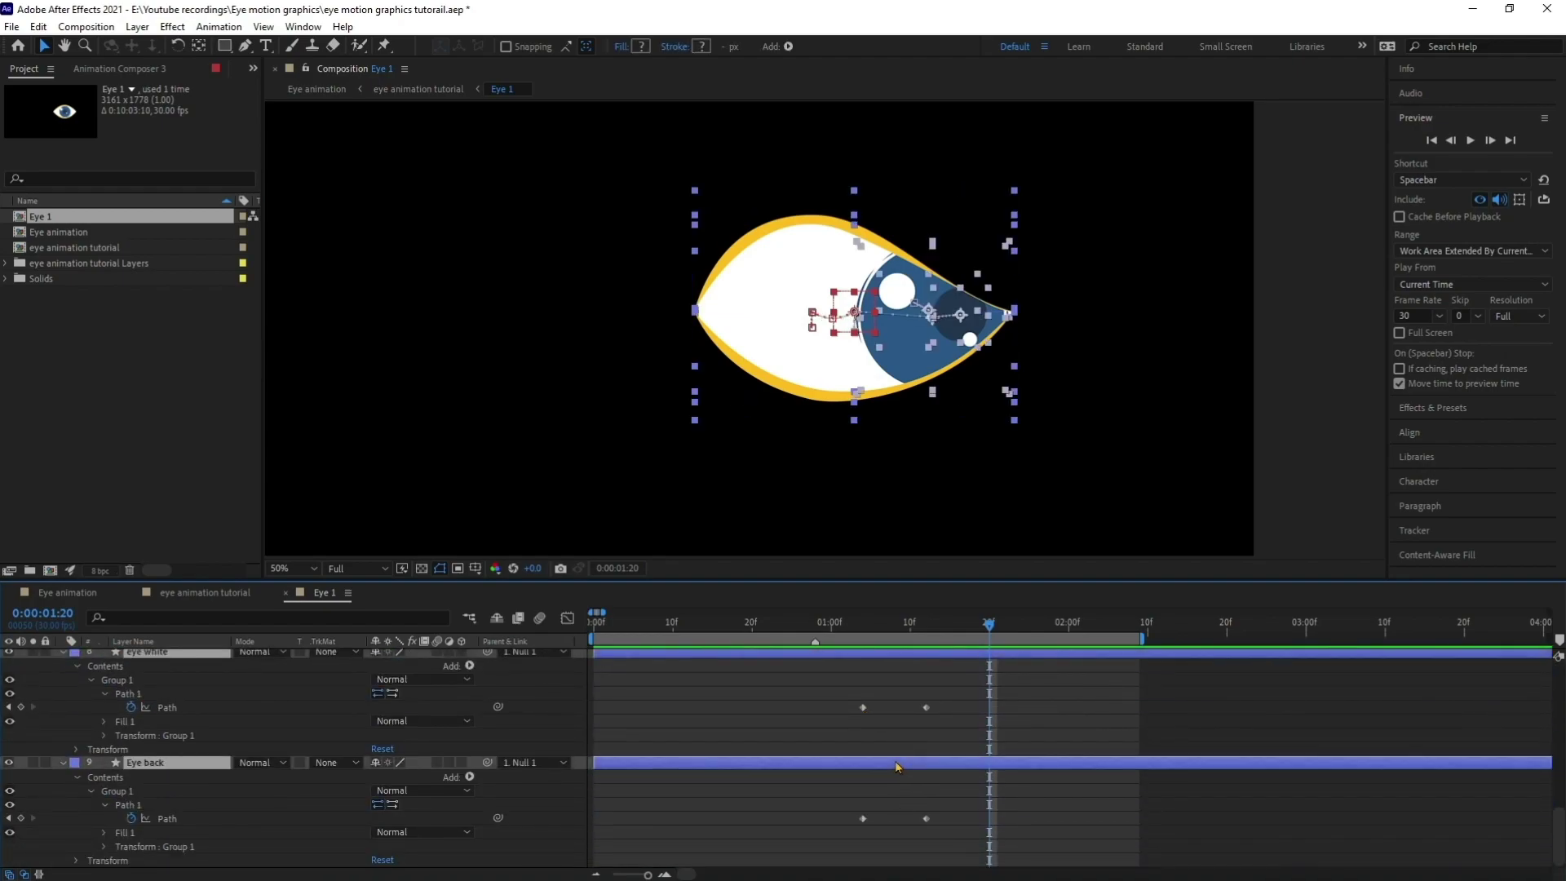
pyautogui.press('u')
pyautogui.press('u')
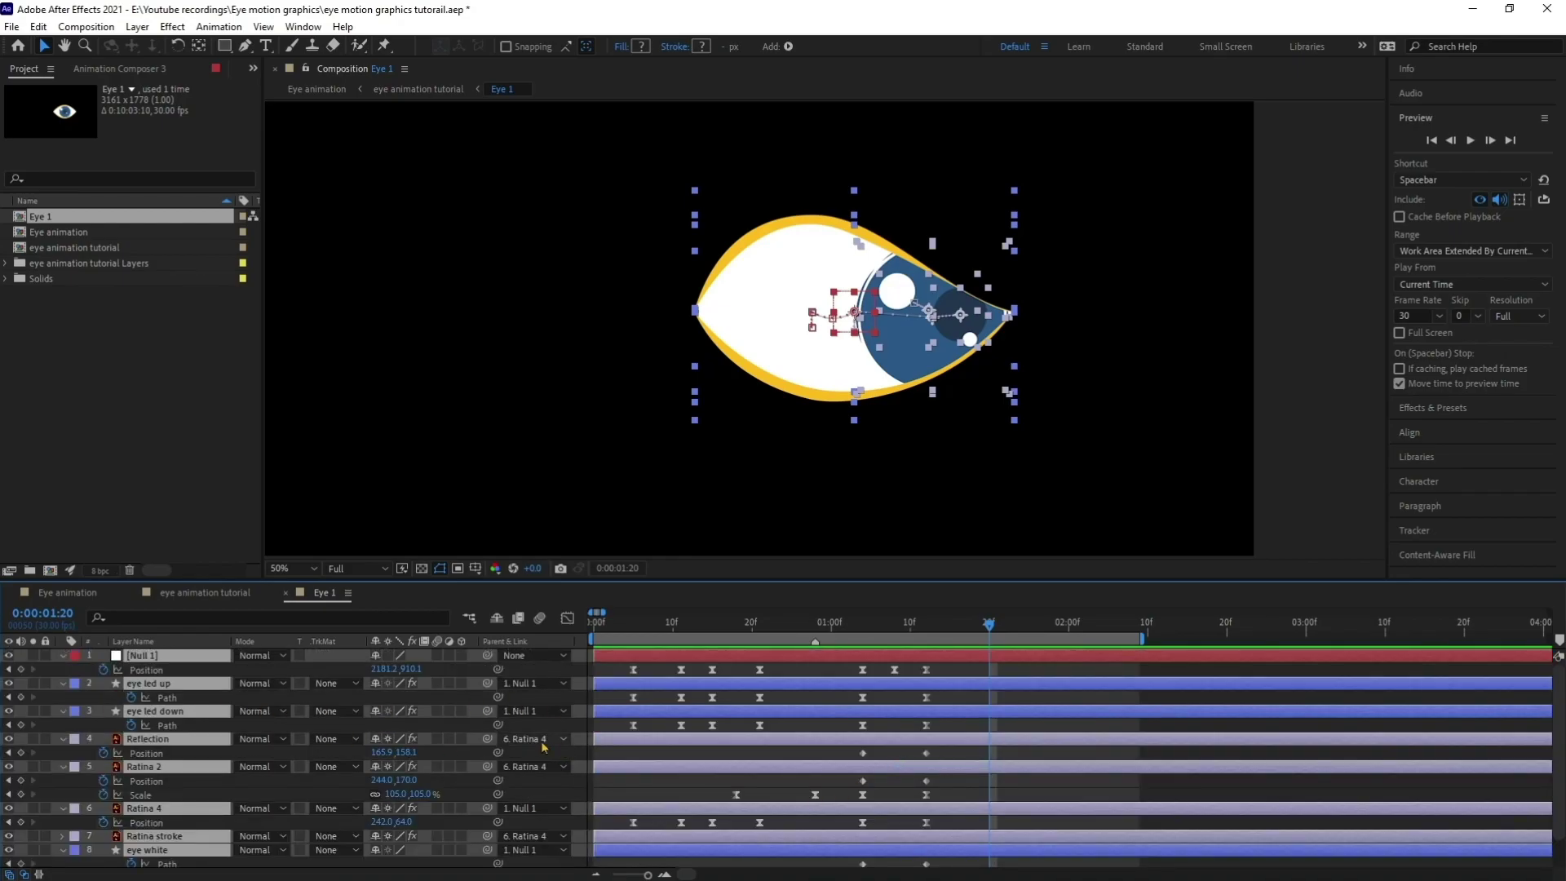
# - Add hold keyframes at 0:00:01:20 for every animated Position, Path and Scale property across all the eye layers
pyautogui.hotkey('alt', 'shift', 'p')
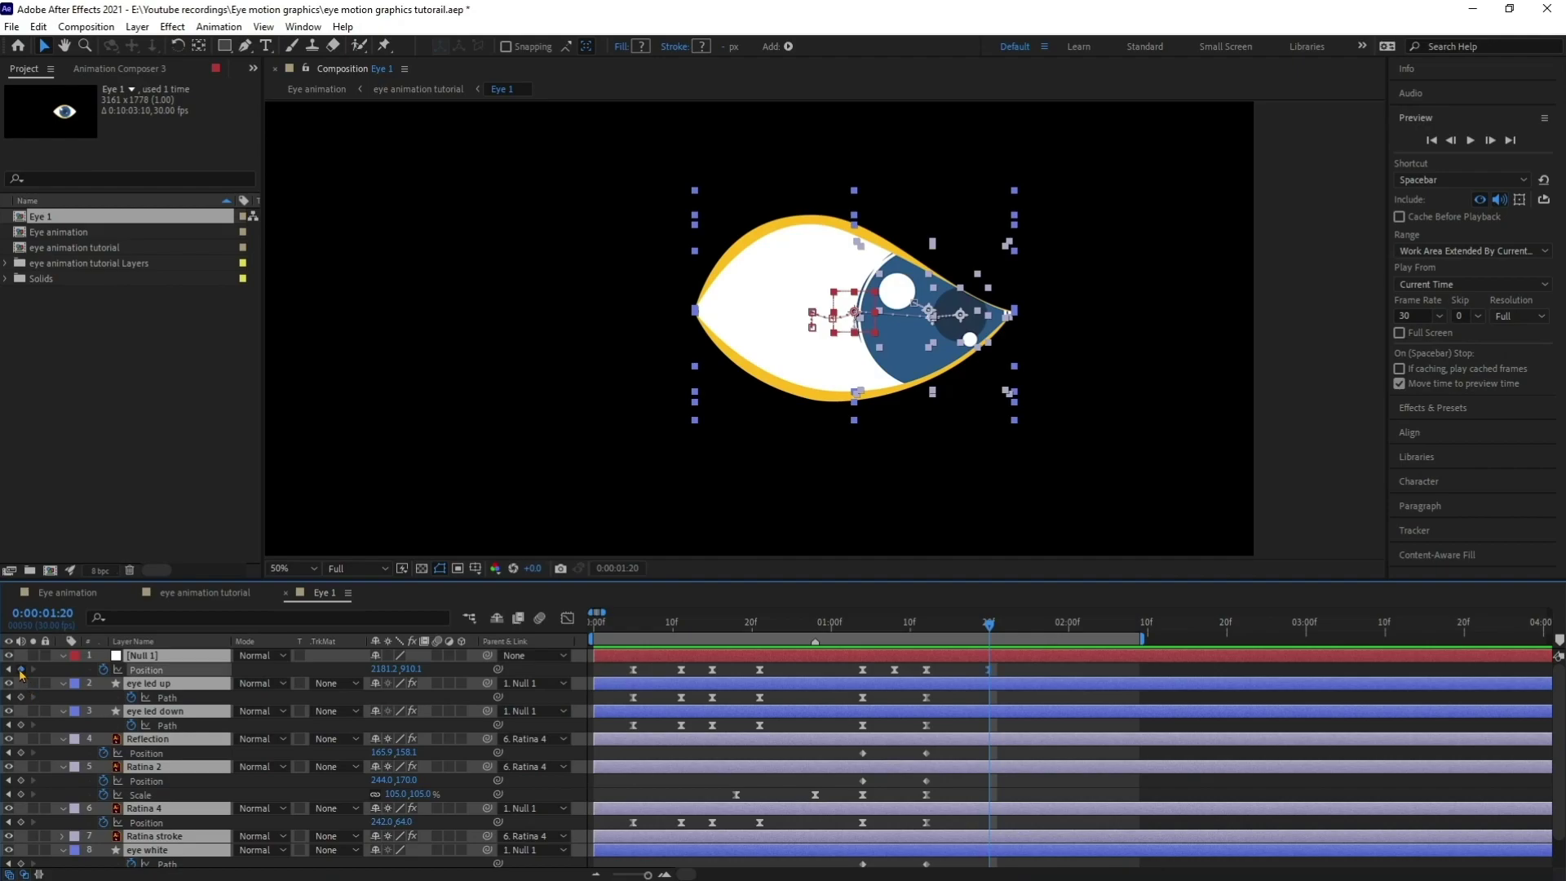
pyautogui.click(21, 697)
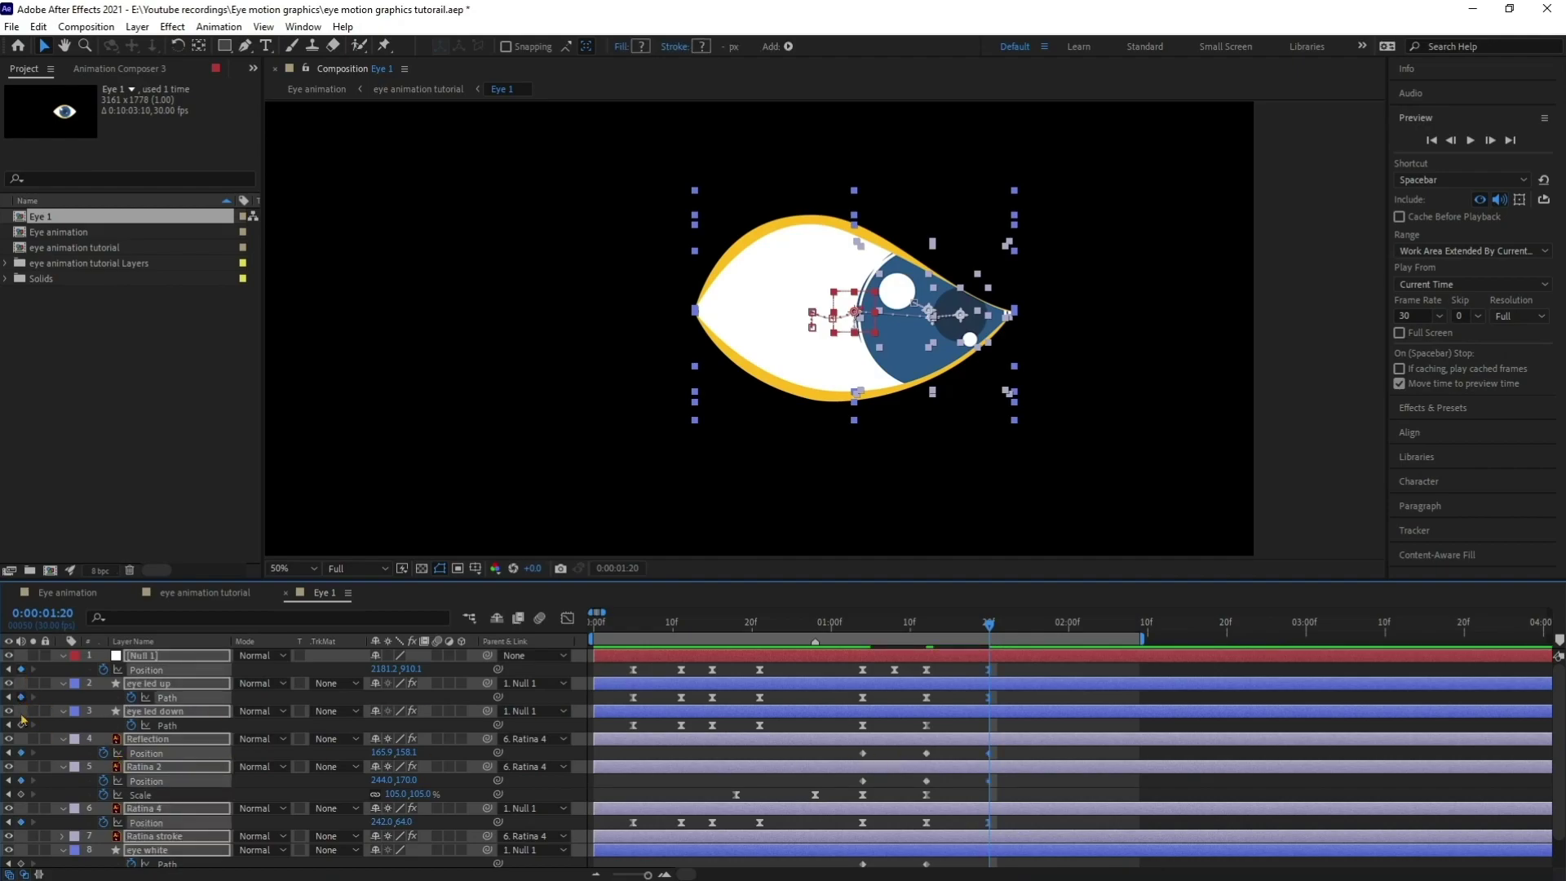
pyautogui.click(21, 725)
pyautogui.scroll(-2, 33, 742)
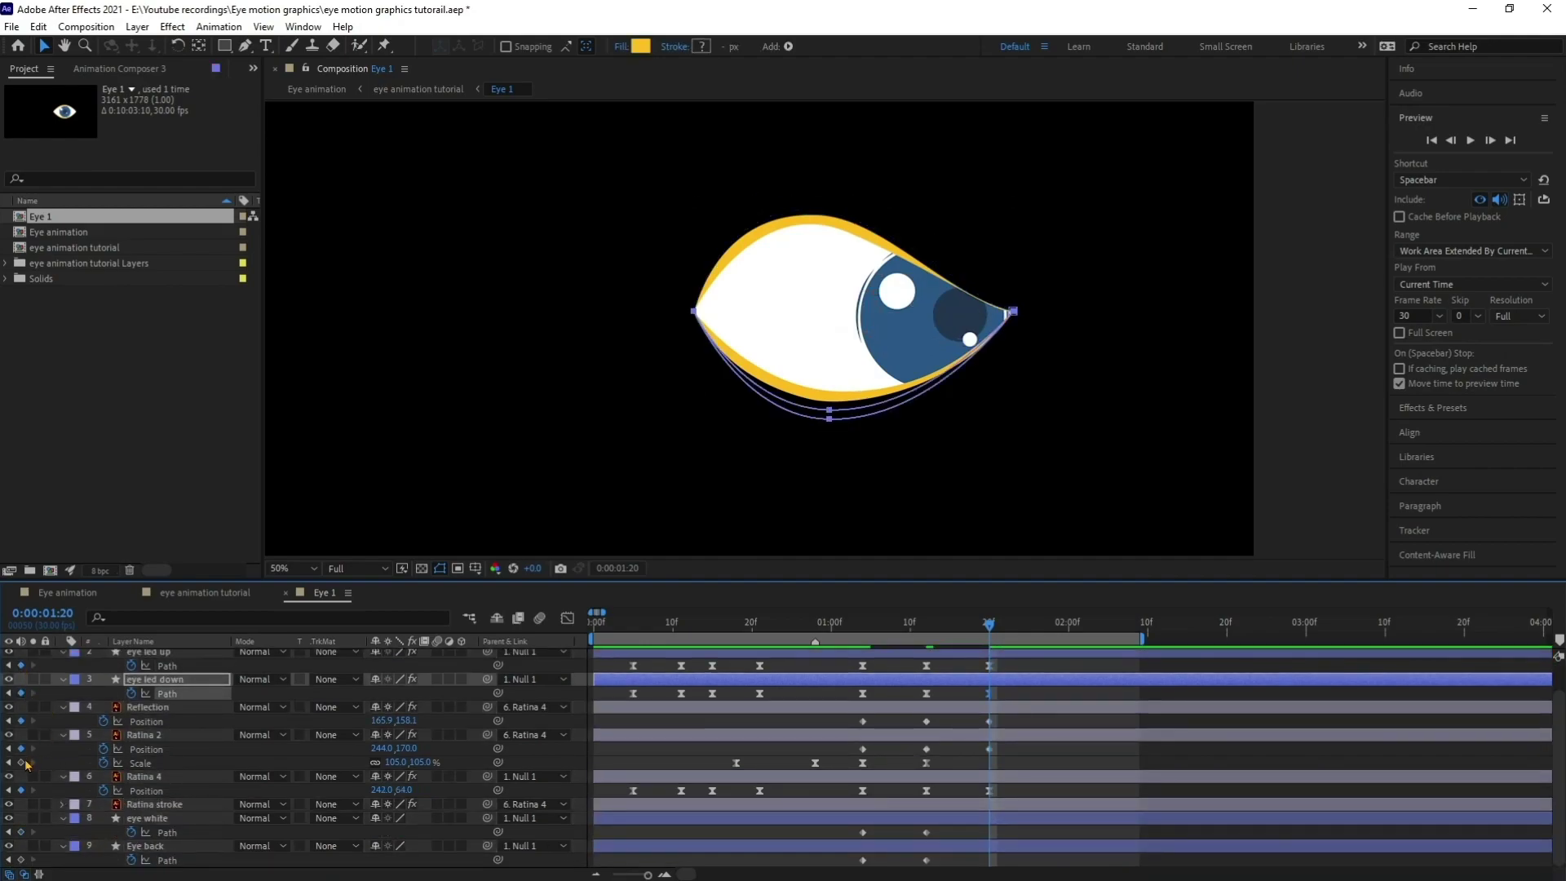
pyautogui.click(21, 762)
pyautogui.click(21, 832)
pyautogui.click(21, 860)
pyautogui.scroll(1, 816, 785)
pyautogui.scroll(-1, 855, 783)
pyautogui.scroll(1, 1007, 766)
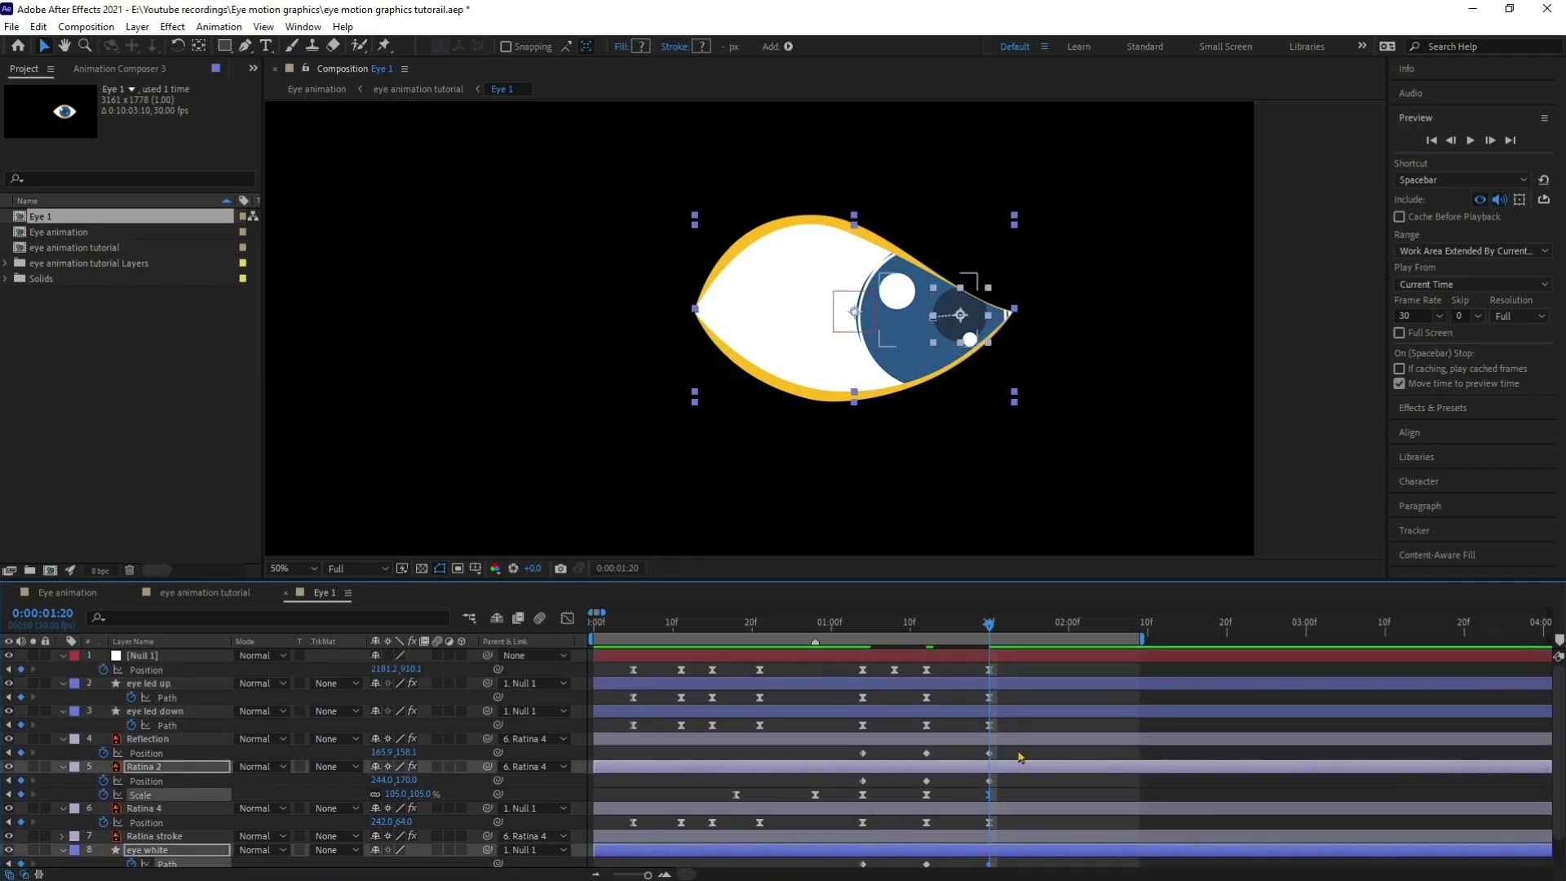
# - Advance six frames to 0:00:01:26 and paste a copy of Null 1's first Position keyframe there
pyautogui.click(40, 613)
pyautogui.write('+6')
pyautogui.press('Return')
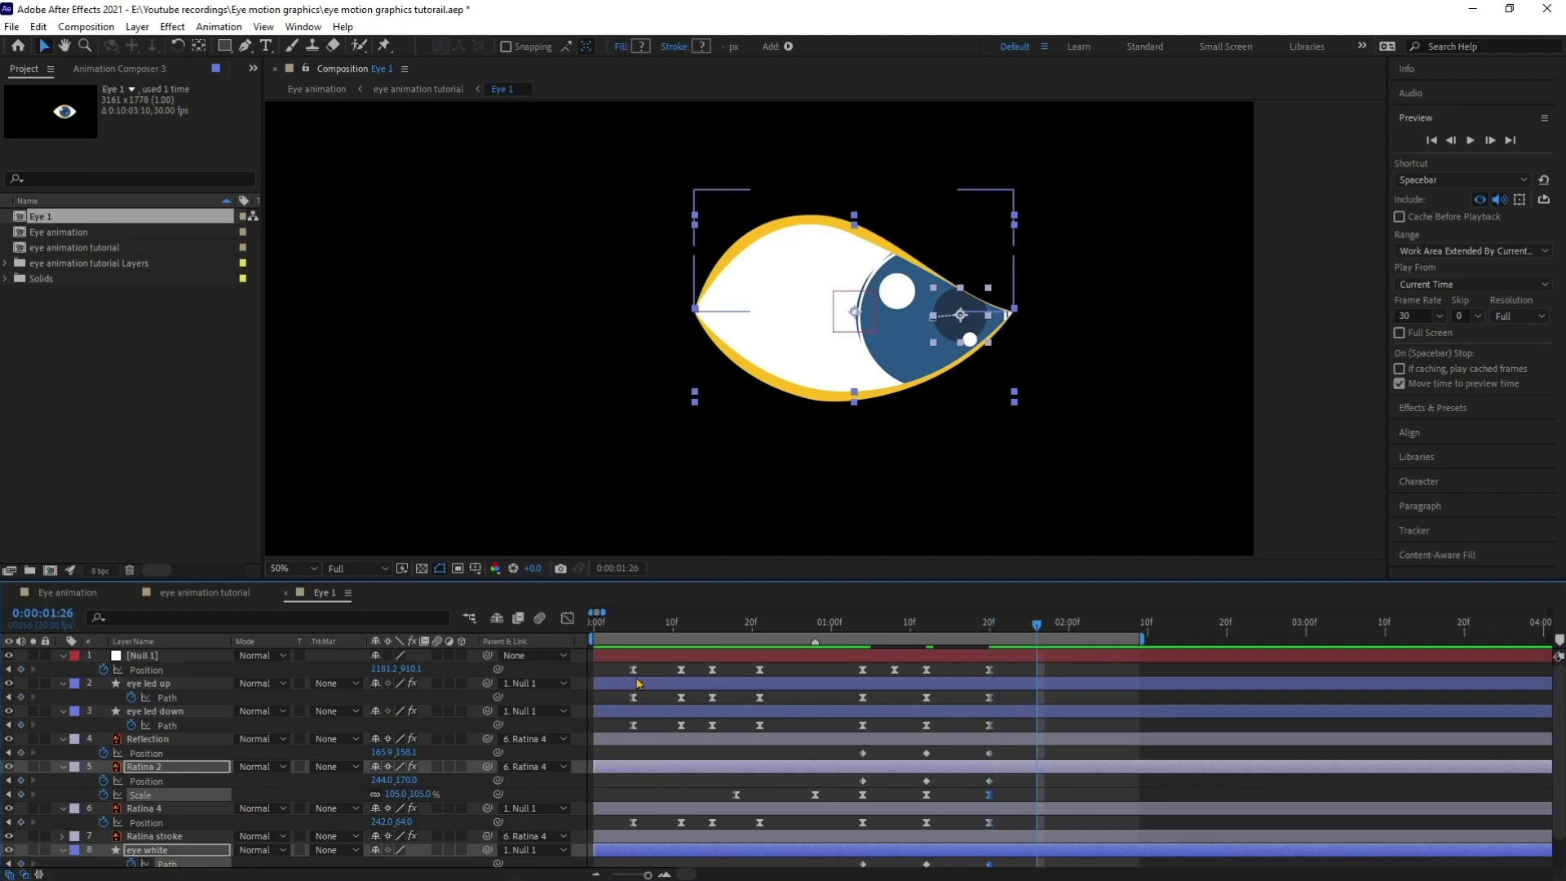
pyautogui.click(634, 669)
pyautogui.hotkey('ctrl', 'c')
pyautogui.hotkey('ctrl', 'v')
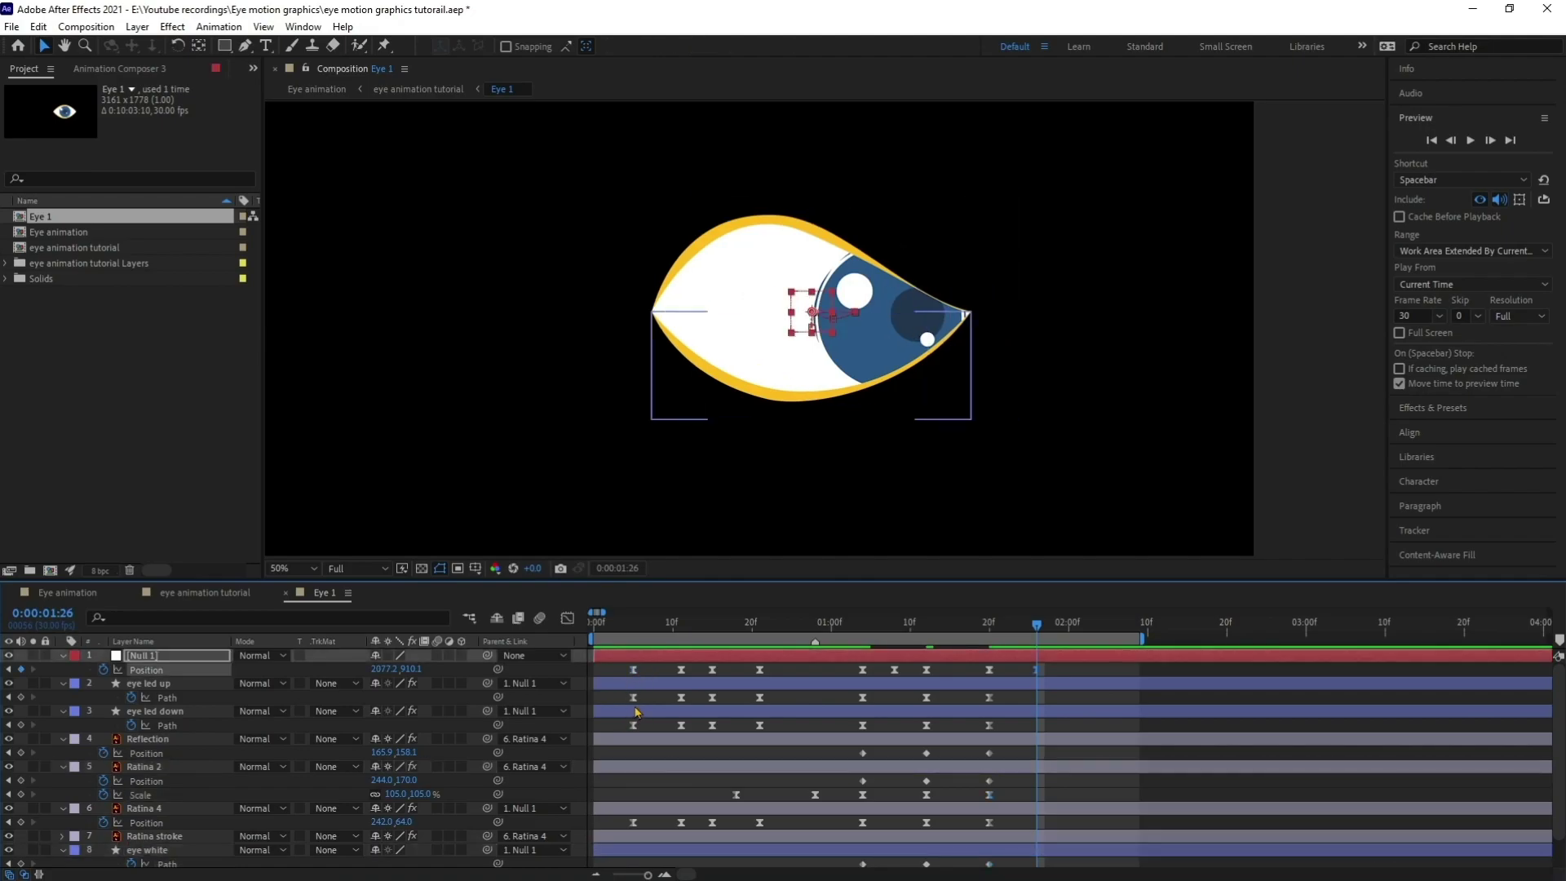
# - Paste copies of the first Path keyframes of eye led up and eye led down at 0:00:01:26
pyautogui.click(634, 698)
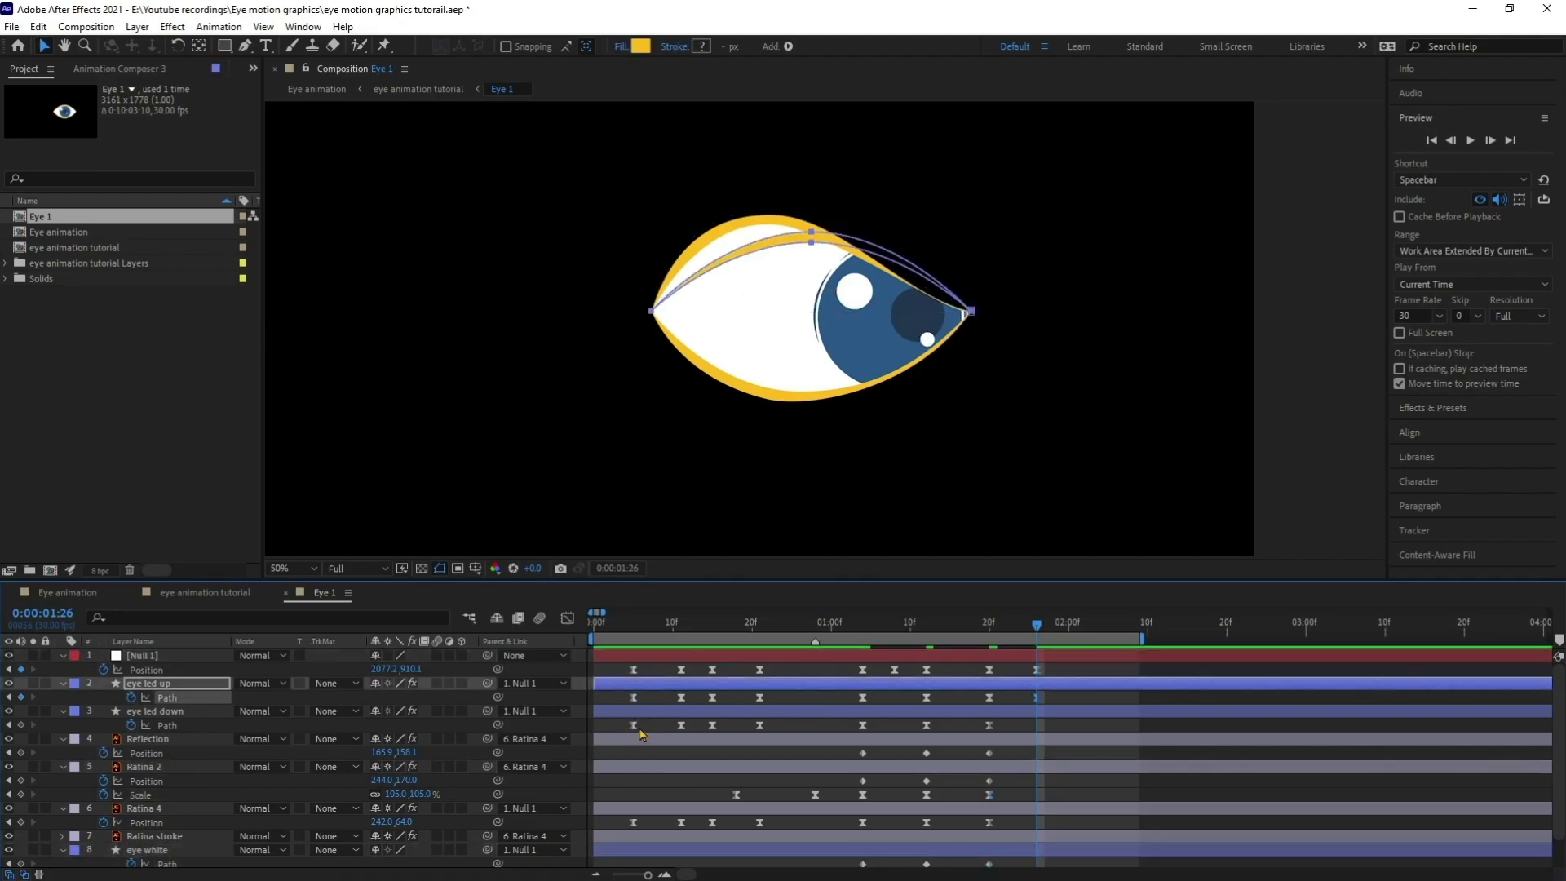
pyautogui.click(634, 726)
pyautogui.hotkey('ctrl', 'c')
pyautogui.hotkey('ctrl', 'v')
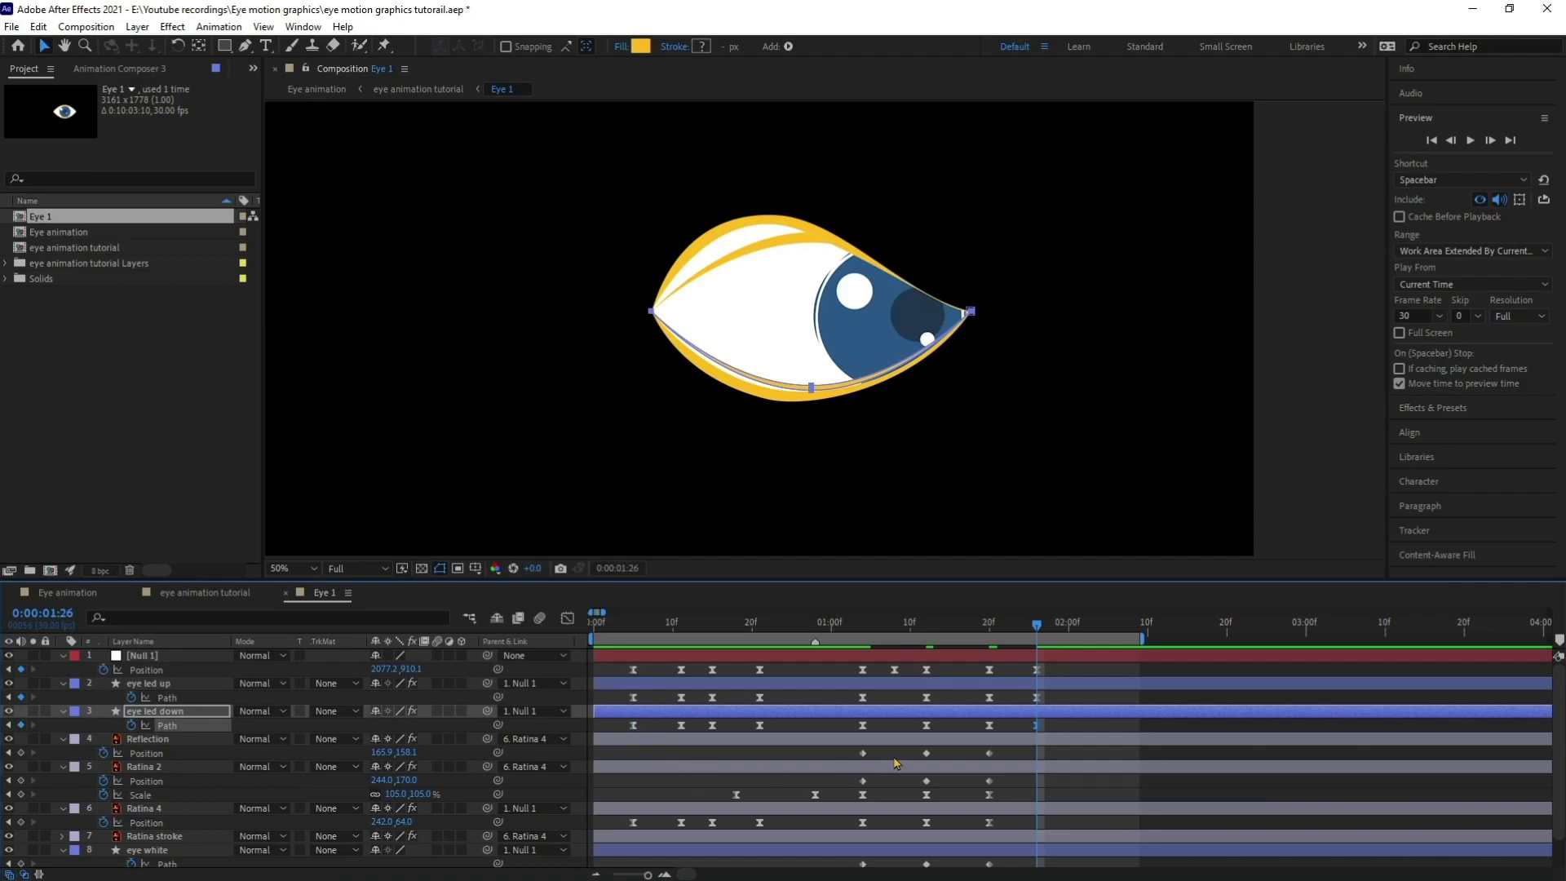
# - By pasting earlier keyframes at 0:00:01:26, return Reflection to 129.9, 140.1, Ratina 2 to 176, 176 at 130% scale, and Ratina 4 to 50, 50
pyautogui.click(863, 753)
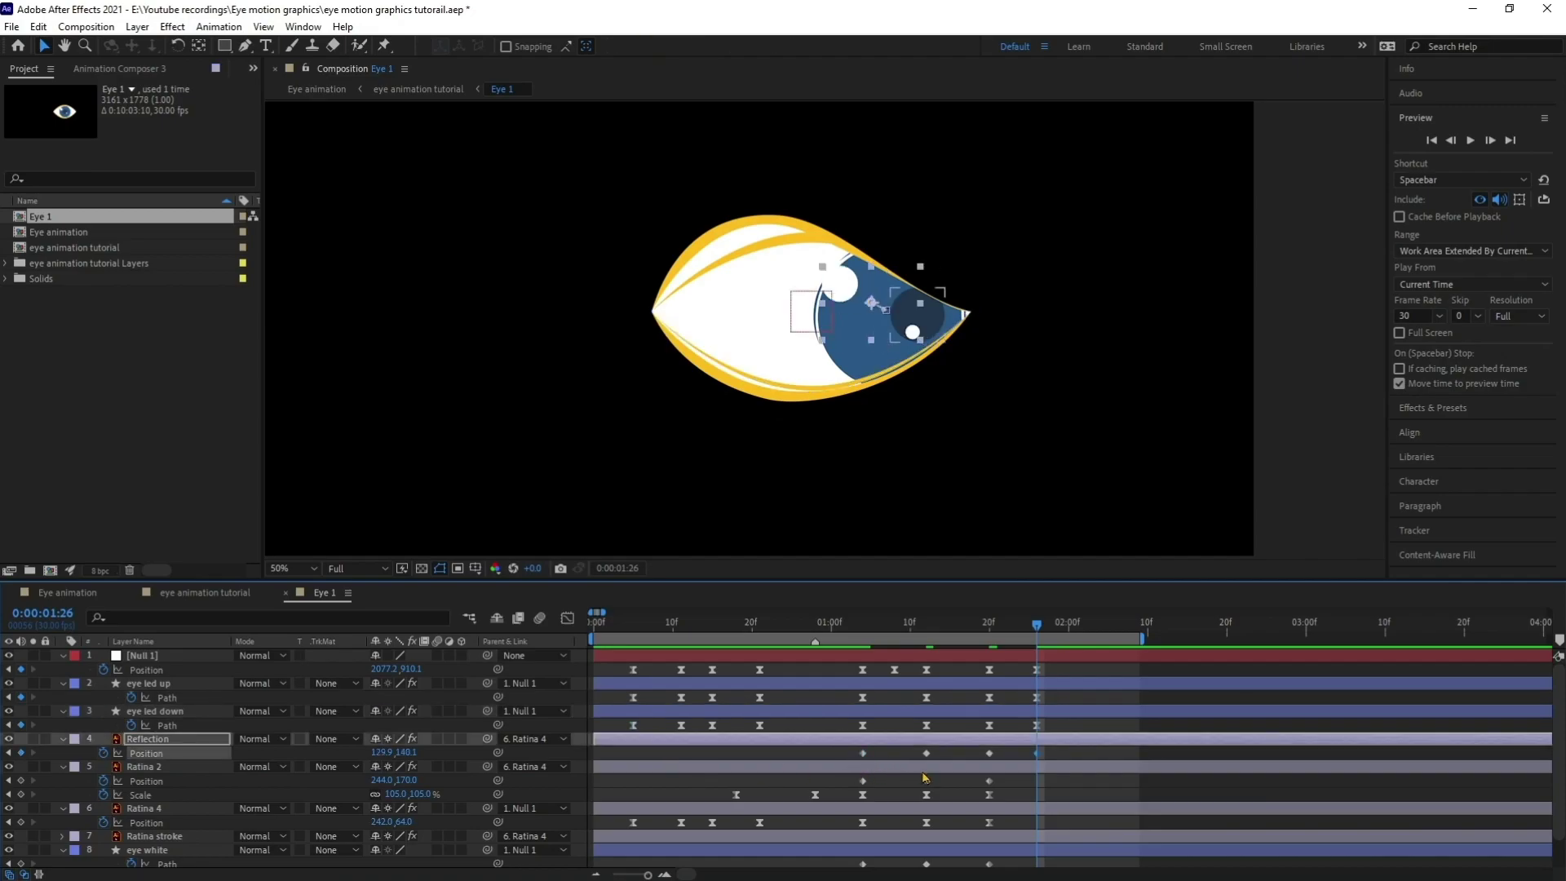
pyautogui.scroll(-1, 924, 778)
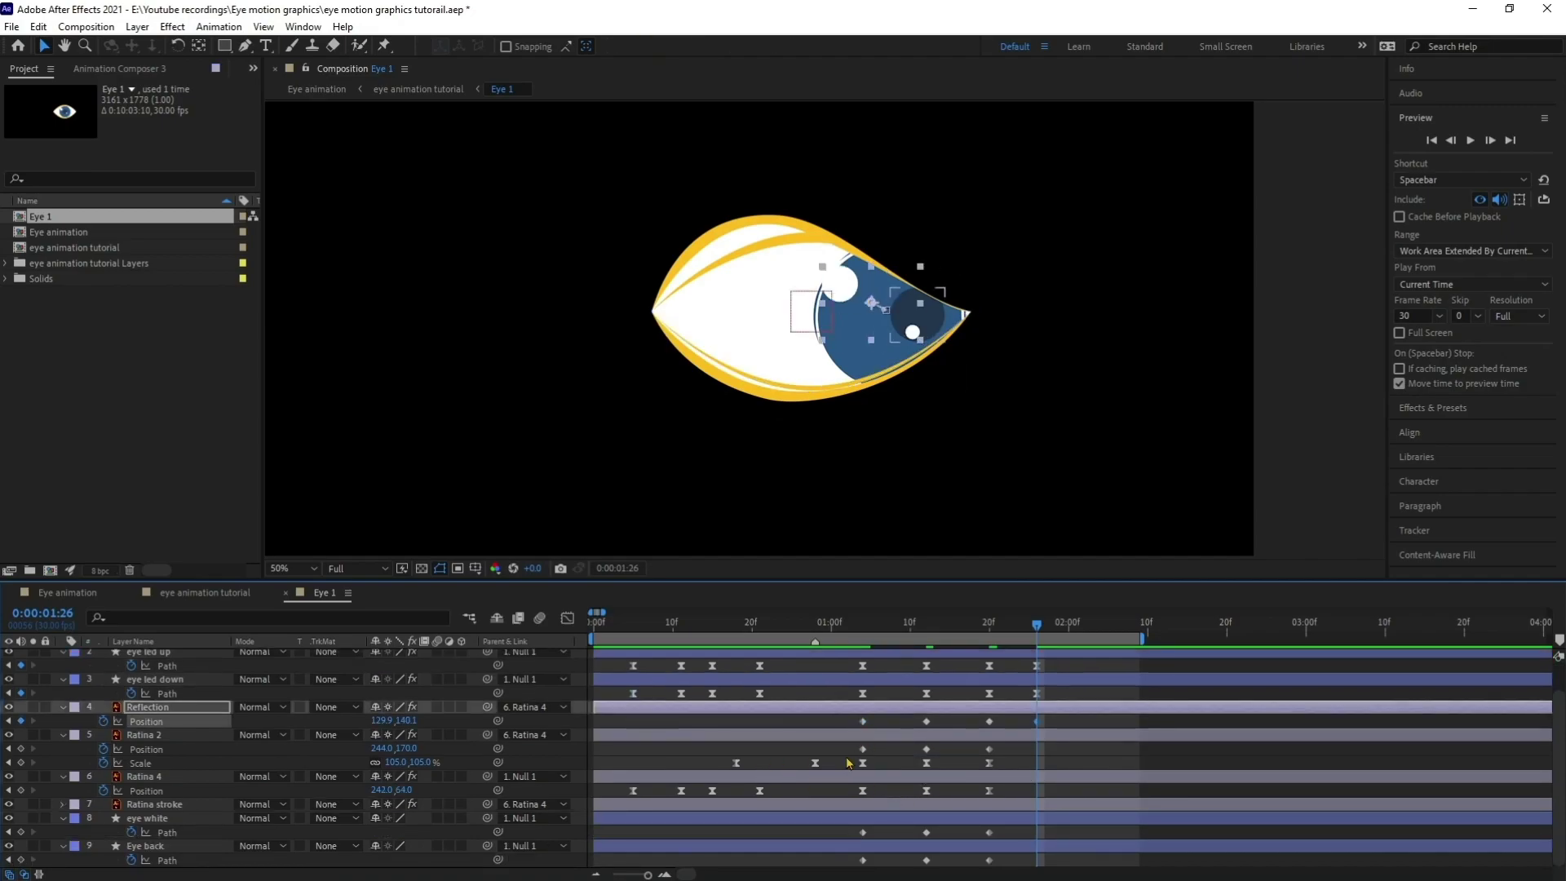
pyautogui.moveTo(876, 745); pyautogui.dragTo(618, 797)
pyautogui.hotkey('ctrl', 'c')
pyautogui.hotkey('ctrl', 'v')
pyautogui.hotkey('ctrl', 'c')
pyautogui.hotkey('ctrl', 'v')
pyautogui.hotkey('ctrl', 'c')
pyautogui.hotkey('ctrl', 'v')
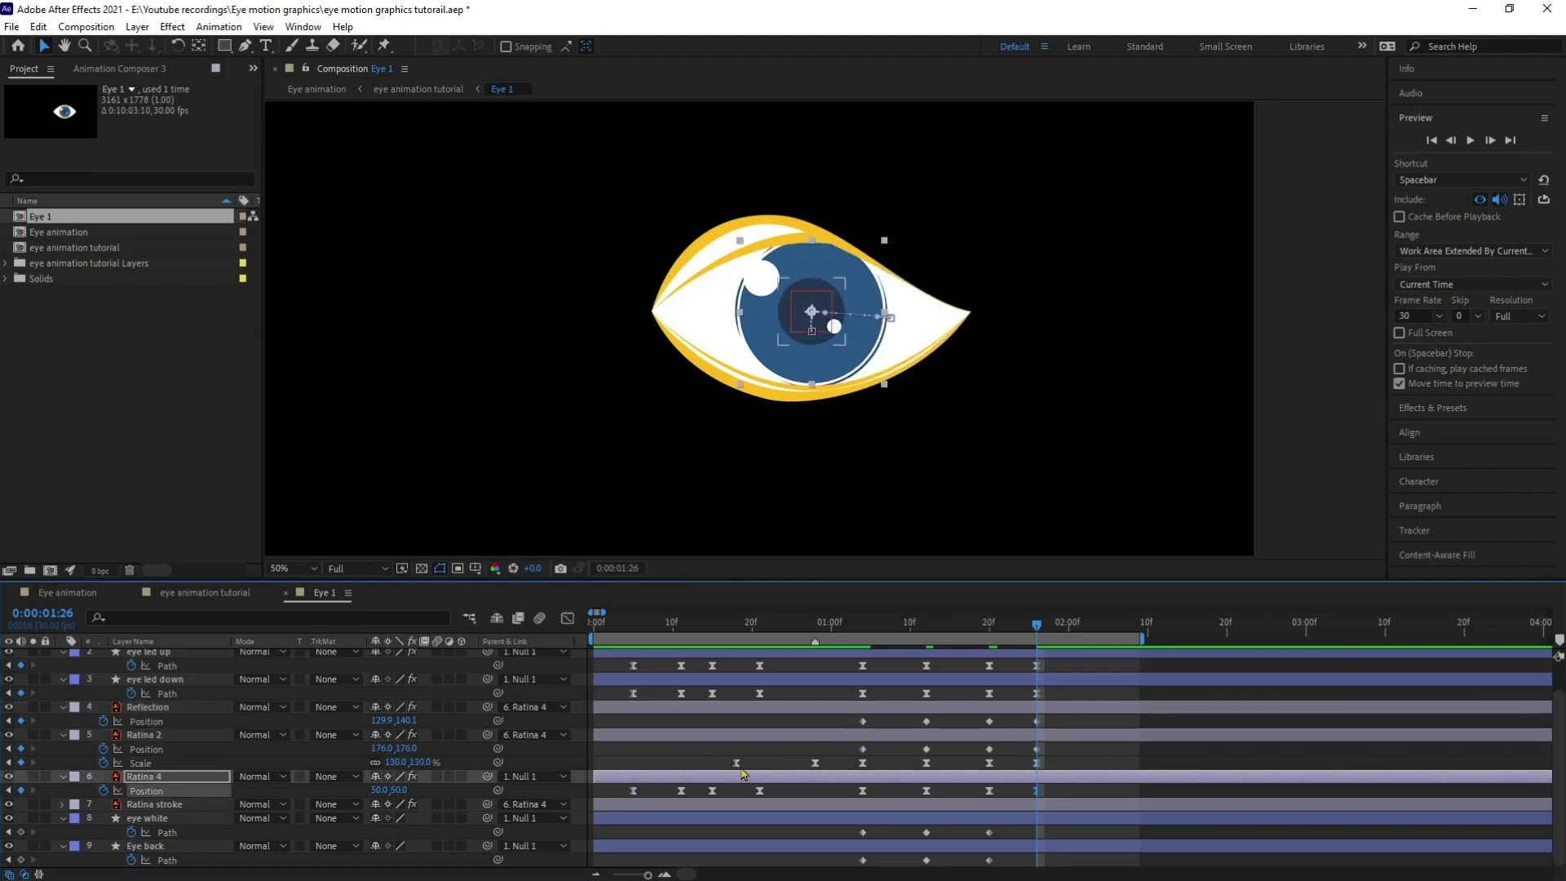
# - Restore the eye white and Eye back outlines at 0:00:01:26 by pasting their first Path keyframes
pyautogui.click(865, 832)
pyautogui.moveTo(879, 868); pyautogui.dragTo(854, 856)
pyautogui.hotkey('ctrl', 'c')
pyautogui.hotkey('ctrl', 'v')
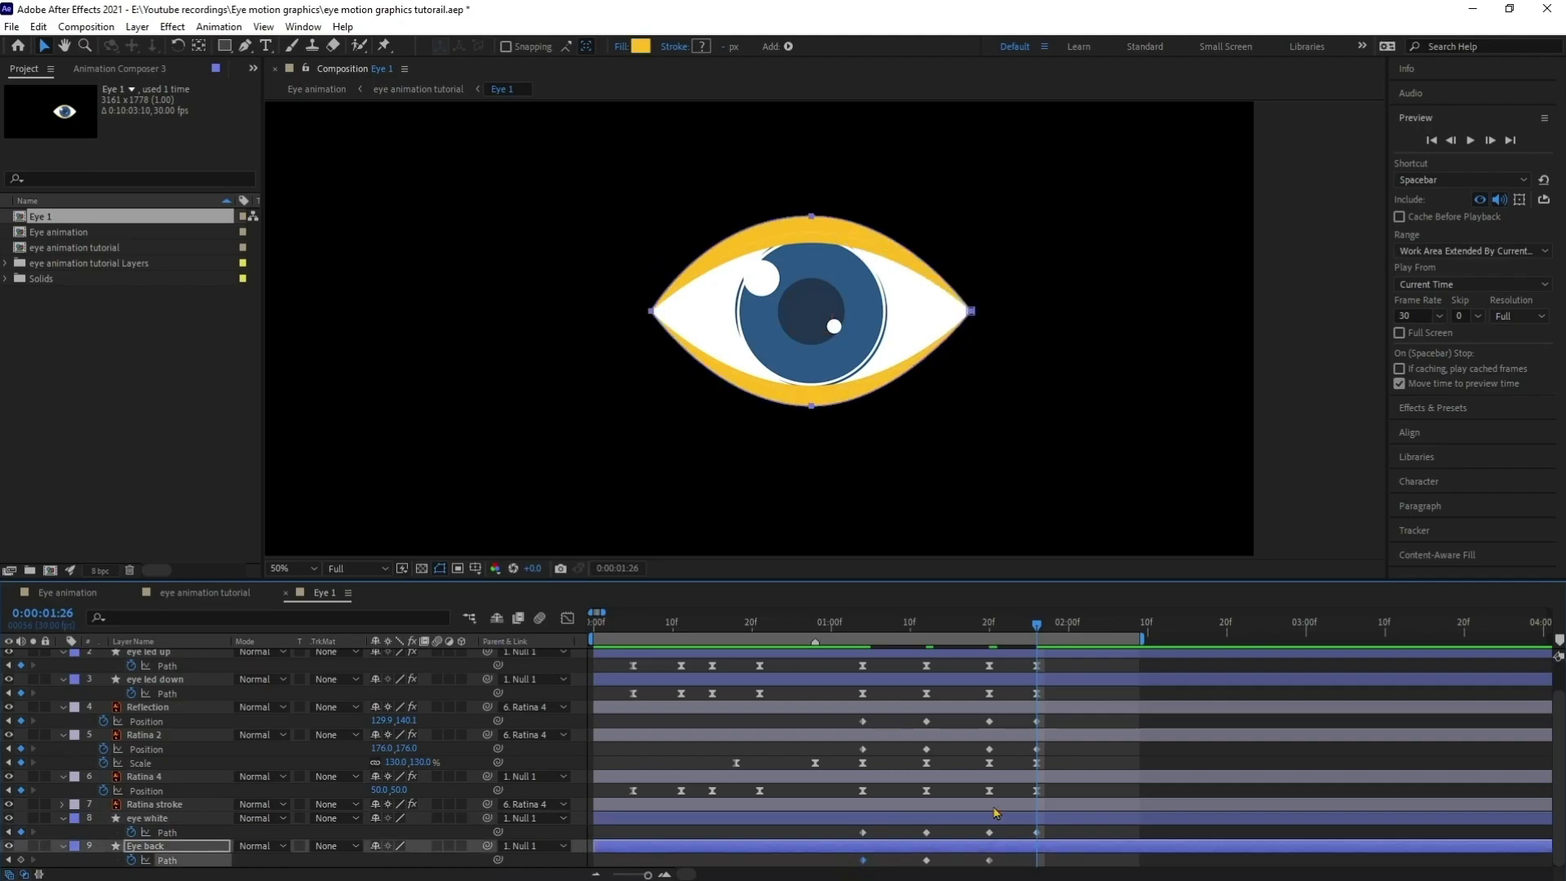
# - Shorten the work area to end just after the last keyframes and preview the whole eye animation from 0:00:00:00
pyautogui.scroll(1, 1004, 787)
pyautogui.moveTo(1146, 638); pyautogui.dragTo(594, 625)
pyautogui.press('space')
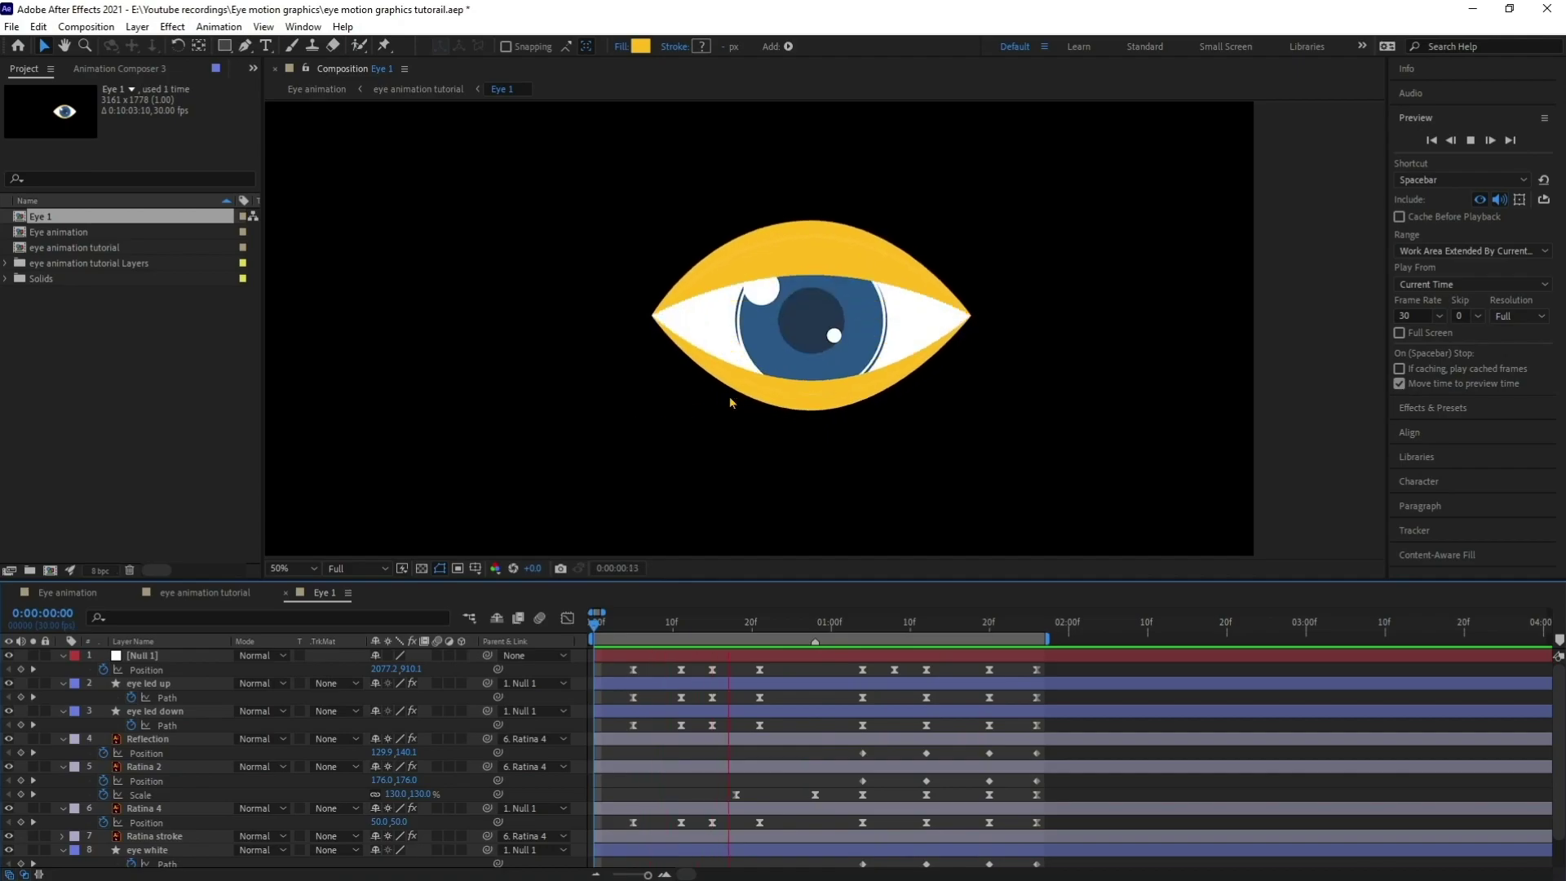
pyautogui.scroll(-1, 732, 395)
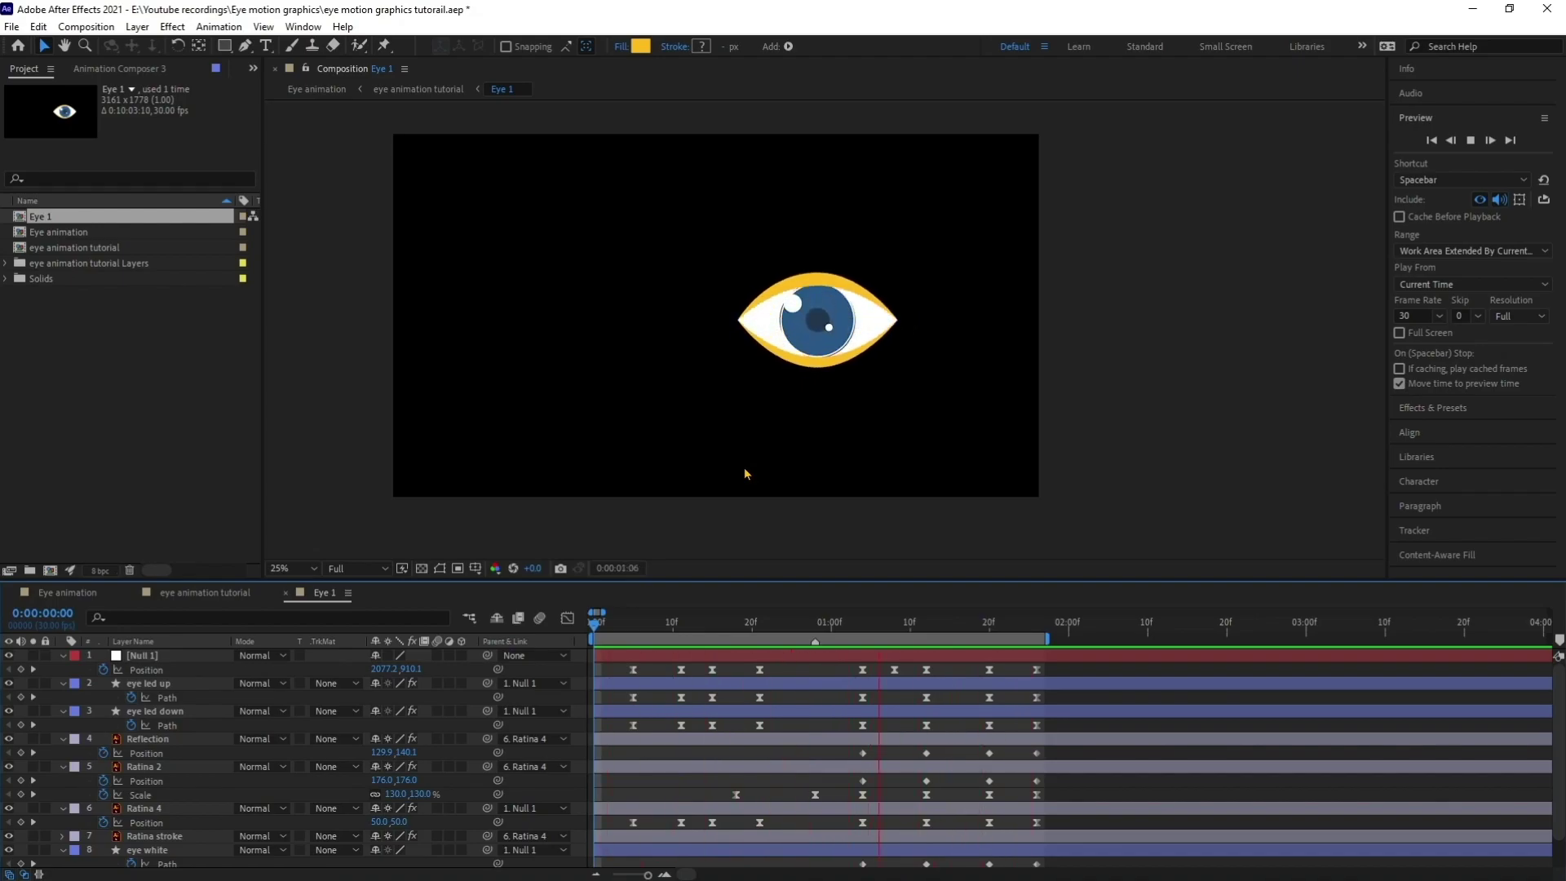
# - In the eye animation tutorial composition, duplicate the Eye 1 layer and move the copy over the Eye 2 artwork
pyautogui.click(204, 598)
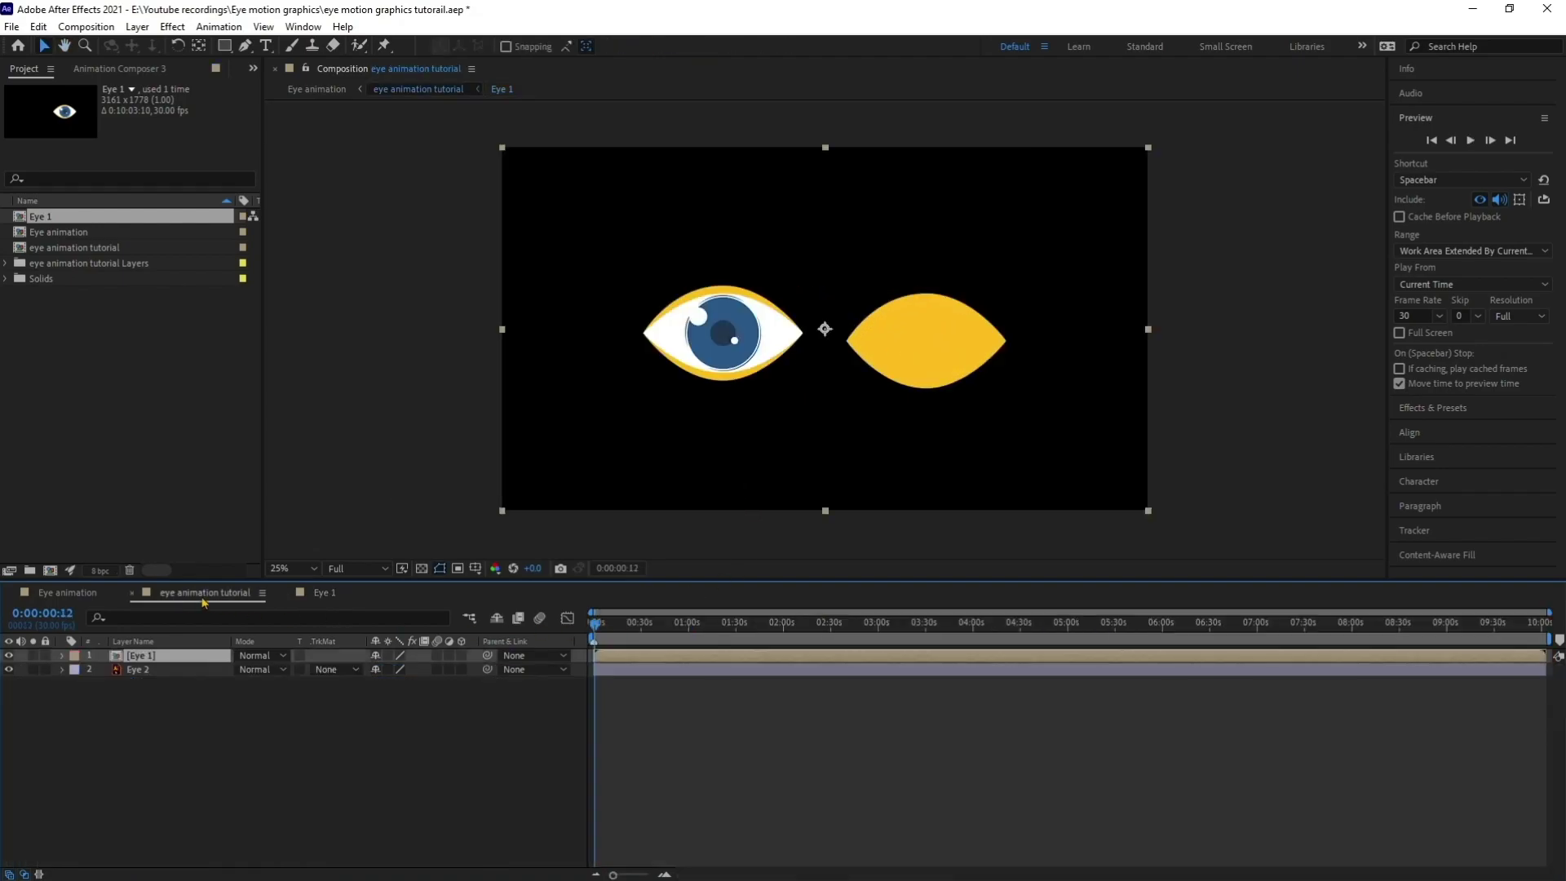
pyautogui.click(230, 711)
pyautogui.click(151, 670)
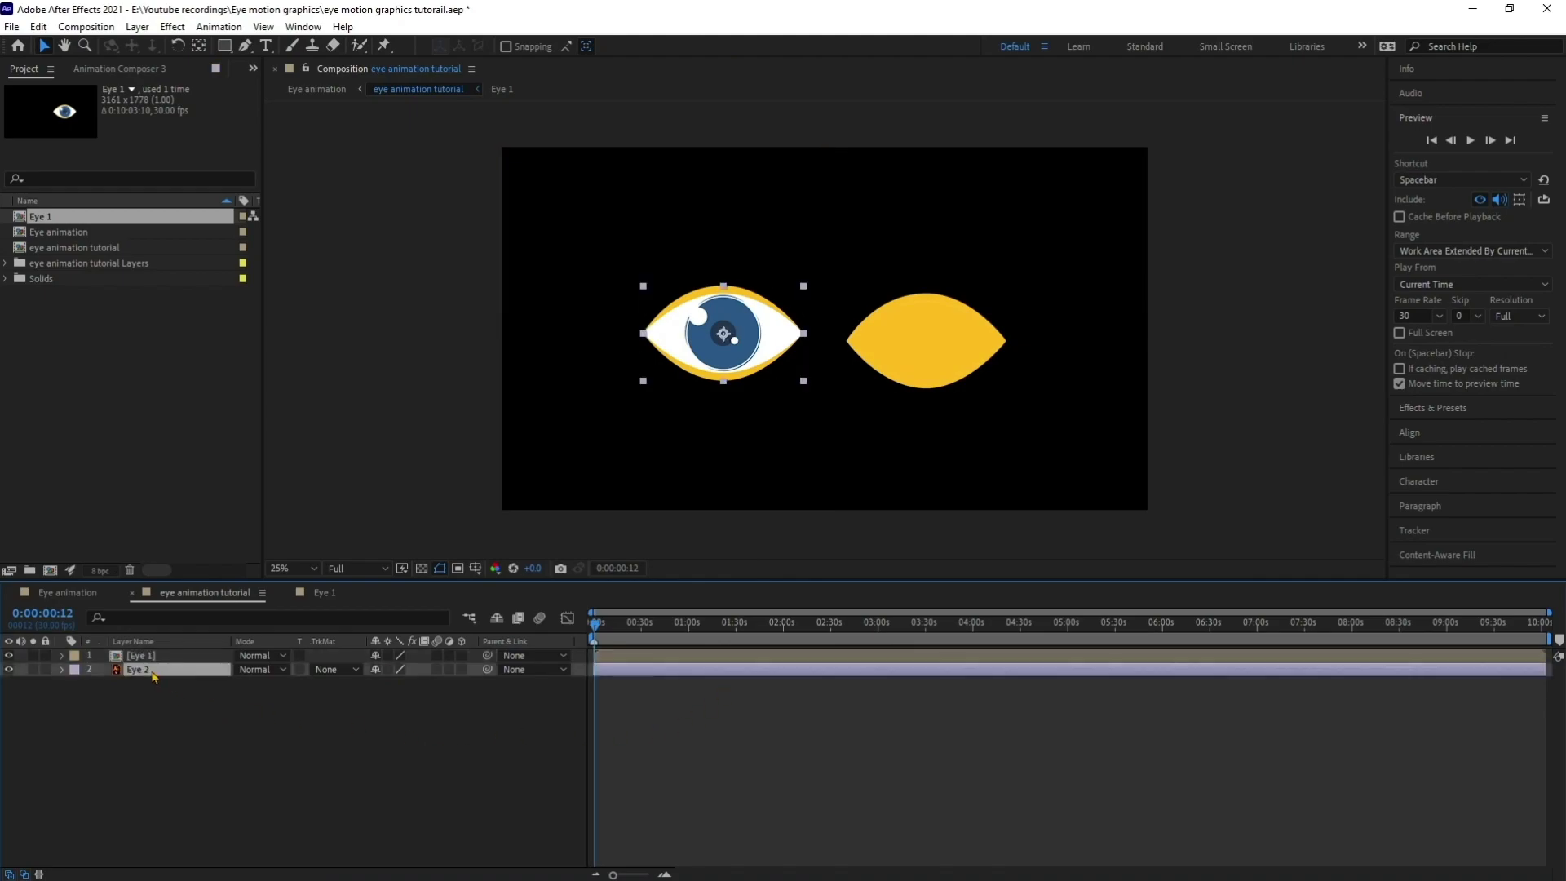
pyautogui.click(157, 665)
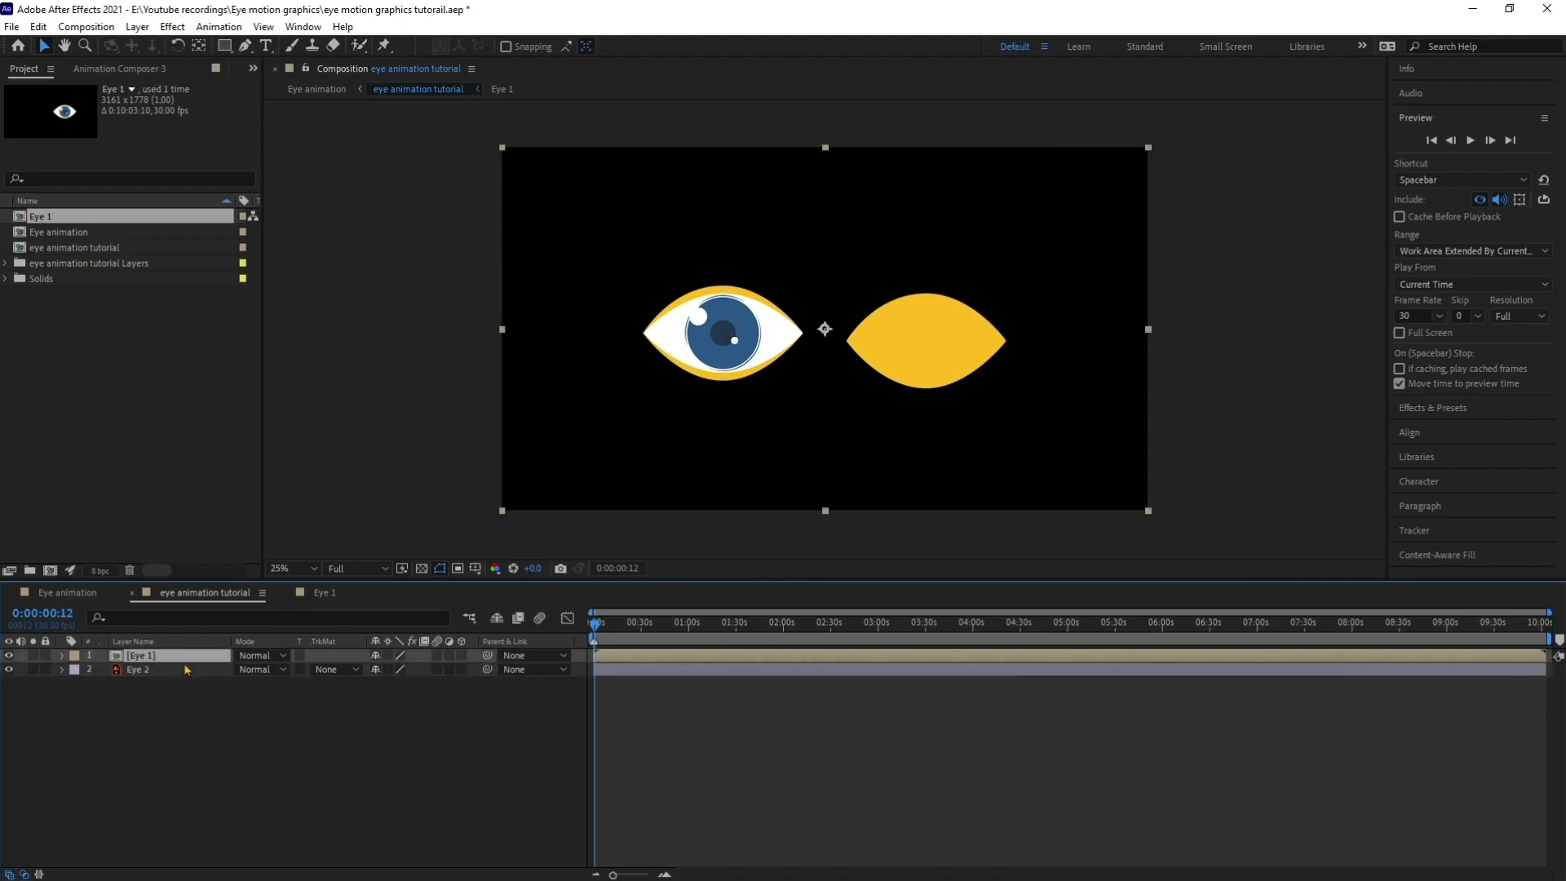
pyautogui.hotkey('ctrl', 'd')
pyautogui.moveTo(934, 360); pyautogui.dragTo(729, 352)
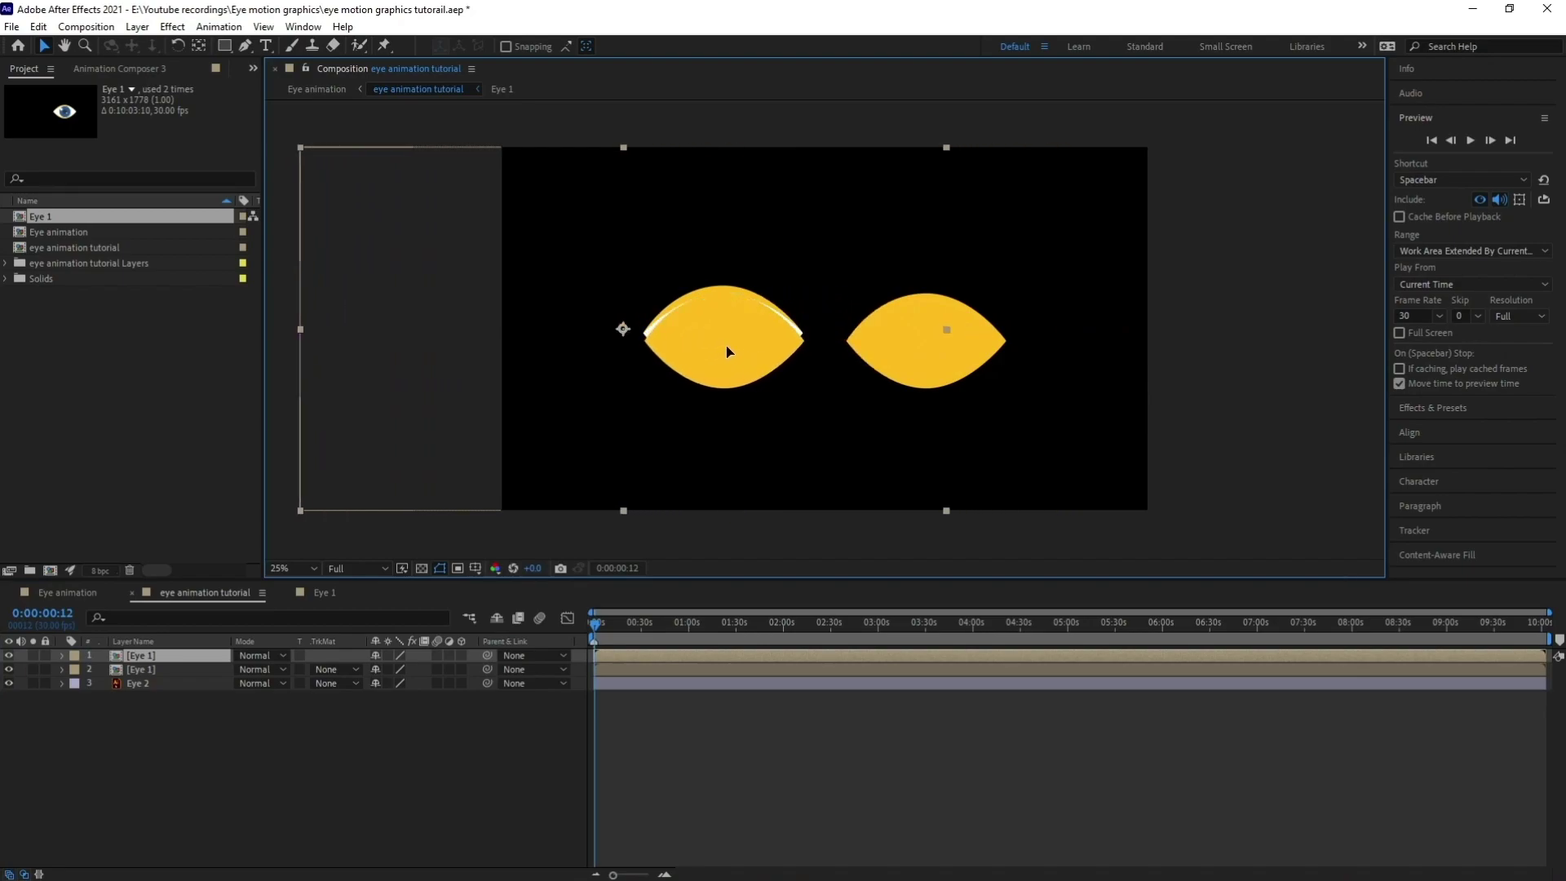
pyautogui.press('Return')
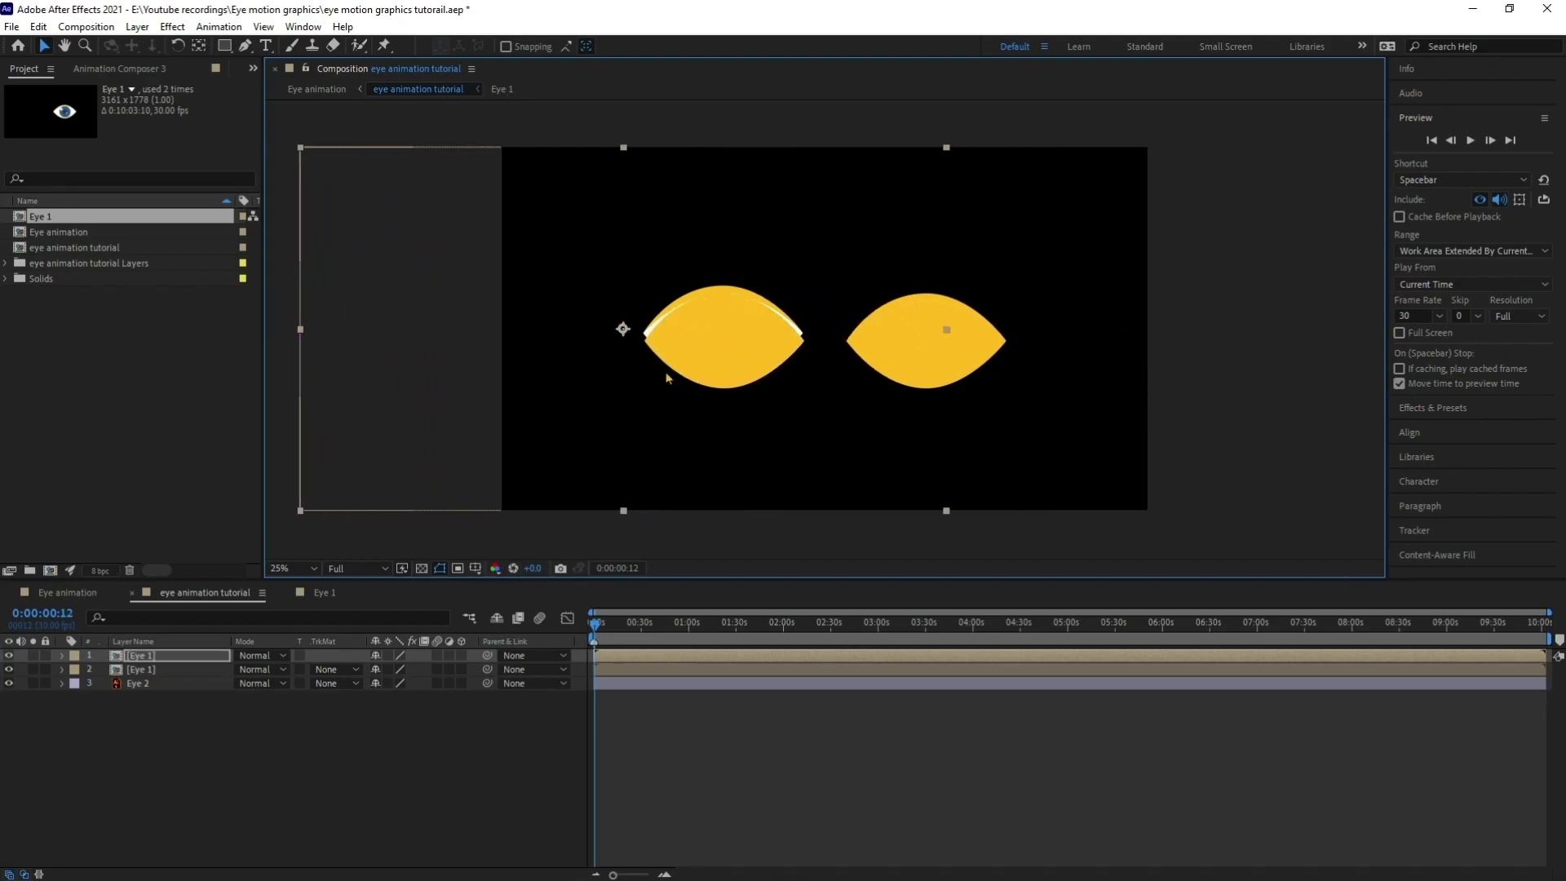
# - Delete the Eye 2 layer from the eye animation tutorial composition
pyautogui.click(148, 686)
pyautogui.press('Delete')
pyautogui.click(401, 820)
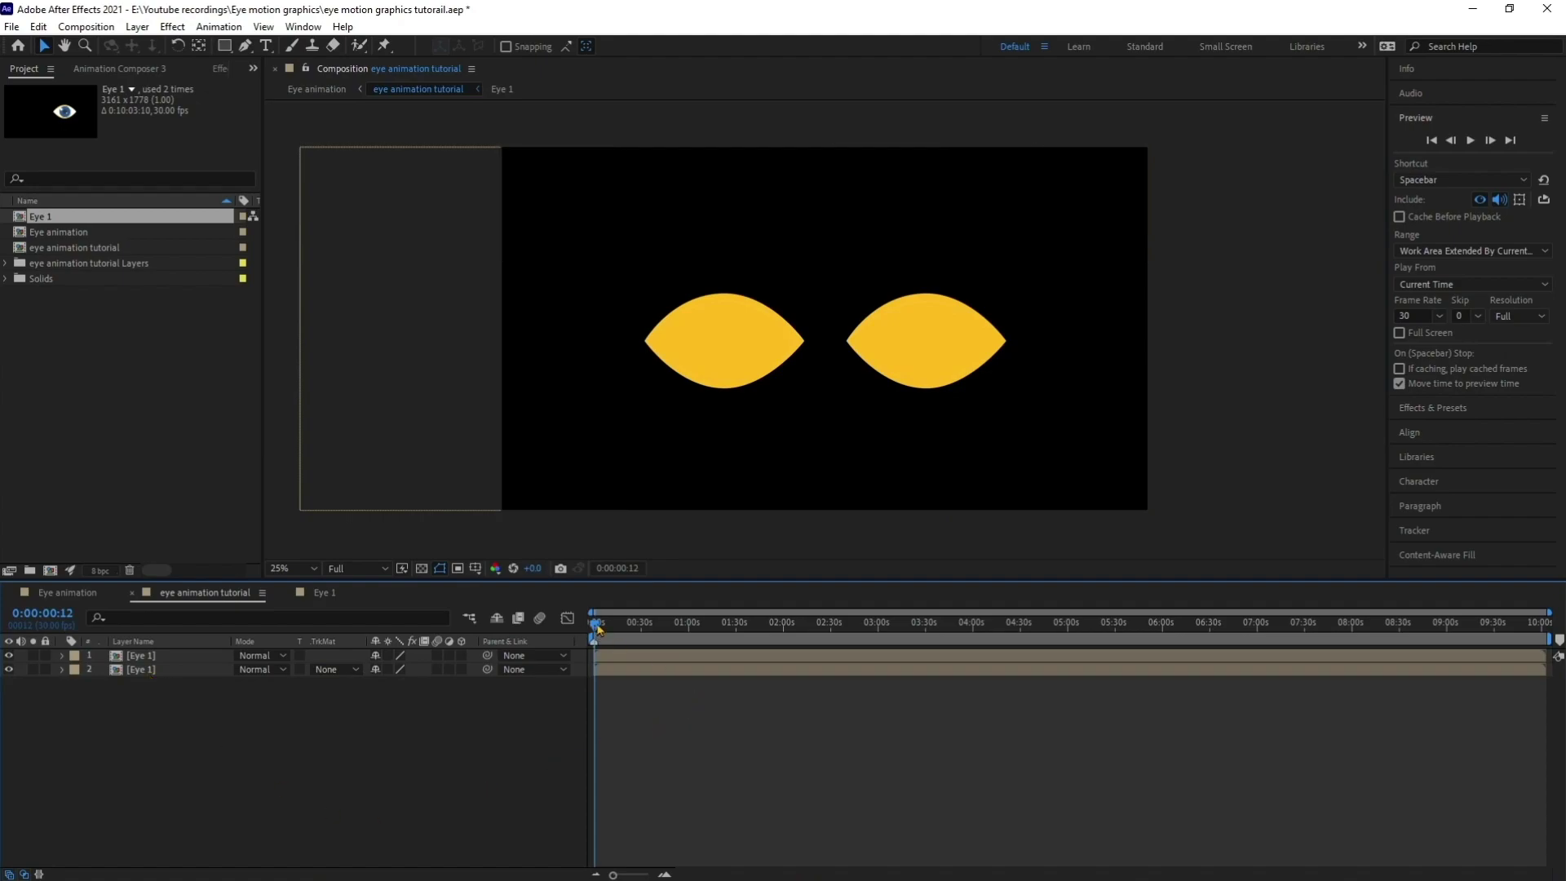
# - Shorten the Eye animation composition's work area to end at about 25 seconds and preview both eyes from the start
pyautogui.moveTo(598, 628); pyautogui.dragTo(633, 625)
pyautogui.click(82, 596)
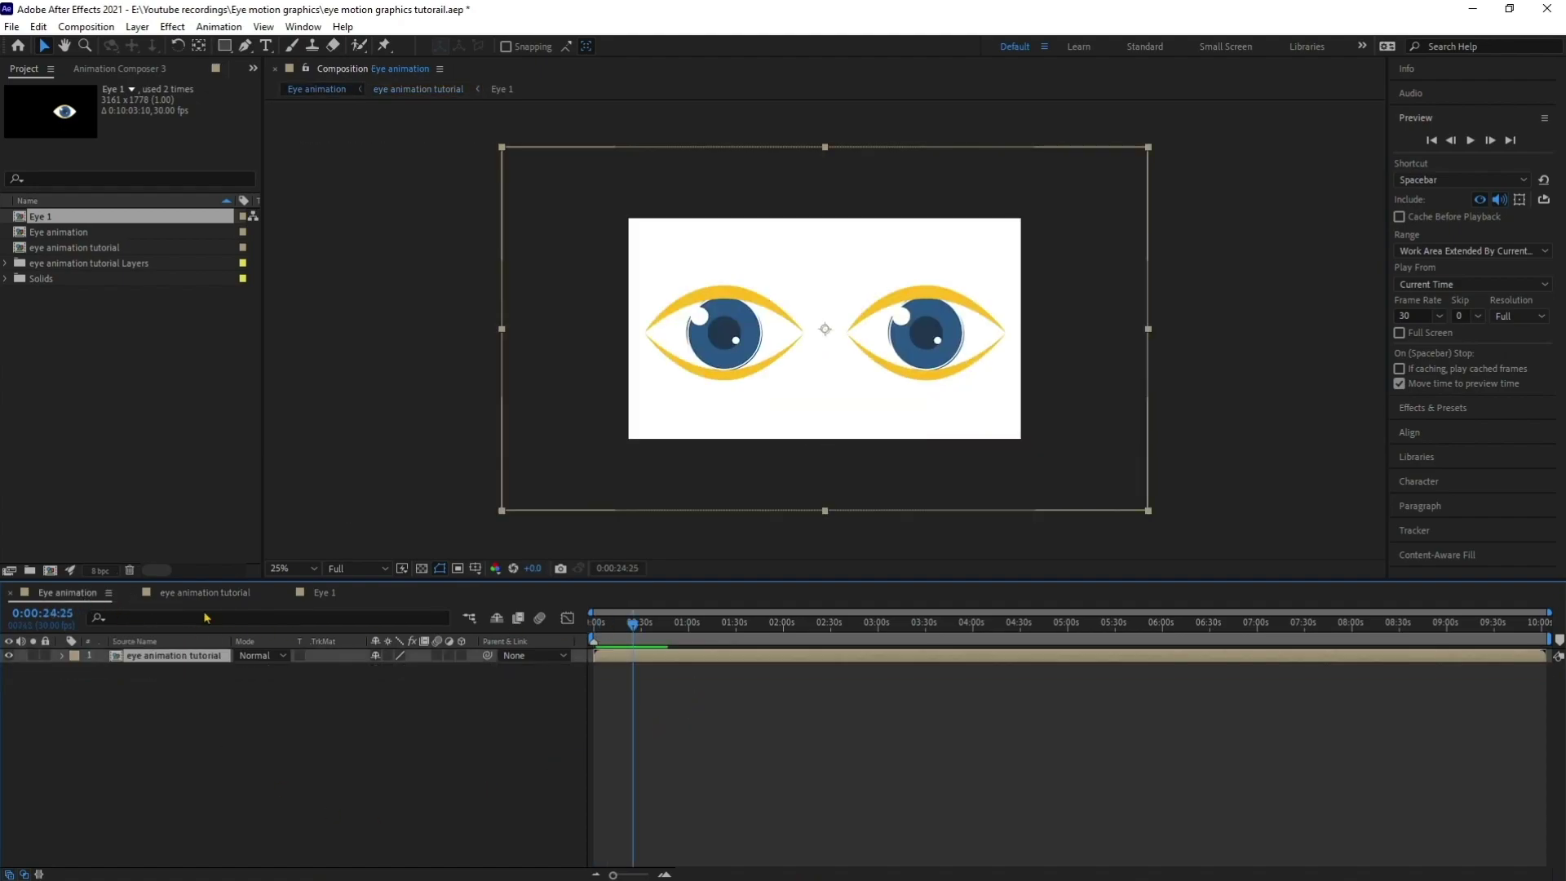
pyautogui.moveTo(634, 626); pyautogui.dragTo(594, 627)
pyautogui.click(685, 736)
pyautogui.press('space')
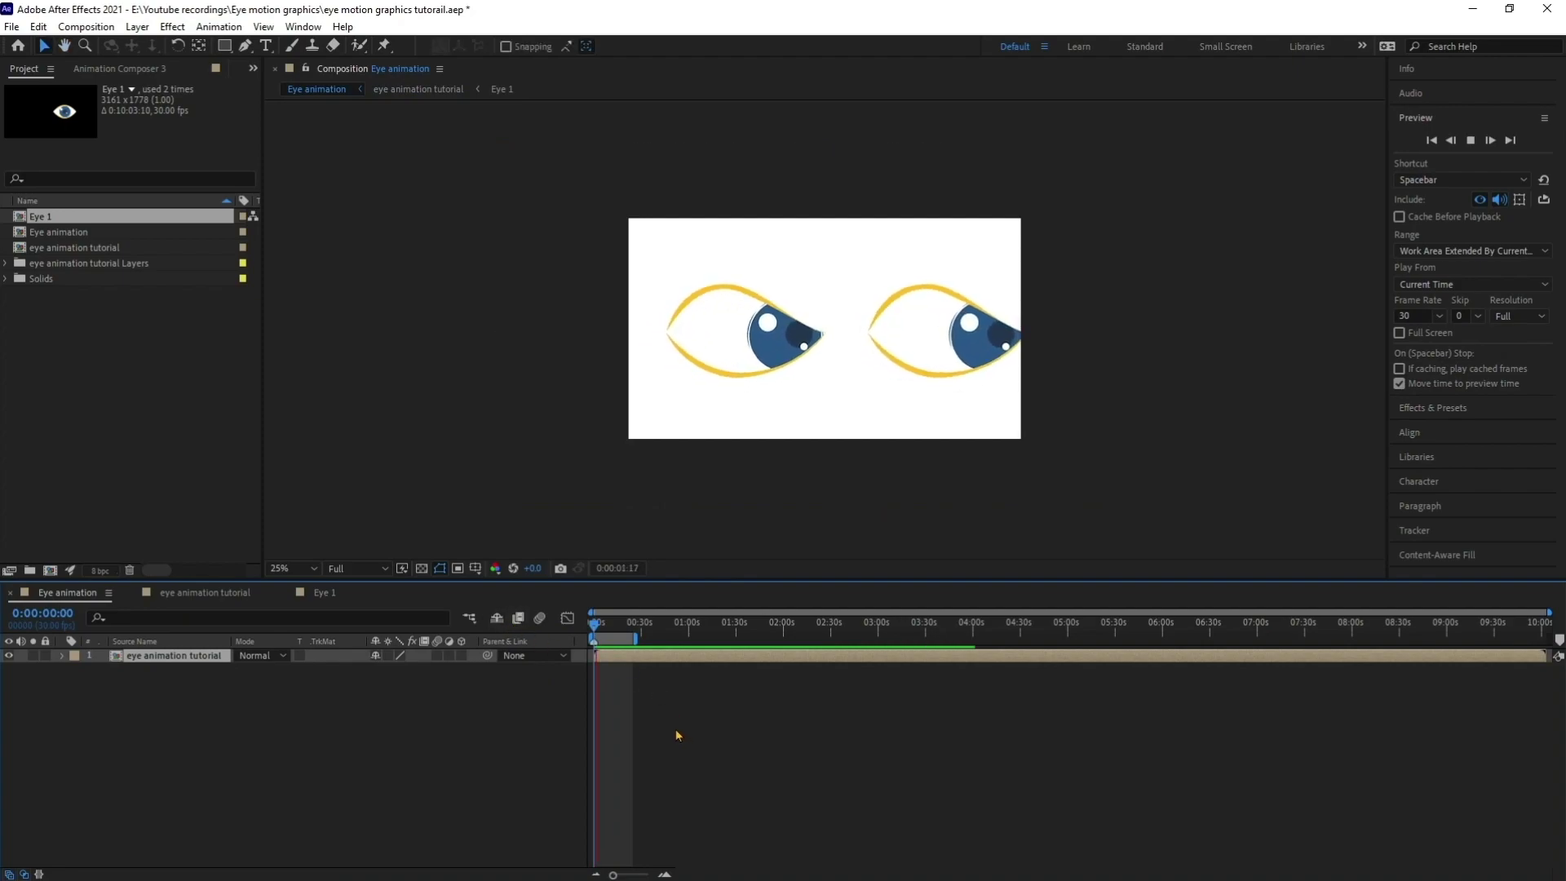
pyautogui.press('space')
pyautogui.press('=')
pyautogui.press('=')
pyautogui.press('=')
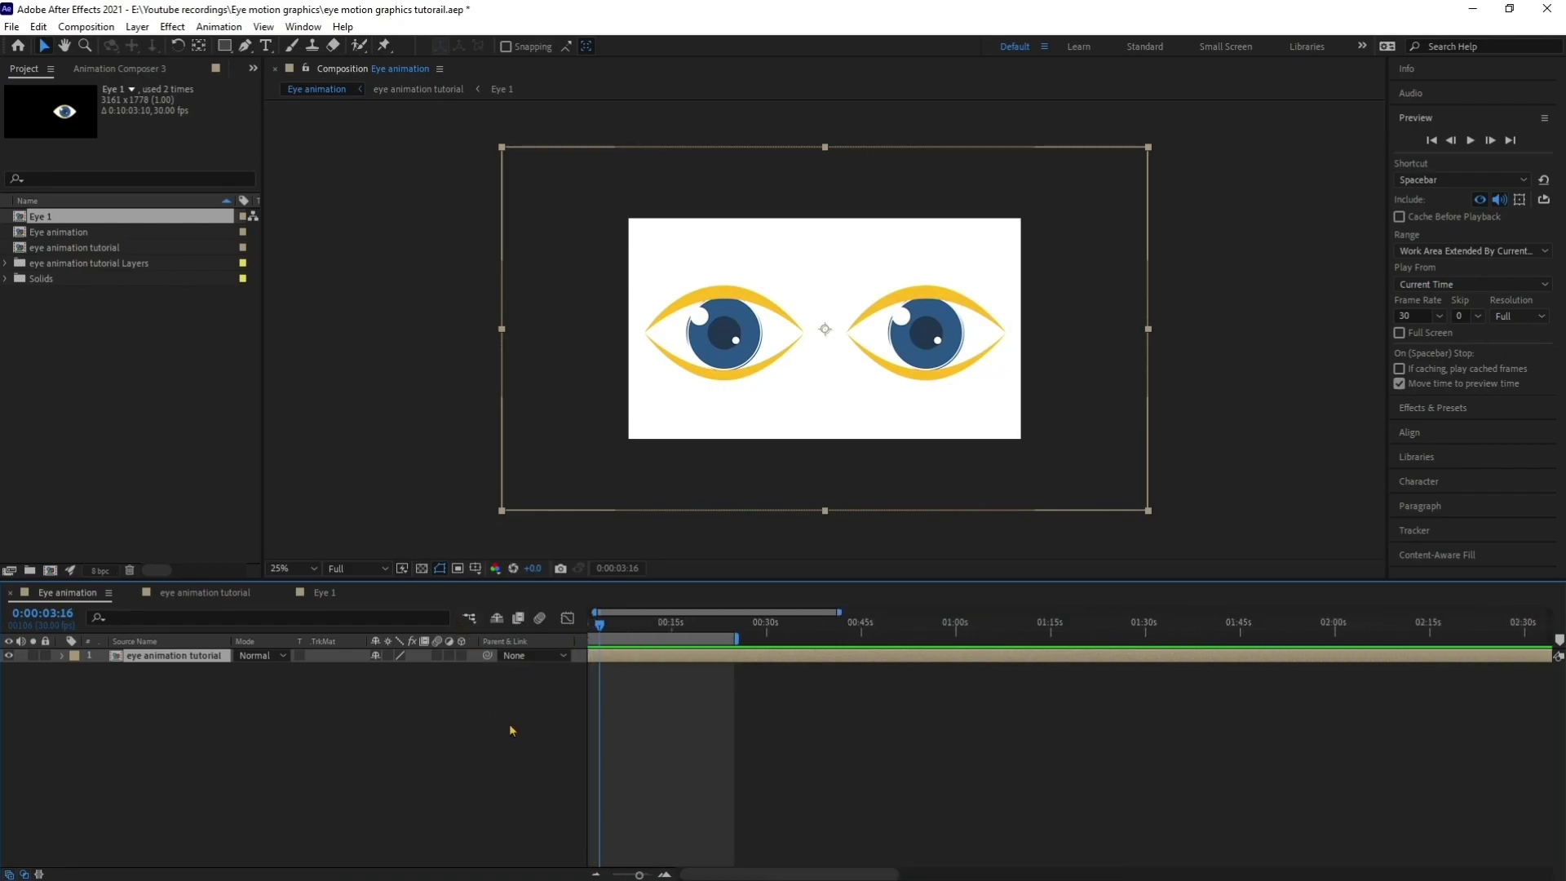
pyautogui.press('space')
pyautogui.moveTo(654, 726); pyautogui.dragTo(917, 741)
pyautogui.press('v')
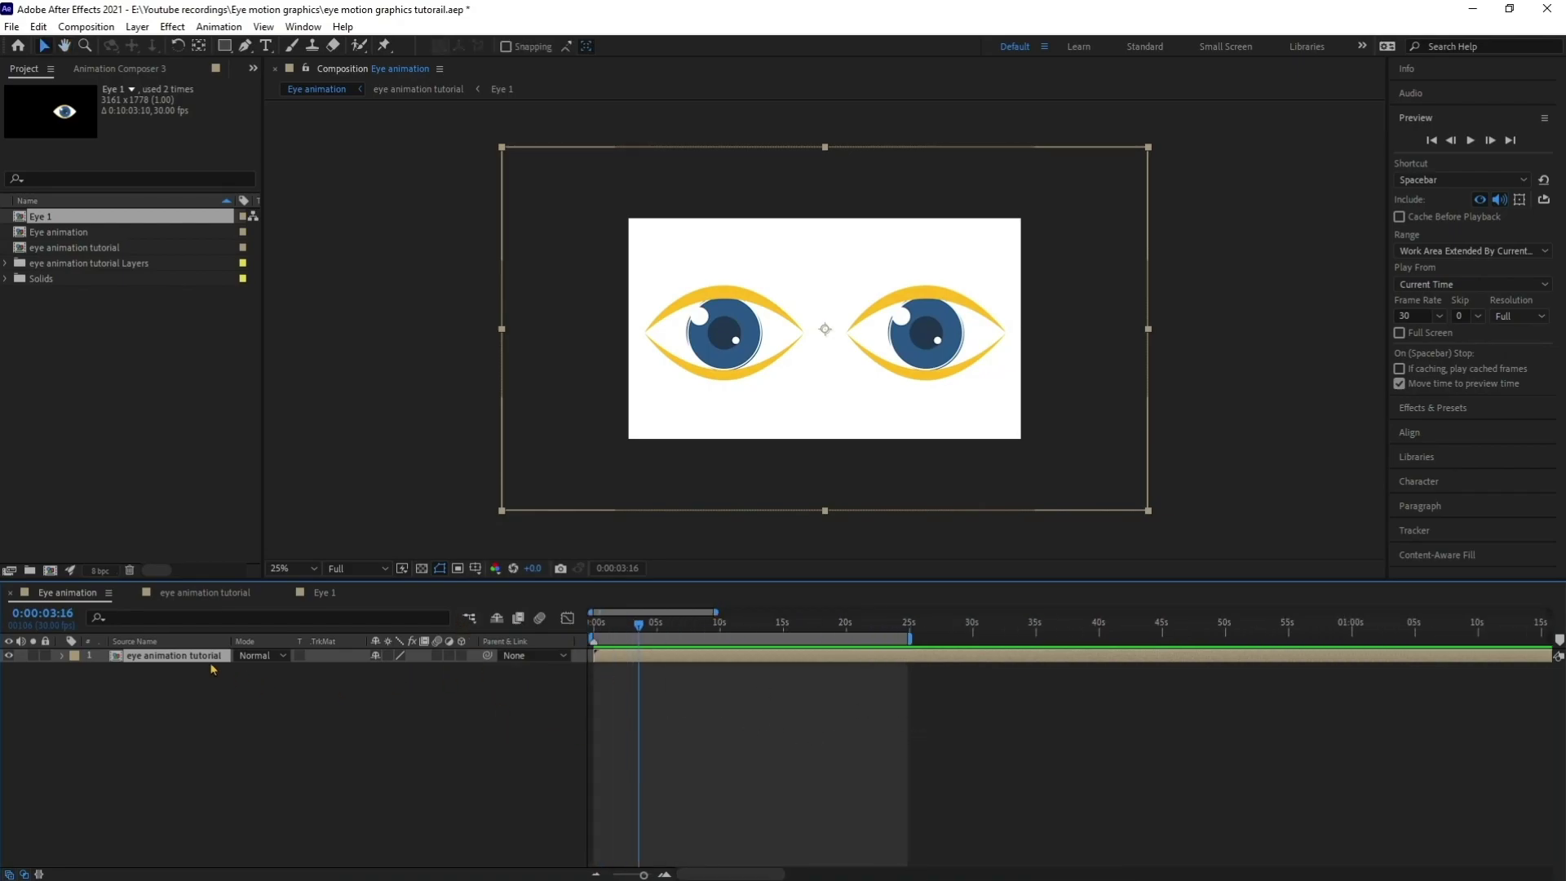
# - Enable Time Remapping on the eye animation tutorial layer and add a keyframe at 0:00:00:05, matching the first keyframes in Eye 1
pyautogui.click(326, 596)
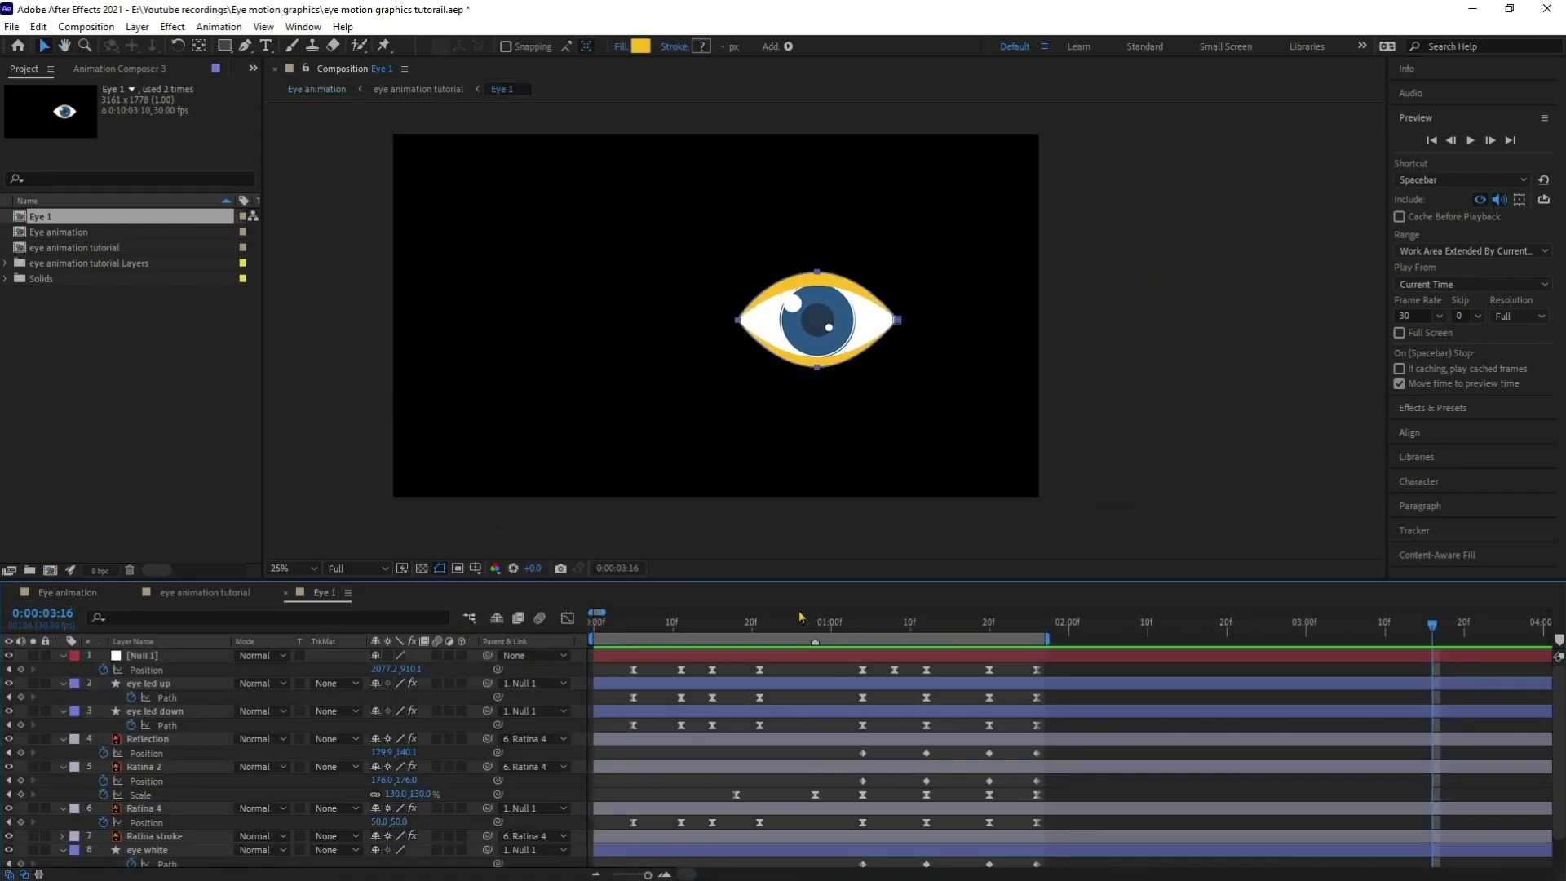
pyautogui.click(1030, 628)
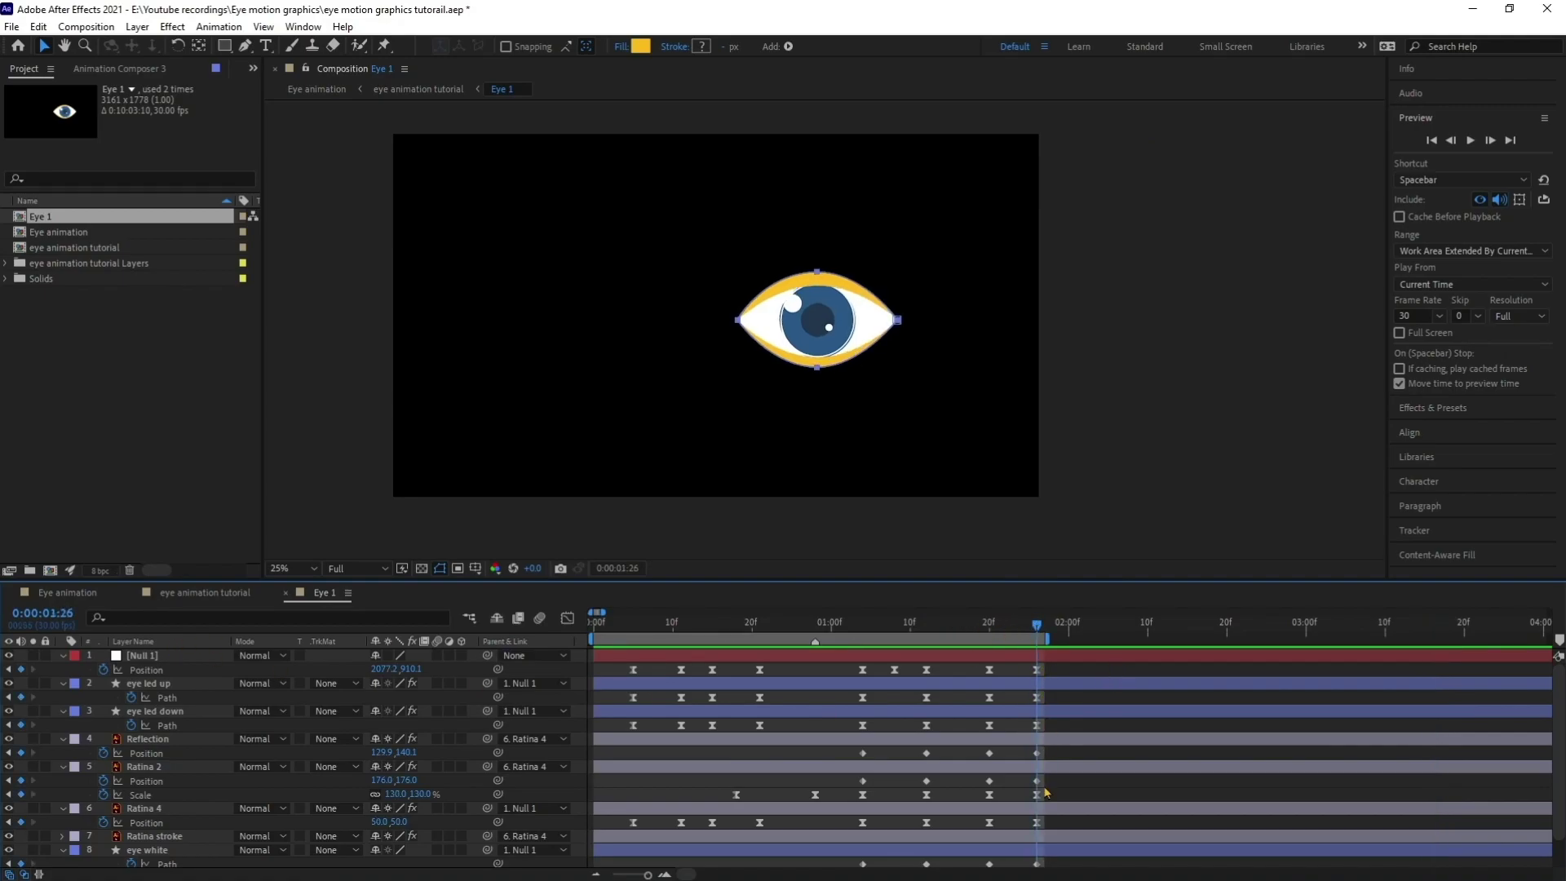
pyautogui.click(633, 625)
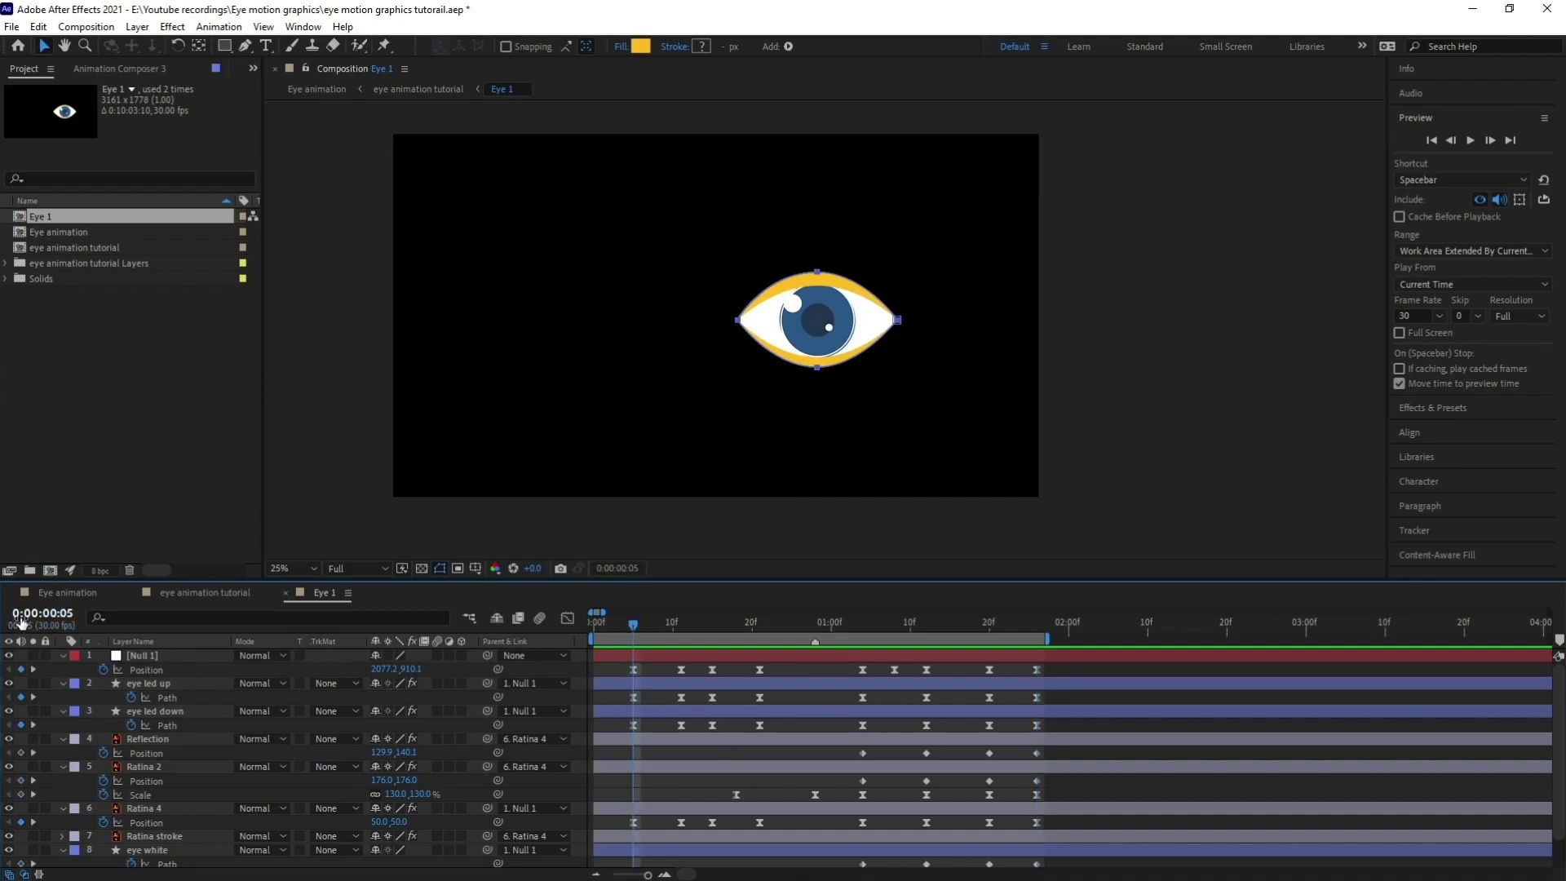
pyautogui.click(54, 593)
pyautogui.rightClick(188, 657)
pyautogui.moveTo(231, 275)
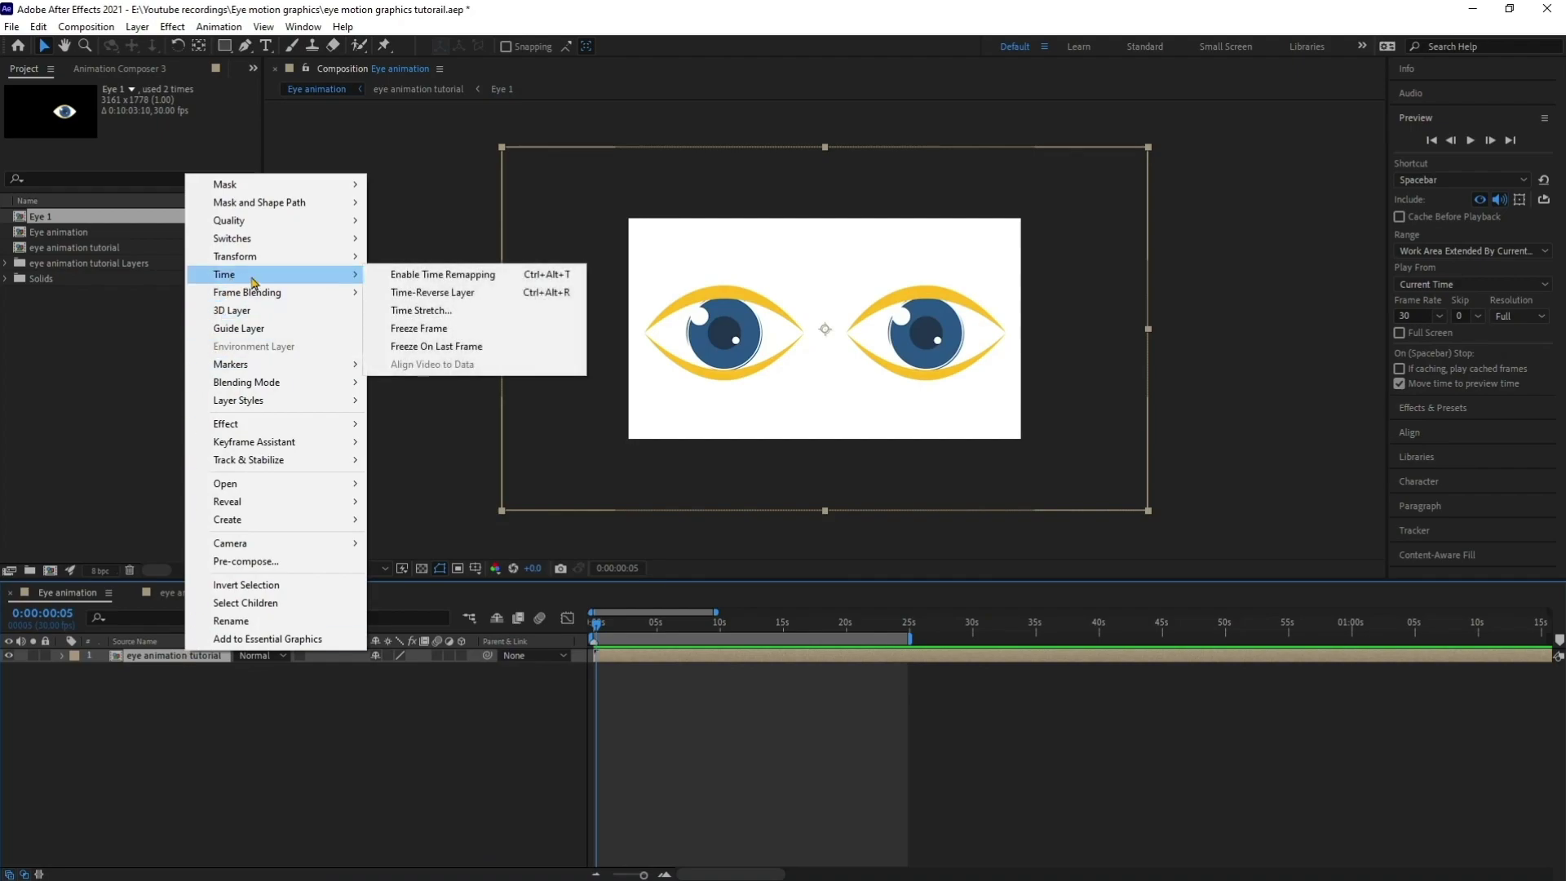
pyautogui.click(440, 274)
pyautogui.click(21, 670)
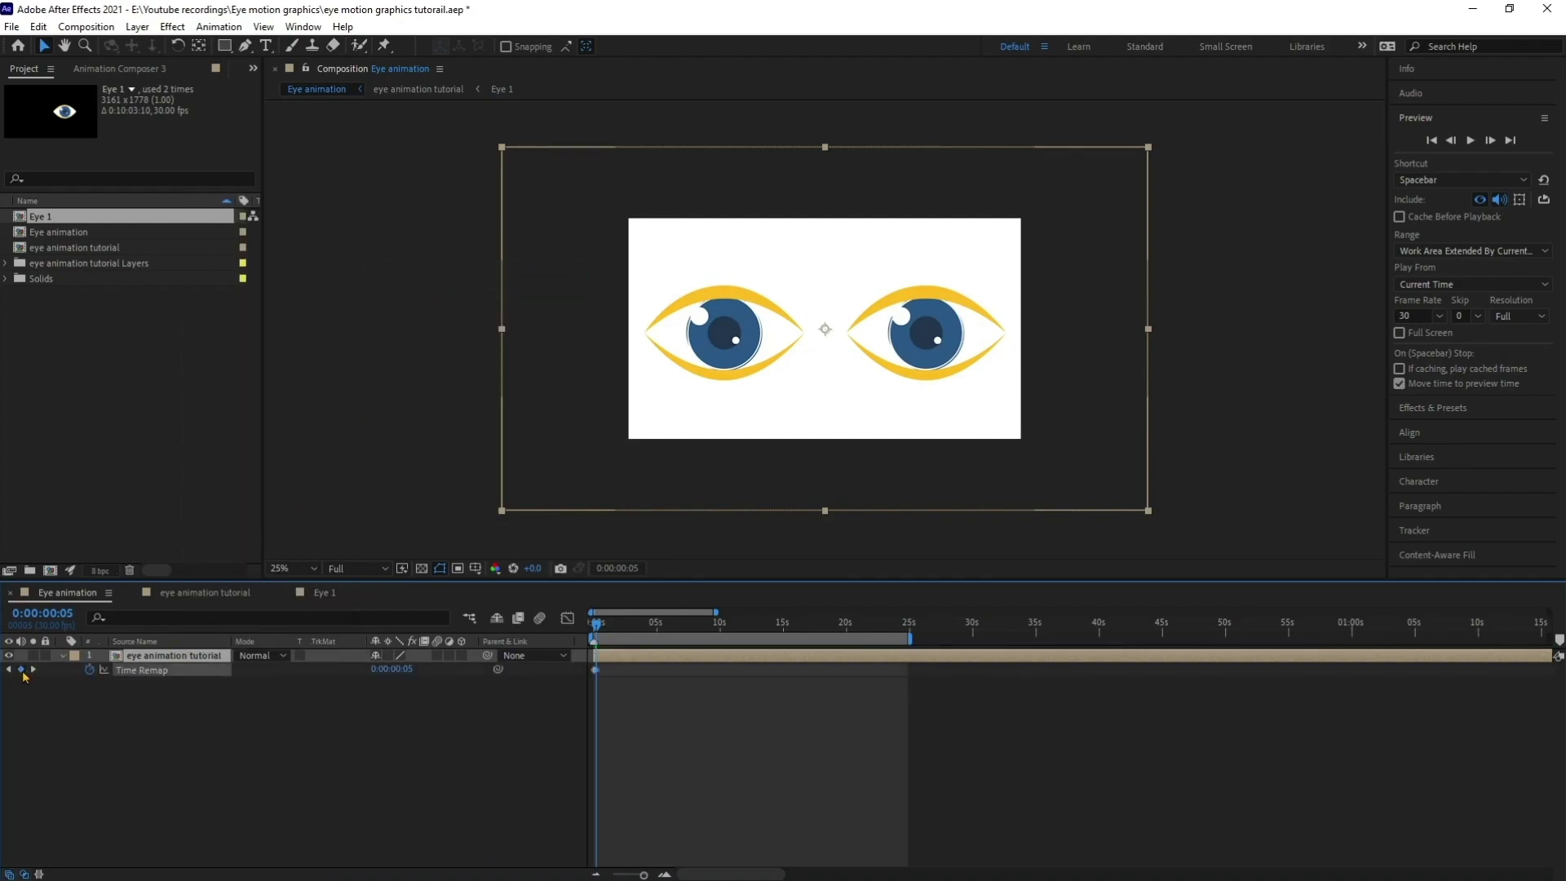
# - Add a Time Remap keyframe at 0:00:01:26, matching the last keyframes in Eye 1
pyautogui.press('=')
pyautogui.press('=')
pyautogui.press('=')
pyautogui.press('=')
pyautogui.press('=')
pyautogui.press('h')
pyautogui.moveTo(692, 766); pyautogui.dragTo(820, 768)
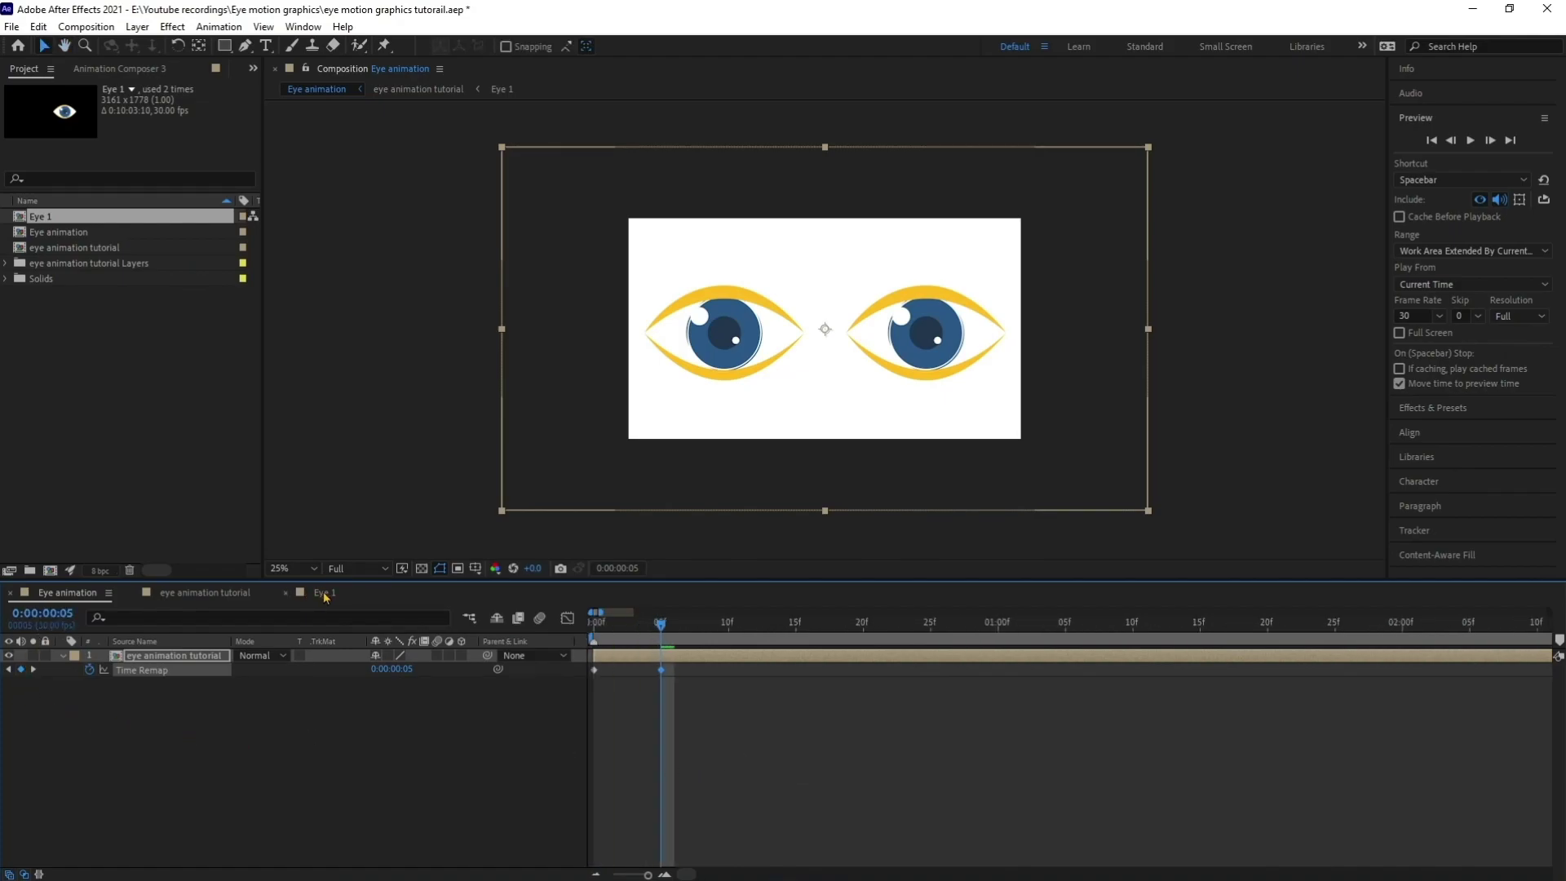
pyautogui.click(324, 593)
pyautogui.click(1013, 634)
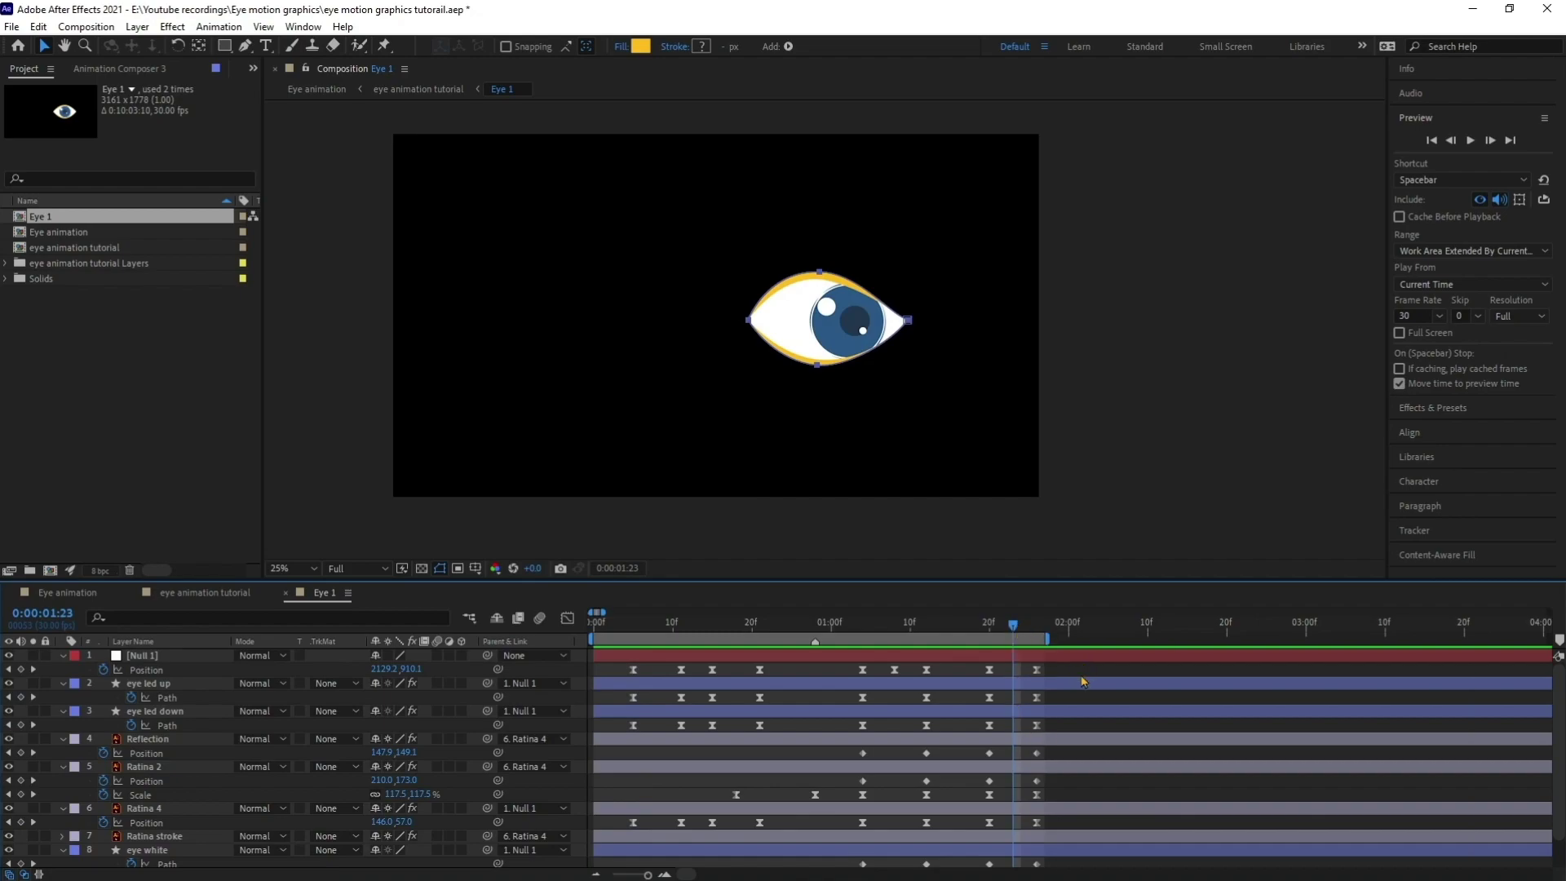
pyautogui.press('k')
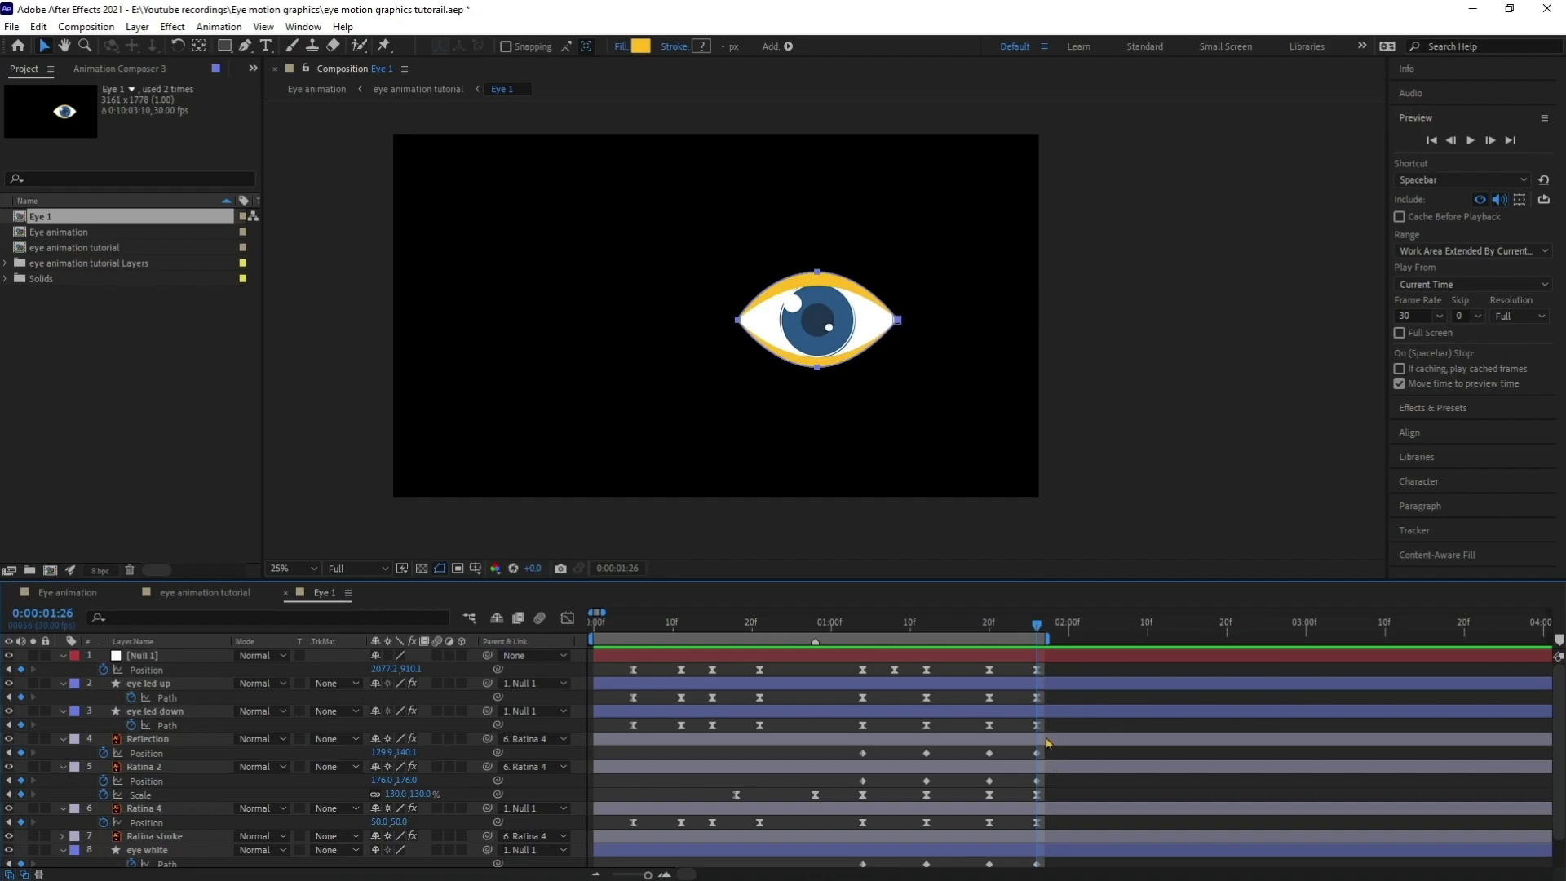
pyautogui.click(71, 602)
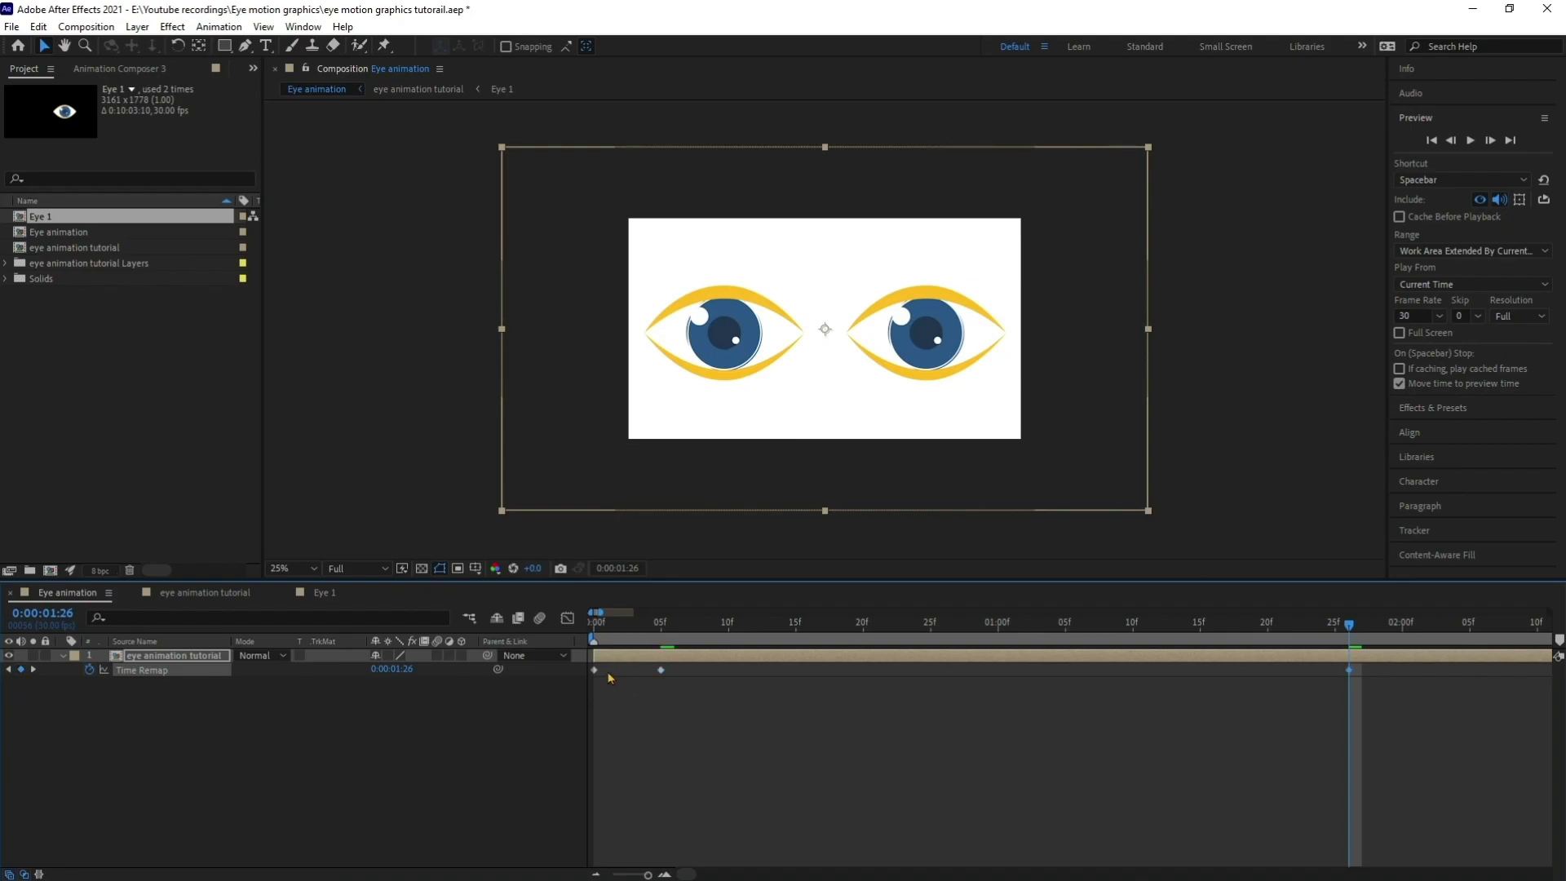
# - Delete the default Time Remap keyframes at 0:00:00:00 and at the end of the layer
pyautogui.moveTo(609, 670); pyautogui.dragTo(589, 681)
pyautogui.press('Delete')
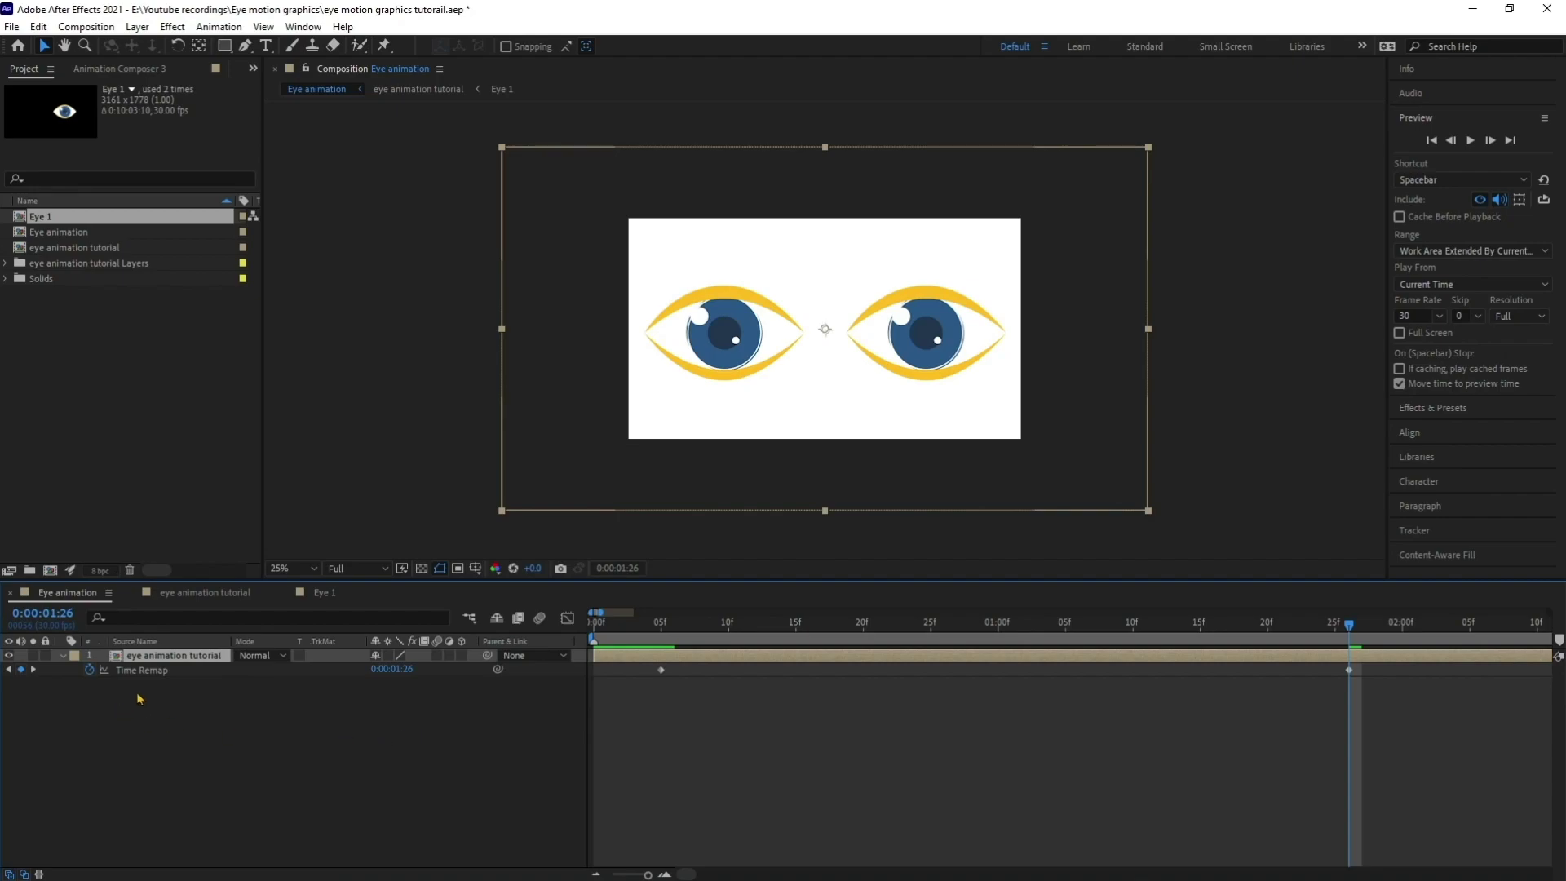
pyautogui.press('-')
pyautogui.press('-')
pyautogui.press('-')
pyautogui.press('-')
pyautogui.press('-')
pyautogui.press('-')
pyautogui.press('-')
pyautogui.press('-')
pyautogui.press('-')
pyautogui.press('-')
pyautogui.press('-')
pyautogui.press('-')
pyautogui.press('-')
pyautogui.press('-')
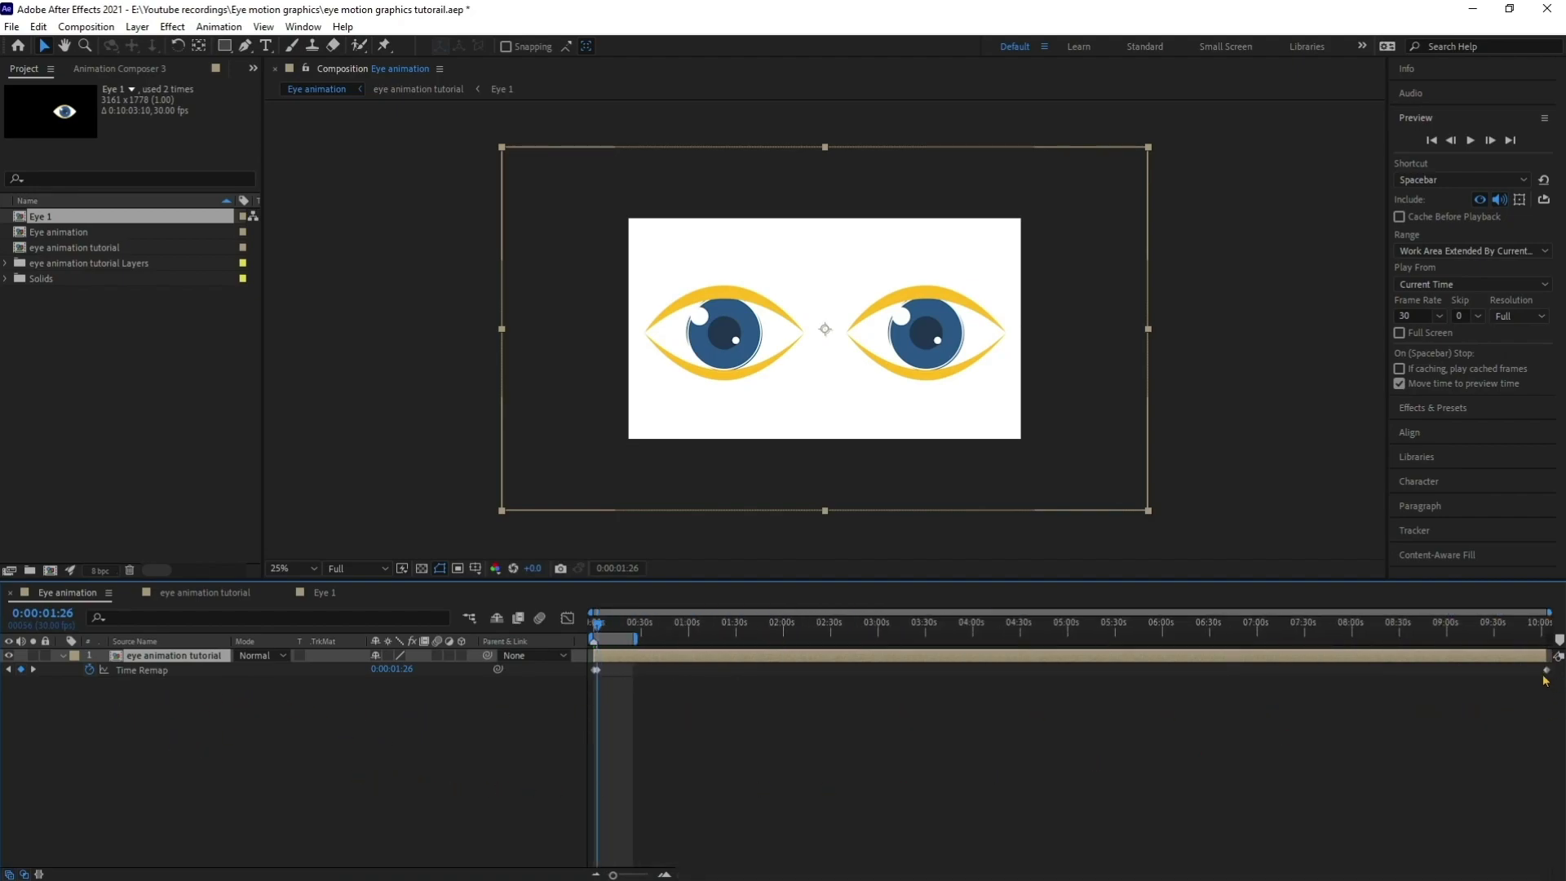
pyautogui.click(1547, 670)
pyautogui.press('Delete')
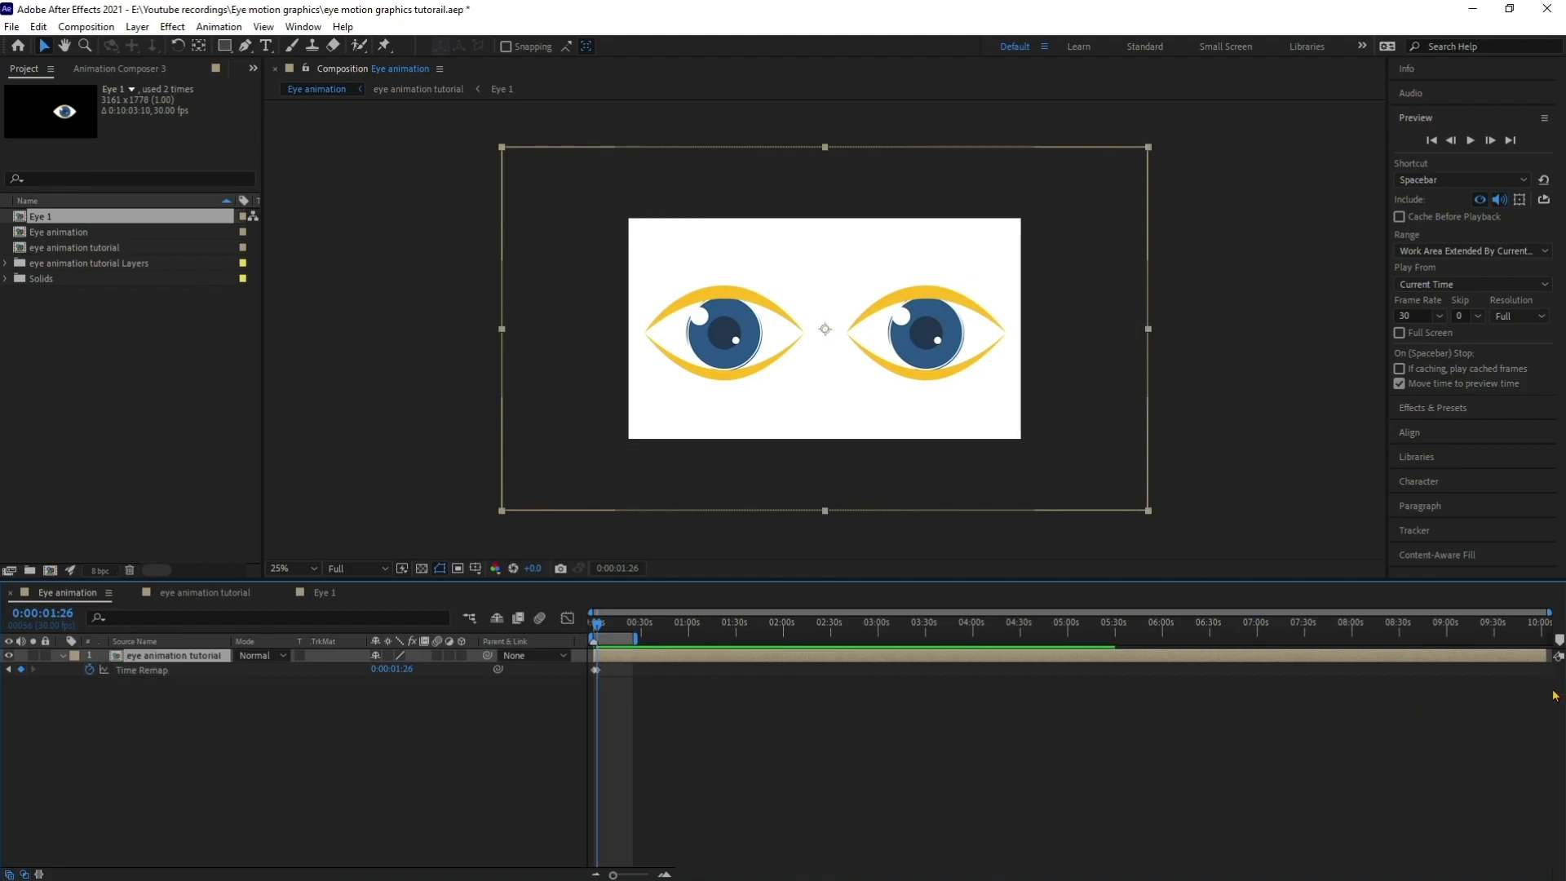
# - Add the expression loopIn()+loopOut()-value; to the layer's Time Remap property
pyautogui.press('=')
pyautogui.press('=')
pyautogui.press('=')
pyautogui.press('=')
pyautogui.press('=')
pyautogui.press('=')
pyautogui.moveTo(687, 746); pyautogui.dragTo(1283, 748)
pyautogui.press('-')
pyautogui.press('-')
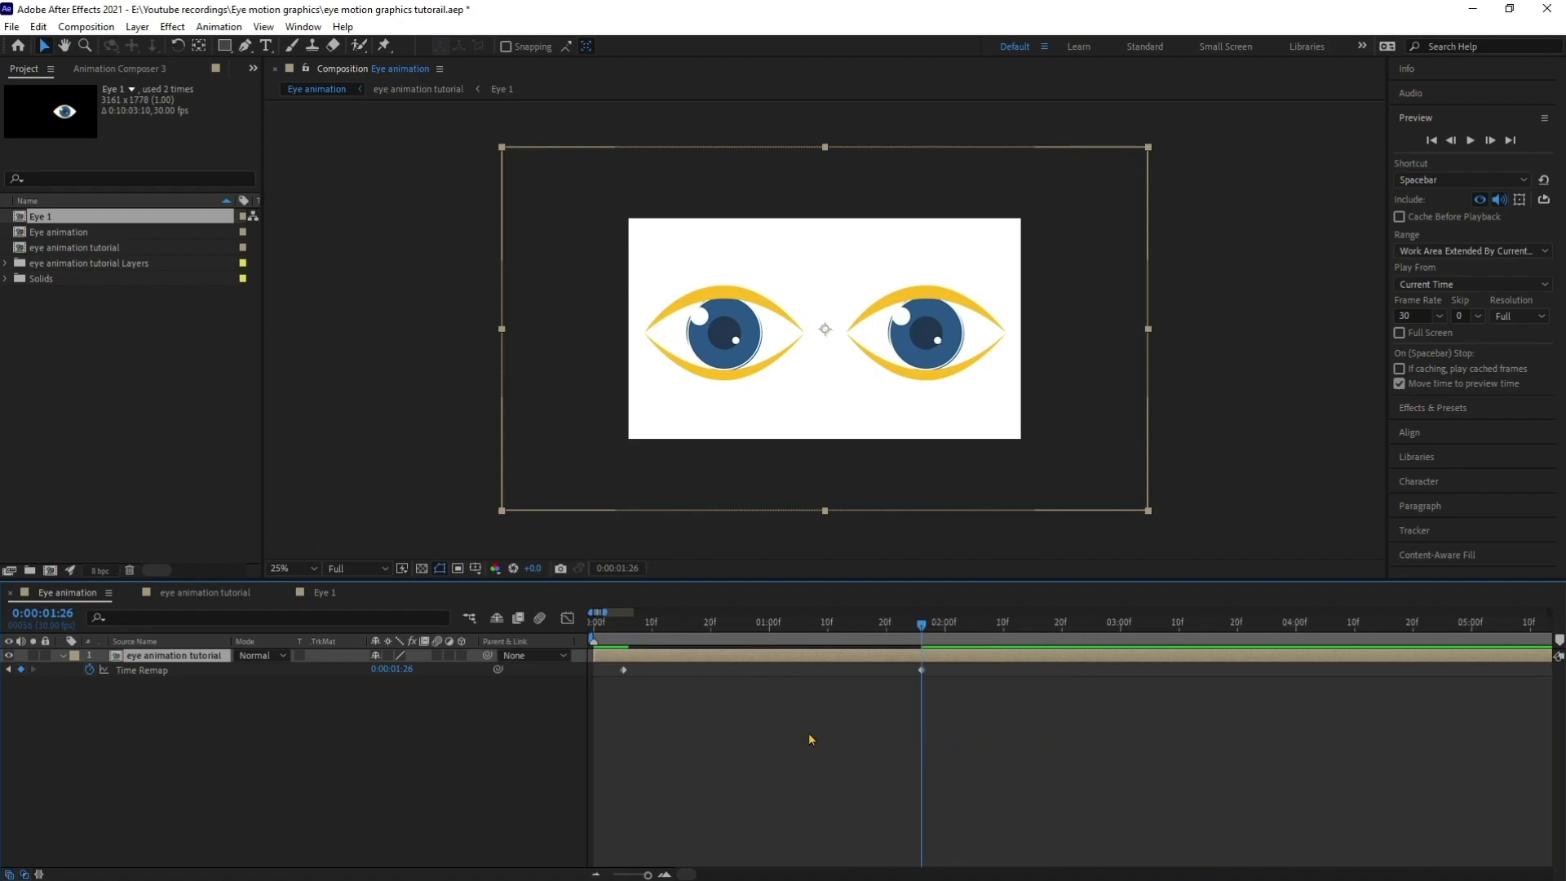
pyautogui.keyDown('alt'); pyautogui.click(89, 672); pyautogui.keyUp('alt')
pyautogui.write('l')
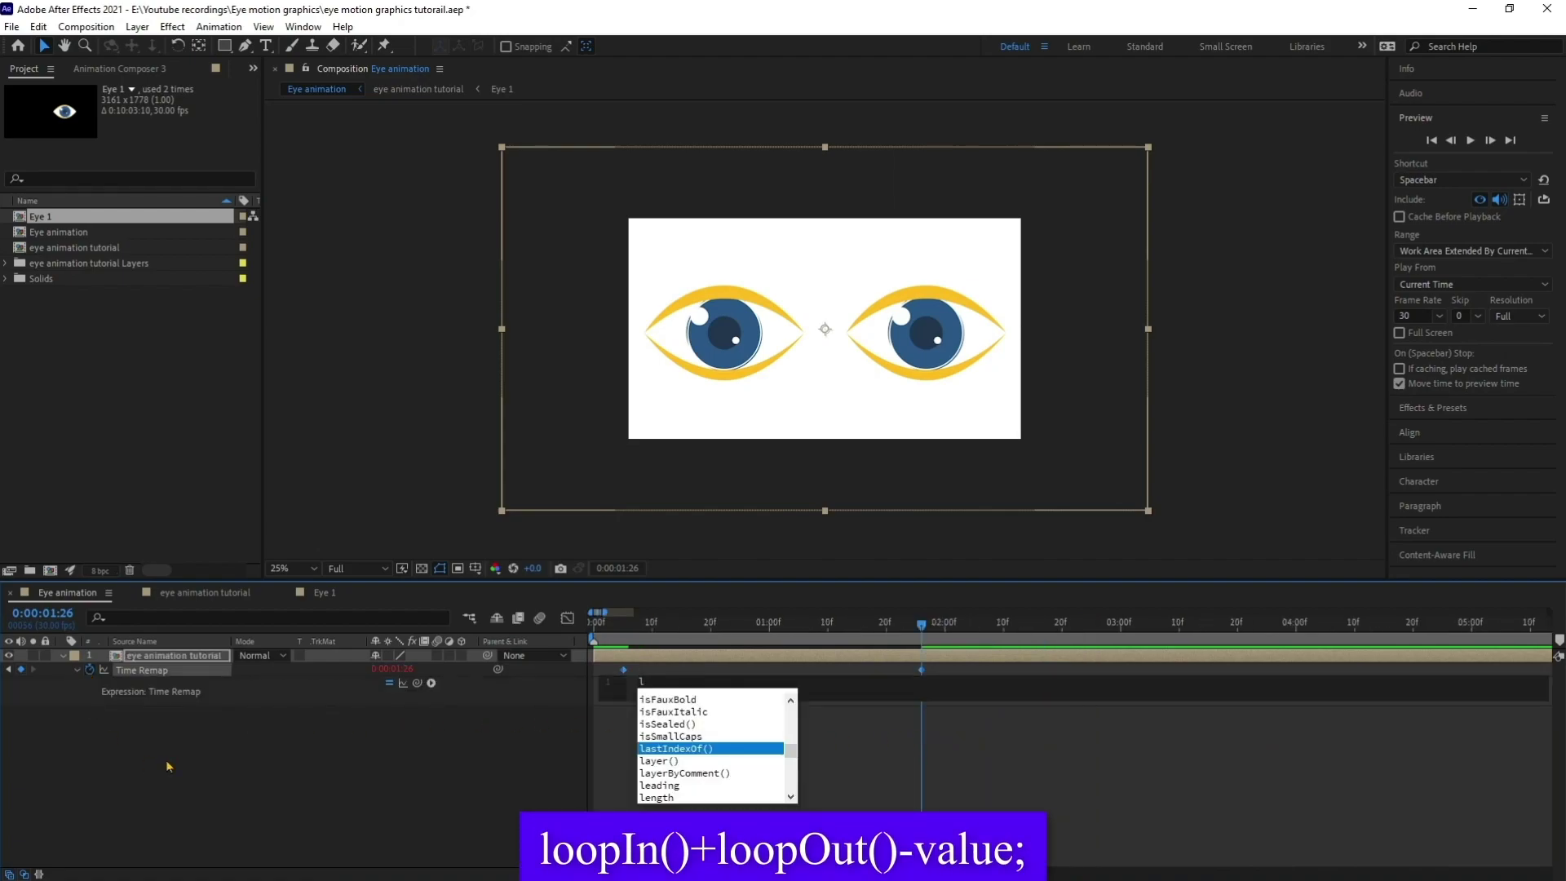
pyautogui.write('oopIn()+loopOut()')
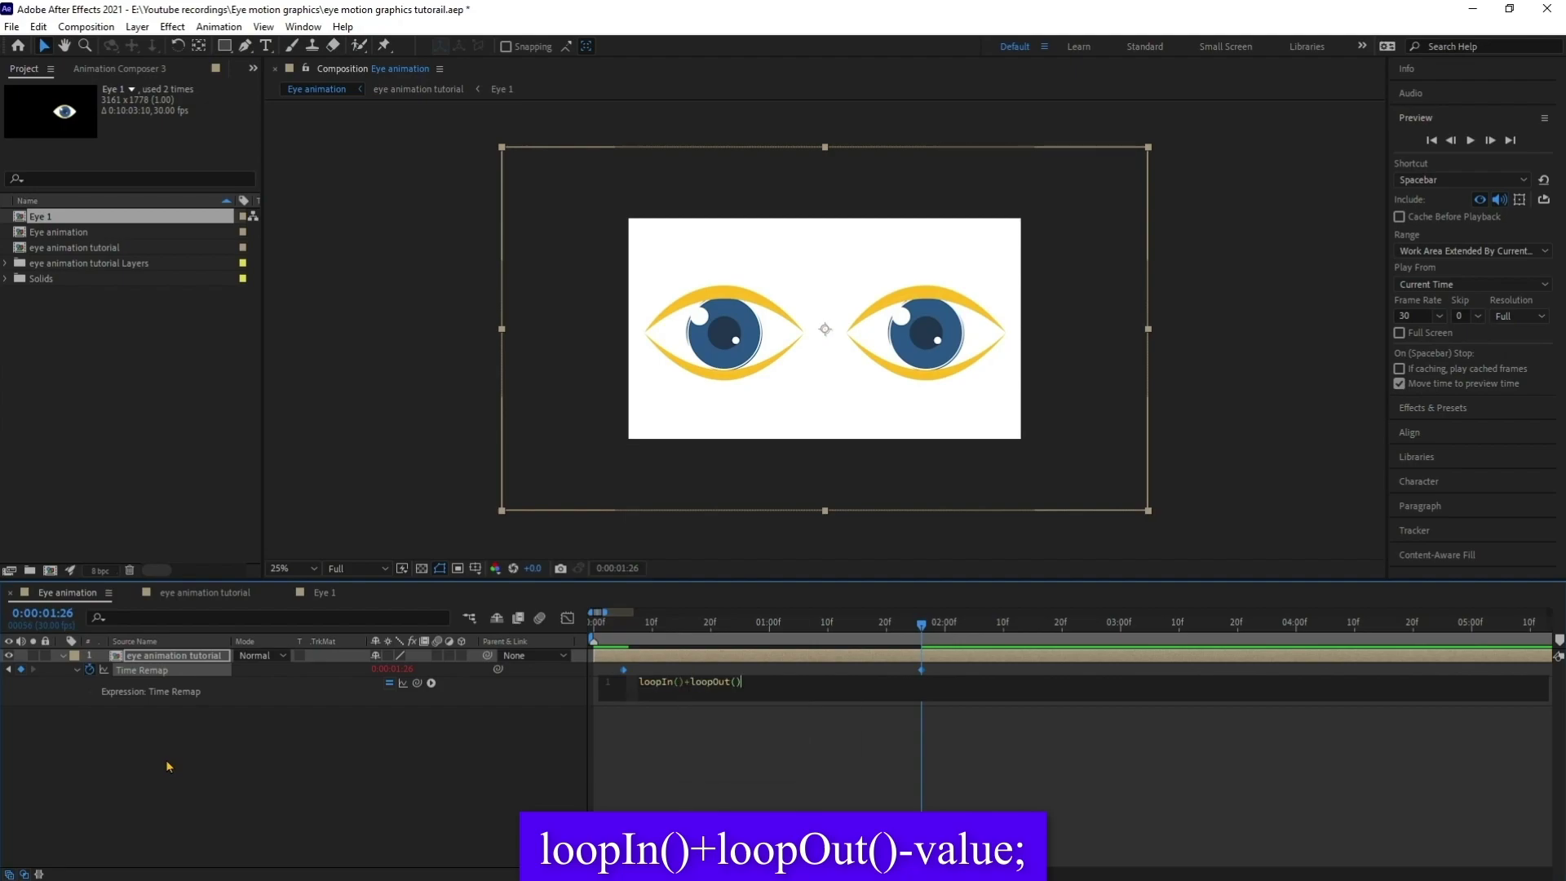
pyautogui.write('-value;')
pyautogui.click(779, 759)
# - Set the work area to start at 0:00:00:05 and preview the looping animation of both eyes
pyautogui.press('Home')
pyautogui.press('k')
pyautogui.press('b')
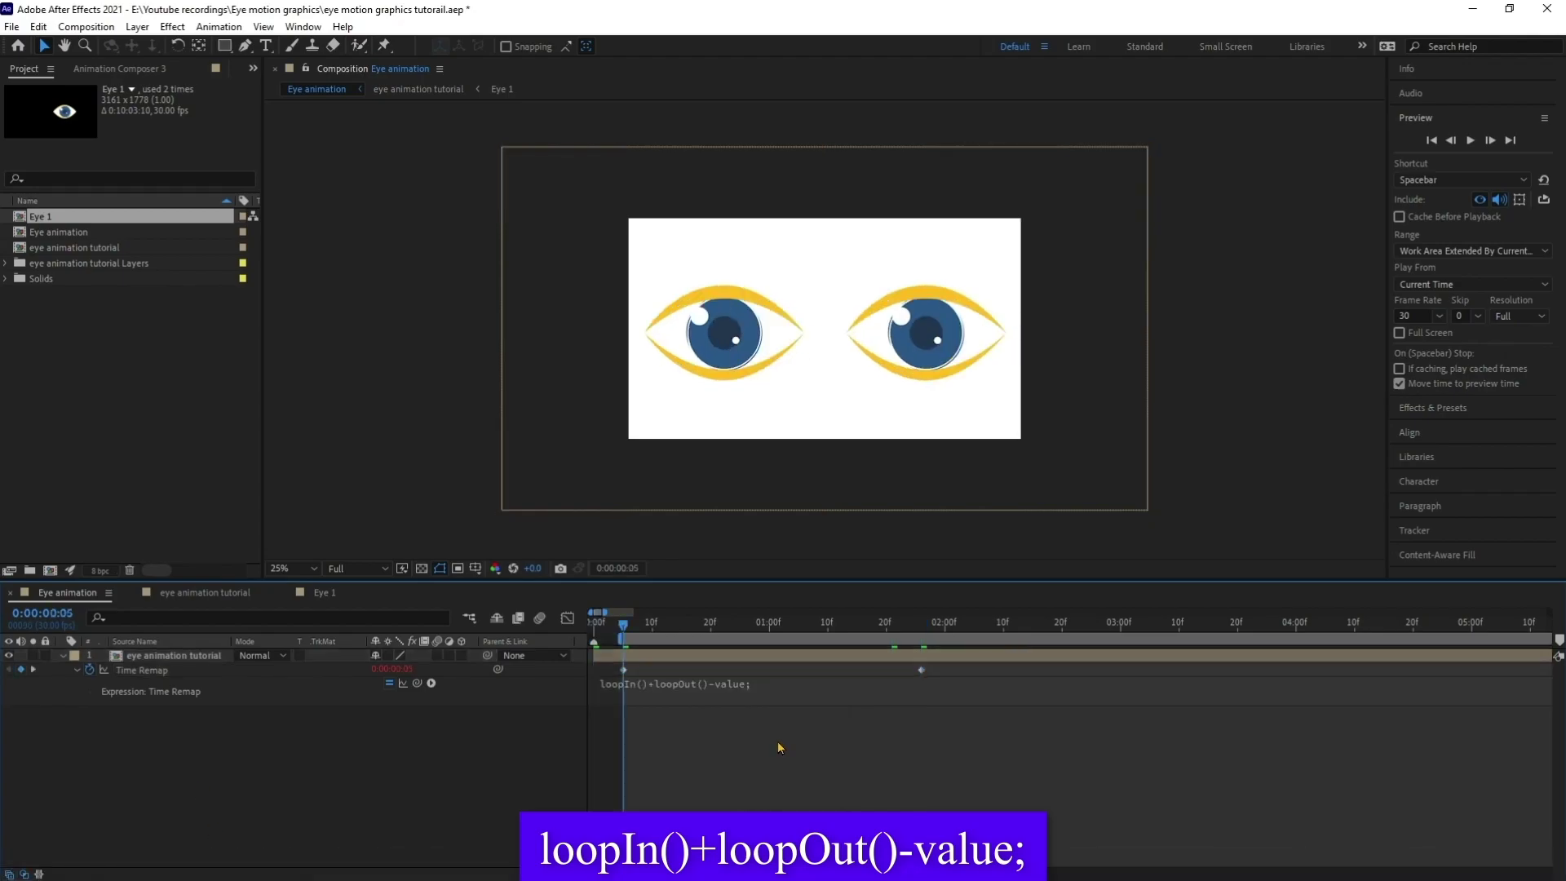
pyautogui.press('-')
pyautogui.press('-')
pyautogui.press('-')
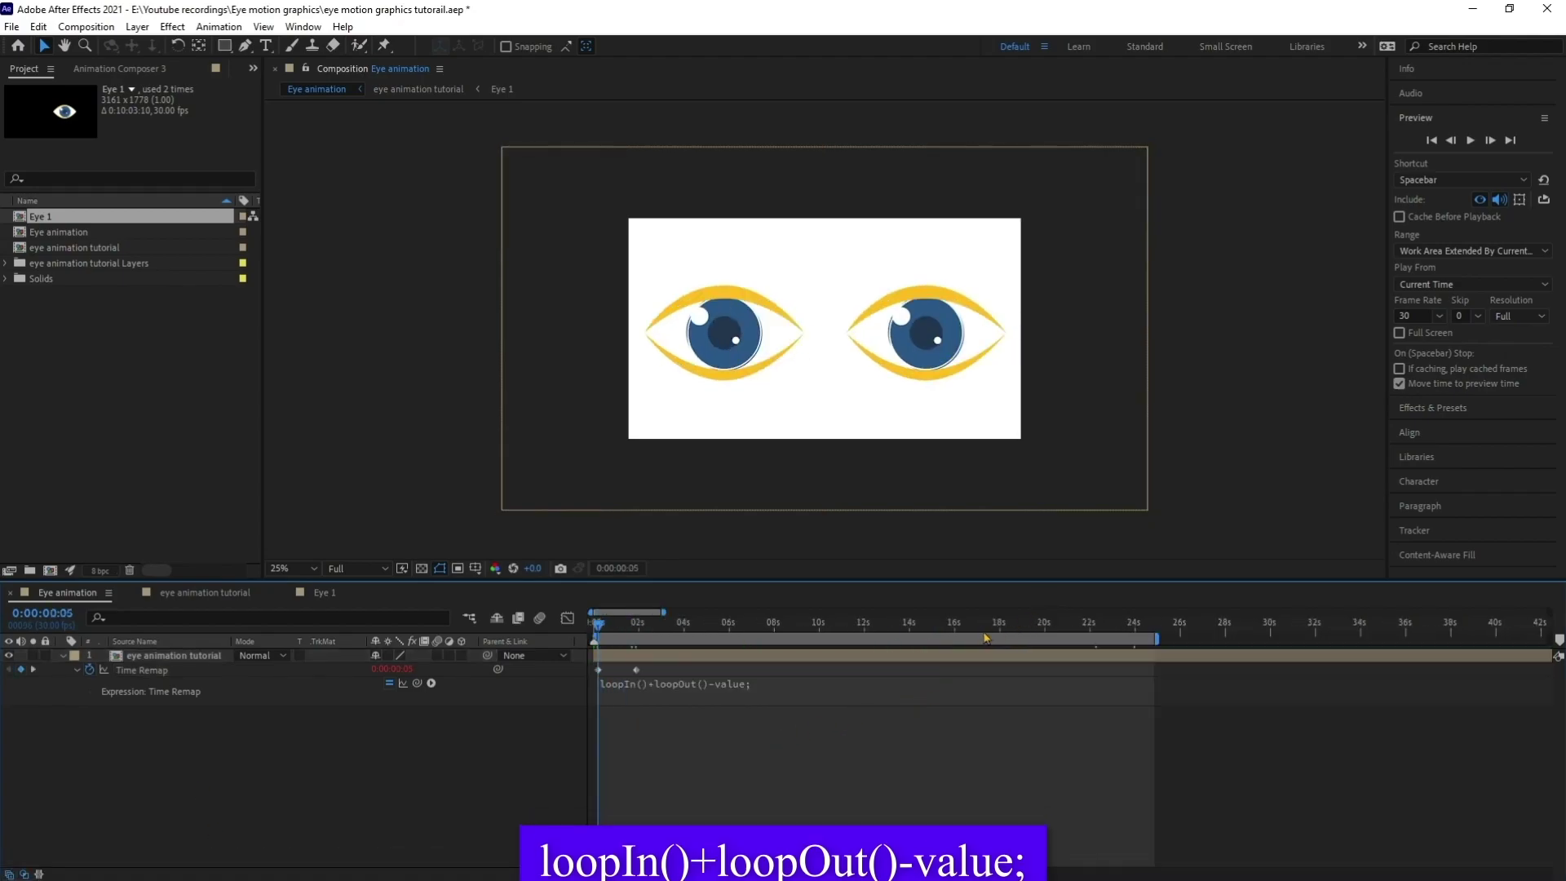
pyautogui.press('space')
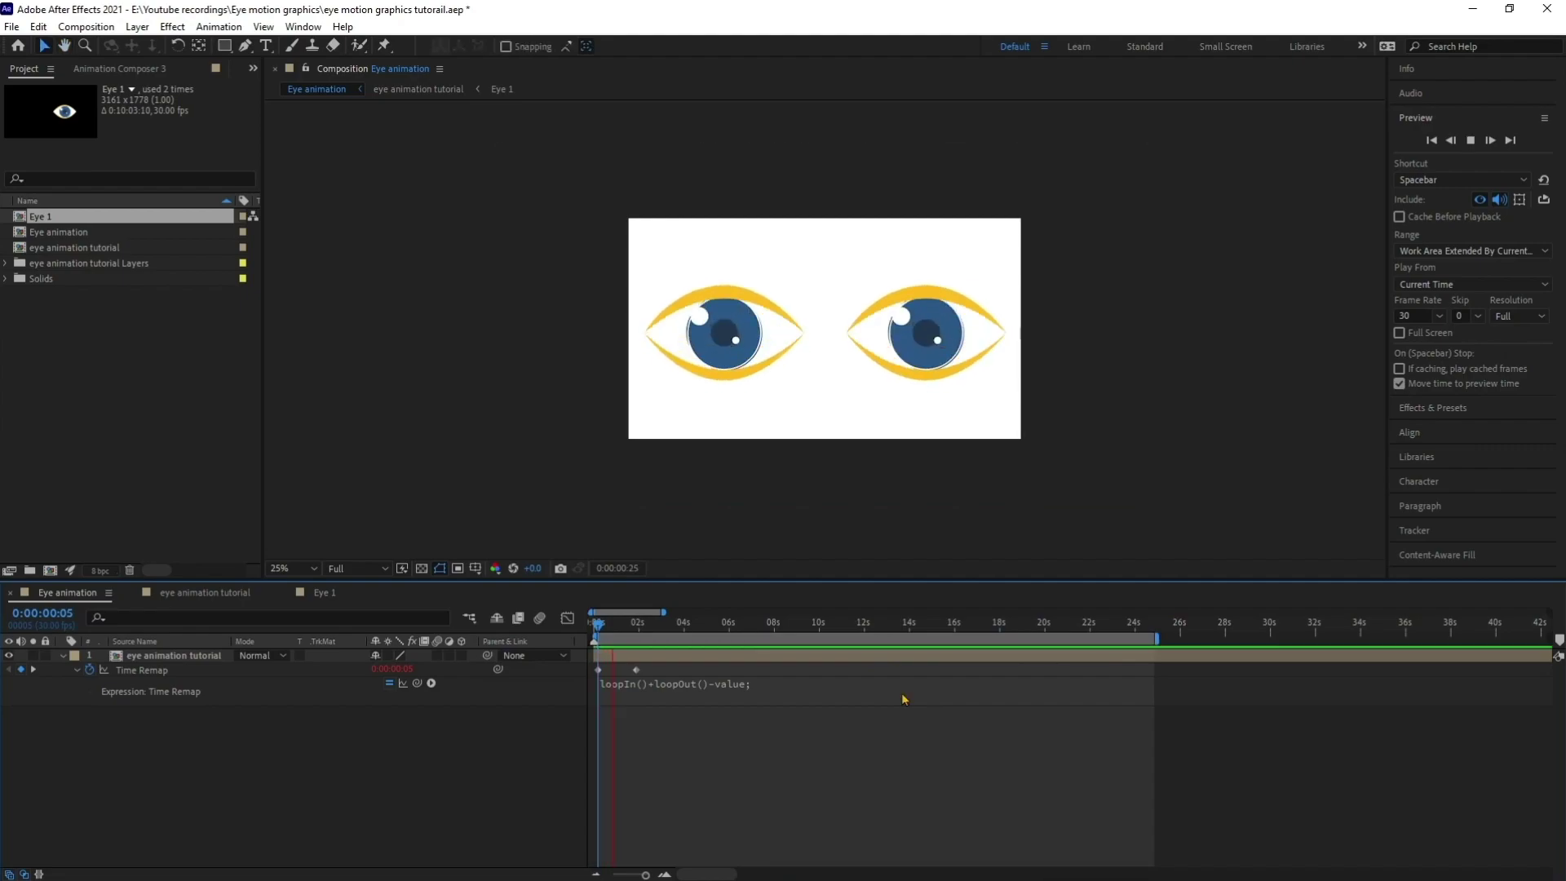